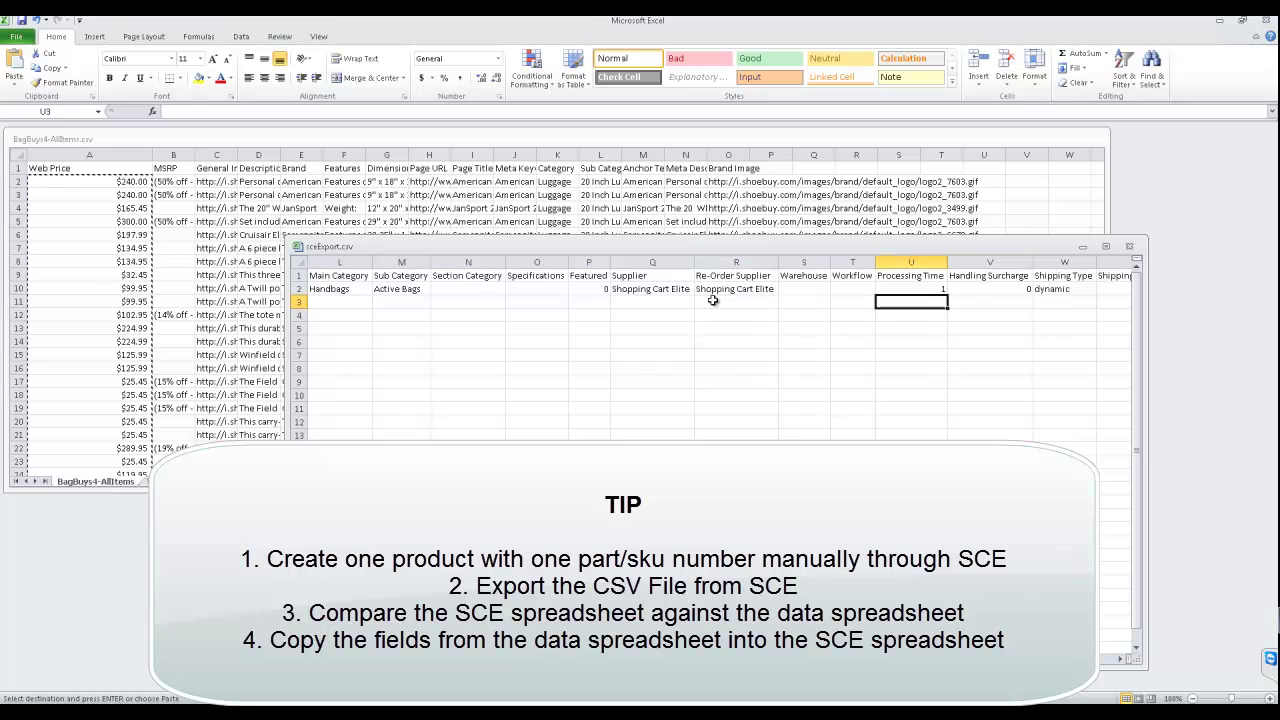
- Move the cut web prices into the Web Price column of sceExport.csv, starting at AQ3
{"action": "key", "text": "Right"}
{"action": "key", "text": "Right"}
{"action": "key", "text": "Right"}
{"action": "key", "text": "Right"}
{"action": "key", "text": "Right"}
{"action": "key", "text": "Right"}
{"action": "key", "text": "Return"}
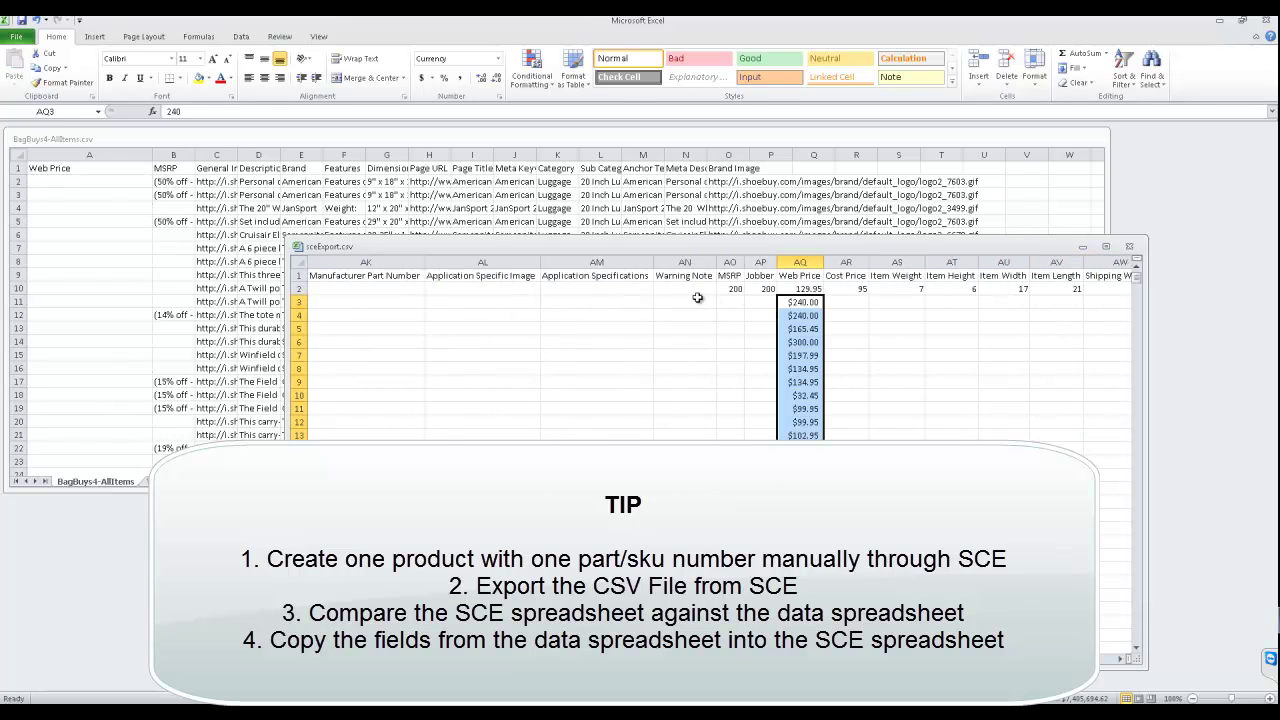
- Widen the MSRP column in BagBuys4-AllItems.csv and clear the MSRP and Web Price columns
{"action": "left_click", "coordinate": [168, 172]}
{"action": "left_click", "coordinate": [168, 169]}
{"action": "scroll", "coordinate": [197, 225], "scroll_direction": "down", "scroll_amount": 10}
{"action": "scroll", "coordinate": [195, 229], "scroll_direction": "up", "scroll_amount": 10}
{"action": "left_click_drag", "start_coordinate": [195, 154], "coordinate": [279, 150]}
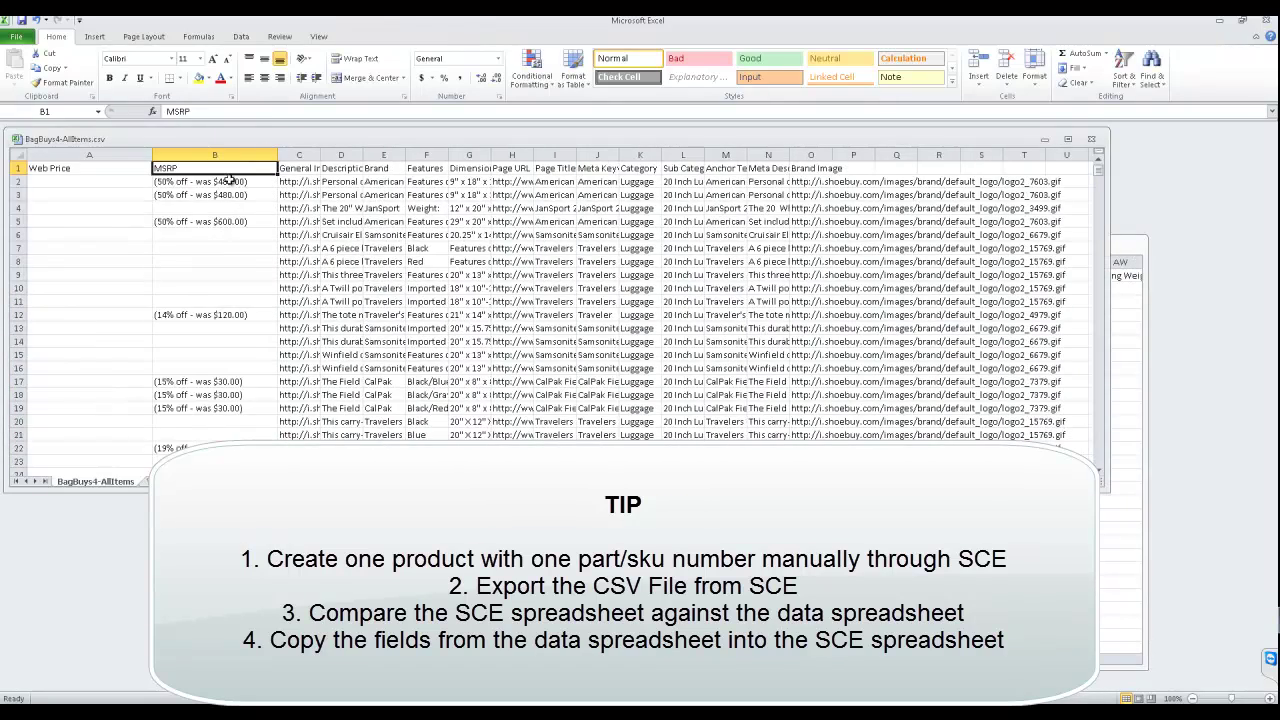
{"action": "scroll", "coordinate": [212, 246], "scroll_direction": "down", "scroll_amount": 8}
{"action": "scroll", "coordinate": [212, 247], "scroll_direction": "up", "scroll_amount": 8}
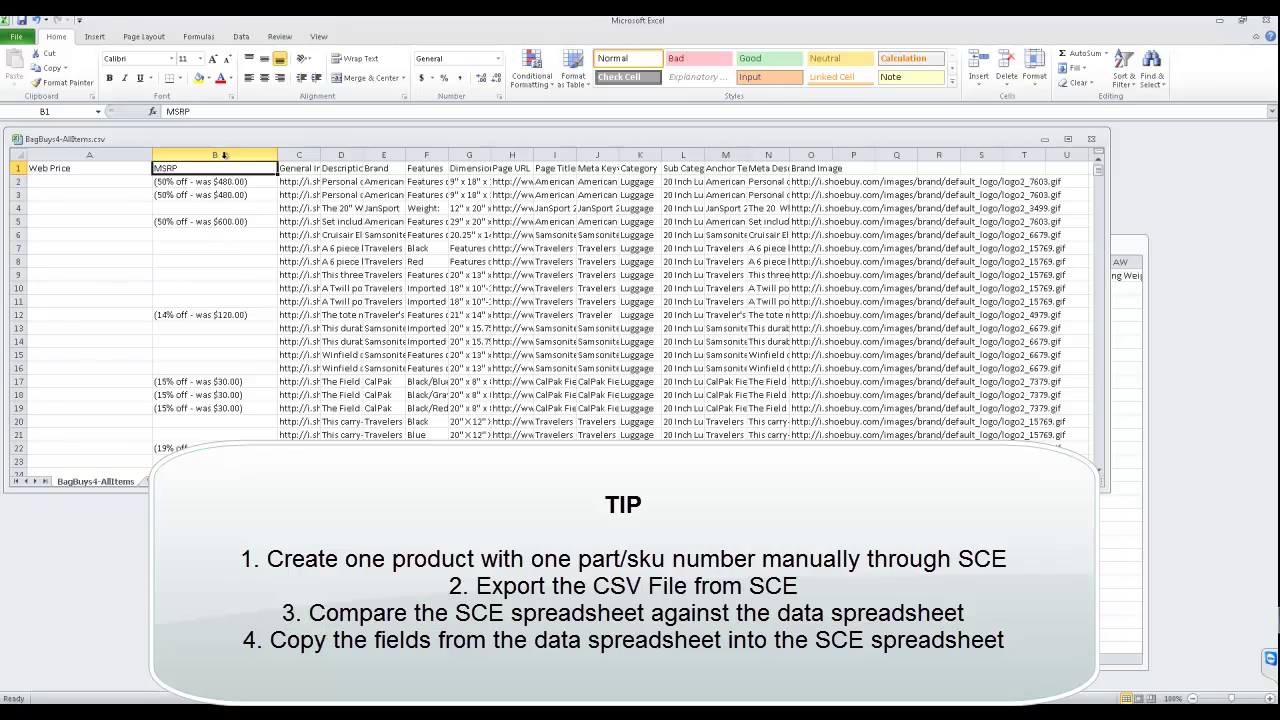
{"action": "left_click", "coordinate": [224, 155]}
{"action": "scroll", "coordinate": [248, 248], "scroll_direction": "down", "scroll_amount": 20}
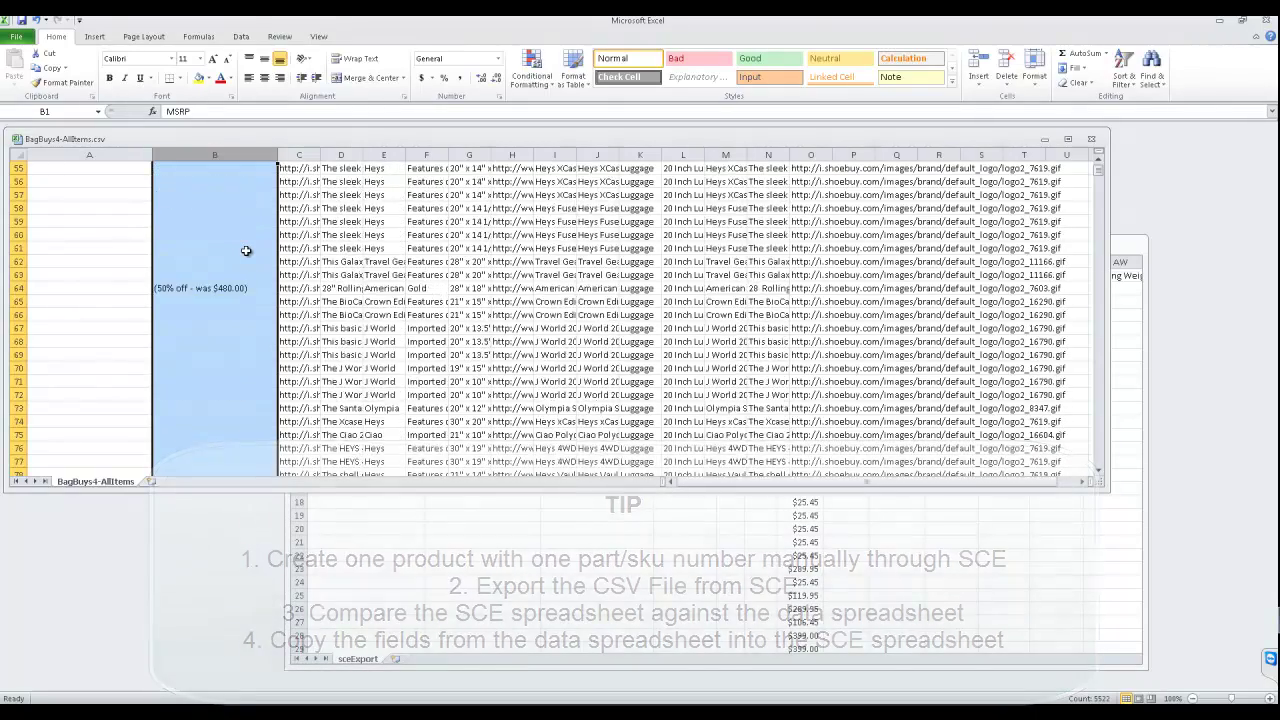
{"action": "scroll", "coordinate": [230, 248], "scroll_direction": "up", "scroll_amount": 20}
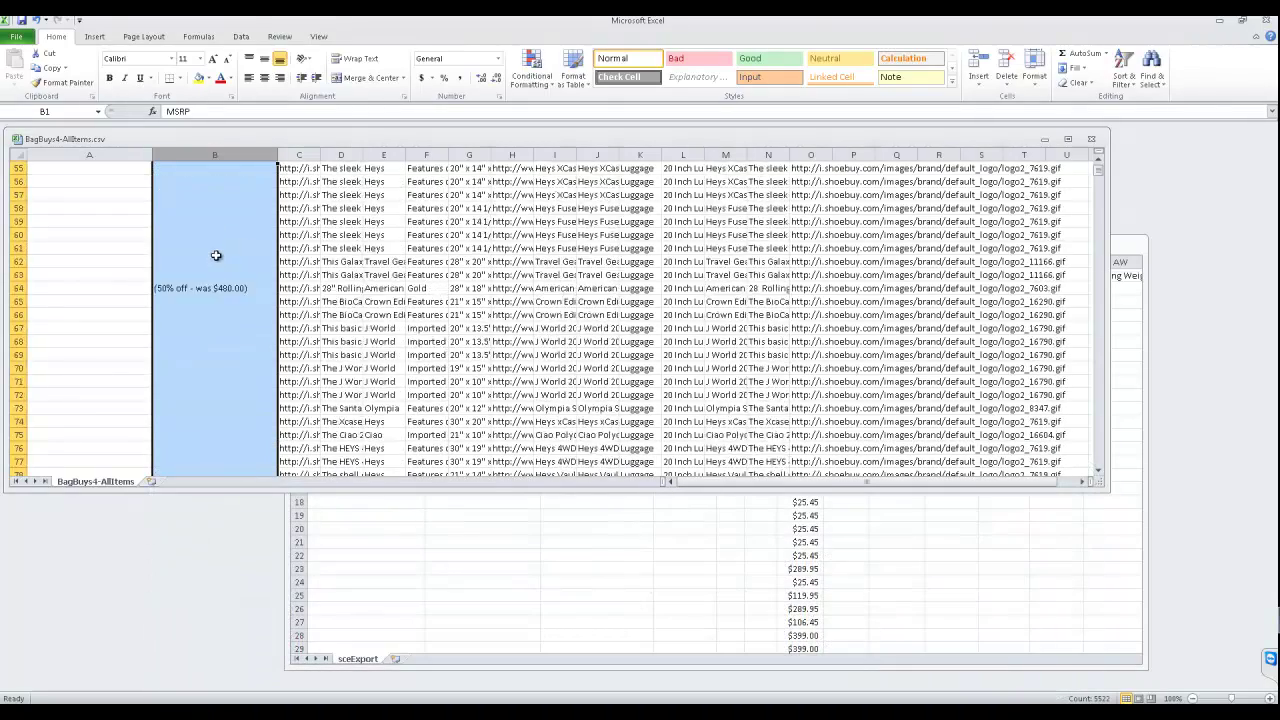
{"action": "left_click", "coordinate": [122, 154]}
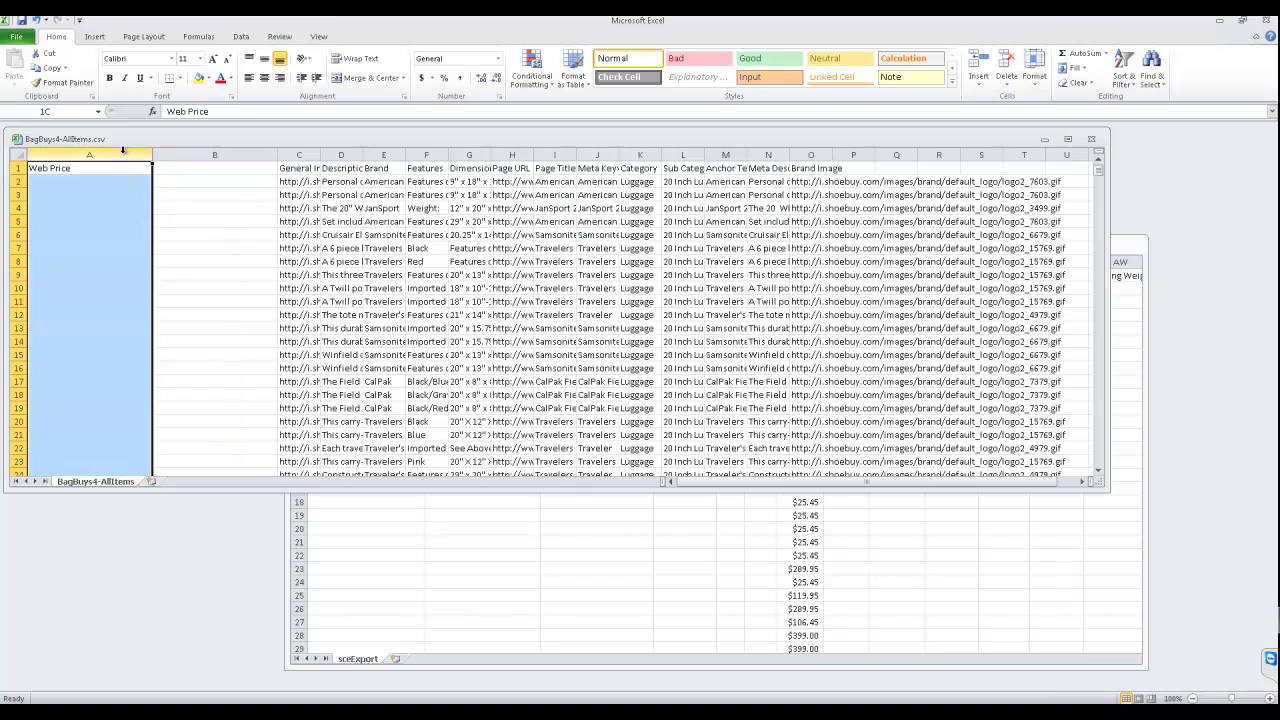
{"action": "left_click", "coordinate": [271, 174]}
- Widen the General Image column and cut all its image URLs from C2 down
{"action": "double_click", "coordinate": [320, 154]}
{"action": "left_click", "coordinate": [330, 190]}
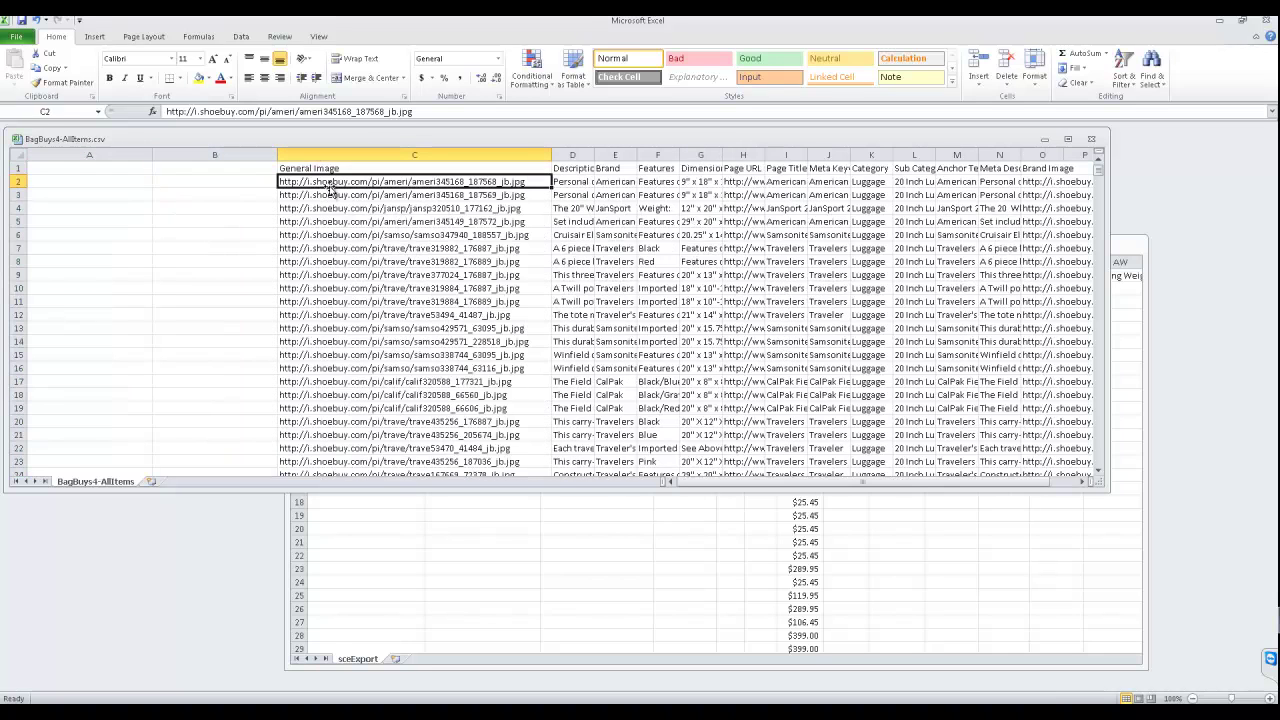
{"action": "key", "text": "ctrl+shift+Down"}
{"action": "key", "text": "ctrl+BackSpace"}
{"action": "key", "text": "ctrl+c"}
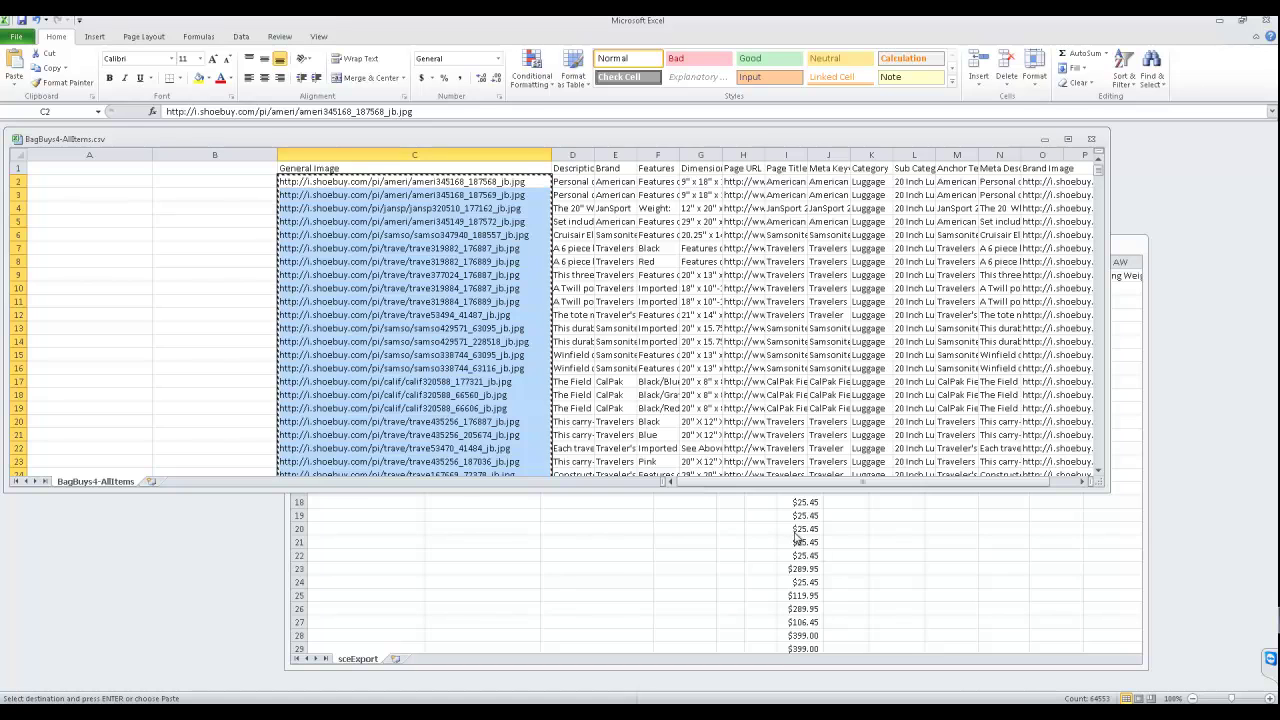
- Paste the image URLs into the General Image column of sceExport.csv, starting at K3
{"action": "left_click", "coordinate": [797, 537]}
{"action": "left_click", "coordinate": [751, 292]}
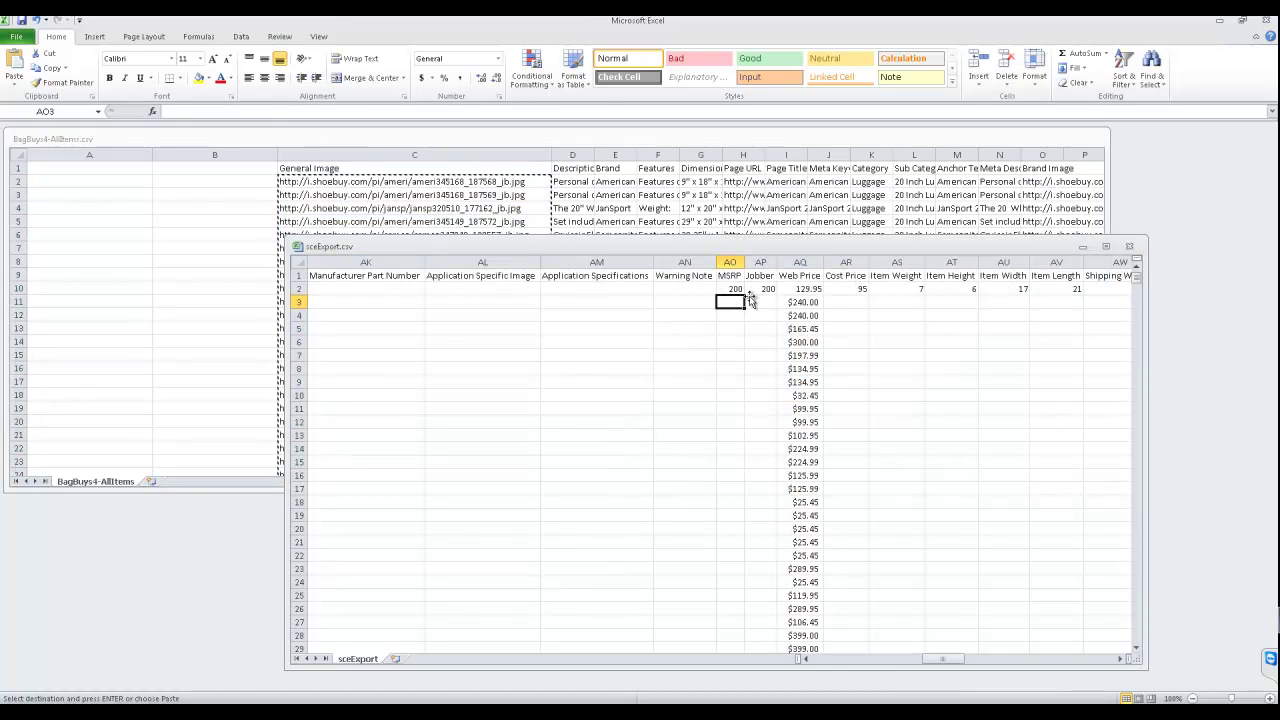
{"action": "key", "text": "Left"}
{"action": "key", "text": "Left"}
{"action": "key", "text": "Left"}
{"action": "key", "text": "Left"}
{"action": "key", "text": "Left"}
{"action": "key", "text": "Left"}
{"action": "key", "text": "Left"}
{"action": "key", "text": "Left"}
{"action": "key", "text": "Left"}
{"action": "key", "text": "Left"}
{"action": "key", "text": "Left"}
{"action": "key", "text": "Left"}
{"action": "key", "text": "Left"}
{"action": "key", "text": "Left"}
{"action": "key", "text": "Left"}
{"action": "key", "text": "Left"}
{"action": "key", "text": "Left"}
{"action": "key", "text": "Left"}
{"action": "key", "text": "Left"}
{"action": "key", "text": "Left"}
{"action": "key", "text": "Left"}
{"action": "key", "text": "Left"}
{"action": "key", "text": "Left"}
{"action": "key", "text": "Left"}
{"action": "key", "text": "Left"}
{"action": "key", "text": "Left"}
{"action": "key", "text": "Left"}
{"action": "key", "text": "Left"}
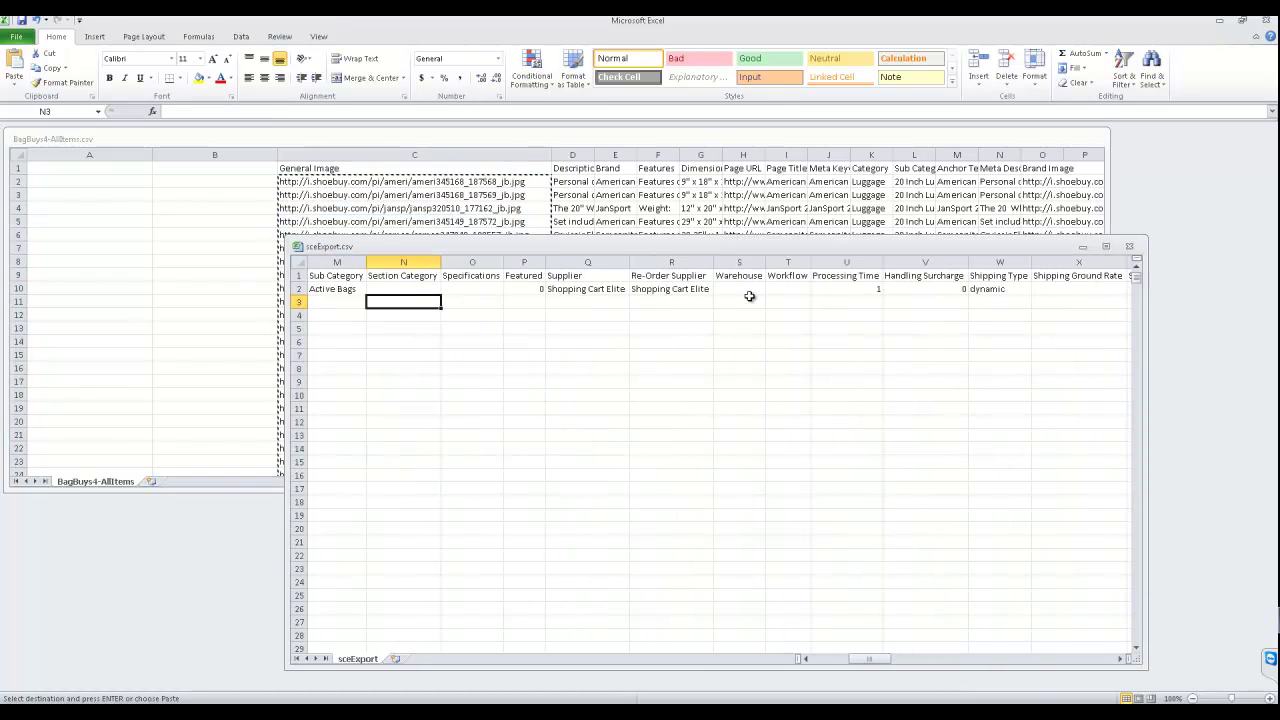
{"action": "key", "text": "Return"}
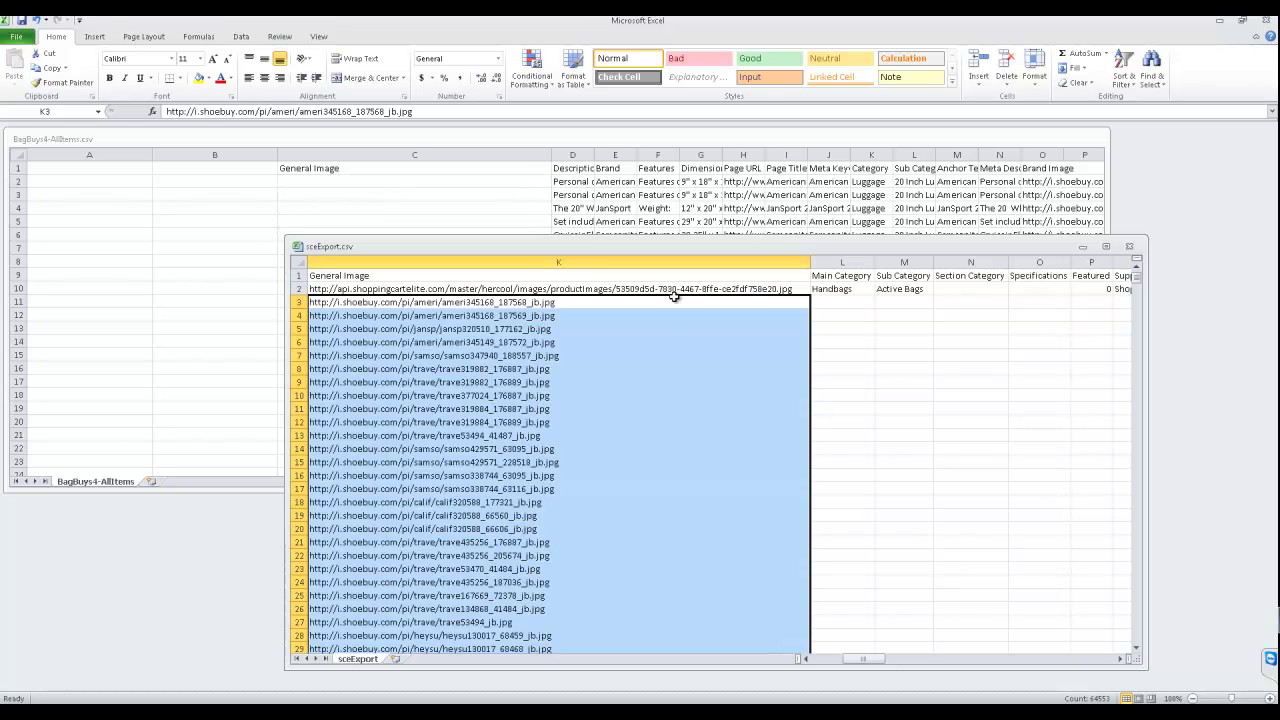
- Widen the Description column in BagBuys4-AllItems.csv and copy all descriptions from D2 through D64554
{"action": "left_click", "coordinate": [486, 210]}
{"action": "left_click", "coordinate": [580, 183]}
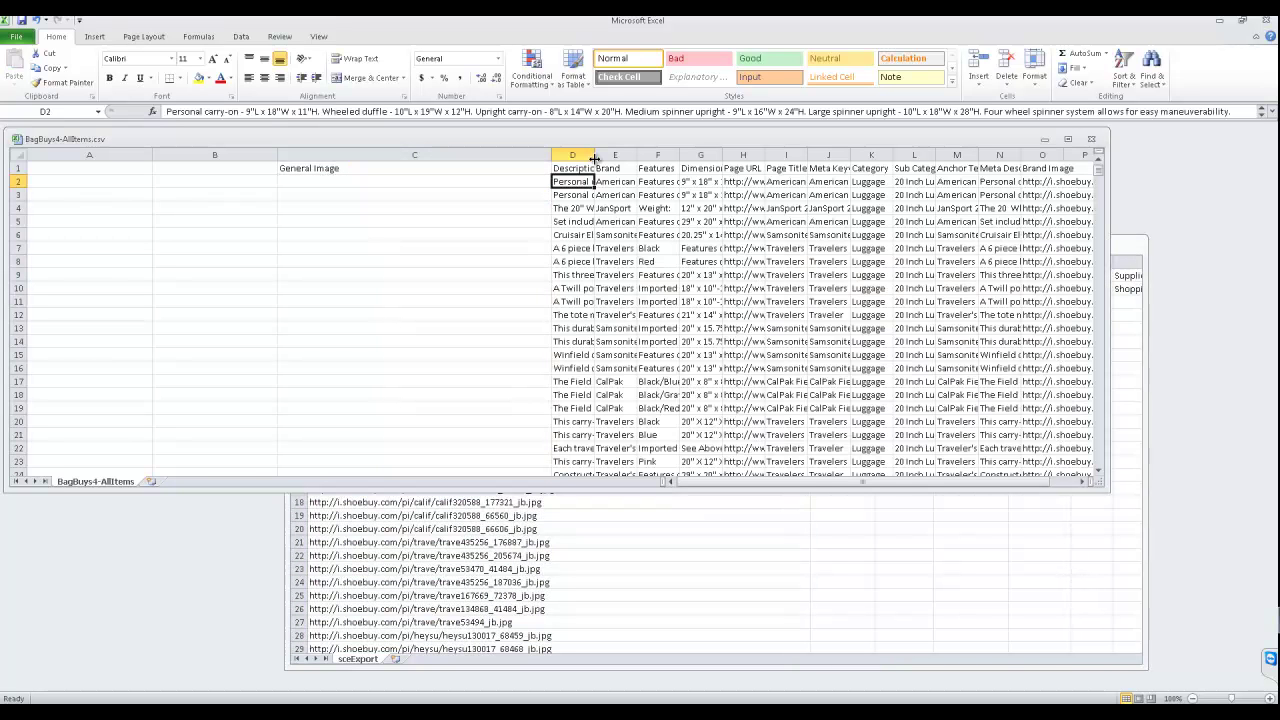
{"action": "double_click", "coordinate": [595, 157]}
{"action": "key", "text": "ctrl+shift+Down"}
{"action": "key", "text": "ctrl+shift+Down"}
{"action": "key", "text": "ctrl+shift+Down"}
{"action": "key", "text": "ctrl+shift+Down"}
{"action": "key", "text": "ctrl+shift+Down"}
{"action": "key", "text": "ctrl+shift+Down"}
{"action": "key", "text": "ctrl+shift+Down"}
{"action": "key", "text": "ctrl+shift+Down"}
{"action": "key", "text": "ctrl+shift+Down"}
{"action": "key", "text": "ctrl+shift+Down"}
{"action": "key", "text": "ctrl+shift+Down"}
{"action": "key", "text": "ctrl+shift+Down"}
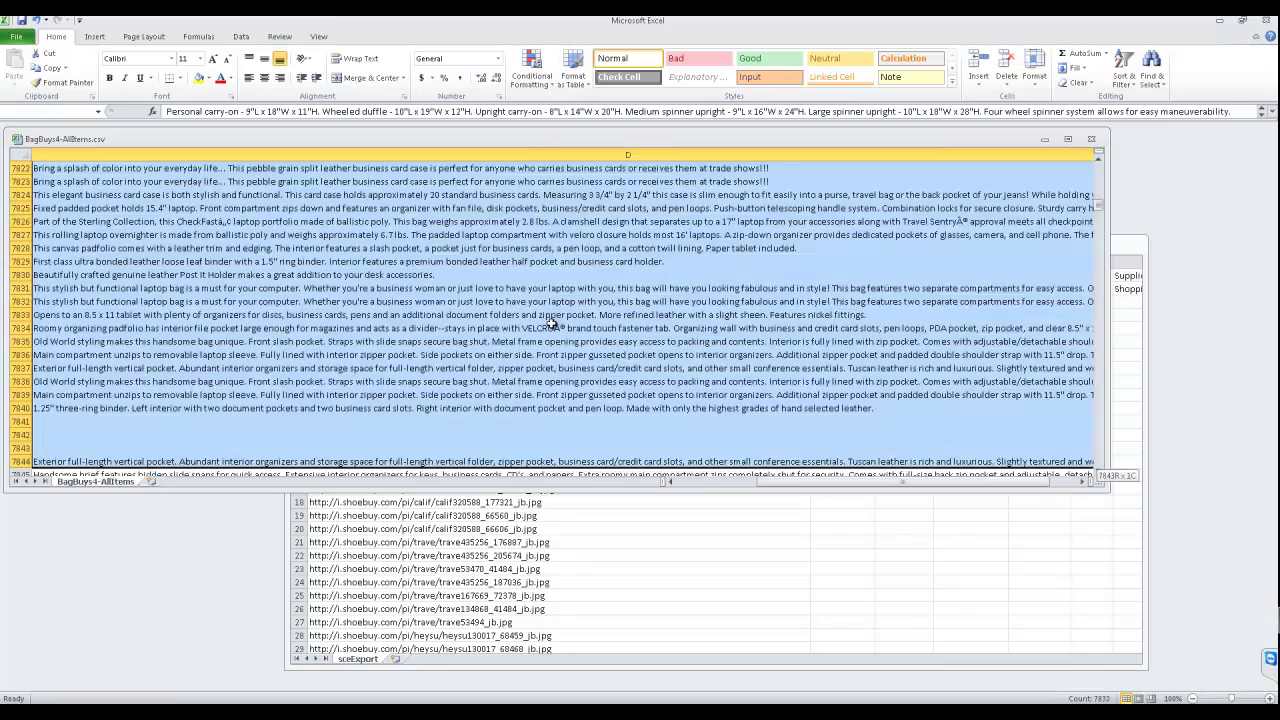
{"action": "key", "text": "ctrl+shift+Down"}
{"action": "key", "text": "ctrl+shift+Down"}
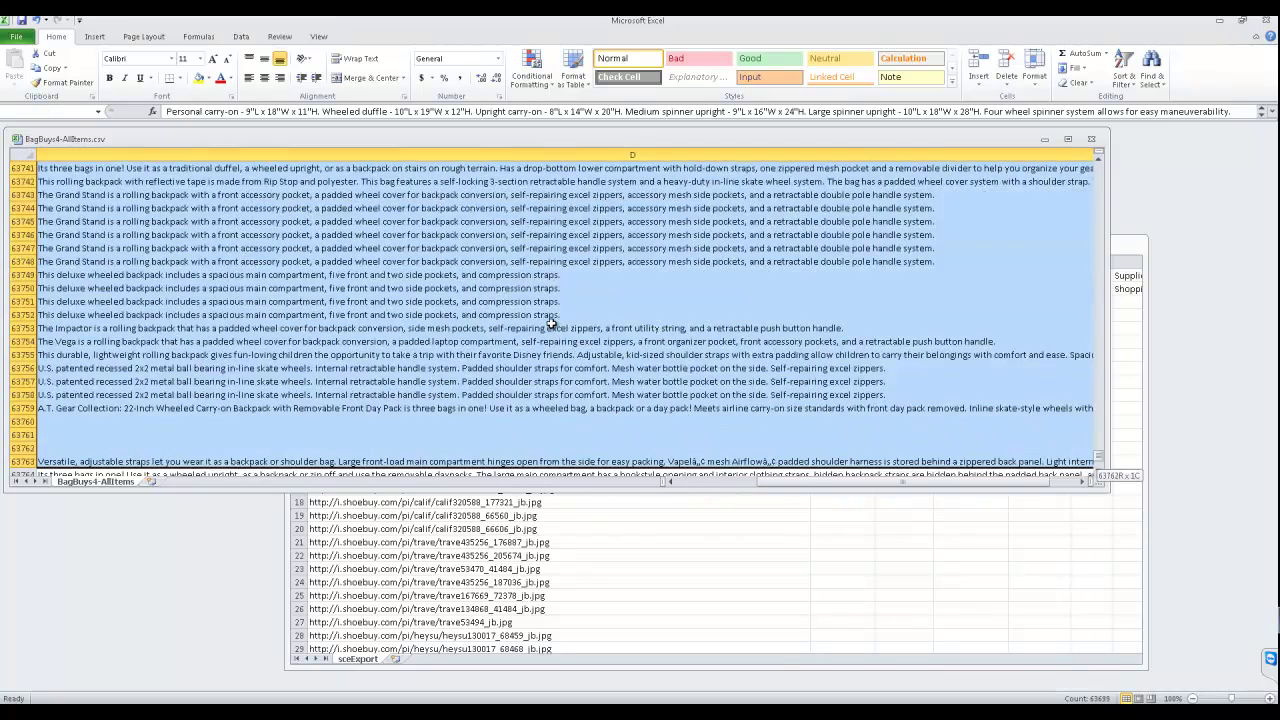
{"action": "key", "text": "ctrl+shift+Down"}
{"action": "key", "text": "ctrl+shift+Down"}
{"action": "key", "text": "ctrl+shift+Up"}
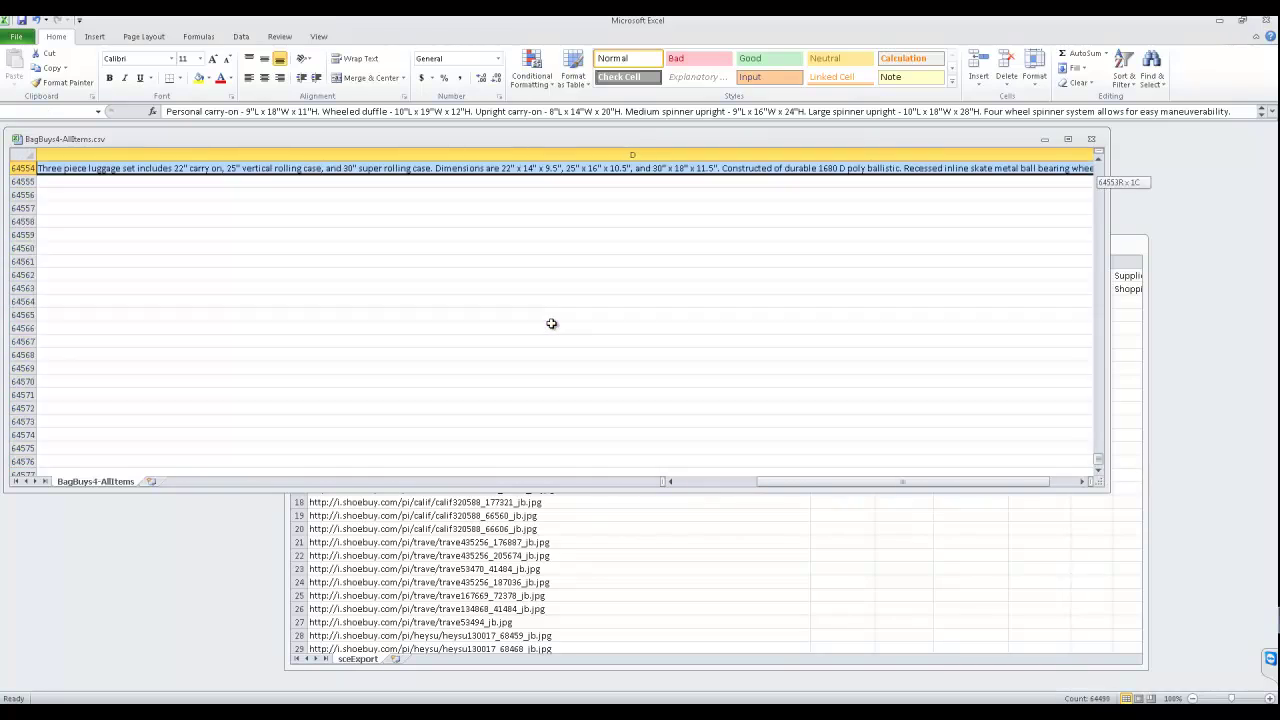
{"action": "key", "text": "ctrl+c"}
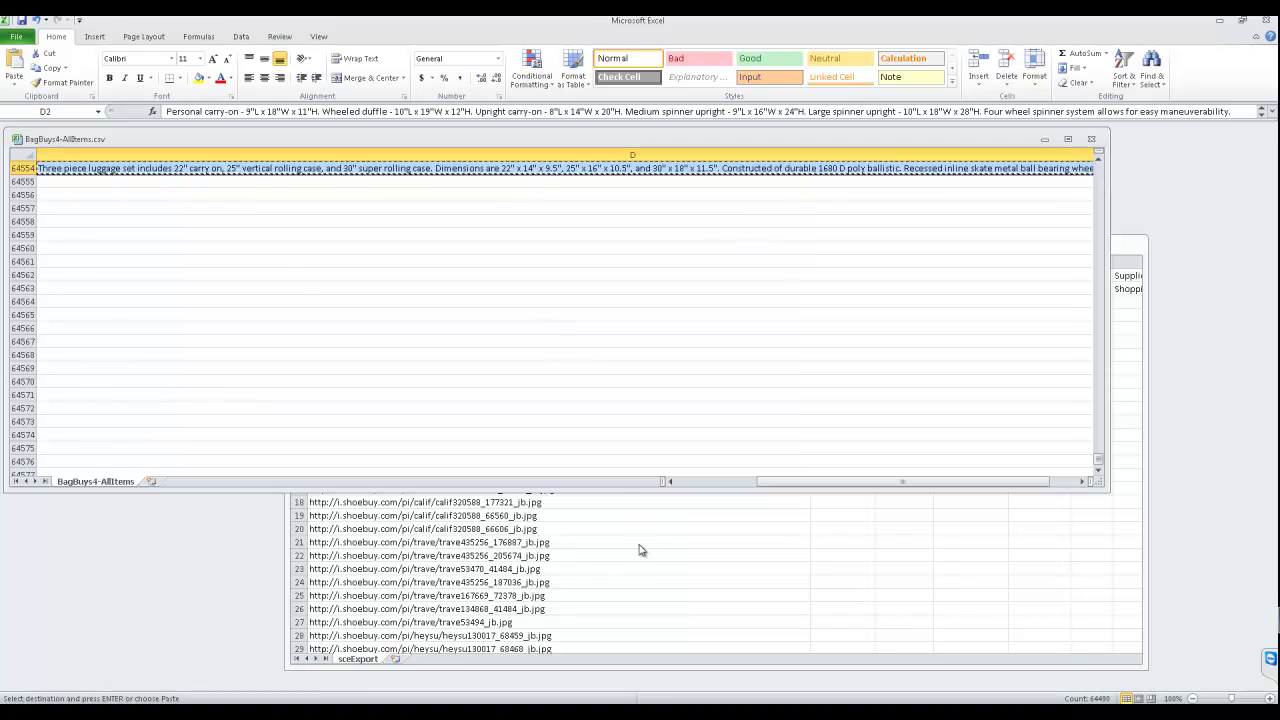
- Paste the descriptions into the Description column of sceExport.csv, starting at F3
{"action": "left_click", "coordinate": [640, 549]}
{"action": "left_click_drag", "start_coordinate": [845, 663], "coordinate": [810, 655]}
{"action": "left_click", "coordinate": [818, 301]}
{"action": "key", "text": "ctrl+v"}
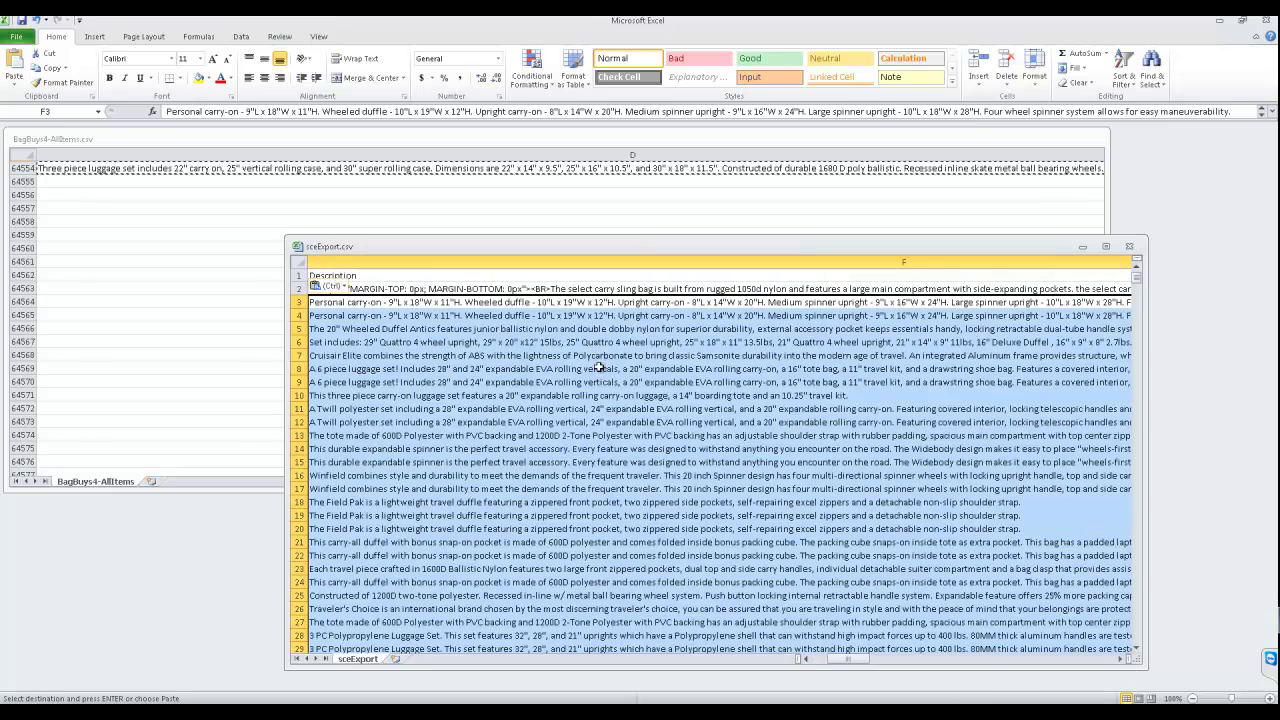
{"action": "scroll", "coordinate": [603, 388], "scroll_direction": "down", "scroll_amount": 2}
{"action": "scroll", "coordinate": [603, 388], "scroll_direction": "up", "scroll_amount": 2}
{"action": "left_click", "coordinate": [364, 288]}
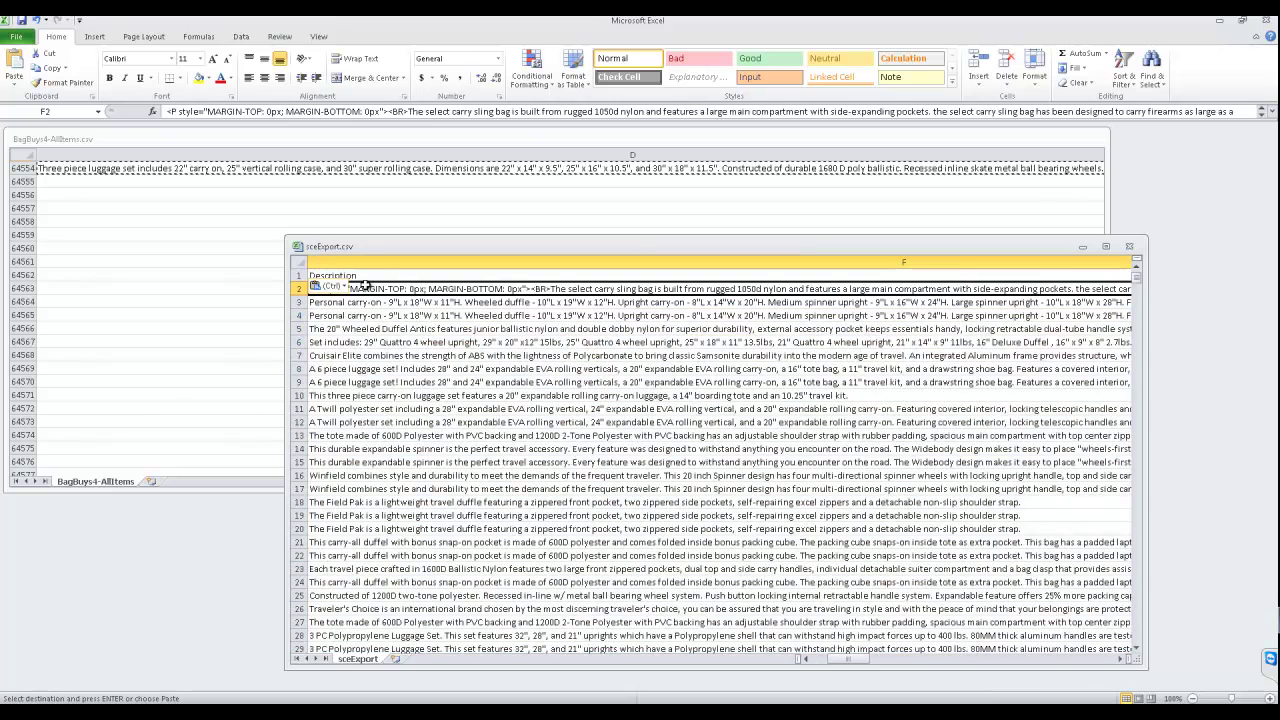
- Delete the Description column from BagBuys4-AllItems.csv
{"action": "left_click", "coordinate": [380, 174]}
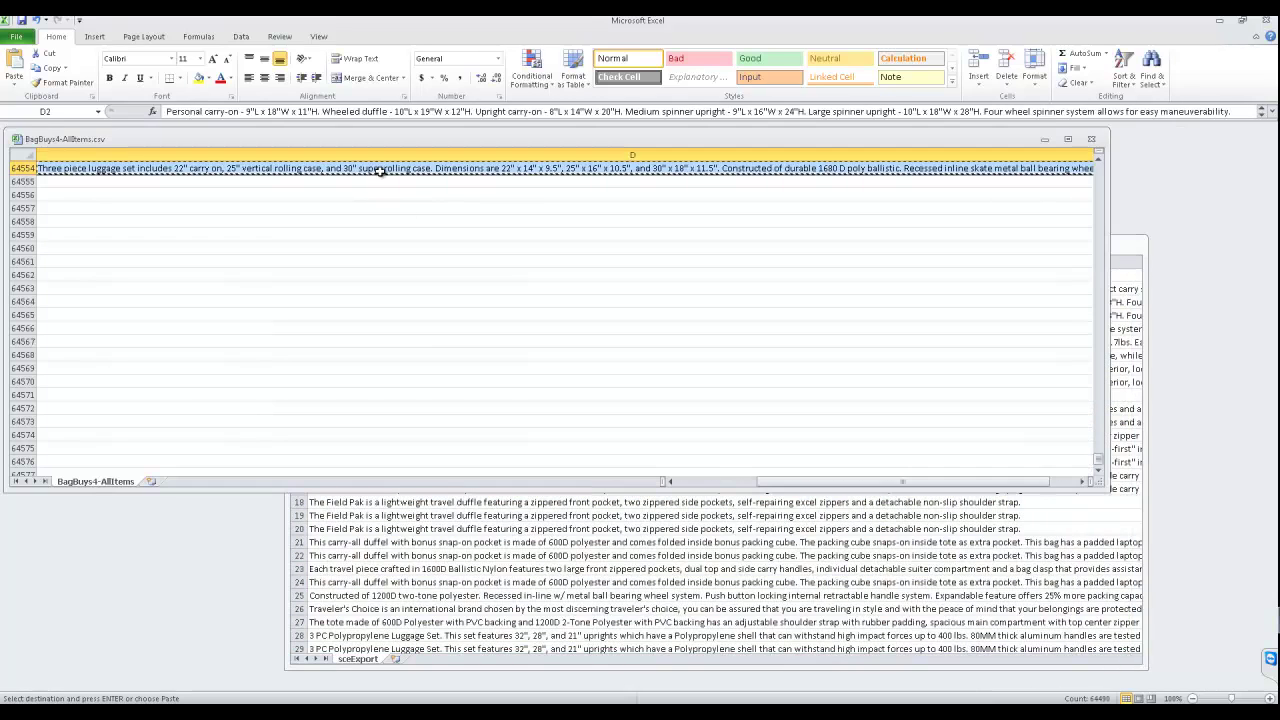
{"action": "left_click_drag", "start_coordinate": [1099, 460], "coordinate": [1066, 165]}
{"action": "left_click", "coordinate": [640, 221]}
{"action": "left_click", "coordinate": [587, 155]}
{"action": "right_click", "coordinate": [586, 155]}
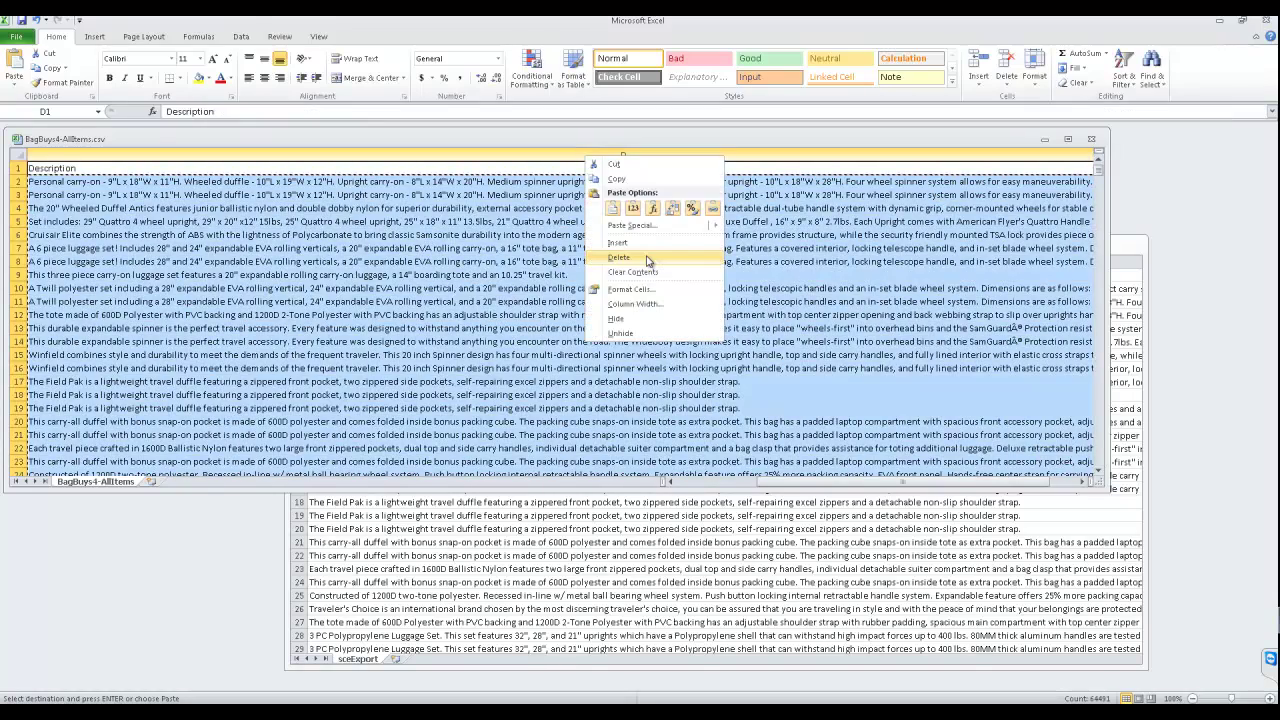
{"action": "left_click", "coordinate": [620, 257]}
{"action": "left_click", "coordinate": [200, 217]}
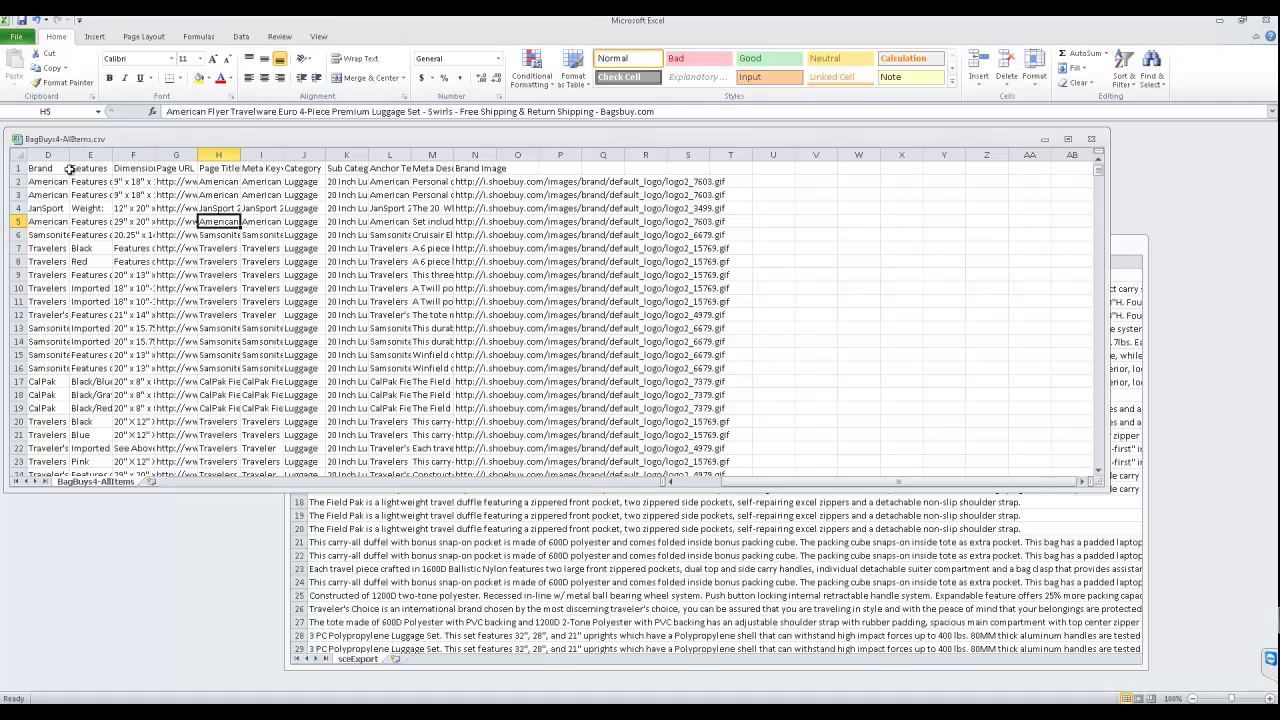
- Widen the Brand column and copy all brand names from D2 through D64554
{"action": "double_click", "coordinate": [70, 155]}
{"action": "left_click", "coordinate": [104, 186]}
{"action": "key", "text": "ctrl+shift+Down"}
{"action": "key", "text": "ctrl+shift+Down"}
{"action": "key", "text": "ctrl+shift+Down"}
{"action": "key", "text": "ctrl+shift+Down"}
{"action": "key", "text": "ctrl+shift+Down"}
{"action": "key", "text": "ctrl+shift+Down"}
{"action": "key", "text": "ctrl+shift+Down"}
{"action": "key", "text": "ctrl+shift+Down"}
{"action": "key", "text": "ctrl+shift+Down"}
{"action": "key", "text": "ctrl+shift+Down"}
{"action": "key", "text": "ctrl+shift+Down"}
{"action": "key", "text": "ctrl+shift+Down"}
{"action": "key", "text": "ctrl+shift+Down"}
{"action": "key", "text": "ctrl+shift+Down"}
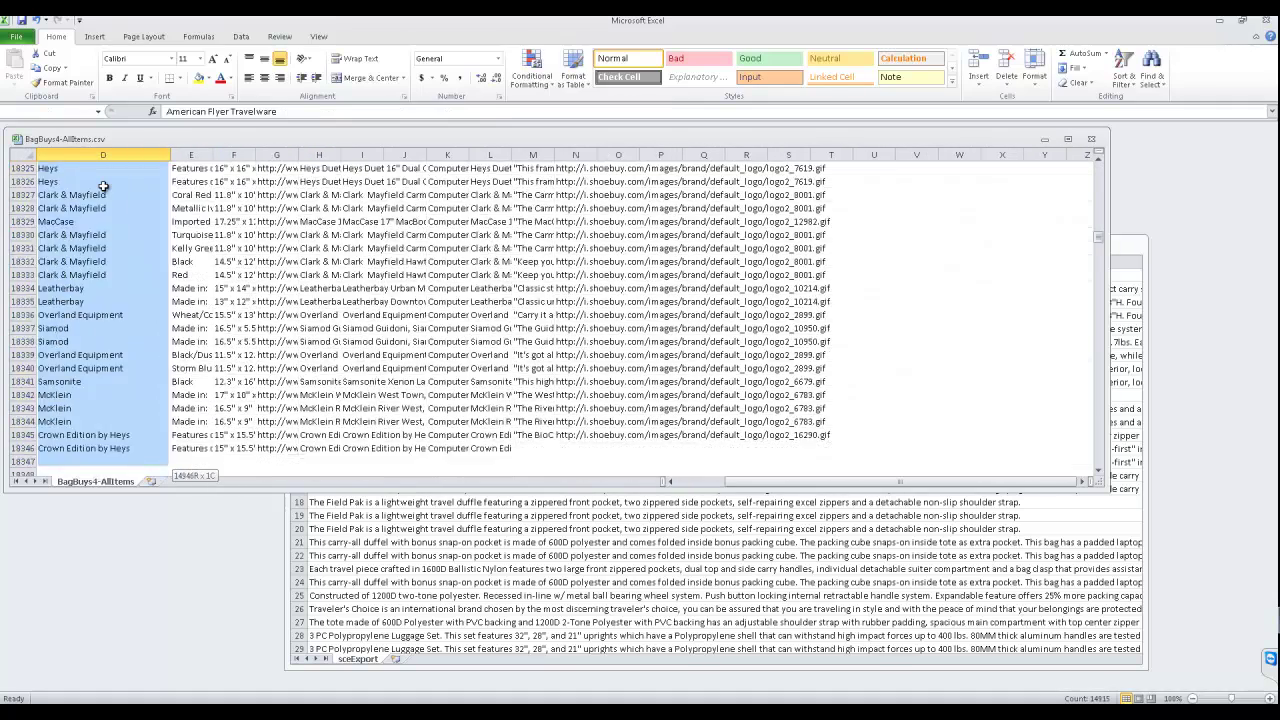
{"action": "key", "text": "ctrl+shift+Down"}
{"action": "key", "text": "ctrl+shift+Down"}
{"action": "key", "text": "ctrl+shift+Down"}
{"action": "key", "text": "ctrl+shift+Down"}
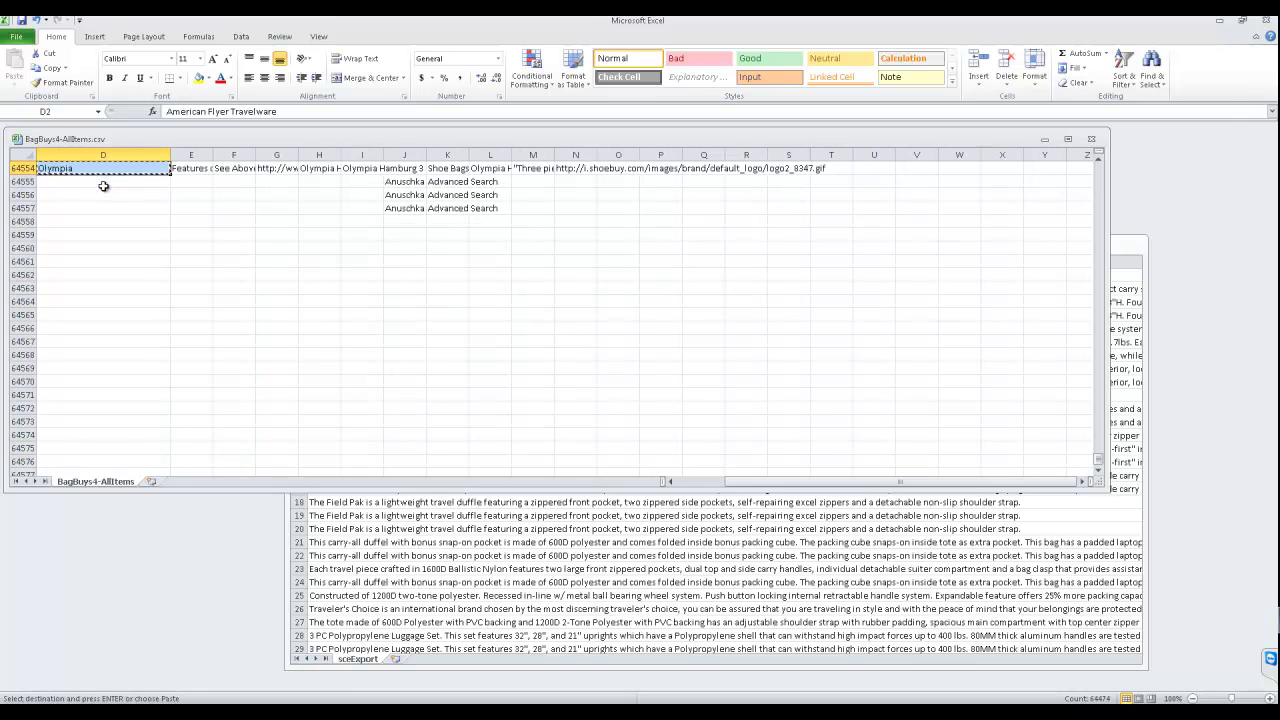
- Paste the brand names into the Brand column of sceExport.csv, starting below the existing sample product
{"action": "key", "text": "ctrl+Tab"}
{"action": "key", "text": "Left"}
{"action": "key", "text": "Left"}
{"action": "key", "text": "Left"}
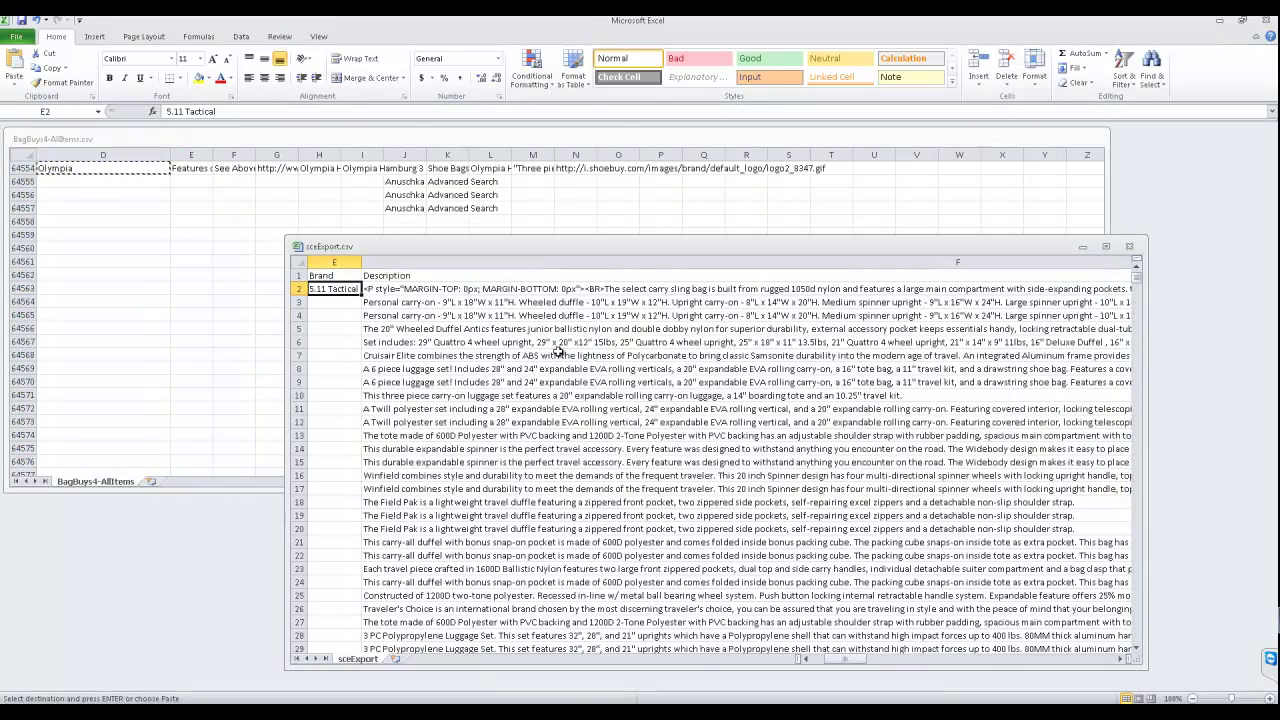
{"action": "key", "text": "Right"}
{"action": "key", "text": "Right"}
{"action": "key", "text": "ctrl+shift+Down"}
{"action": "key", "text": "ctrl+v"}
- Delete columns A through D, ending with Brand, from BagBuys4-AllItems.csv
{"action": "key", "text": "ctrl+Tab"}
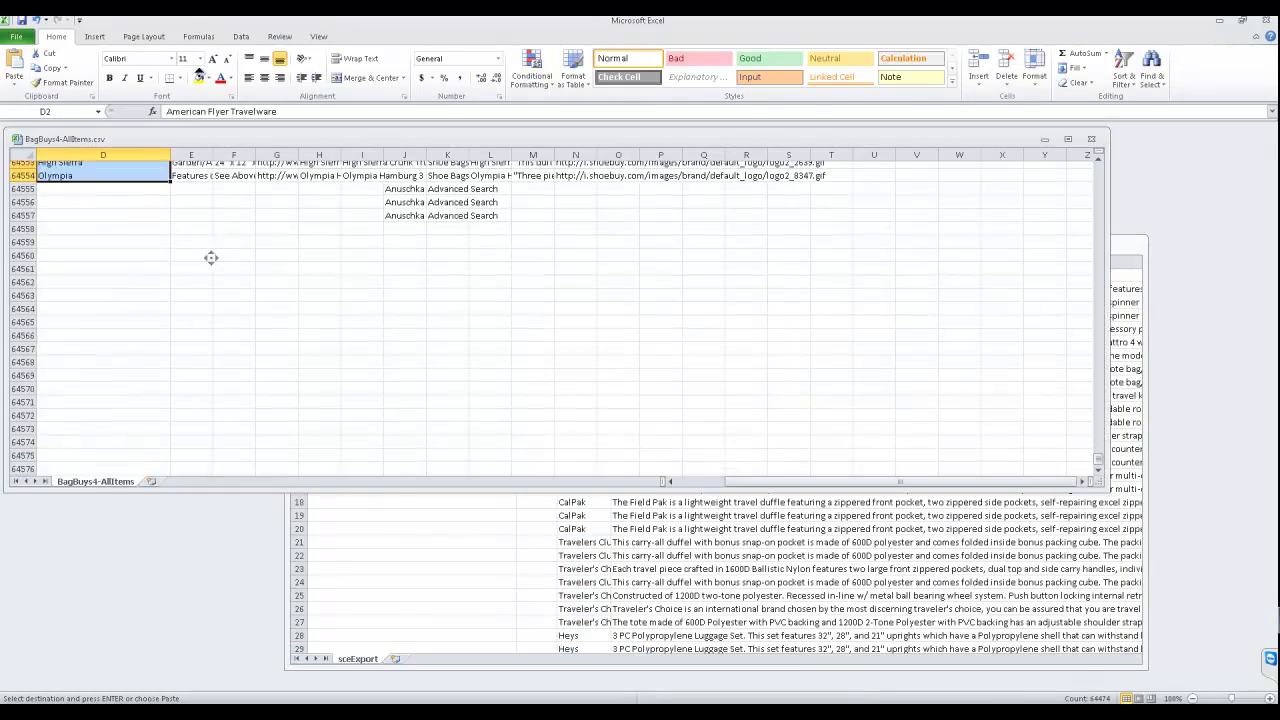
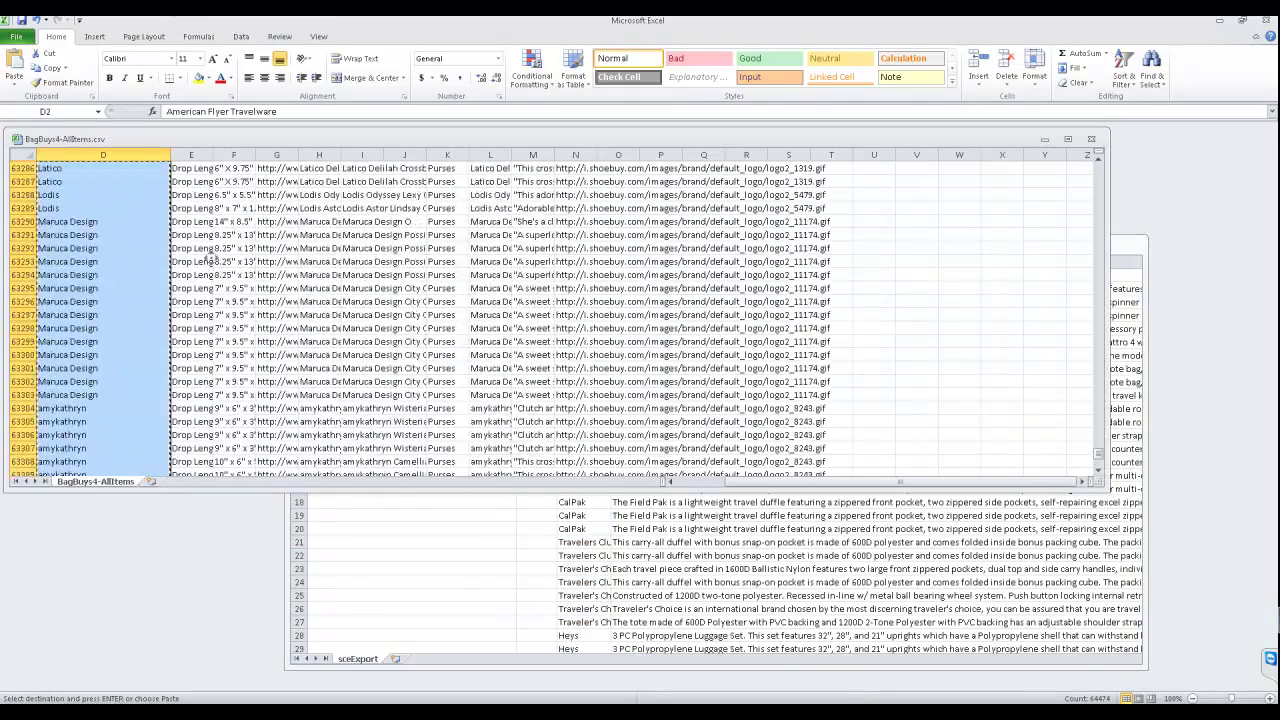
{"action": "left_click_drag", "start_coordinate": [1001, 482], "coordinate": [809, 483]}
{"action": "left_click_drag", "start_coordinate": [1099, 454], "coordinate": [1085, 155]}
{"action": "left_click_drag", "start_coordinate": [618, 156], "coordinate": [90, 156]}
{"action": "right_click", "coordinate": [88, 154]}
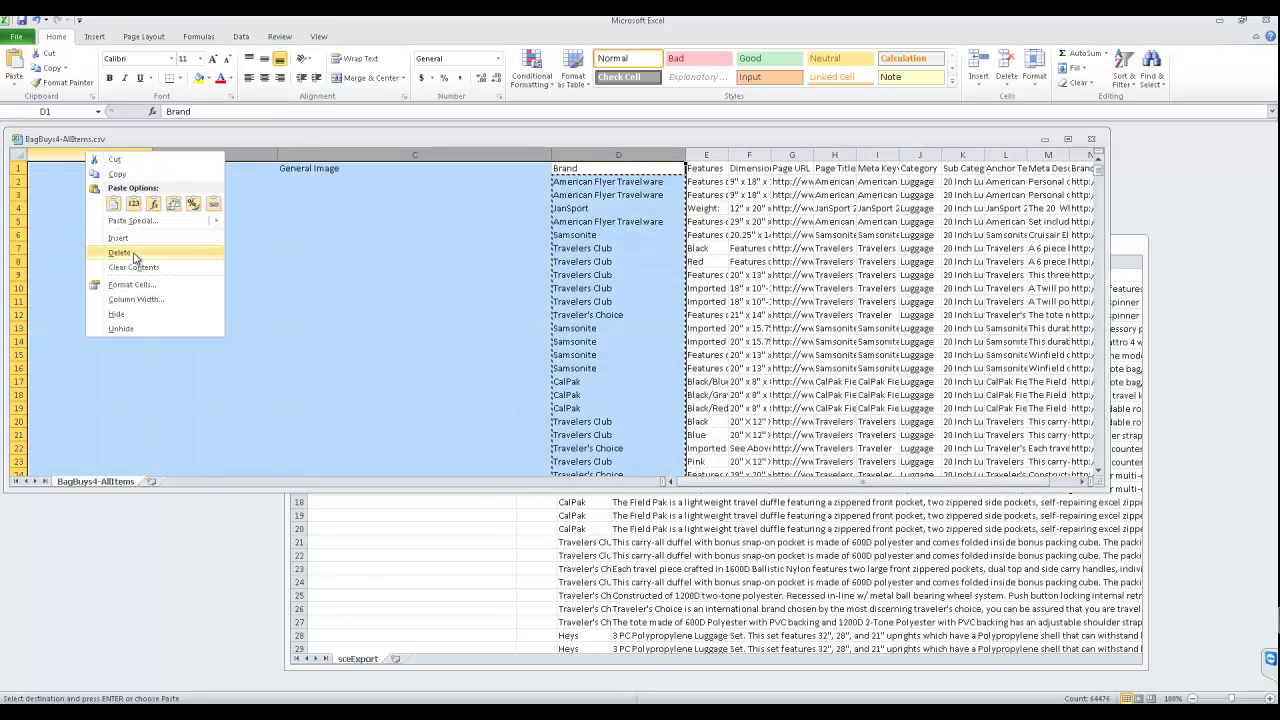
{"action": "left_click", "coordinate": [122, 252]}
{"action": "left_click", "coordinate": [300, 235]}
- Widen the Features column and copy its values from A2 down
{"action": "double_click", "coordinate": [72, 155]}
{"action": "left_click", "coordinate": [112, 178]}
{"action": "scroll", "coordinate": [131, 218], "scroll_direction": "down", "scroll_amount": 4}
{"action": "scroll", "coordinate": [139, 248], "scroll_direction": "up", "scroll_amount": 4}
{"action": "key", "text": "ctrl+shift+Down"}
{"action": "key", "text": "ctrl+shift+Down"}
{"action": "key", "text": "ctrl+shift+Down"}
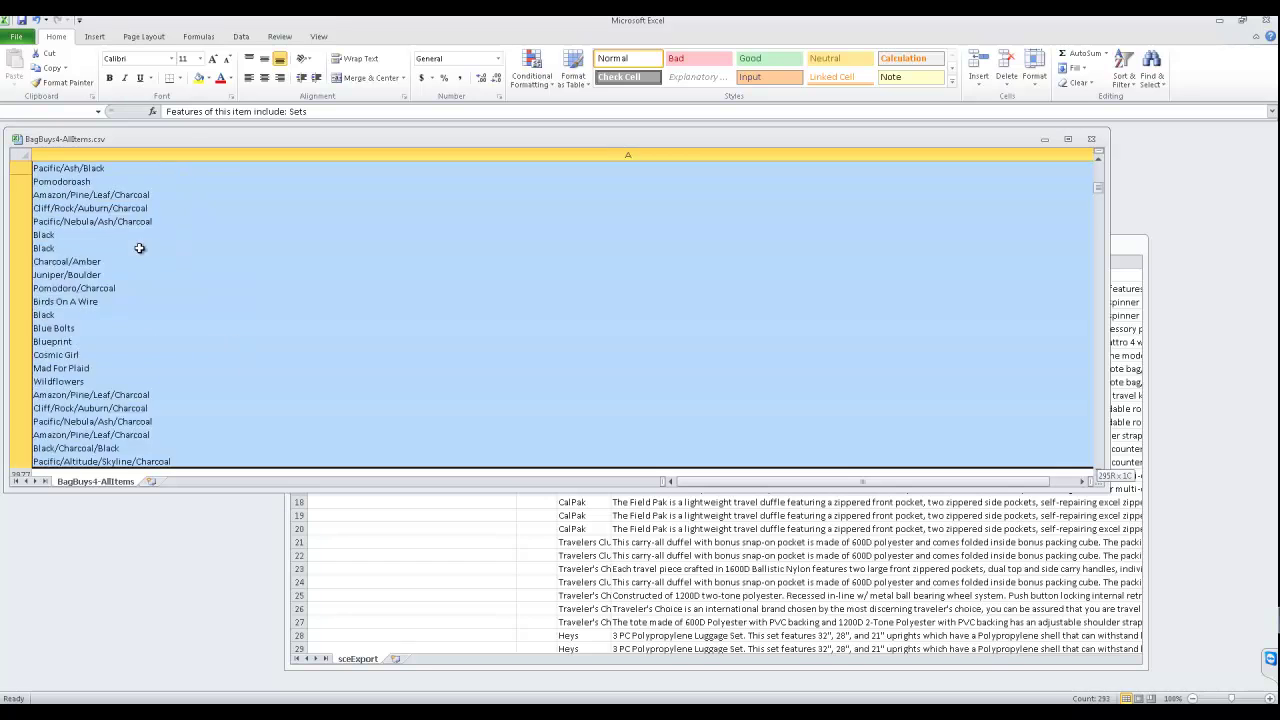
{"action": "key", "text": "ctrl+shift+Down"}
{"action": "key", "text": "ctrl+shift+Down"}
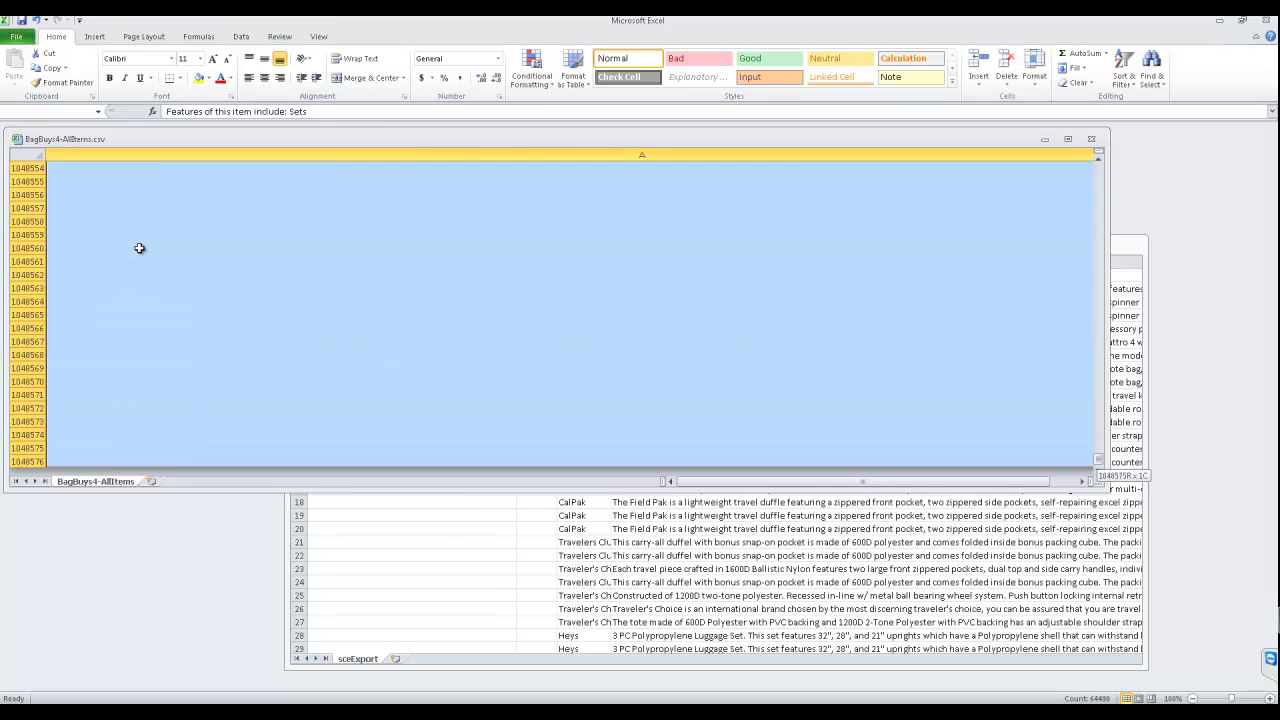
{"action": "key", "text": "ctrl+c"}
- Examine the column headers of sceExport.csv, from General Image through the shipping and quantity fields, for a place for the Features data
{"action": "left_click", "coordinate": [656, 591]}
{"action": "left_click", "coordinate": [504, 302]}
{"action": "key", "text": "Right"}
{"action": "key", "text": "Right"}
{"action": "key", "text": "Right"}
{"action": "key", "text": "Right"}
{"action": "key", "text": "Right"}
{"action": "key", "text": "Right"}
{"action": "key", "text": "Right"}
{"action": "key", "text": "Right"}
{"action": "key", "text": "Right"}
{"action": "key", "text": "Right"}
{"action": "key", "text": "Right"}
{"action": "key", "text": "Right"}
{"action": "key", "text": "Right"}
{"action": "key", "text": "Right"}
{"action": "key", "text": "Right"}
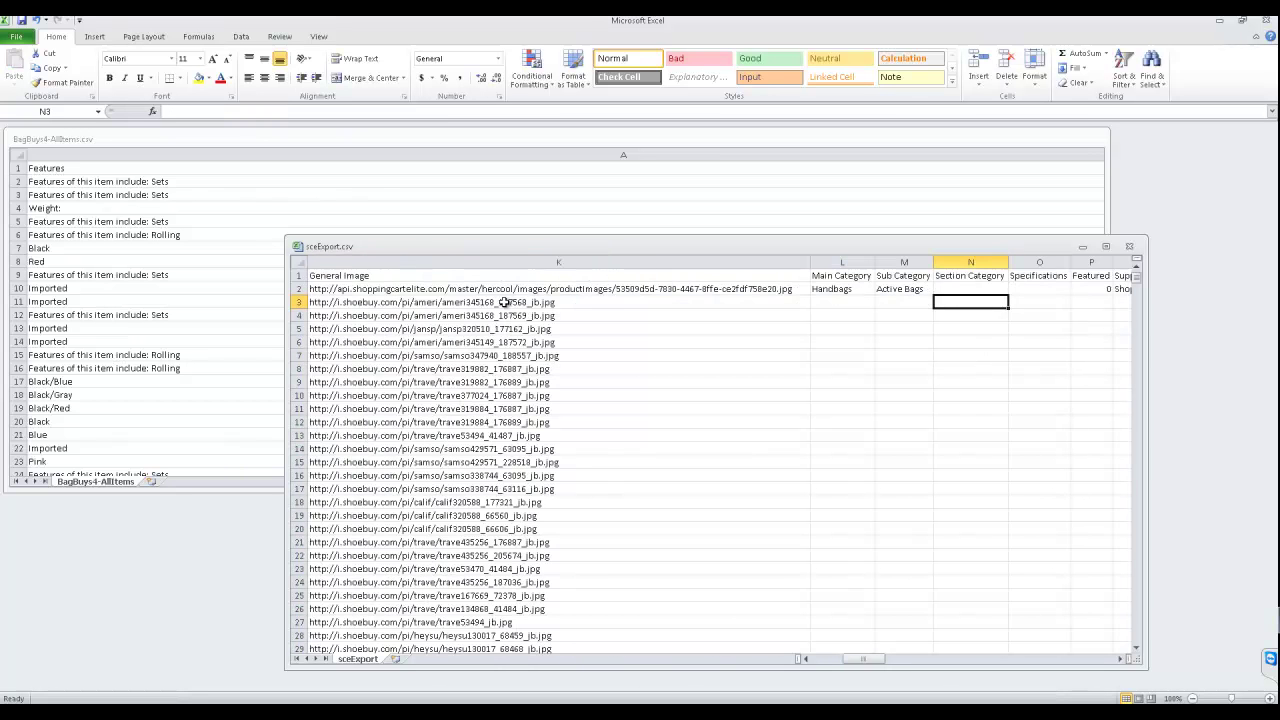
{"action": "key", "text": "Right"}
{"action": "key", "text": "Right"}
{"action": "key", "text": "Right"}
{"action": "key", "text": "Right"}
{"action": "key", "text": "Right"}
{"action": "key", "text": "Right"}
{"action": "key", "text": "Right"}
{"action": "key", "text": "Right"}
{"action": "key", "text": "Right"}
{"action": "key", "text": "Right"}
{"action": "key", "text": "Right"}
{"action": "key", "text": "Right"}
{"action": "key", "text": "Right"}
{"action": "key", "text": "Right"}
{"action": "key", "text": "Right"}
{"action": "key", "text": "Right"}
{"action": "key", "text": "Right"}
{"action": "key", "text": "Right"}
{"action": "key", "text": "Right"}
{"action": "key", "text": "Right"}
{"action": "key", "text": "Left"}
{"action": "key", "text": "Left"}
{"action": "key", "text": "Left"}
{"action": "key", "text": "Left"}
{"action": "key", "text": "Left"}
{"action": "key", "text": "Left"}
{"action": "key", "text": "Right"}
{"action": "key", "text": "Left"}
{"action": "key", "text": "Right"}
{"action": "key", "text": "Left"}
{"action": "key", "text": "Left"}
{"action": "key", "text": "Left"}
{"action": "key", "text": "Left"}
- Set both Qty and Items Per Qty to 1 for the sample product in row 2 of sceExport.csv
{"action": "key", "text": "Right"}
{"action": "key", "text": "Right"}
{"action": "key", "text": "Right"}
{"action": "key", "text": "Right"}
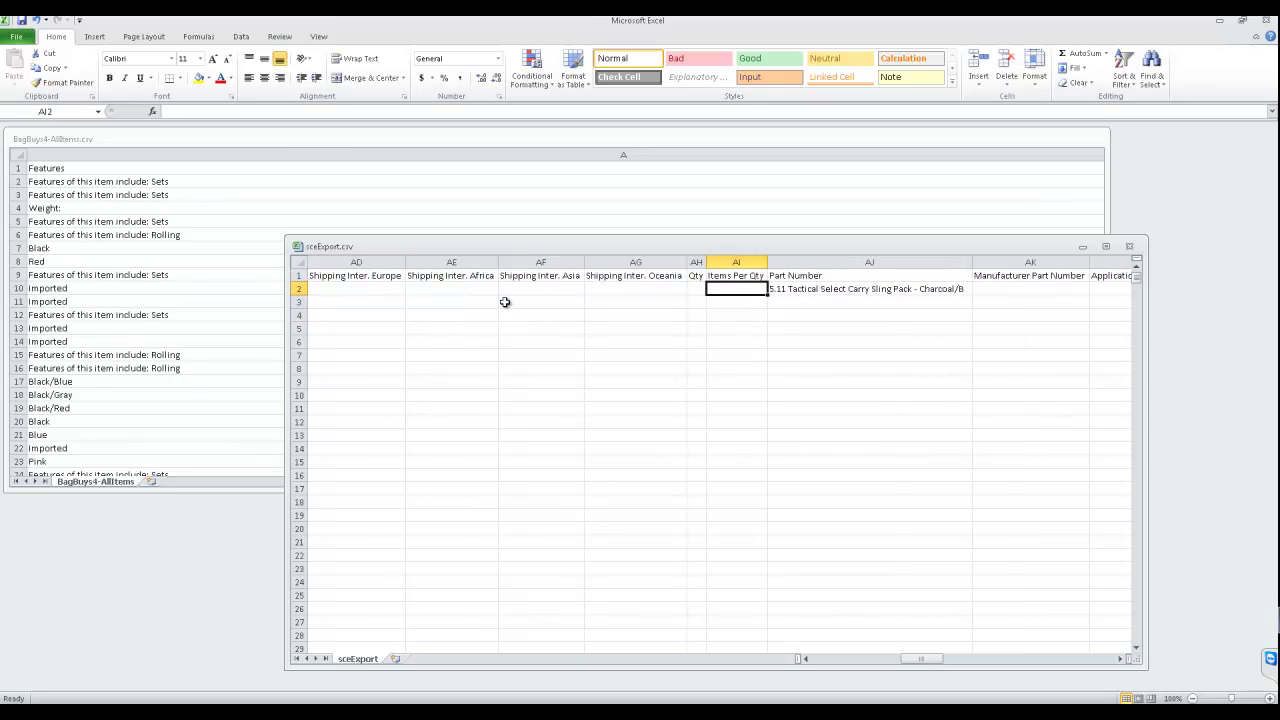
{"action": "type", "text": "1"}
{"action": "key", "text": "Right"}
{"action": "type", "text": "1"}
{"action": "key", "text": "Right"}
- Examine the remaining sceExport.csv column headers, including part number, pricing, dimensions and option fields, for a match to the Features data
{"action": "key", "text": "Right"}
{"action": "key", "text": "Right"}
{"action": "key", "text": "Right"}
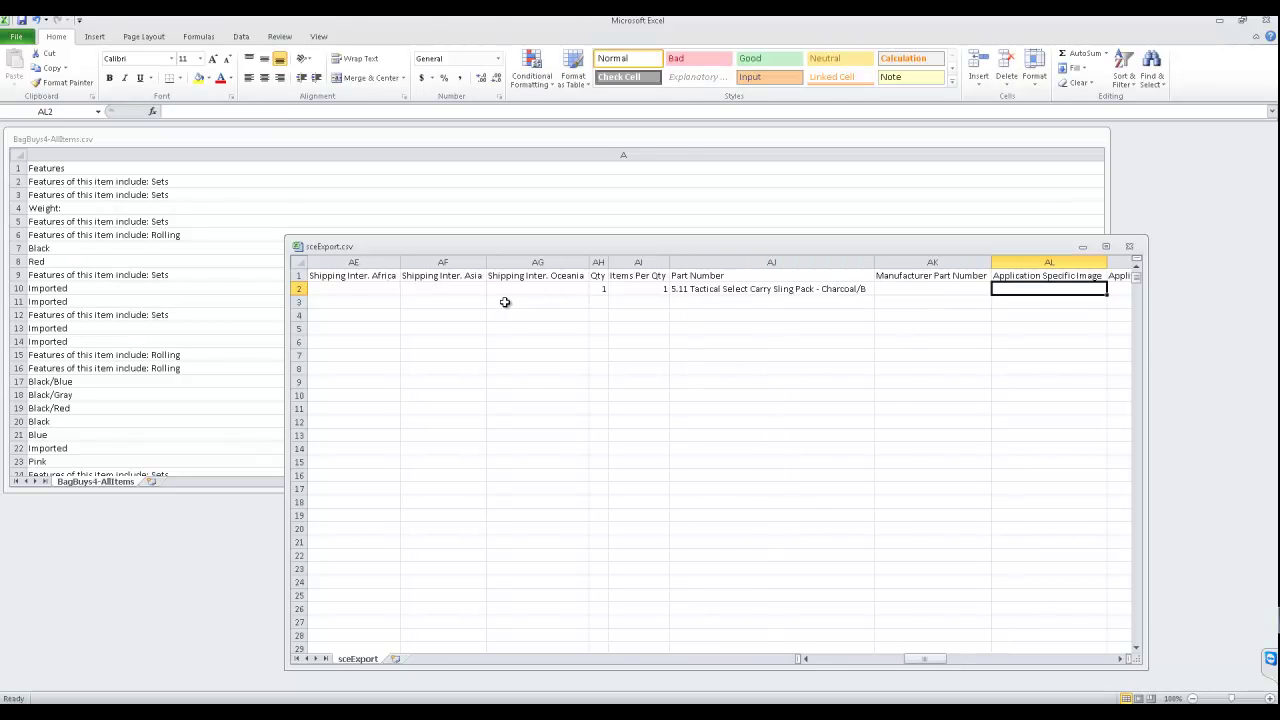
{"action": "key", "text": "Right"}
{"action": "key", "text": "Right"}
{"action": "key", "text": "Right"}
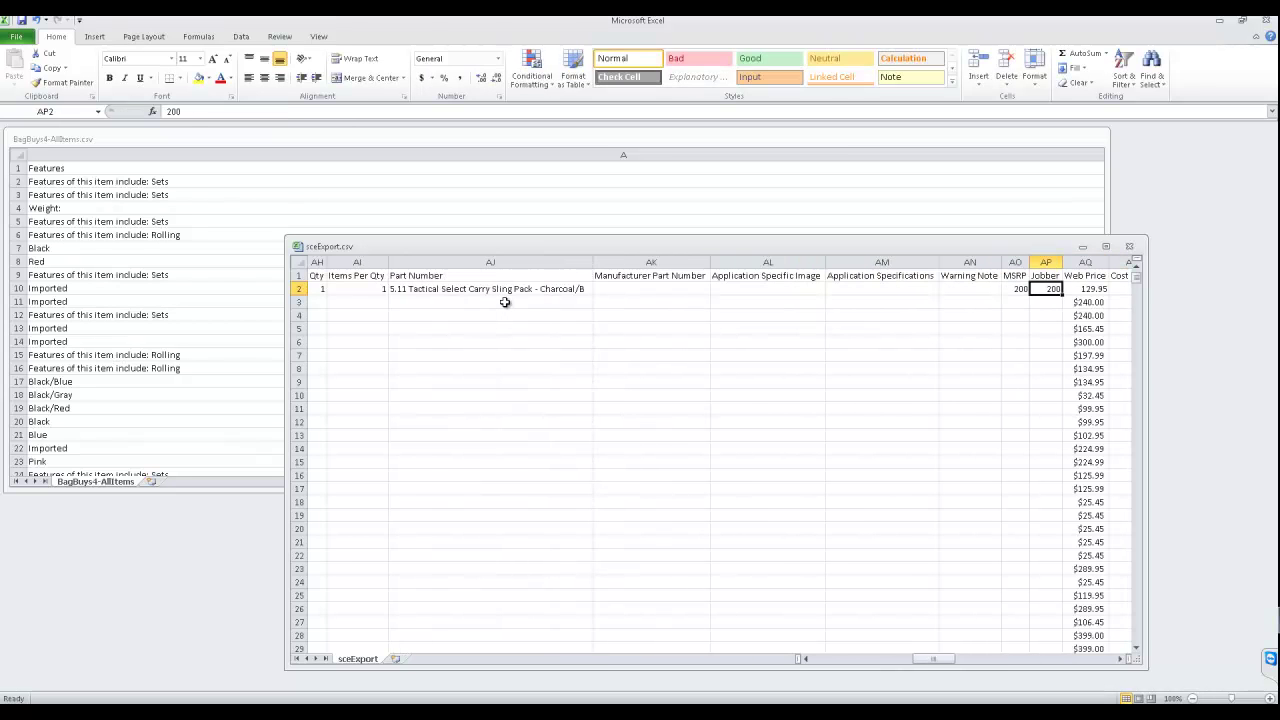
{"action": "key", "text": "Right"}
{"action": "key", "text": "Right"}
{"action": "key", "text": "Right"}
{"action": "key", "text": "Right"}
{"action": "key", "text": "Right"}
{"action": "key", "text": "Right"}
{"action": "key", "text": "Right"}
{"action": "key", "text": "Right"}
{"action": "key", "text": "Right"}
{"action": "key", "text": "Right"}
{"action": "key", "text": "Right"}
{"action": "key", "text": "Right"}
{"action": "key", "text": "Right"}
{"action": "key", "text": "Right"}
{"action": "key", "text": "Right"}
{"action": "key", "text": "Right"}
{"action": "key", "text": "Right"}
{"action": "key", "text": "Right"}
{"action": "key", "text": "Right"}
{"action": "key", "text": "Right"}
{"action": "key", "text": "Right"}
{"action": "key", "text": "Left"}
{"action": "key", "text": "Left"}
{"action": "key", "text": "Left"}
{"action": "key", "text": "Left"}
{"action": "key", "text": "Left"}
{"action": "key", "text": "Left"}
{"action": "key", "text": "Left"}
{"action": "key", "text": "Left"}
{"action": "key", "text": "Left"}
{"action": "key", "text": "Left"}
{"action": "key", "text": "Left"}
{"action": "key", "text": "Left"}
{"action": "key", "text": "Left"}
{"action": "key", "text": "Left"}
{"action": "key", "text": "Left"}
{"action": "key", "text": "Left"}
{"action": "key", "text": "Left"}
{"action": "key", "text": "Left"}
{"action": "key", "text": "Left"}
{"action": "key", "text": "Left"}
{"action": "key", "text": "Left"}
{"action": "key", "text": "Left"}
{"action": "key", "text": "Left"}
{"action": "key", "text": "Left"}
{"action": "key", "text": "Left"}
{"action": "key", "text": "Left"}
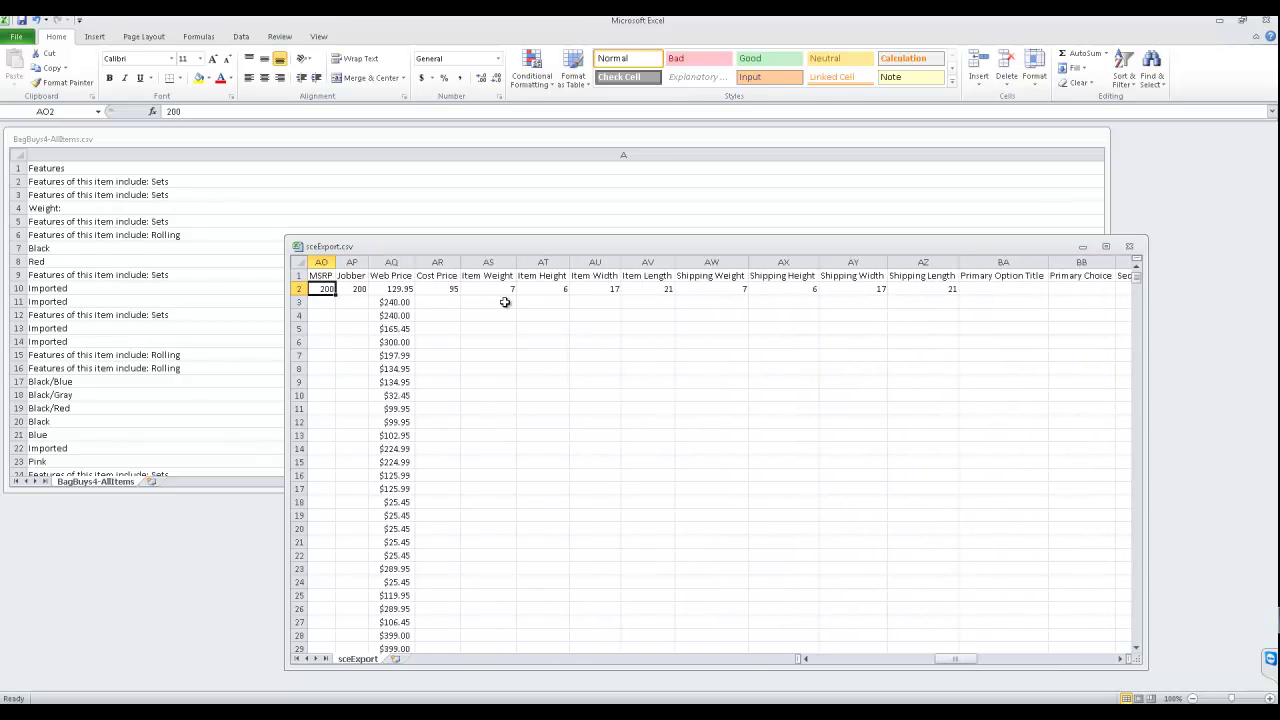
- Copy the Features values from A2 down and paste them into the Warning Note column of sceExport.csv, starting at AN3
{"action": "key", "text": "Right"}
{"action": "key", "text": "Right"}
{"action": "key", "text": "Right"}
{"action": "key", "text": "Right"}
{"action": "key", "text": "Right"}
{"action": "key", "text": "Left"}
{"action": "key", "text": "Down"}
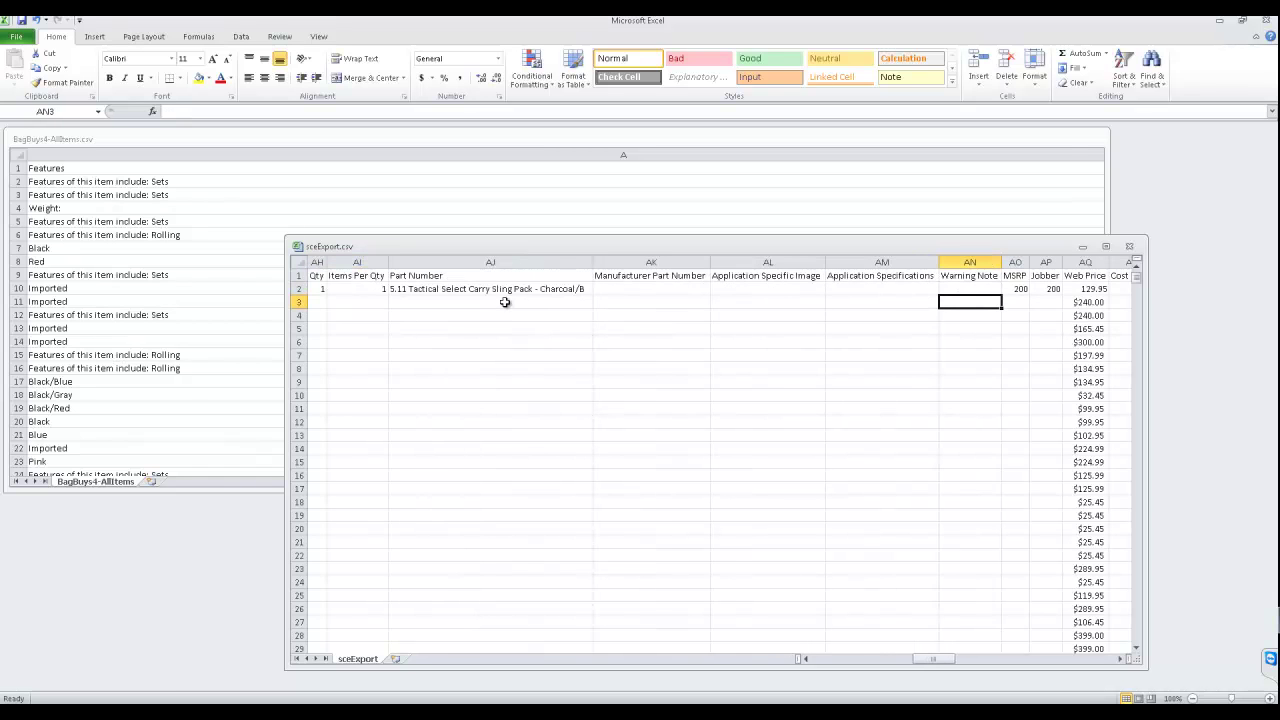
{"action": "left_click", "coordinate": [191, 213]}
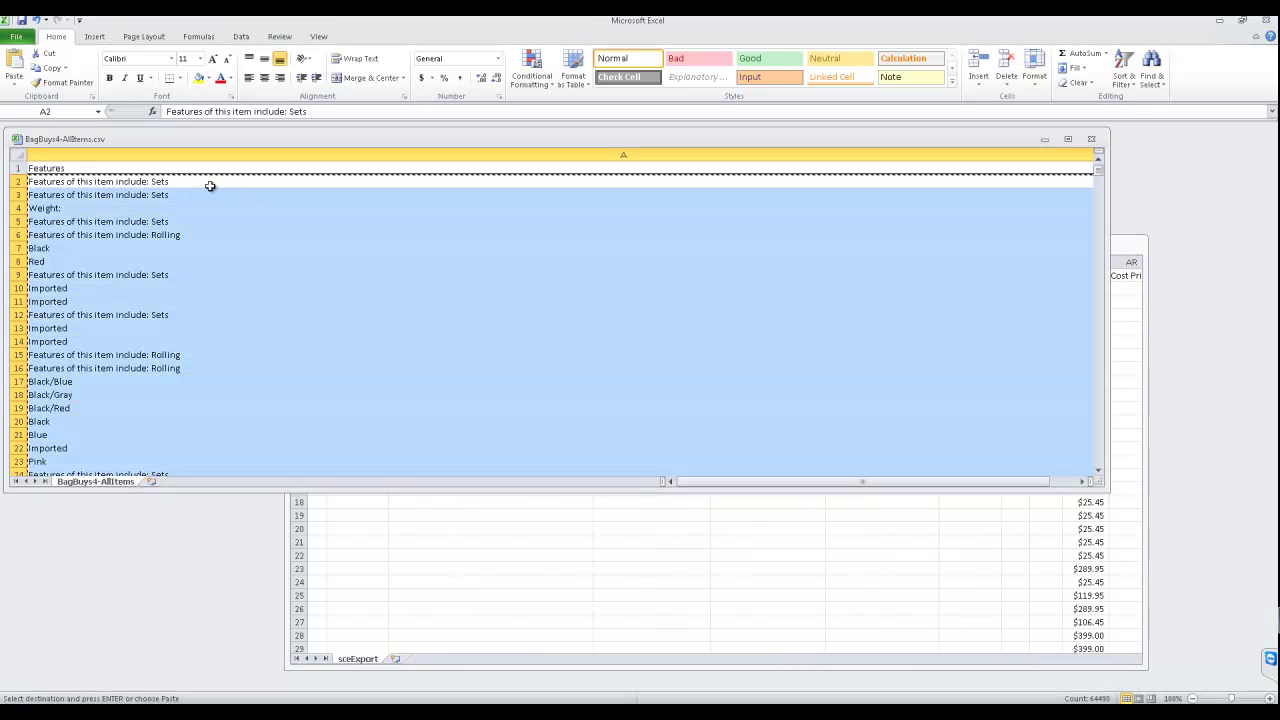
{"action": "left_click", "coordinate": [1148, 314]}
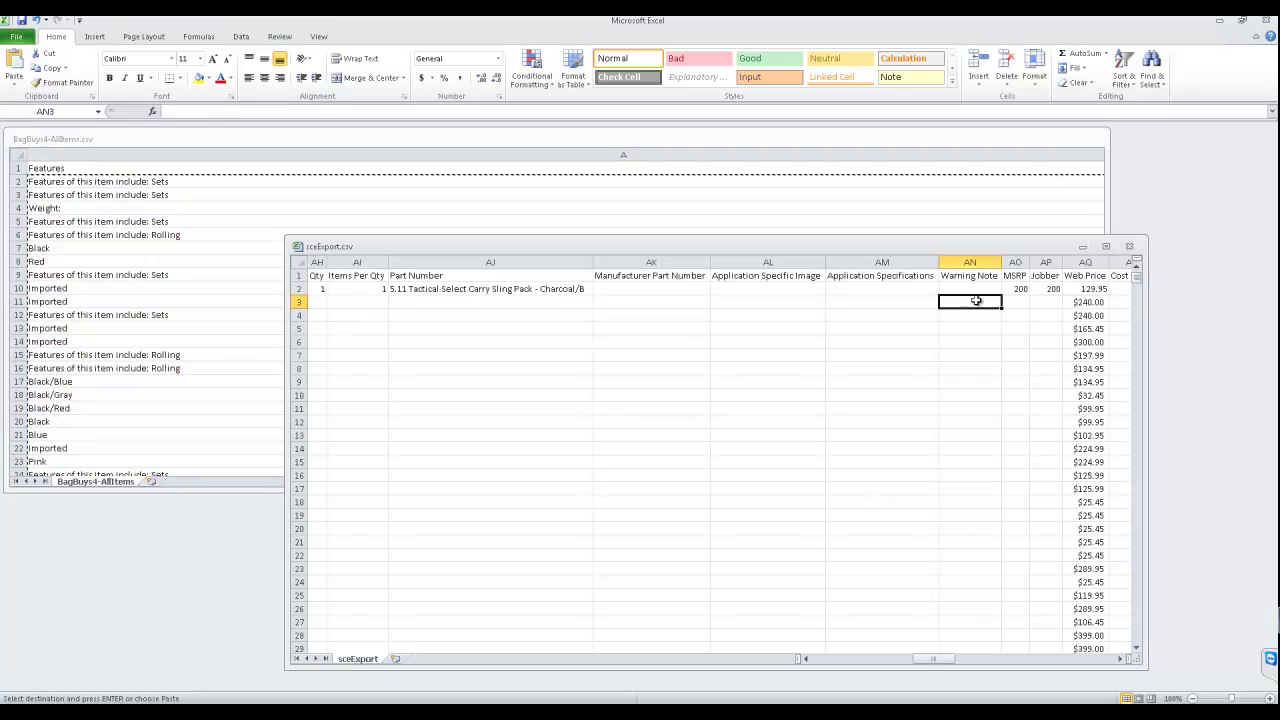
{"action": "key", "text": "ctrl+v"}
- Widen the Warning Note column of sceExport.csv to fit its contents
{"action": "double_click", "coordinate": [999, 276]}
{"action": "left_click", "coordinate": [938, 302]}
{"action": "key", "text": "Right"}
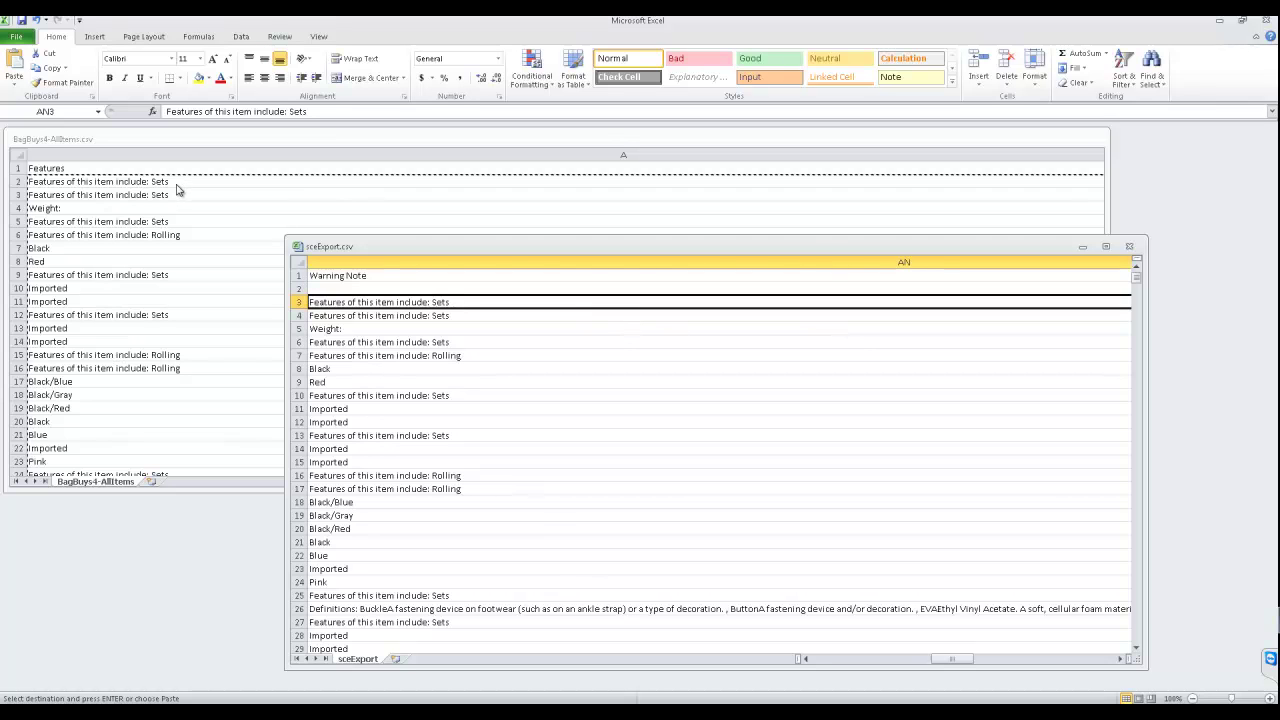
- Delete the Features column from BagBuys4-AllItems.csv
{"action": "left_click", "coordinate": [143, 184]}
{"action": "left_click", "coordinate": [83, 154]}
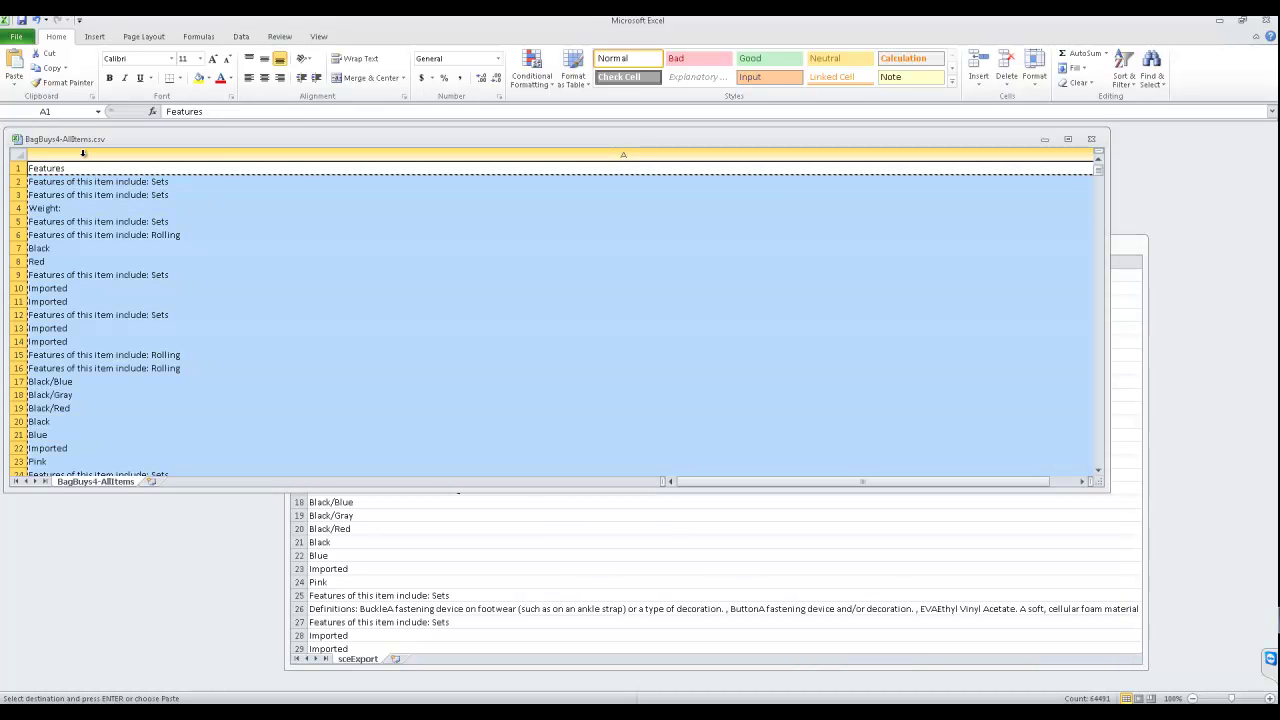
{"action": "right_click", "coordinate": [83, 153]}
{"action": "left_click", "coordinate": [130, 257]}
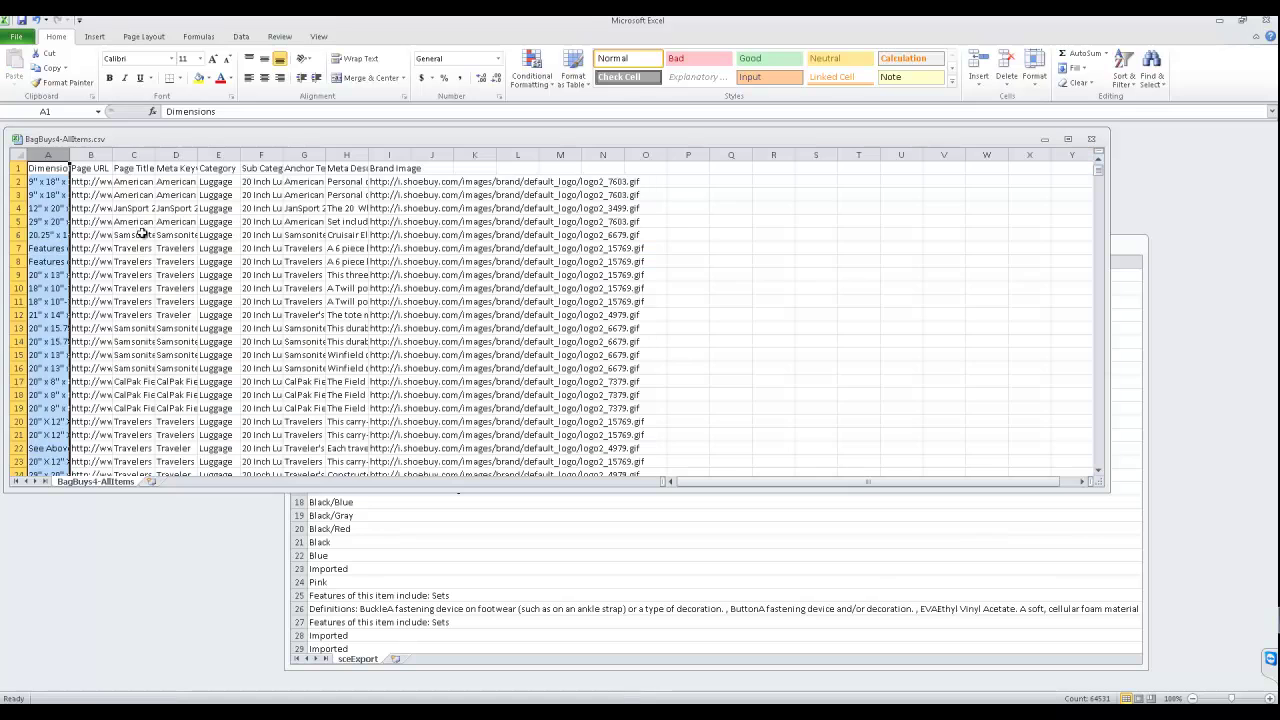
- Widen the Dimensions column of BagBuys4-AllItems.csv to fit its contents and check its entries in rows 7 and 8
{"action": "double_click", "coordinate": [70, 153]}
{"action": "left_click", "coordinate": [128, 221]}
{"action": "left_click", "coordinate": [204, 260]}
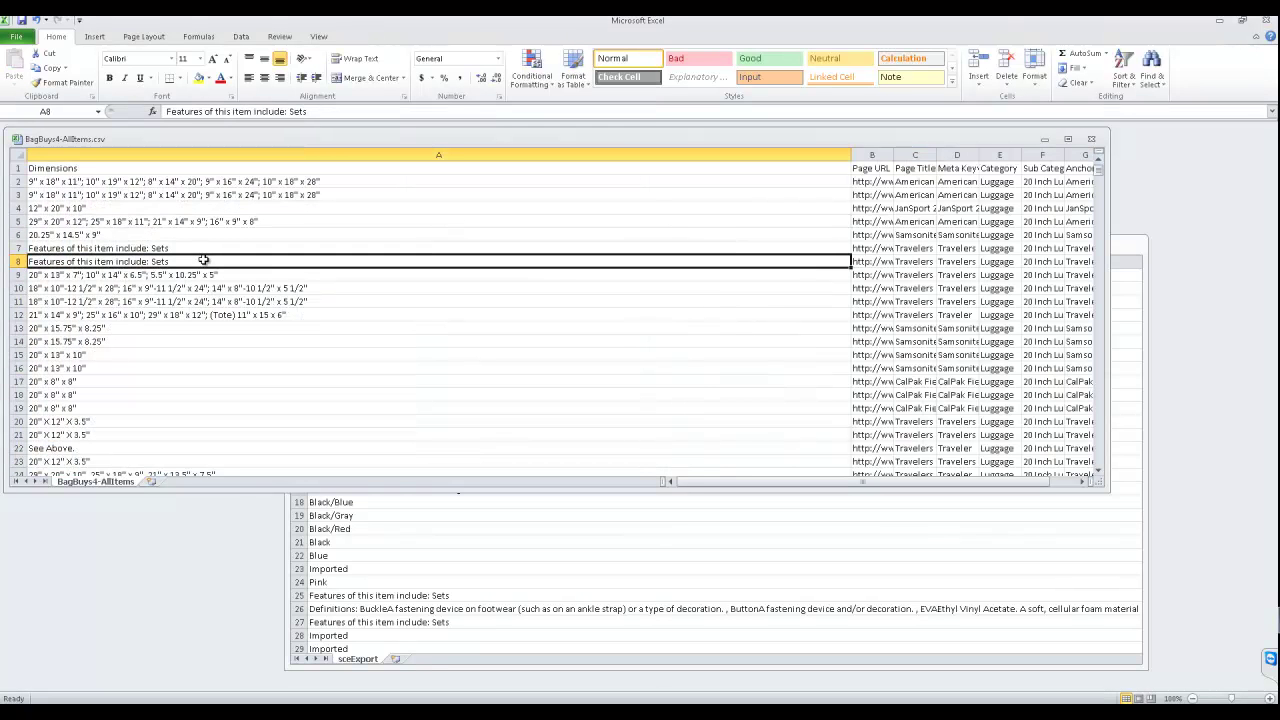
{"action": "left_click", "coordinate": [200, 250]}
{"action": "left_click", "coordinate": [198, 258]}
{"action": "left_click", "coordinate": [198, 250]}
{"action": "left_click", "coordinate": [545, 265]}
- Widen the Page URL and Page Title columns of BagBuys4-AllItems.csv to fit their contents, and select the first page title
{"action": "double_click", "coordinate": [899, 154]}
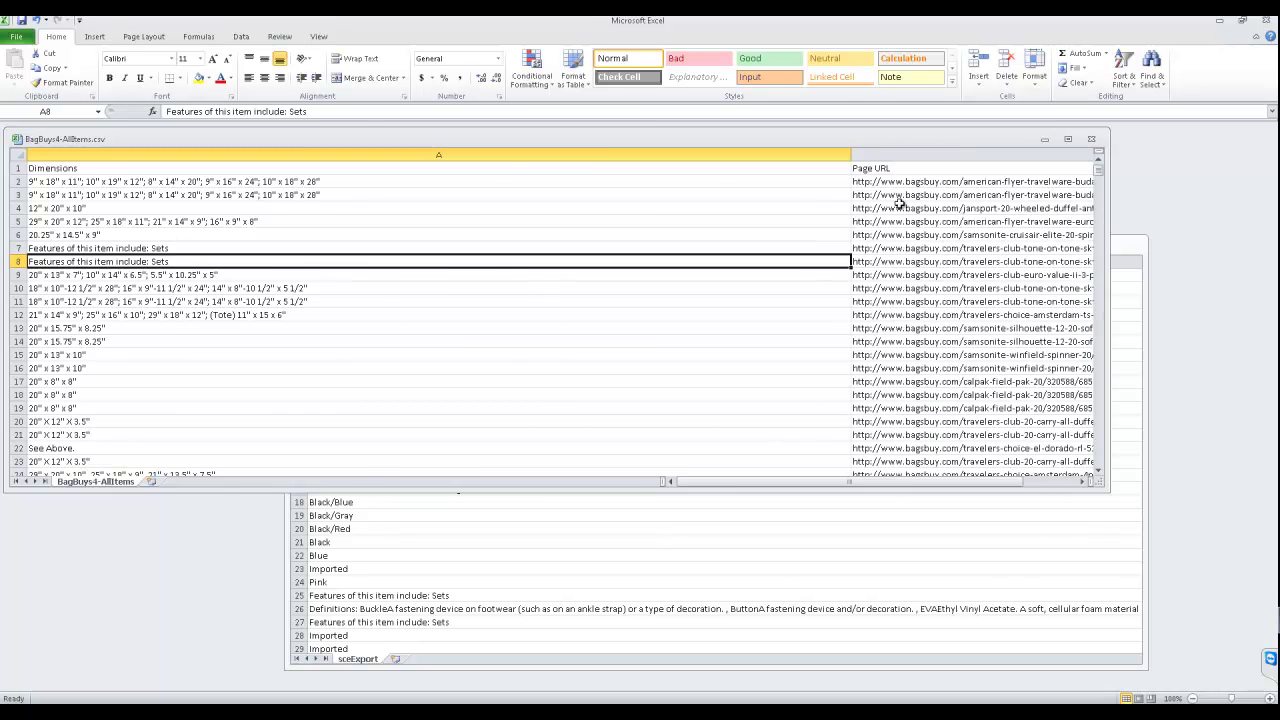
{"action": "key", "text": "Right"}
{"action": "double_click", "coordinate": [583, 154]}
{"action": "left_click", "coordinate": [593, 181]}
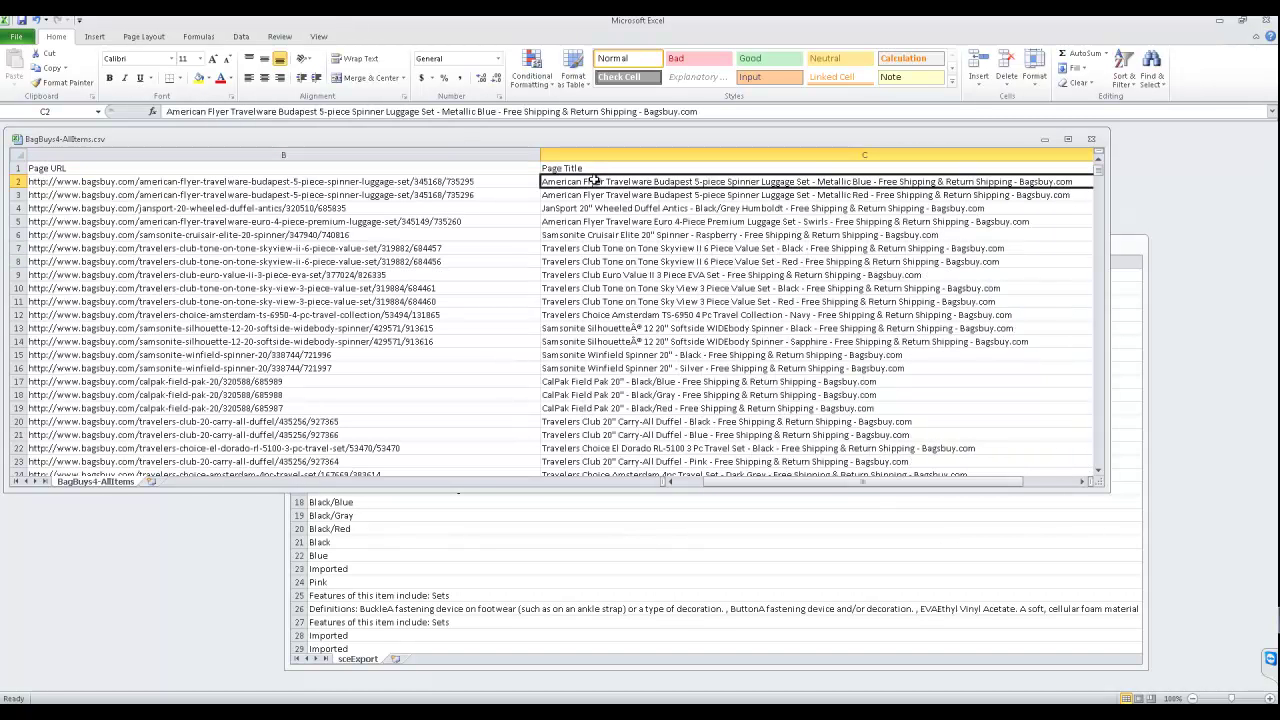
- Cut all the Page Title entries below the header in BagBuys4-AllItems.csv
{"action": "key", "text": "ctrl+shift+Down"}
{"action": "key", "text": "ctrl+shift+Down"}
{"action": "key", "text": "ctrl+shift+Down"}
{"action": "key", "text": "ctrl+shift+Down"}
{"action": "key", "text": "ctrl+shift+Down"}
{"action": "key", "text": "ctrl+c"}
{"action": "key", "text": "ctrl+Up"}
- Paste the cut page titles into the Product Title column of sceExport.csv, starting at row 3
{"action": "left_click", "coordinate": [592, 342]}
{"action": "left_click", "coordinate": [577, 291]}
{"action": "key", "text": "Left"}
{"action": "key", "text": "Down"}
{"action": "key", "text": "Left"}
{"action": "key", "text": "Left"}
{"action": "key", "text": "Left"}
{"action": "key", "text": "Left"}
{"action": "key", "text": "Left"}
{"action": "key", "text": "Left"}
{"action": "key", "text": "Left"}
{"action": "key", "text": "Left"}
{"action": "key", "text": "Left"}
{"action": "key", "text": "Left"}
{"action": "key", "text": "Left"}
{"action": "key", "text": "Left"}
{"action": "key", "text": "Left"}
{"action": "key", "text": "Left"}
{"action": "key", "text": "Left"}
{"action": "key", "text": "Left"}
{"action": "key", "text": "Left"}
{"action": "key", "text": "Left"}
{"action": "key", "text": "Left"}
{"action": "key", "text": "Left"}
{"action": "key", "text": "Left"}
{"action": "key", "text": "Left"}
{"action": "key", "text": "Left"}
{"action": "key", "text": "Left"}
{"action": "key", "text": "Left"}
{"action": "key", "text": "Left"}
{"action": "key", "text": "Left"}
{"action": "key", "text": "Left"}
{"action": "key", "text": "Left"}
{"action": "key", "text": "Left"}
{"action": "key", "text": "Left"}
{"action": "key", "text": "Left"}
{"action": "key", "text": "Left"}
{"action": "key", "text": "Left"}
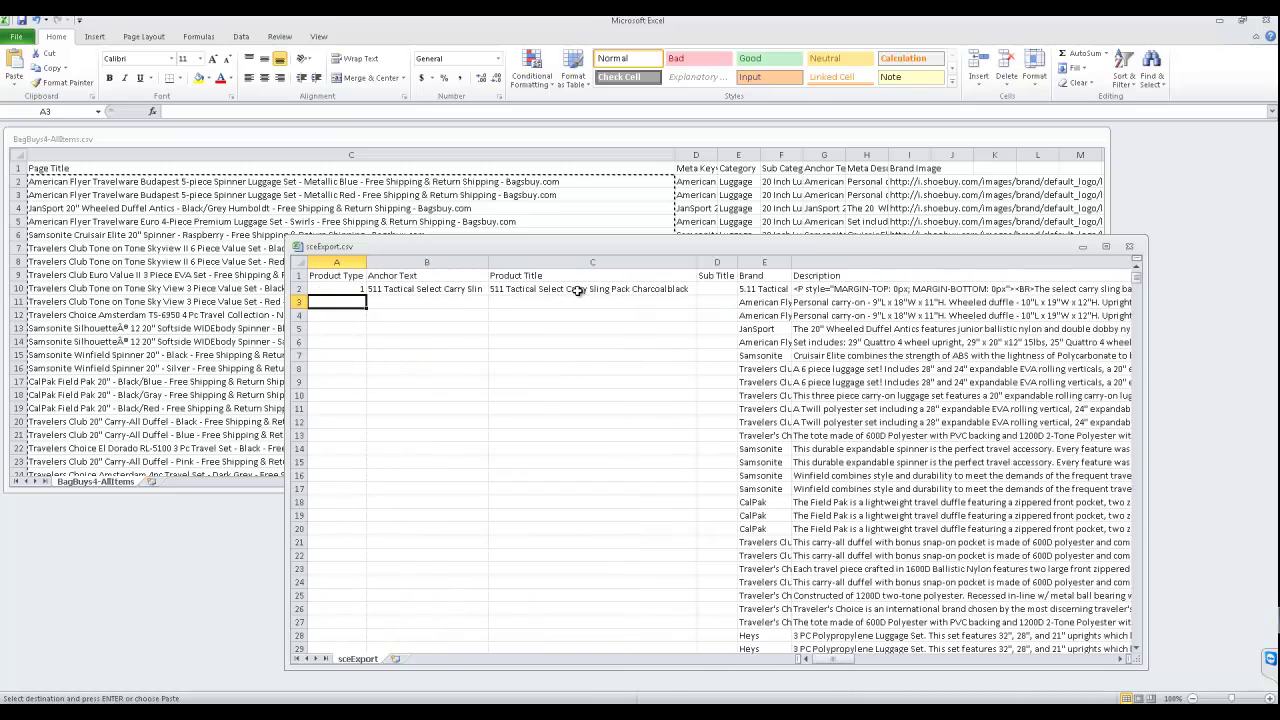
{"action": "key", "text": "Right"}
{"action": "key", "text": "Right"}
{"action": "key", "text": "ctrl+v"}
- Widen the Product Title column of sceExport.csv to fit its contents
{"action": "left_click", "coordinate": [578, 289]}
{"action": "left_click", "coordinate": [605, 260]}
{"action": "key", "text": "ctrl+f"}
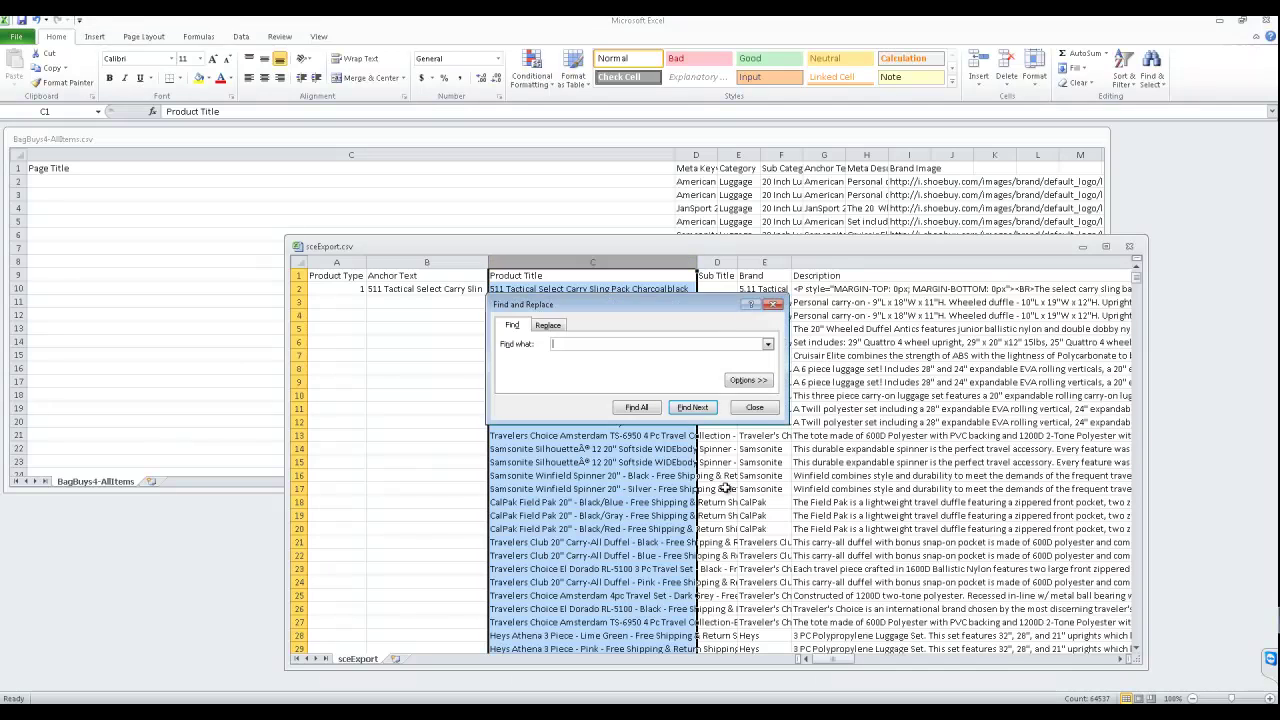
{"action": "left_click", "coordinate": [763, 409]}
{"action": "double_click", "coordinate": [696, 263]}
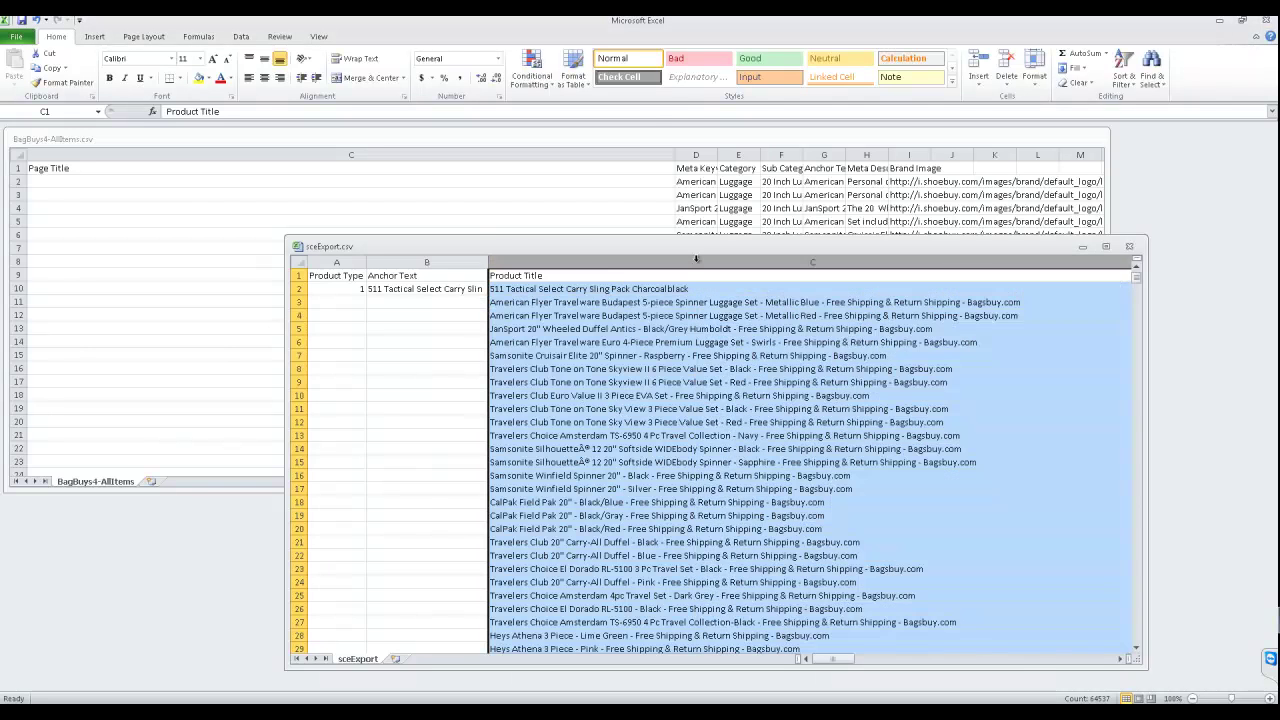
- Replace every " - Free Shipping & Return Shipping - Bagsbuy.com" in sceExport.csv with nothing and check the shortened product titles
{"action": "left_click", "coordinate": [724, 315]}
{"action": "left_click", "coordinate": [890, 357]}
{"action": "double_click", "coordinate": [897, 369]}
{"action": "left_click_drag", "start_coordinate": [897, 369], "coordinate": [710, 369]}
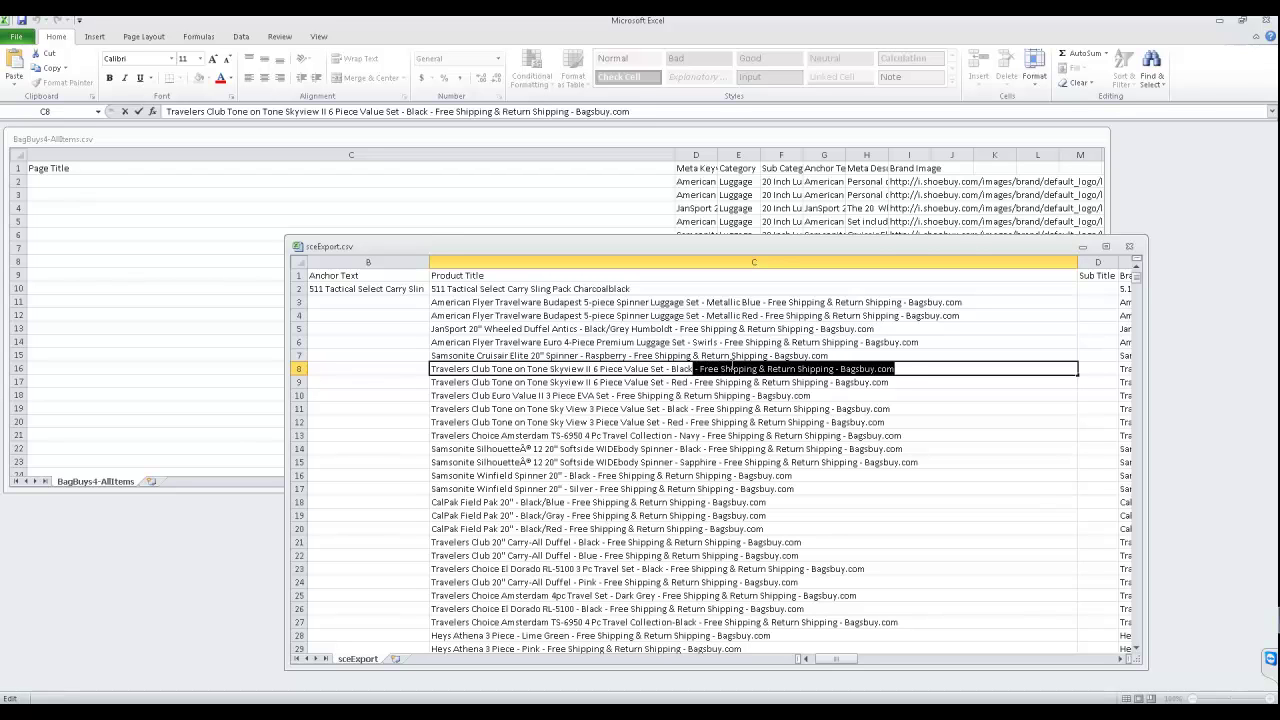
{"action": "left_click", "coordinate": [1152, 78]}
{"action": "left_click", "coordinate": [1175, 122]}
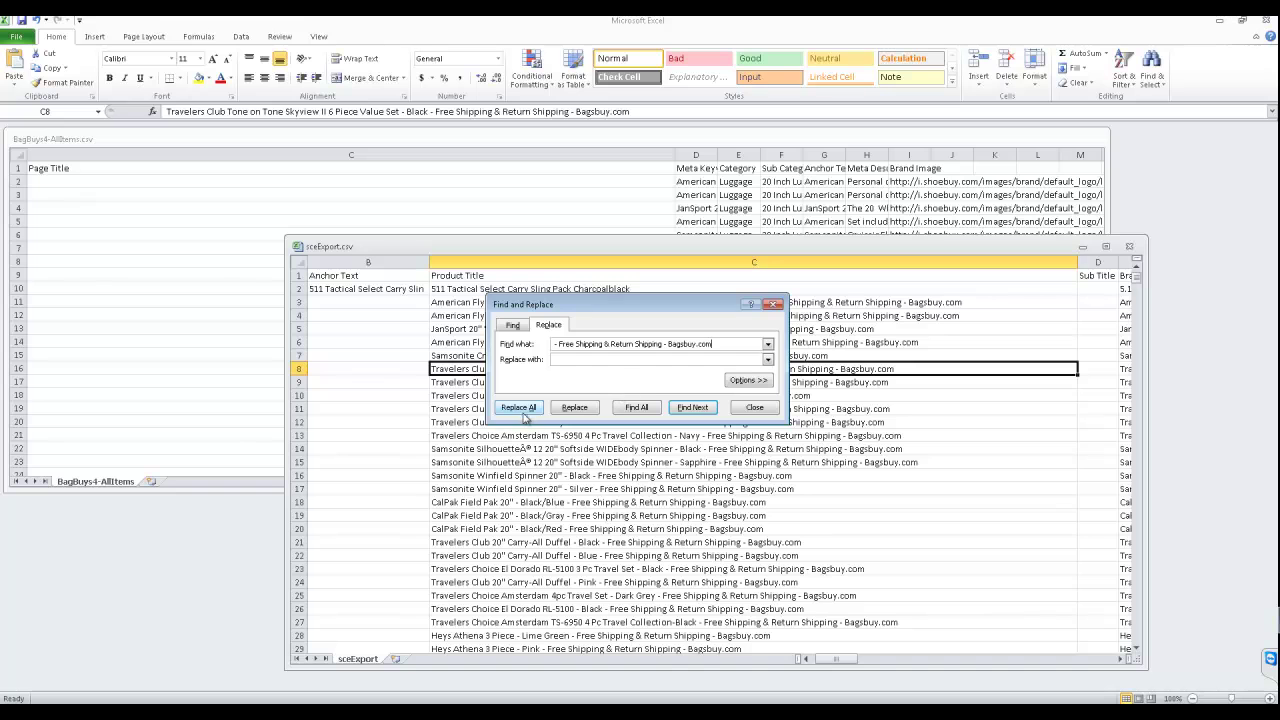
{"action": "left_click", "coordinate": [518, 408]}
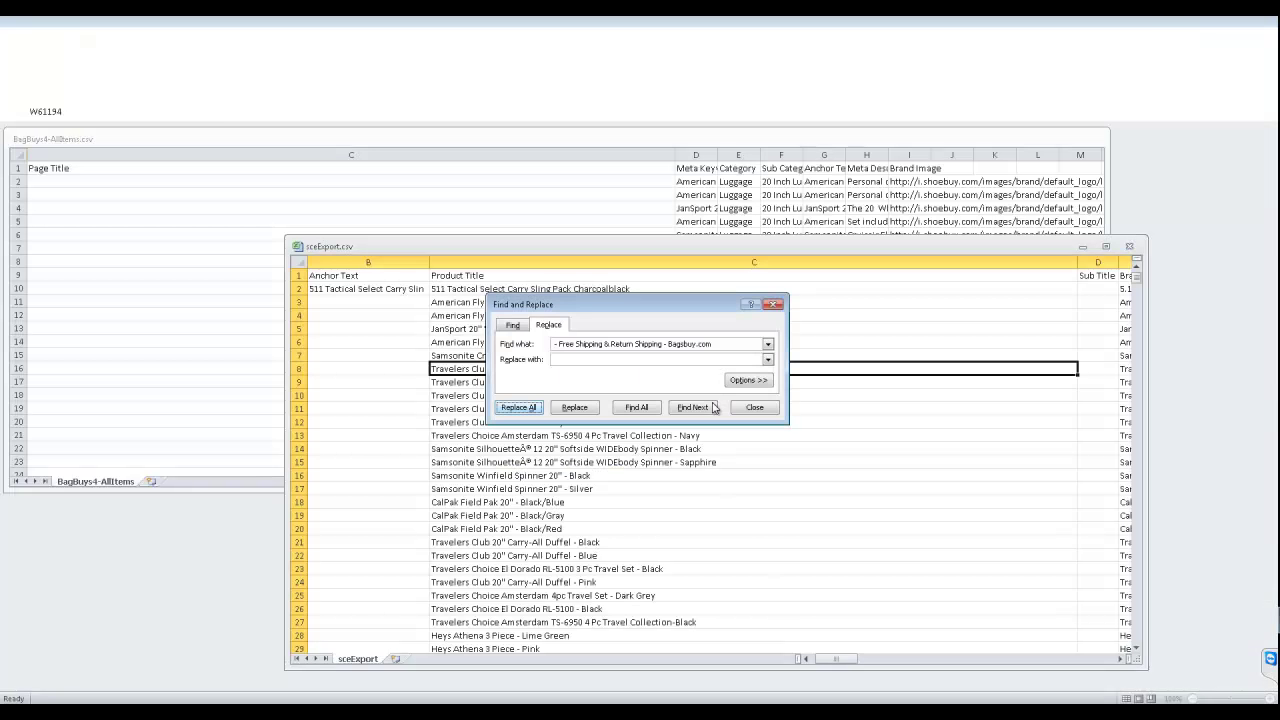
{"action": "left_click", "coordinate": [652, 400]}
{"action": "left_click", "coordinate": [757, 408]}
{"action": "left_click", "coordinate": [704, 356]}
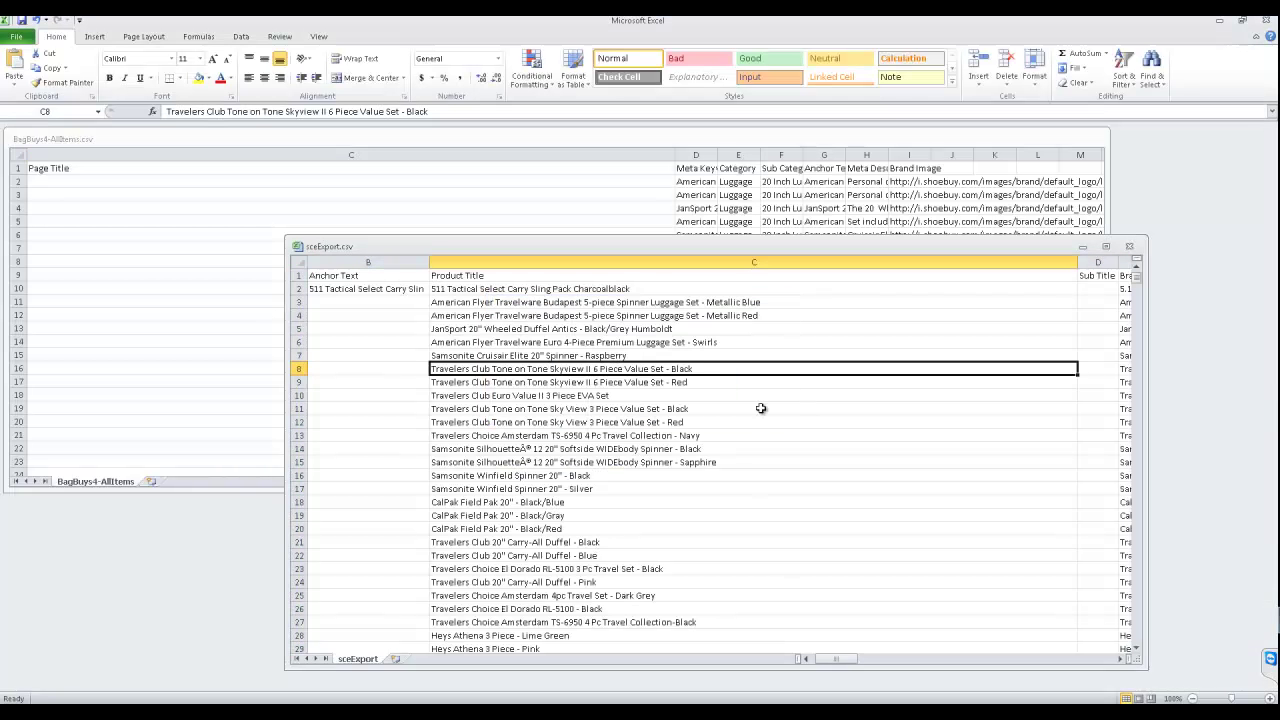
{"action": "scroll", "coordinate": [704, 366], "scroll_direction": "down", "scroll_amount": 6}
{"action": "scroll", "coordinate": [704, 366], "scroll_direction": "up", "scroll_amount": 6}
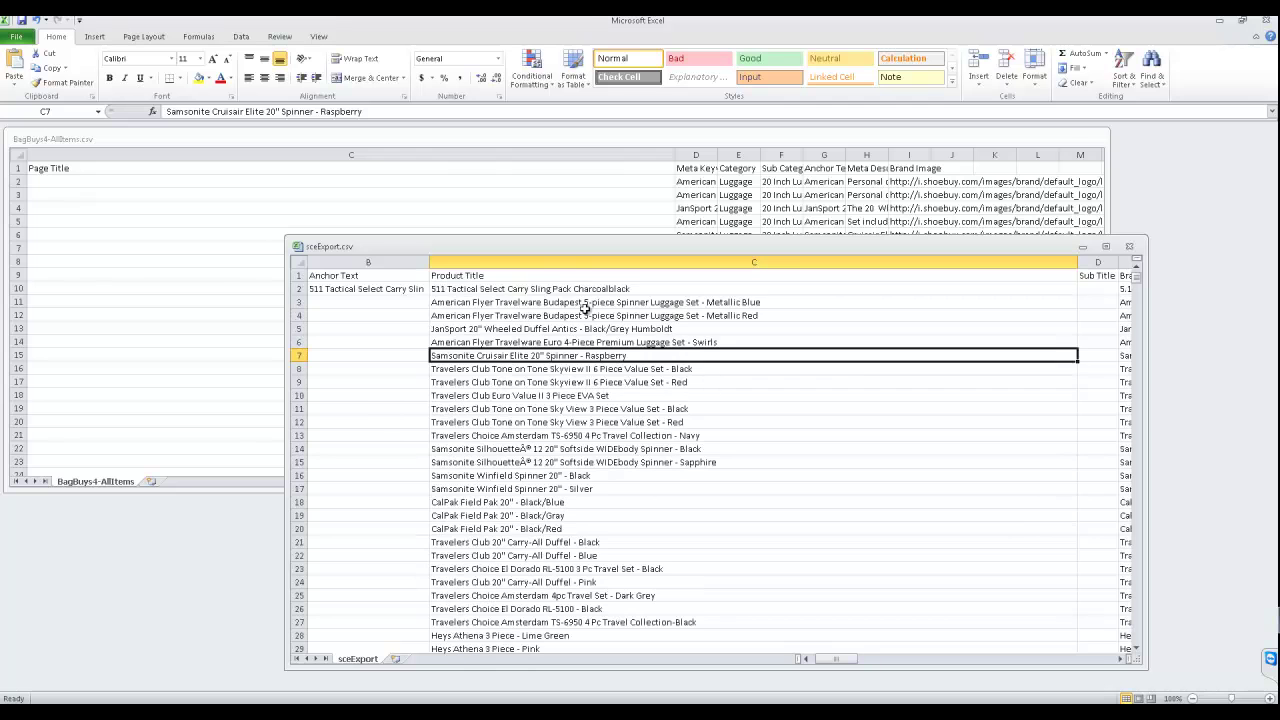
- Widen the Meta Keywords column of BagBuys4-AllItems.csv to fit its contents
{"action": "left_click", "coordinate": [694, 187]}
{"action": "double_click", "coordinate": [718, 154]}
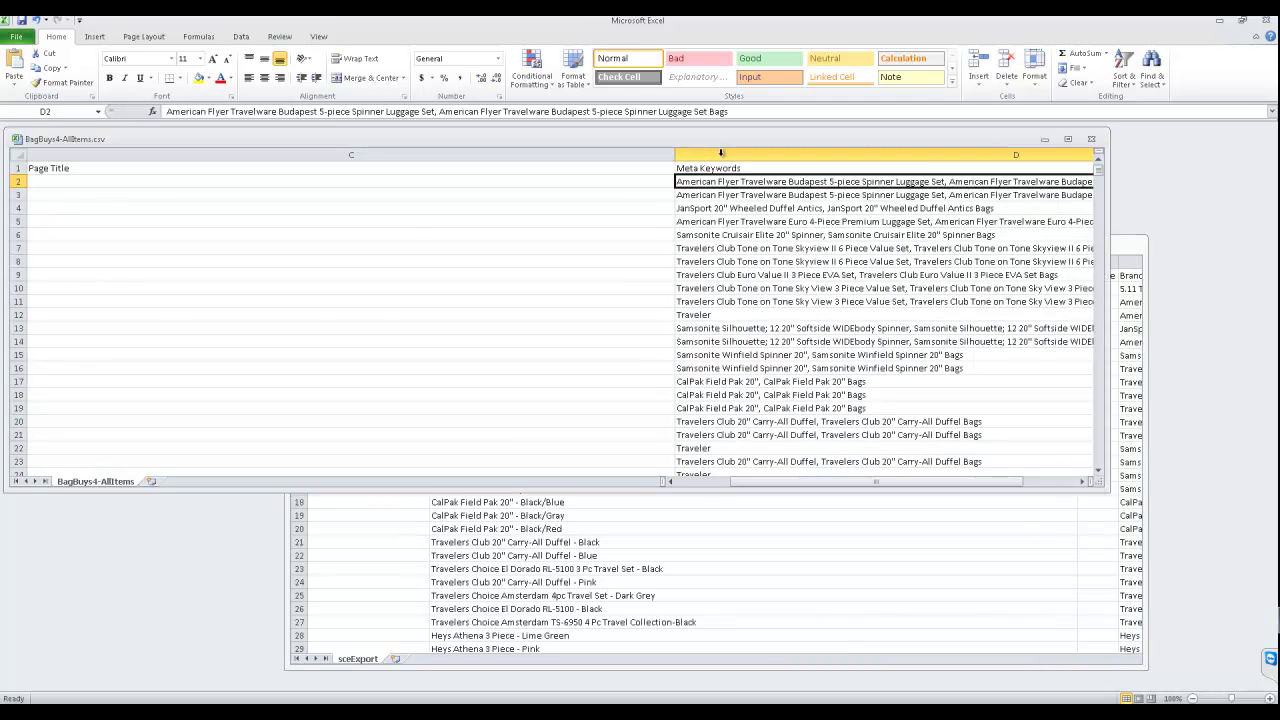
{"action": "key", "text": "Right"}
{"action": "key", "text": "Left"}
{"action": "key", "text": "Right"}
{"action": "key", "text": "Left"}
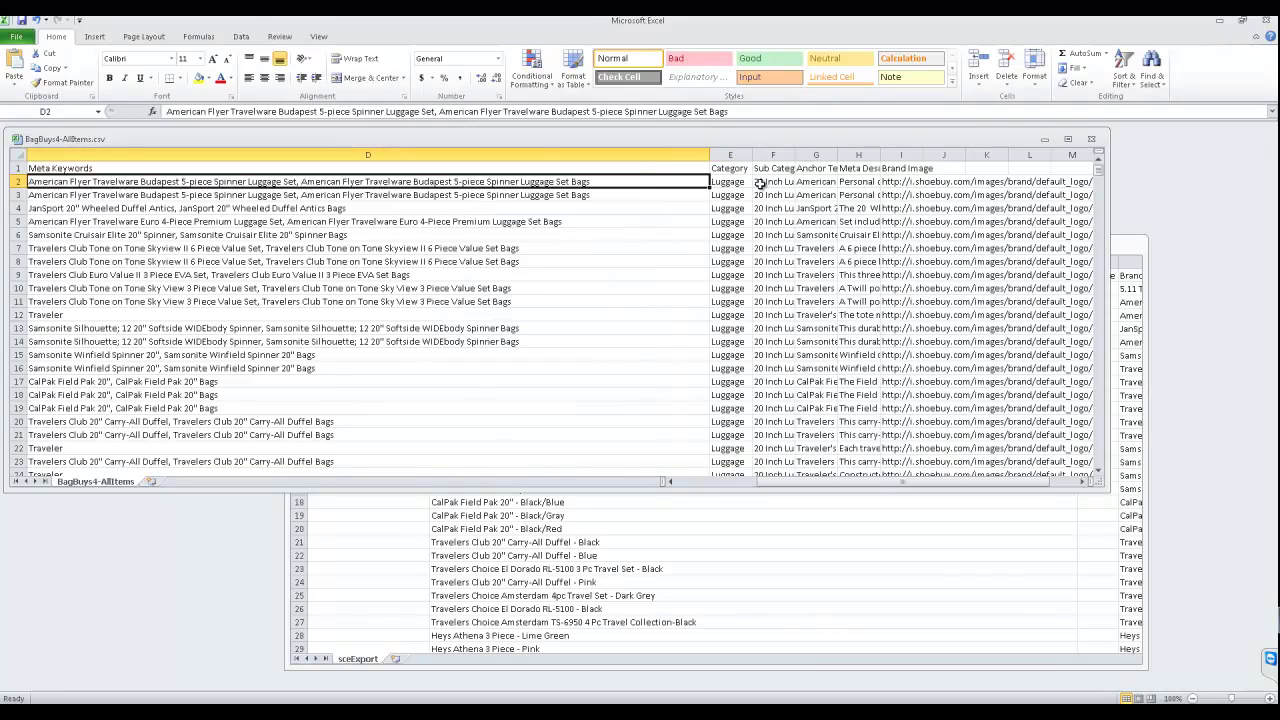
- Cut all the Meta Keywords entries from row 2 down in BagBuys4-AllItems.csv
{"action": "key", "text": "ctrl+shift+Down"}
{"action": "key", "text": "ctrl+shift+Down"}
{"action": "key", "text": "ctrl+shift+Down"}
{"action": "key", "text": "ctrl+shift+Down"}
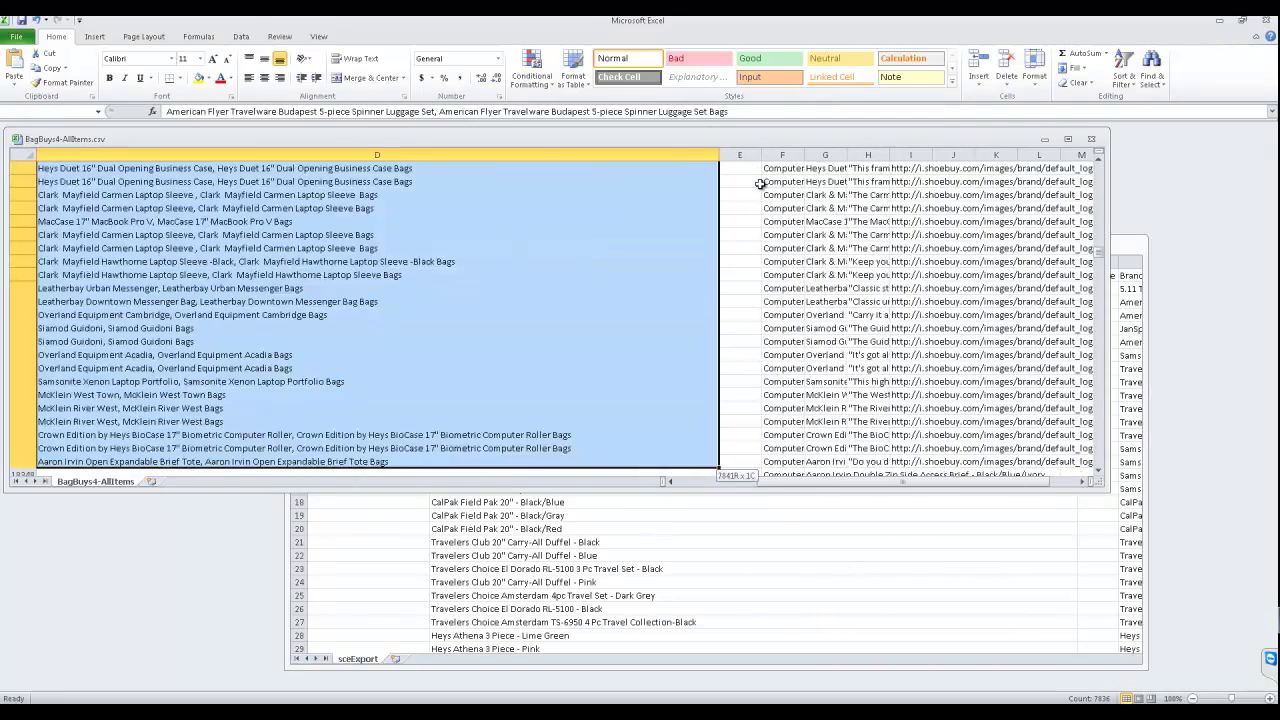
{"action": "key", "text": "ctrl+shift+Up"}
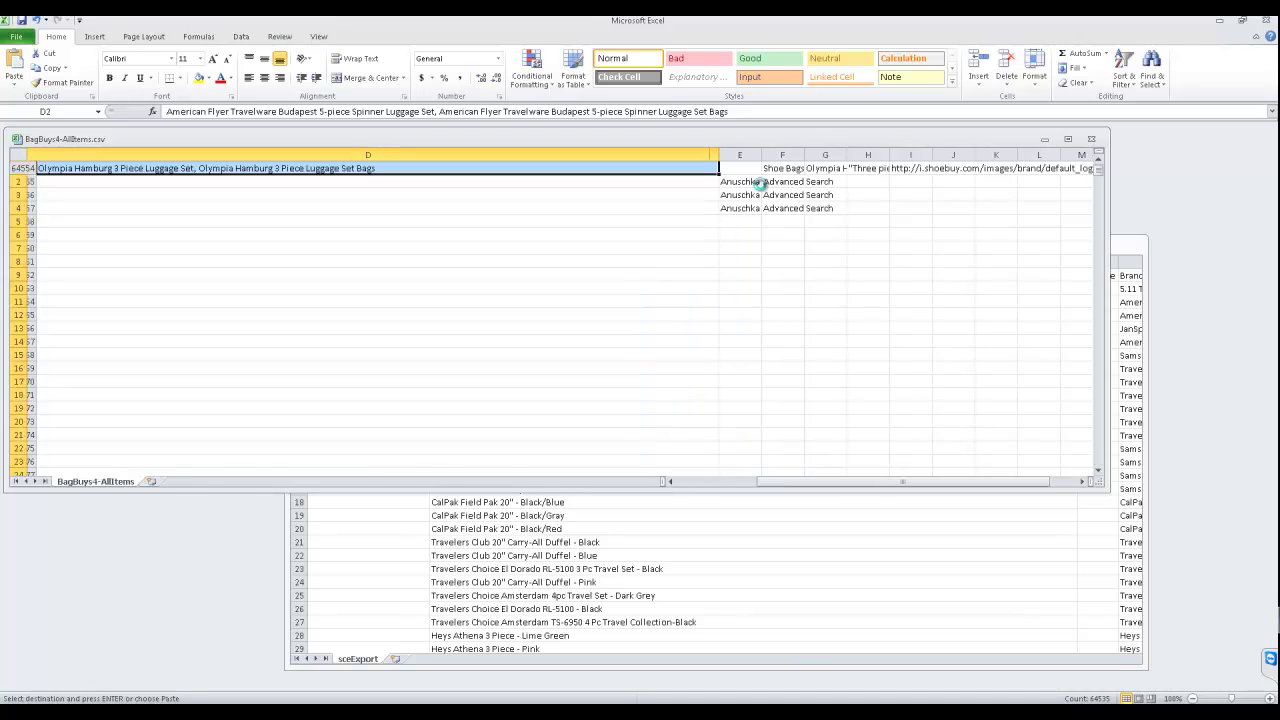
{"action": "key", "text": "ctrl+c"}
- Paste the cut keywords into the META Keywords column of sceExport.csv, starting at row 3
{"action": "left_click", "coordinate": [746, 520]}
{"action": "left_click", "coordinate": [642, 302]}
{"action": "key", "text": "Right"}
{"action": "key", "text": "Right"}
{"action": "key", "text": "Right"}
{"action": "key", "text": "Right"}
{"action": "key", "text": "Left"}
{"action": "key", "text": "Right"}
{"action": "key", "text": "Right"}
{"action": "key", "text": "Right"}
{"action": "key", "text": "Right"}
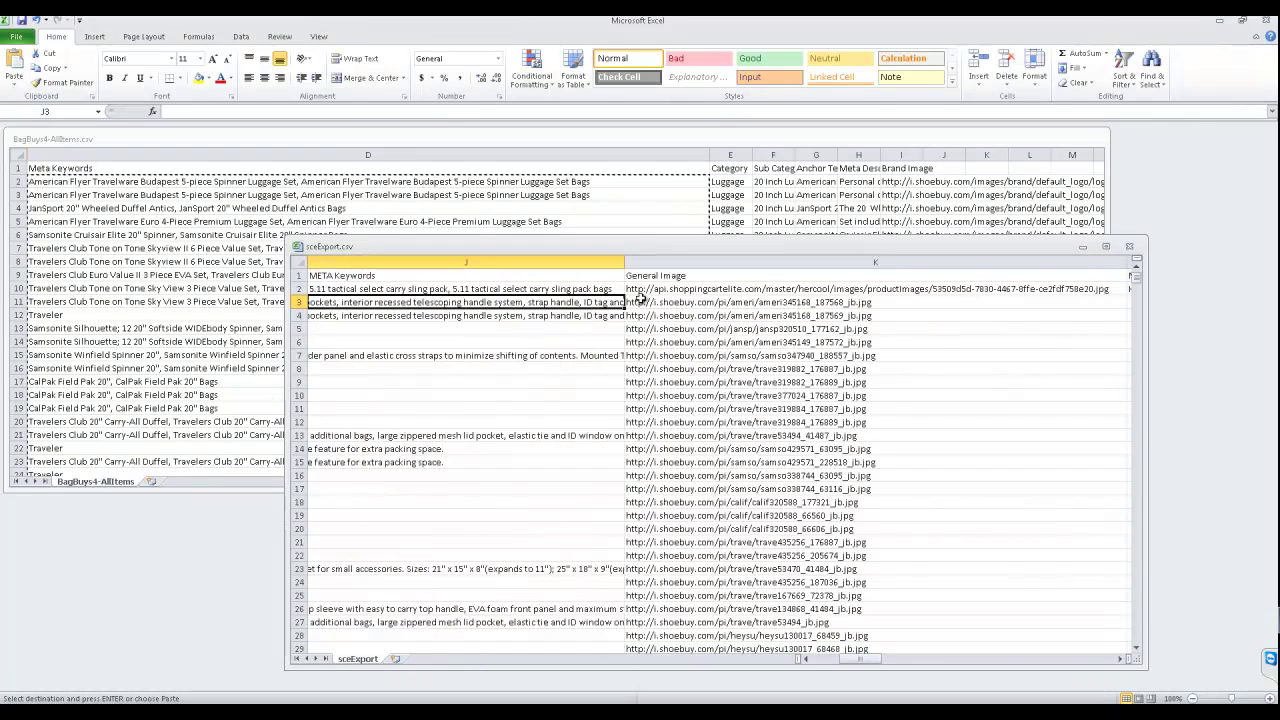
{"action": "key", "text": "ctrl+v"}
- Examine the remaining columns from Category to Brand Image in BagBuys4-AllItems.csv
{"action": "left_click", "coordinate": [714, 181]}
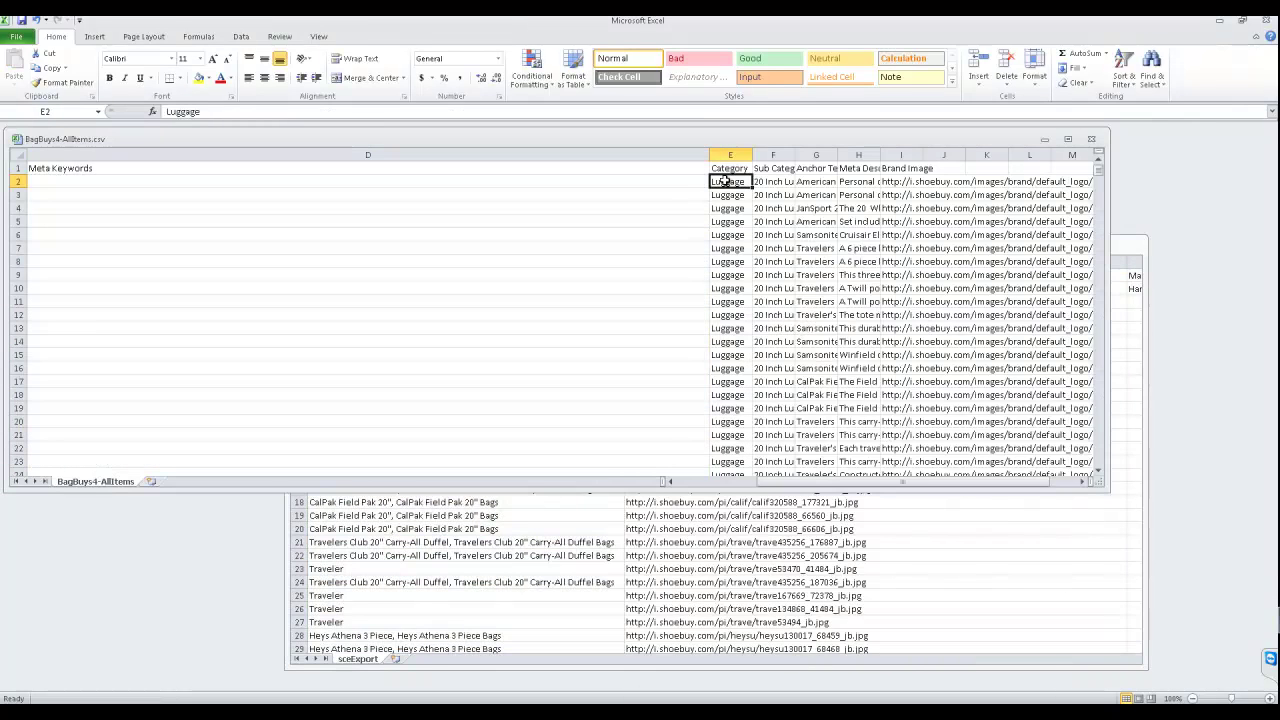
{"action": "key", "text": "Right"}
{"action": "key", "text": "Down"}
{"action": "key", "text": "Right"}
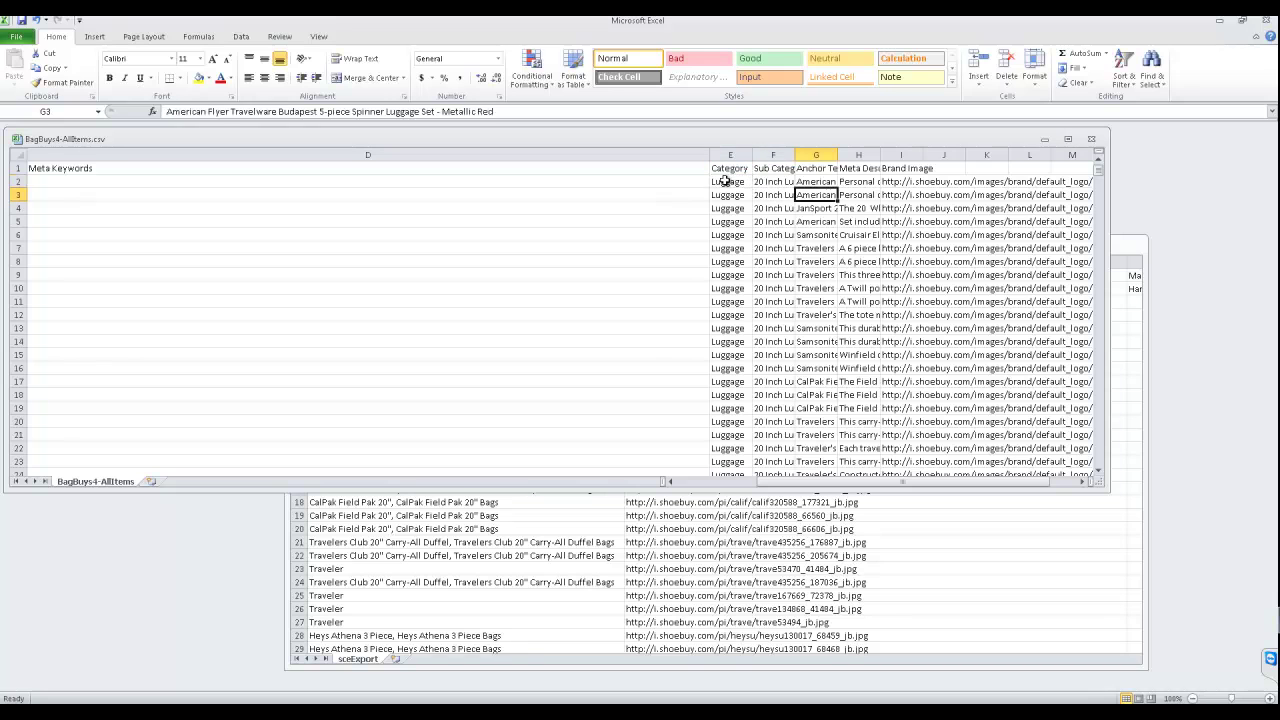
{"action": "left_click", "coordinate": [725, 181]}
{"action": "key", "text": "shift+Right"}
{"action": "key", "text": "shift+Right"}
{"action": "key", "text": "shift+Right"}
{"action": "key", "text": "shift+Right"}
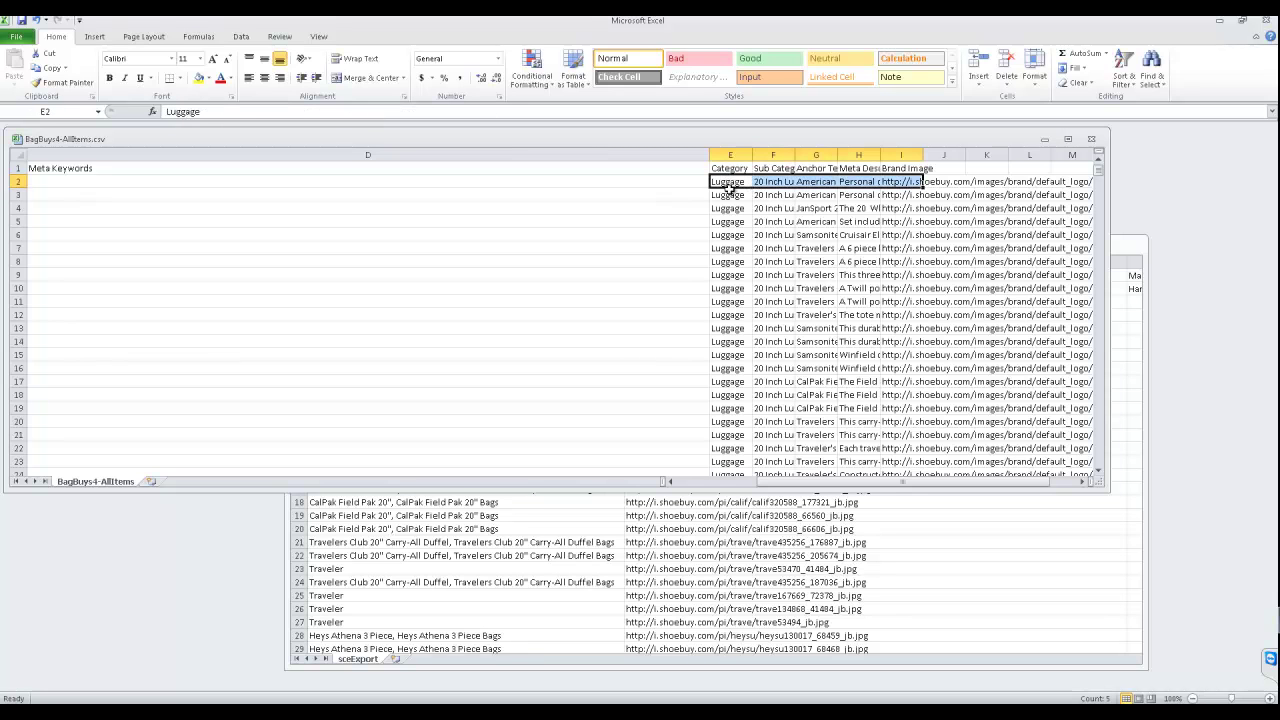
- Cut all the Category and Sub Category entries from row 2 down in BagBuys4-AllItems.csv
{"action": "left_click", "coordinate": [805, 213]}
{"action": "left_click_drag", "start_coordinate": [739, 187], "coordinate": [763, 185]}
{"action": "key", "text": "ctrl+shift+Down"}
{"action": "key", "text": "ctrl+shift+Down"}
{"action": "key", "text": "ctrl+shift+Down"}
{"action": "key", "text": "ctrl+shift+Down"}
{"action": "key", "text": "ctrl+shift+Down"}
{"action": "key", "text": "ctrl+shift+Down"}
{"action": "key", "text": "ctrl+c"}
- Paste the cut categories into the Main Category and Sub Category columns of sceExport.csv, starting at row 3
{"action": "left_click", "coordinate": [875, 536]}
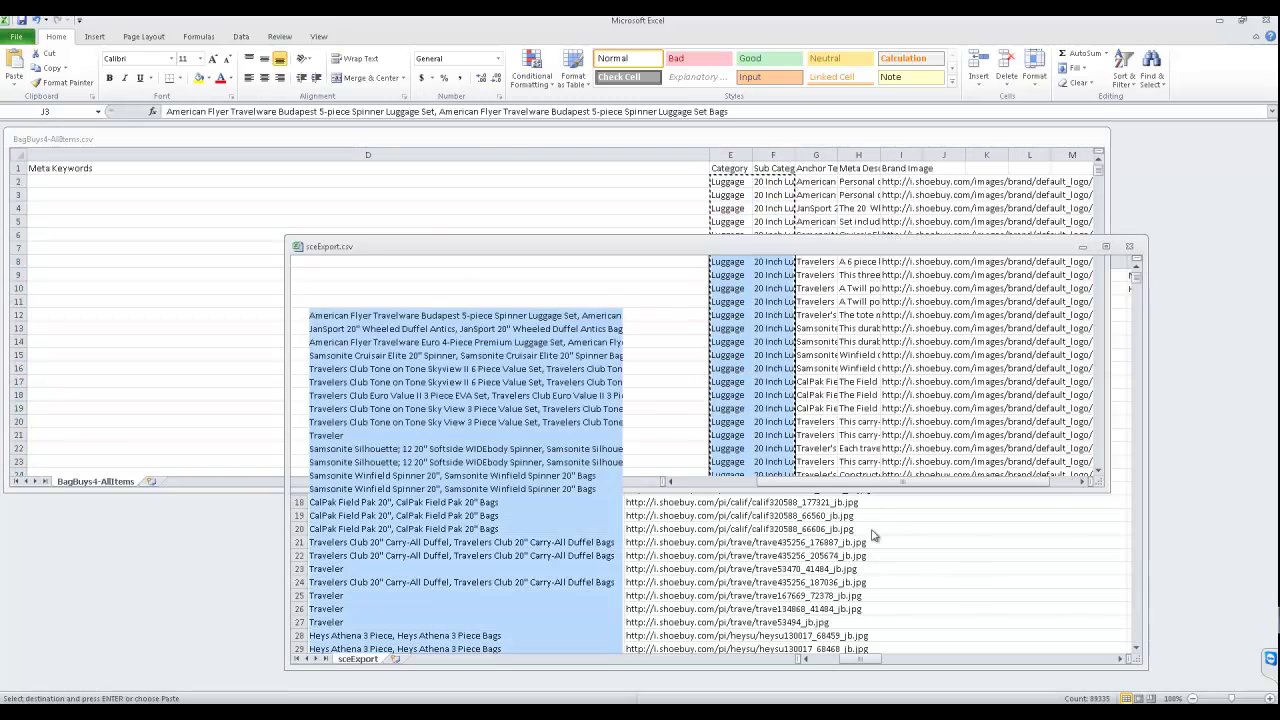
{"action": "left_click", "coordinate": [720, 301]}
{"action": "key", "text": "Down"}
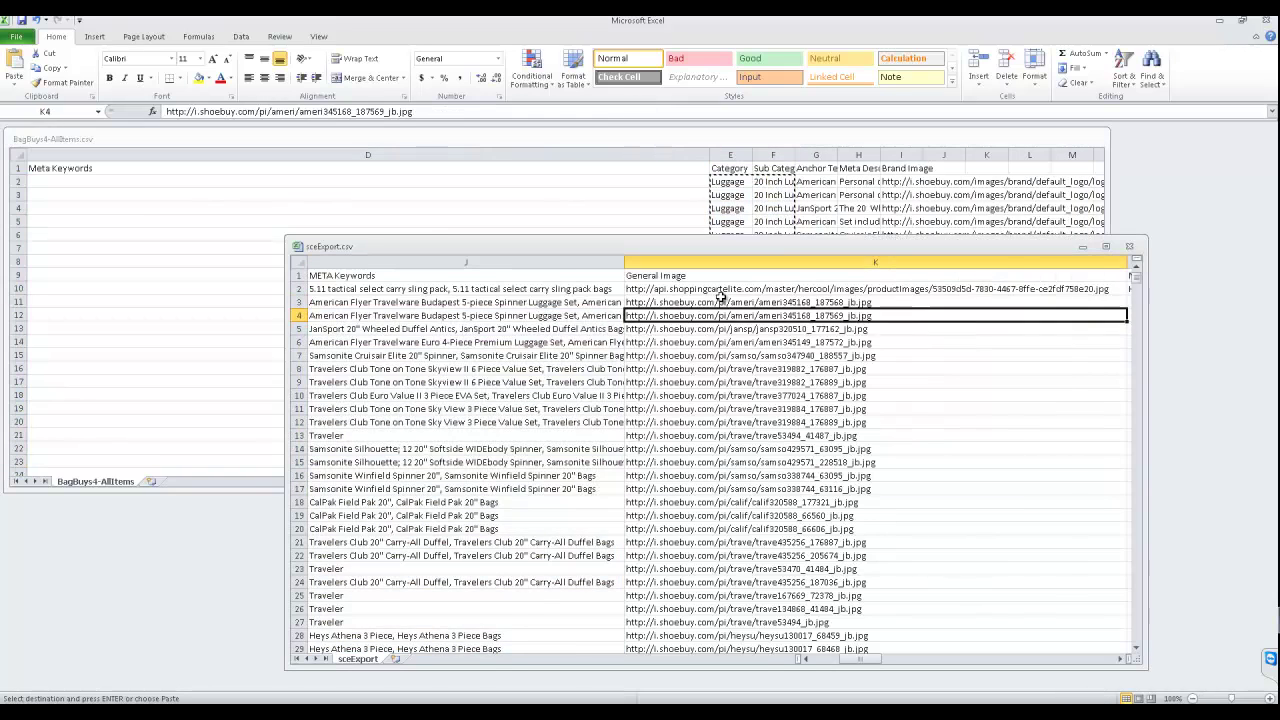
{"action": "key", "text": "Up"}
{"action": "key", "text": "Right"}
{"action": "key", "text": "shift+Right"}
{"action": "key", "text": "ctrl+v"}
- Clear the stray entries at the end of the Main Category and Sub Category columns of sceExport.csv, from row 64556 down
{"action": "left_click_drag", "start_coordinate": [1139, 291], "coordinate": [1134, 671]}
{"action": "left_click_drag", "start_coordinate": [845, 529], "coordinate": [894, 555]}
{"action": "key", "text": "Delete"}
{"action": "scroll", "coordinate": [871, 600], "scroll_direction": "up", "scroll_amount": 17}
{"action": "left_click_drag", "start_coordinate": [1135, 634], "coordinate": [1144, 256]}
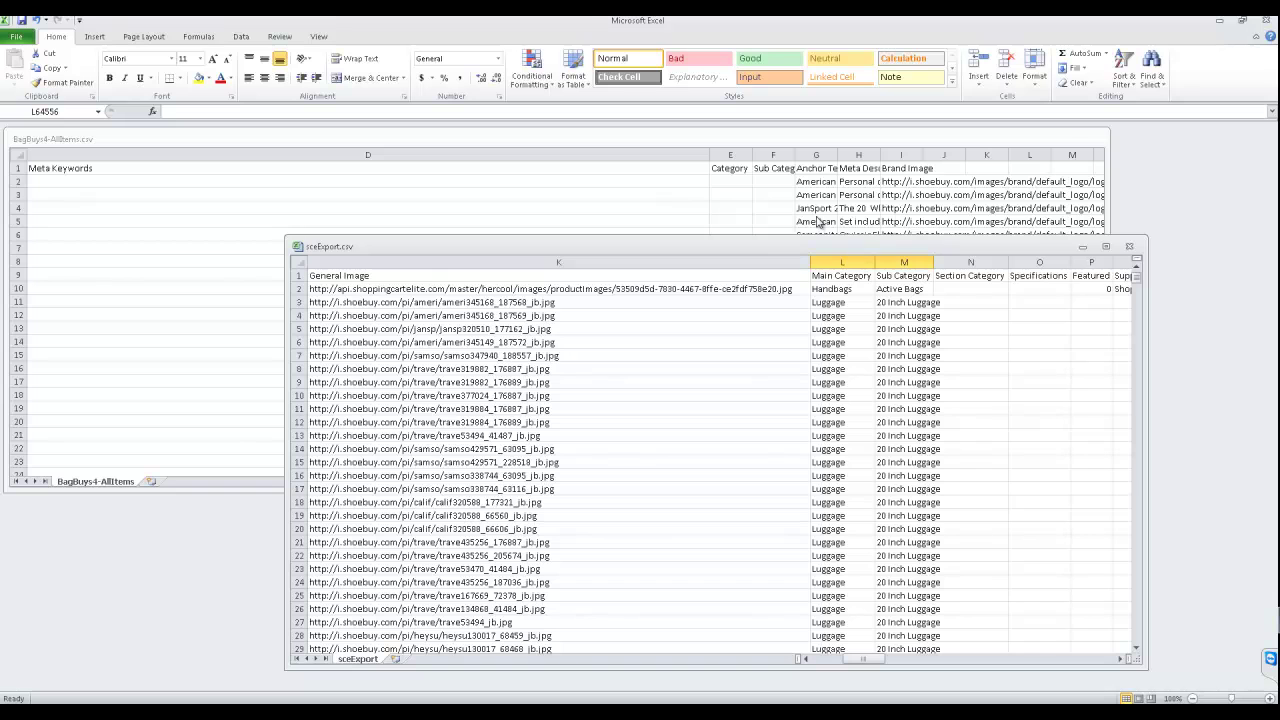
- Cut all the Anchor Text entries below the header in BagBuys4-AllItems.csv
{"action": "left_click", "coordinate": [806, 182]}
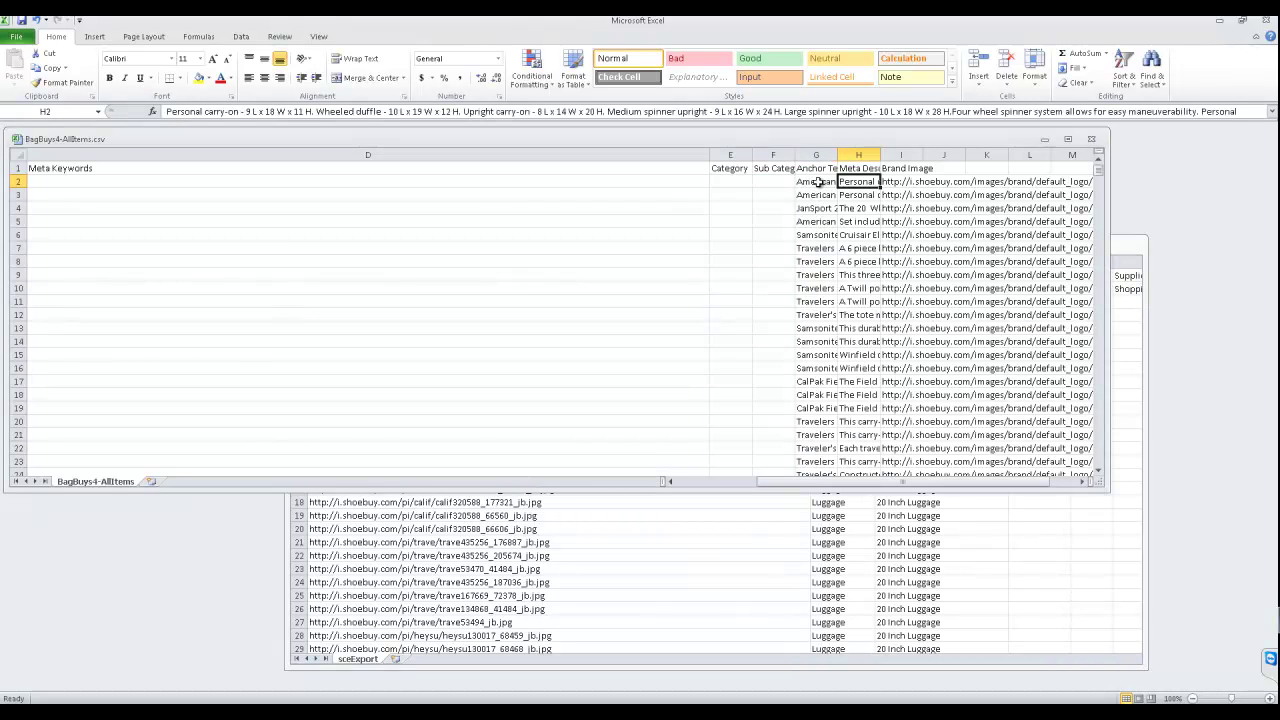
{"action": "key", "text": "ctrl+shift+Down"}
{"action": "key", "text": "ctrl+shift+Down"}
{"action": "key", "text": "ctrl+shift+Up"}
{"action": "key", "text": "ctrl+c"}
- Paste the cut anchor texts into the Anchor Text column of sceExport.csv
{"action": "key", "text": "alt+Tab"}
{"action": "key", "text": "Left"}
{"action": "key", "text": "Left"}
{"action": "key", "text": "Left"}
{"action": "key", "text": "Left"}
{"action": "key", "text": "Left"}
{"action": "key", "text": "Left"}
{"action": "key", "text": "Left"}
{"action": "key", "text": "Left"}
{"action": "key", "text": "Left"}
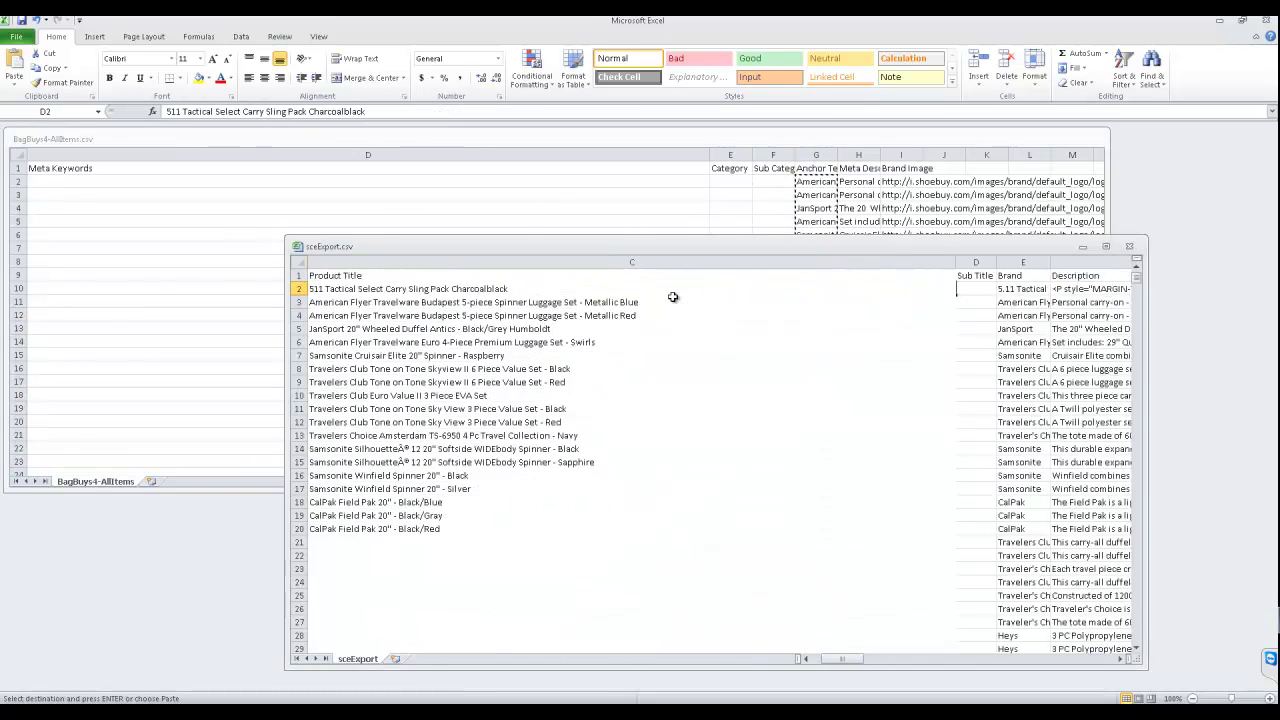
{"action": "key", "text": "Return"}
- Cut all the meta description entries from row 2 down in BagBuys4-AllItems.csv
{"action": "left_click", "coordinate": [876, 183]}
{"action": "key", "text": "ctrl+shift+Down"}
{"action": "key", "text": "ctrl+shift+Down"}
{"action": "key", "text": "ctrl+shift+Down"}
{"action": "key", "text": "ctrl+shift+Down"}
{"action": "key", "text": "ctrl+shift+Down"}
{"action": "key", "text": "ctrl+shift+Up"}
{"action": "key", "text": "ctrl+c"}
- Paste the cut meta descriptions into the meta description column of sceExport.csv, starting at row 2
{"action": "left_click", "coordinate": [718, 538]}
{"action": "left_click", "coordinate": [717, 538]}
{"action": "left_click", "coordinate": [549, 289]}
{"action": "key", "text": "Right"}
{"action": "key", "text": "Right"}
{"action": "key", "text": "Right"}
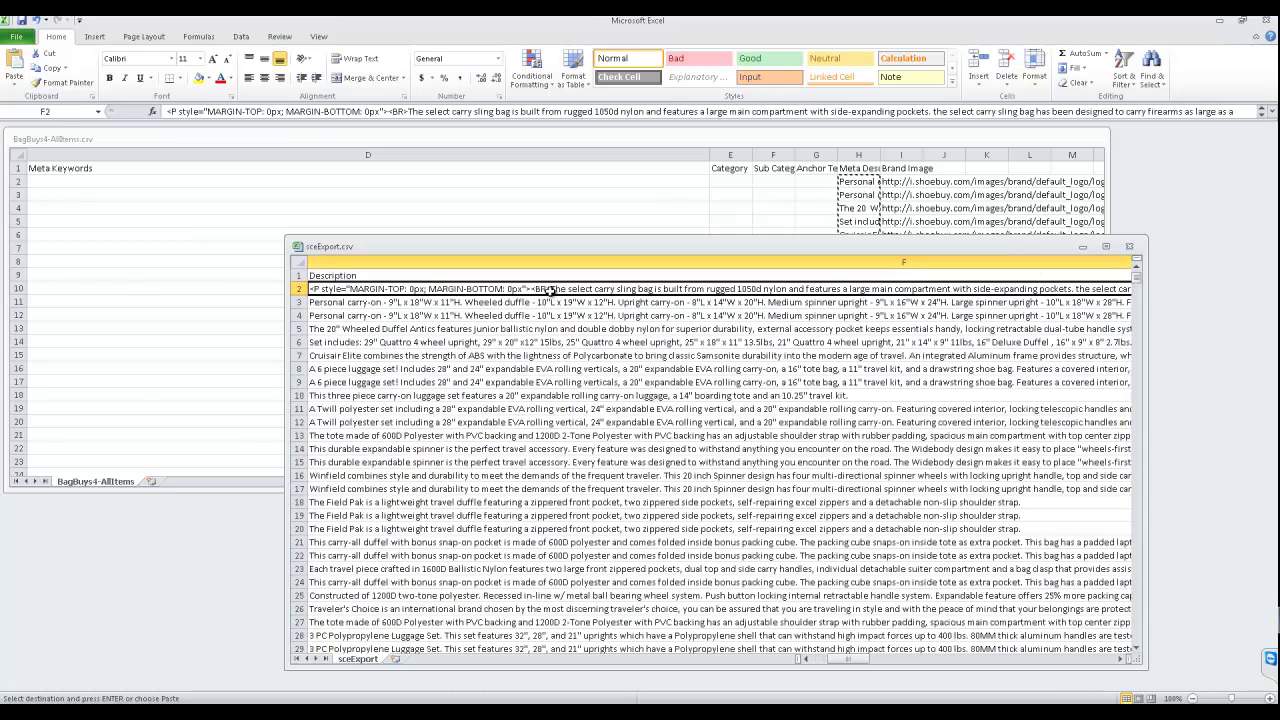
{"action": "key", "text": "Right"}
{"action": "key", "text": "Right"}
{"action": "key", "text": "Right"}
{"action": "key", "text": "ctrl+space"}
- Widen the Meta Description column in BagBuys4-AllItems.csv to fit its header
{"action": "left_click", "coordinate": [918, 188]}
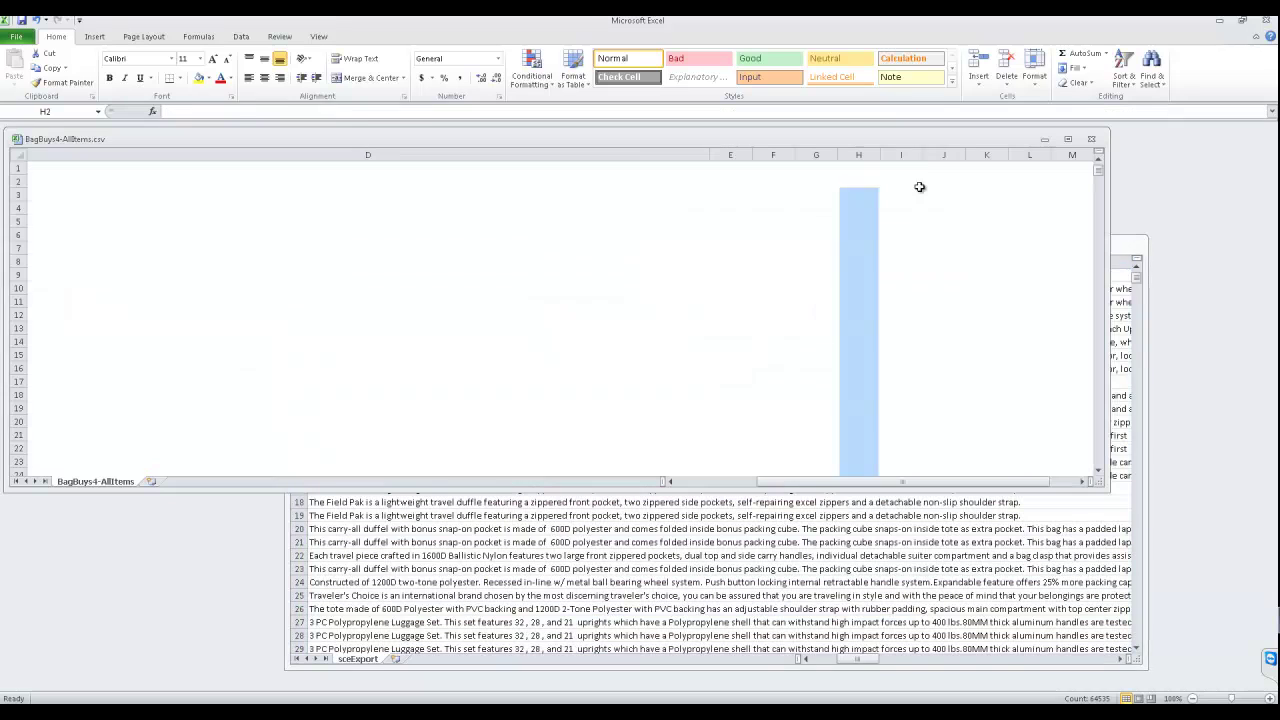
{"action": "key", "text": "Right"}
{"action": "key", "text": "Right"}
{"action": "key", "text": "Right"}
{"action": "key", "text": "Right"}
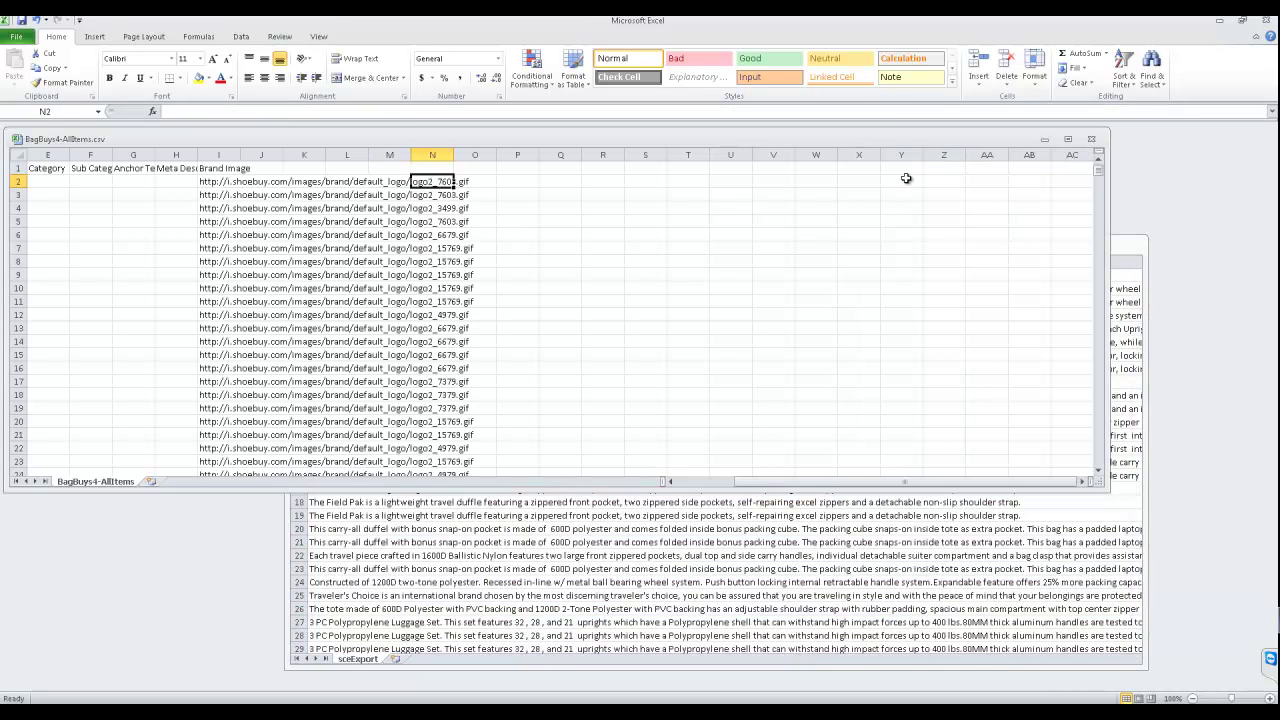
{"action": "left_click", "coordinate": [234, 156]}
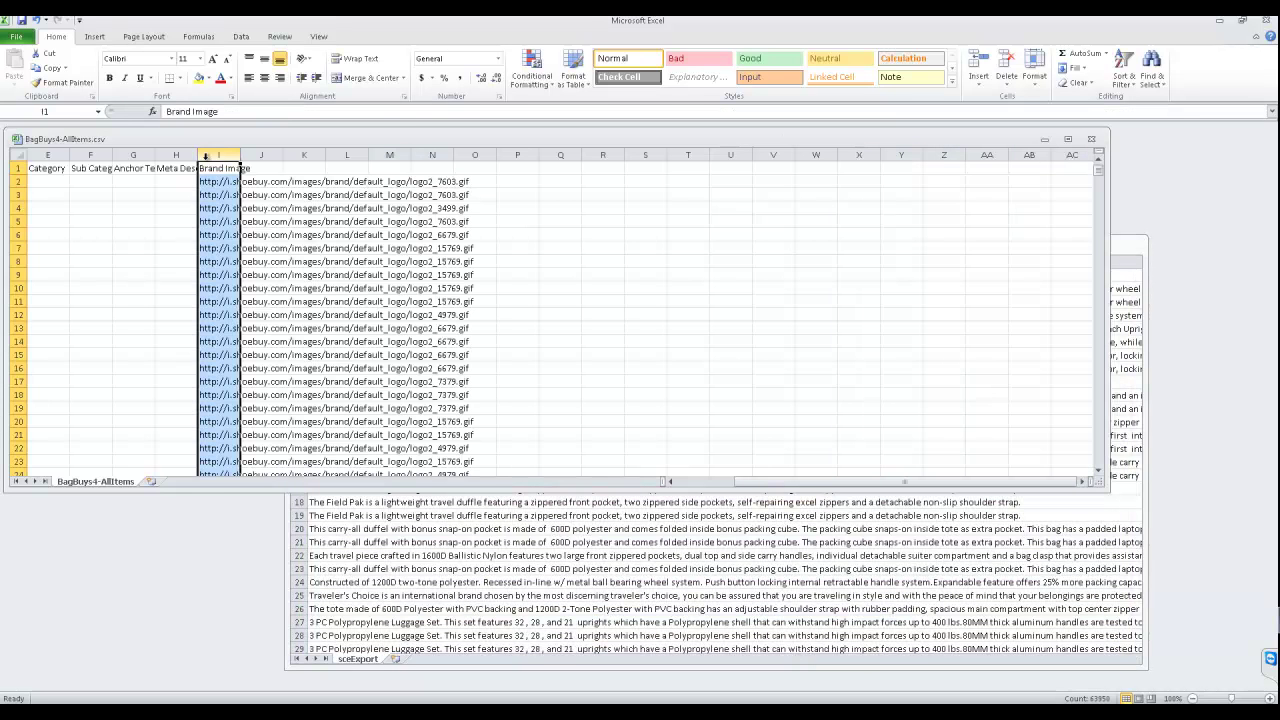
{"action": "left_click_drag", "start_coordinate": [202, 157], "coordinate": [265, 157]}
{"action": "left_click", "coordinate": [356, 206]}
- Clear the entire Brand Image column, including its header, in BagBuys4-AllItems.csv
{"action": "left_click", "coordinate": [288, 154]}
{"action": "key", "text": "Delete"}
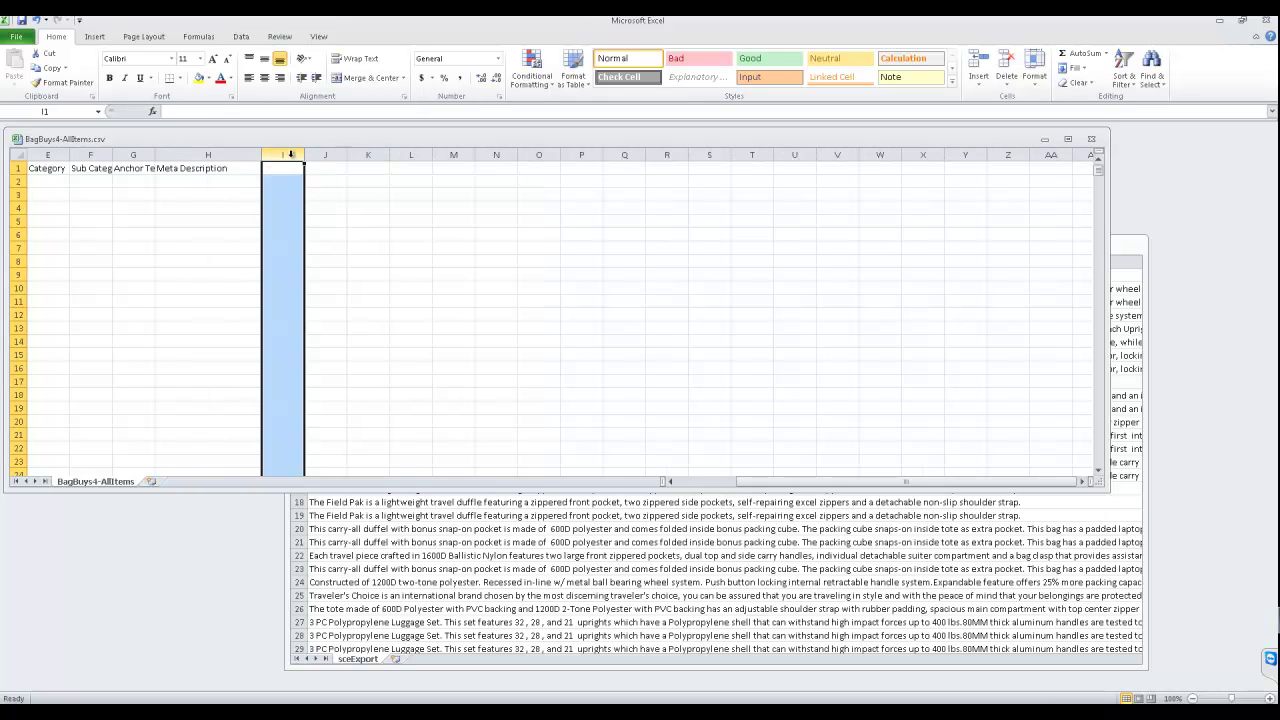
{"action": "left_click", "coordinate": [308, 178]}
{"action": "key", "text": "ctrl+z"}
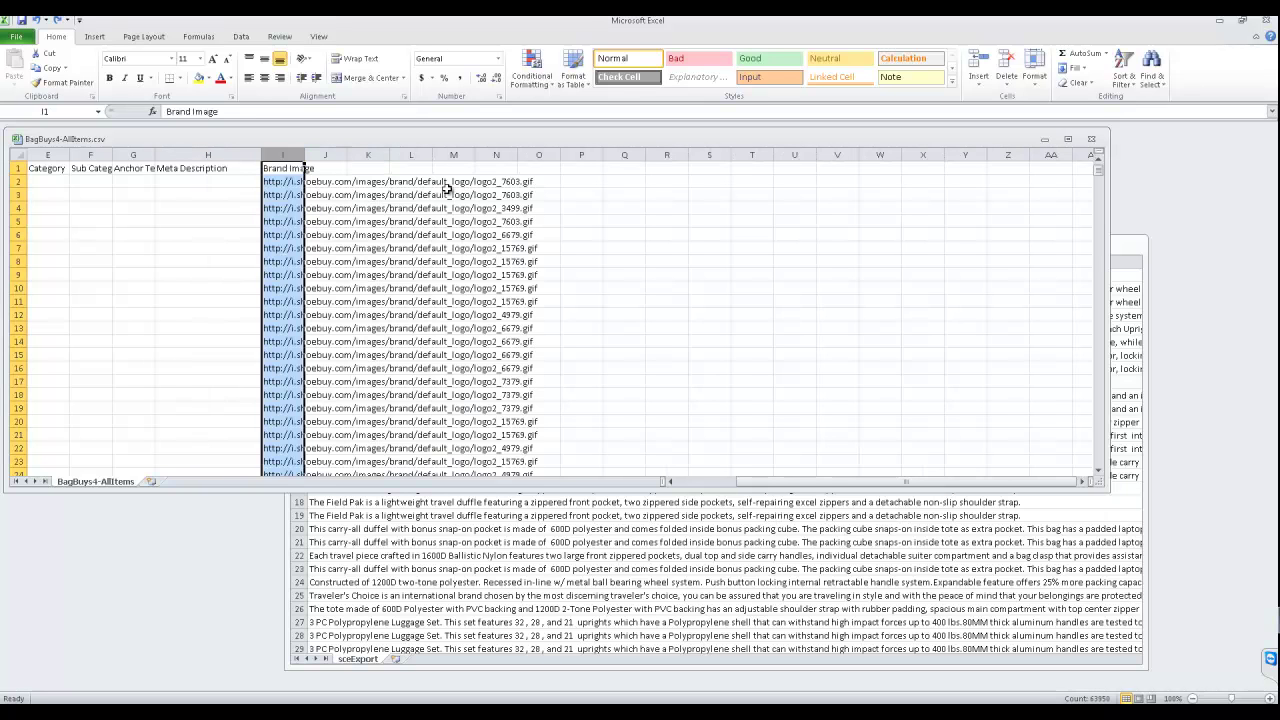
{"action": "key", "text": "Delete"}
- Check BagBuys4-AllItems.csv for leftover data across its columns and down through the Dimensions entries
{"action": "left_click", "coordinate": [615, 207]}
{"action": "key", "text": "Right"}
{"action": "key", "text": "Right"}
{"action": "key", "text": "Right"}
{"action": "key", "text": "Right"}
{"action": "key", "text": "Right"}
{"action": "key", "text": "Right"}
{"action": "key", "text": "Right"}
{"action": "key", "text": "Right"}
{"action": "key", "text": "Right"}
{"action": "key", "text": "Right"}
{"action": "key", "text": "Right"}
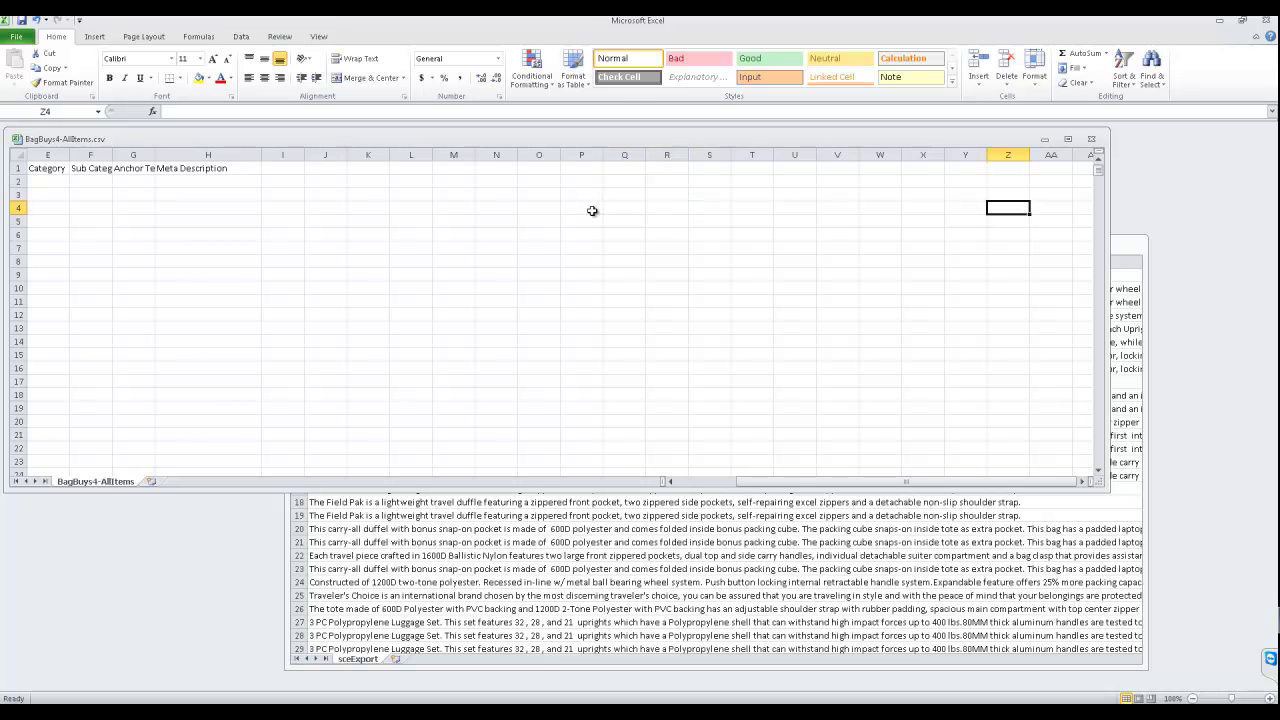
{"action": "key", "text": "Left"}
{"action": "key", "text": "Left"}
{"action": "key", "text": "Left"}
{"action": "key", "text": "Left"}
{"action": "key", "text": "Left"}
{"action": "key", "text": "Left"}
{"action": "key", "text": "Left"}
{"action": "key", "text": "Left"}
{"action": "key", "text": "Left"}
{"action": "key", "text": "Left"}
{"action": "key", "text": "Left"}
{"action": "key", "text": "Left"}
{"action": "key", "text": "Left"}
{"action": "key", "text": "Left"}
{"action": "key", "text": "Left"}
{"action": "key", "text": "Left"}
{"action": "key", "text": "Left"}
{"action": "key", "text": "Left"}
{"action": "key", "text": "Left"}
{"action": "key", "text": "Left"}
{"action": "key", "text": "Up"}
{"action": "key", "text": "Up"}
{"action": "key", "text": "Down"}
{"action": "key", "text": "Down"}
{"action": "key", "text": "Down"}
{"action": "key", "text": "Down"}
{"action": "scroll", "coordinate": [459, 199], "scroll_direction": "down", "scroll_amount": 20}
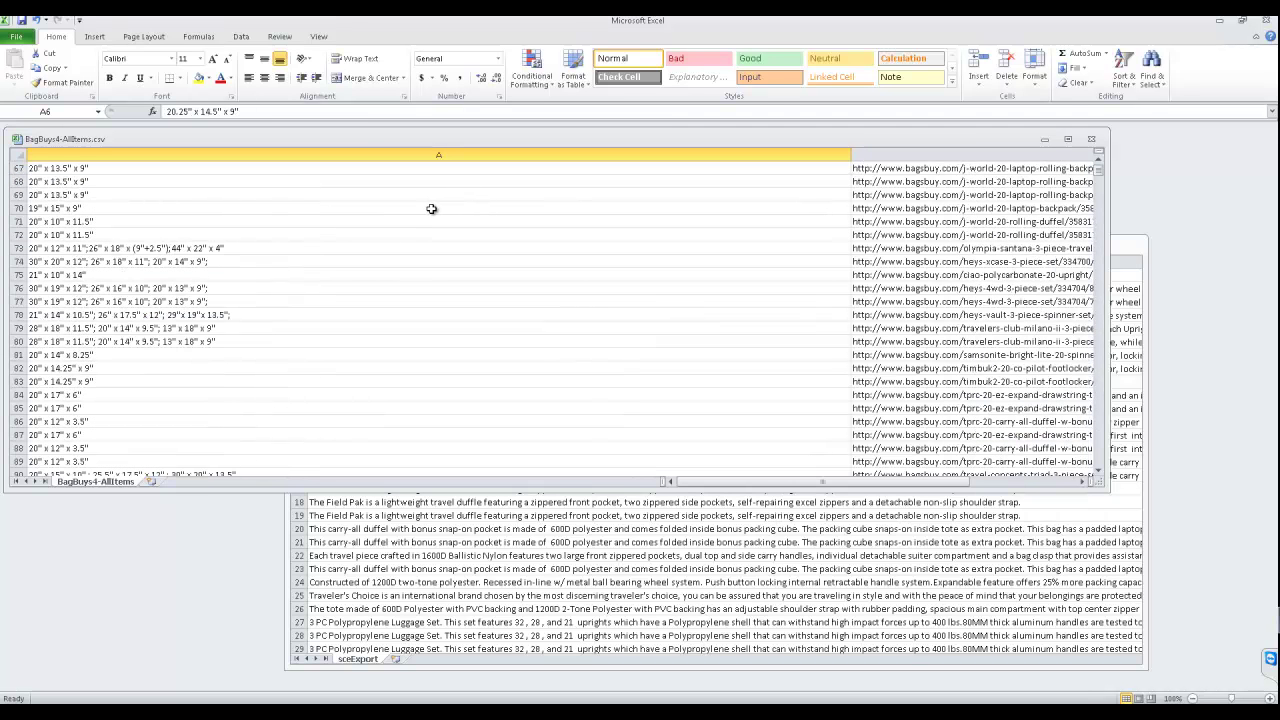
{"action": "scroll", "coordinate": [431, 208], "scroll_direction": "up", "scroll_amount": 20}
- Clear the leftover headers from Page Title onward in BagBuys4-AllItems.csv and narrow the Dimensions column
{"action": "left_click", "coordinate": [457, 181]}
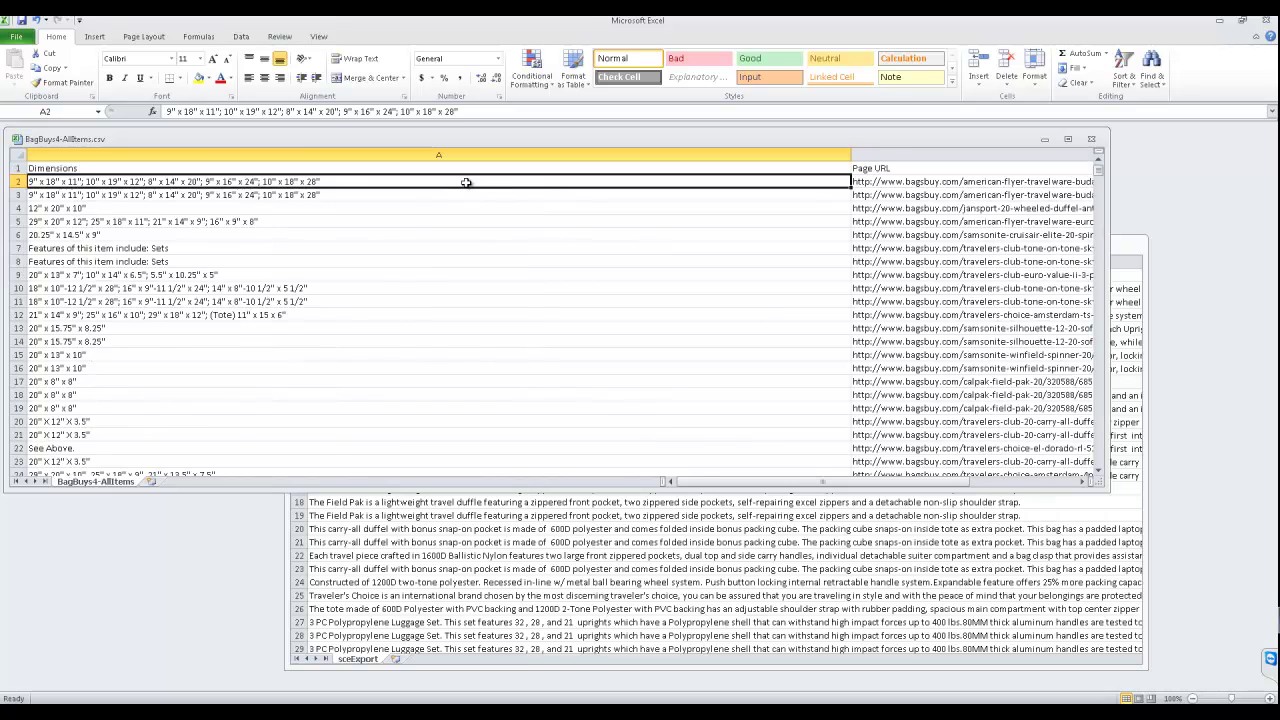
{"action": "key", "text": "Right"}
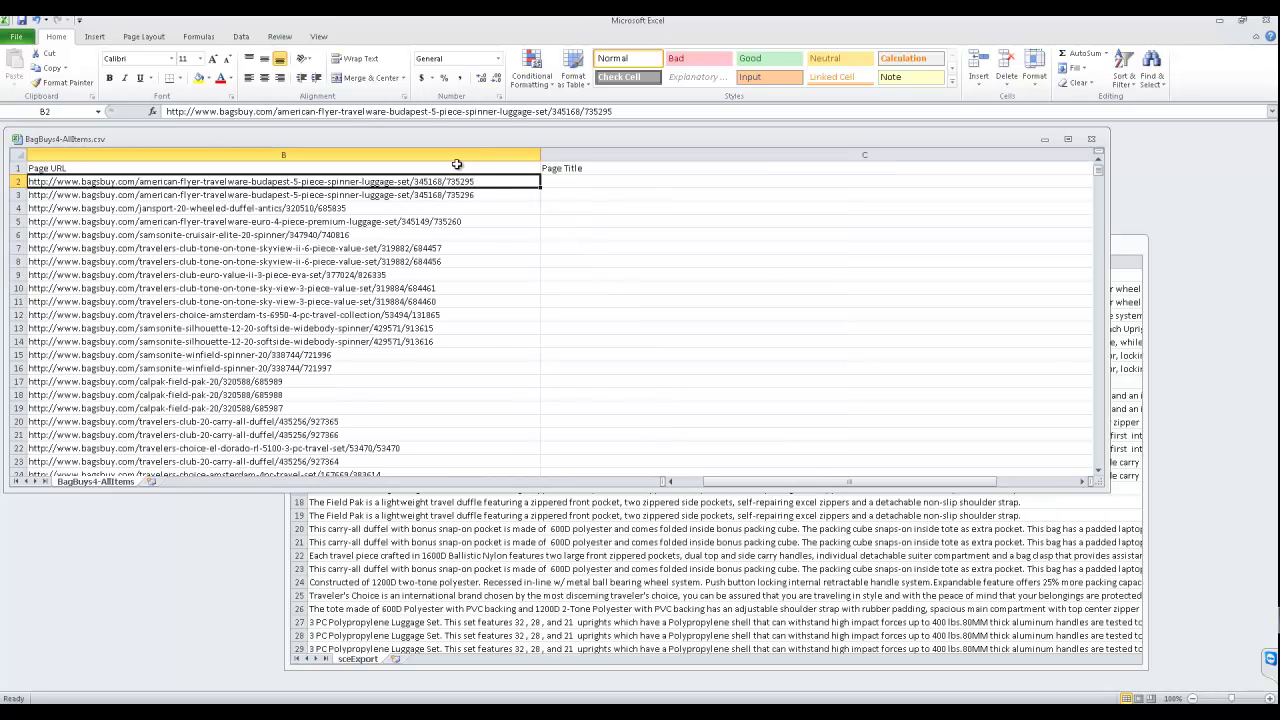
{"action": "left_click", "coordinate": [574, 152]}
{"action": "key", "text": "Delete"}
{"action": "left_click", "coordinate": [495, 191]}
{"action": "left_click_drag", "start_coordinate": [540, 155], "coordinate": [845, 156]}
{"action": "key", "text": "Delete"}
{"action": "key", "text": "Left"}
{"action": "key", "text": "Left"}
{"action": "left_click", "coordinate": [698, 185]}
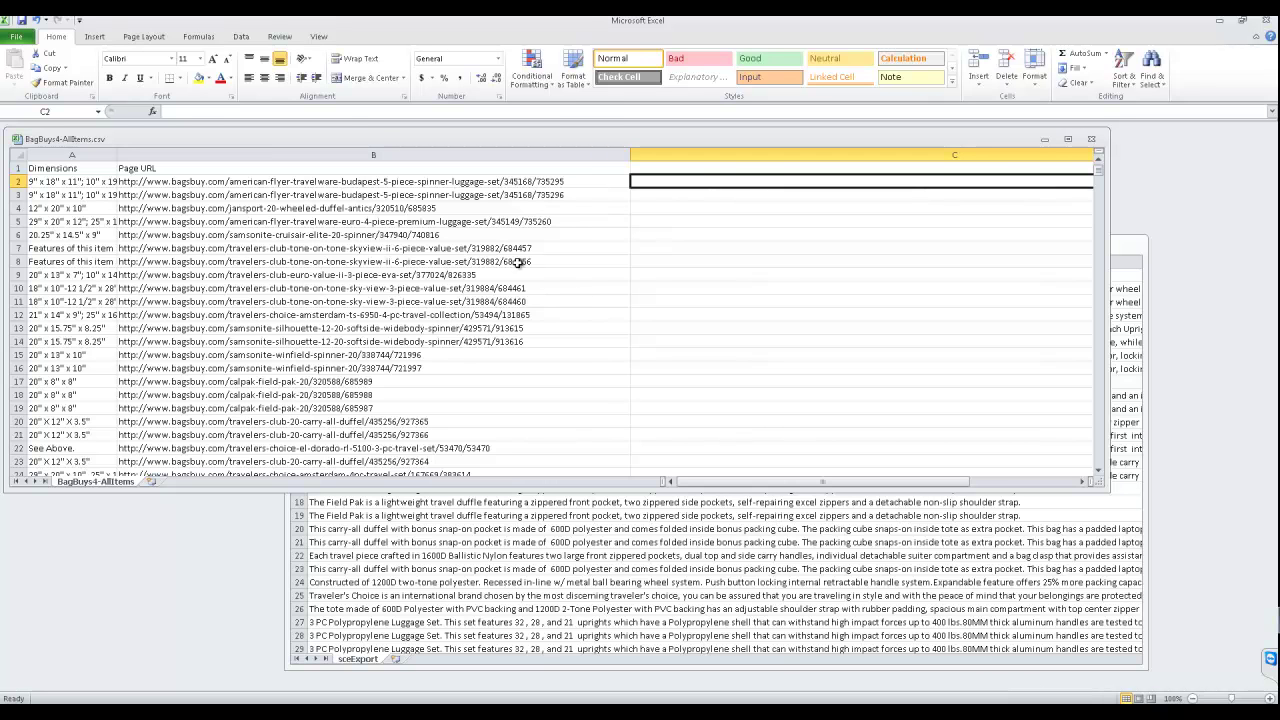
- Look through the column headers of sceExport.csv, starting from the first column, for a field matching the page URLs
{"action": "left_click", "coordinate": [332, 187]}
{"action": "left_click", "coordinate": [829, 566]}
{"action": "left_click", "coordinate": [717, 286]}
{"action": "key", "text": "Home"}
{"action": "key", "text": "Down"}
{"action": "key", "text": "Right"}
{"action": "key", "text": "Right"}
{"action": "key", "text": "Right"}
{"action": "key", "text": "Right"}
{"action": "key", "text": "Right"}
{"action": "key", "text": "Right"}
{"action": "key", "text": "Right"}
{"action": "key", "text": "Right"}
{"action": "key", "text": "Right"}
{"action": "key", "text": "Right"}
{"action": "key", "text": "Right"}
{"action": "key", "text": "Right"}
{"action": "key", "text": "Right"}
{"action": "key", "text": "Right"}
{"action": "key", "text": "Right"}
{"action": "key", "text": "Right"}
{"action": "key", "text": "Right"}
{"action": "key", "text": "Right"}
{"action": "key", "text": "Right"}
{"action": "key", "text": "Right"}
{"action": "key", "text": "Right"}
{"action": "key", "text": "Right"}
{"action": "key", "text": "Right"}
{"action": "key", "text": "Right"}
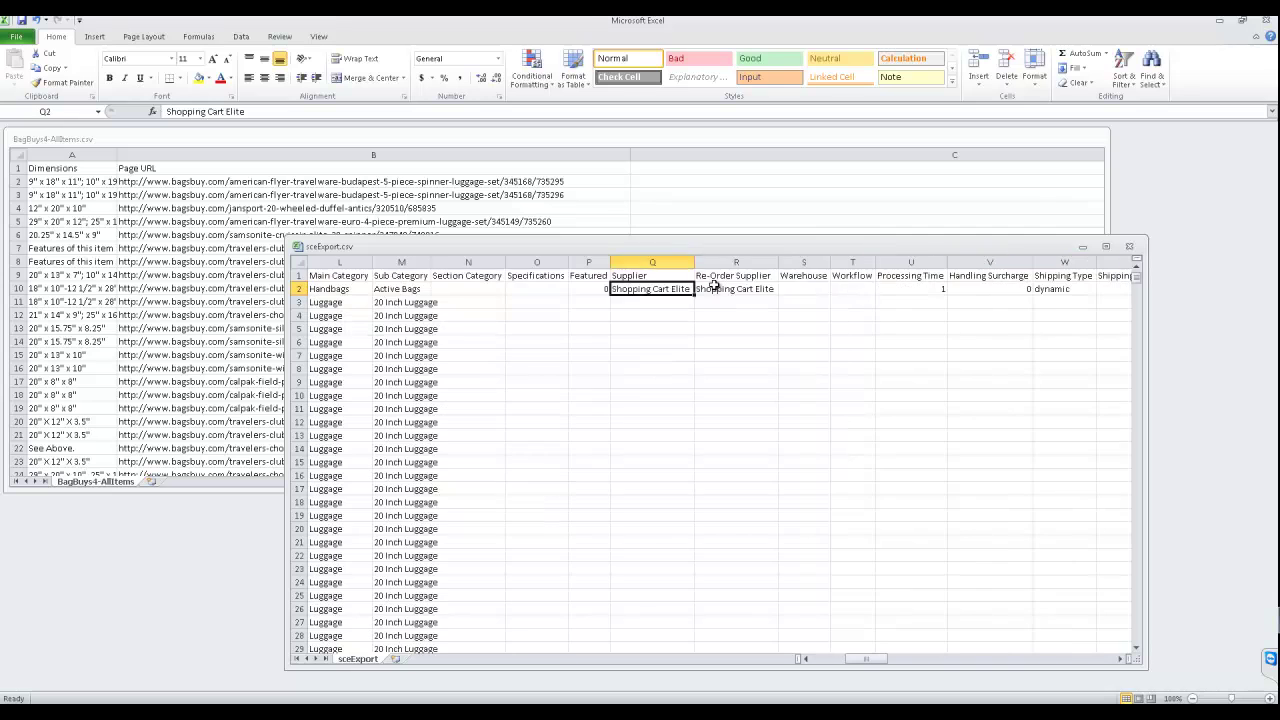
{"action": "key", "text": "Right"}
{"action": "key", "text": "Right"}
{"action": "key", "text": "Right"}
{"action": "key", "text": "Right"}
{"action": "key", "text": "Right"}
{"action": "key", "text": "Right"}
{"action": "key", "text": "Right"}
{"action": "key", "text": "Right"}
{"action": "key", "text": "Right"}
{"action": "key", "text": "Right"}
{"action": "key", "text": "Right"}
{"action": "key", "text": "Right"}
{"action": "key", "text": "Right"}
- Examine the column headers of test.csv from Processing Time across to Checkout Rule
{"action": "left_click", "coordinate": [156, 170]}
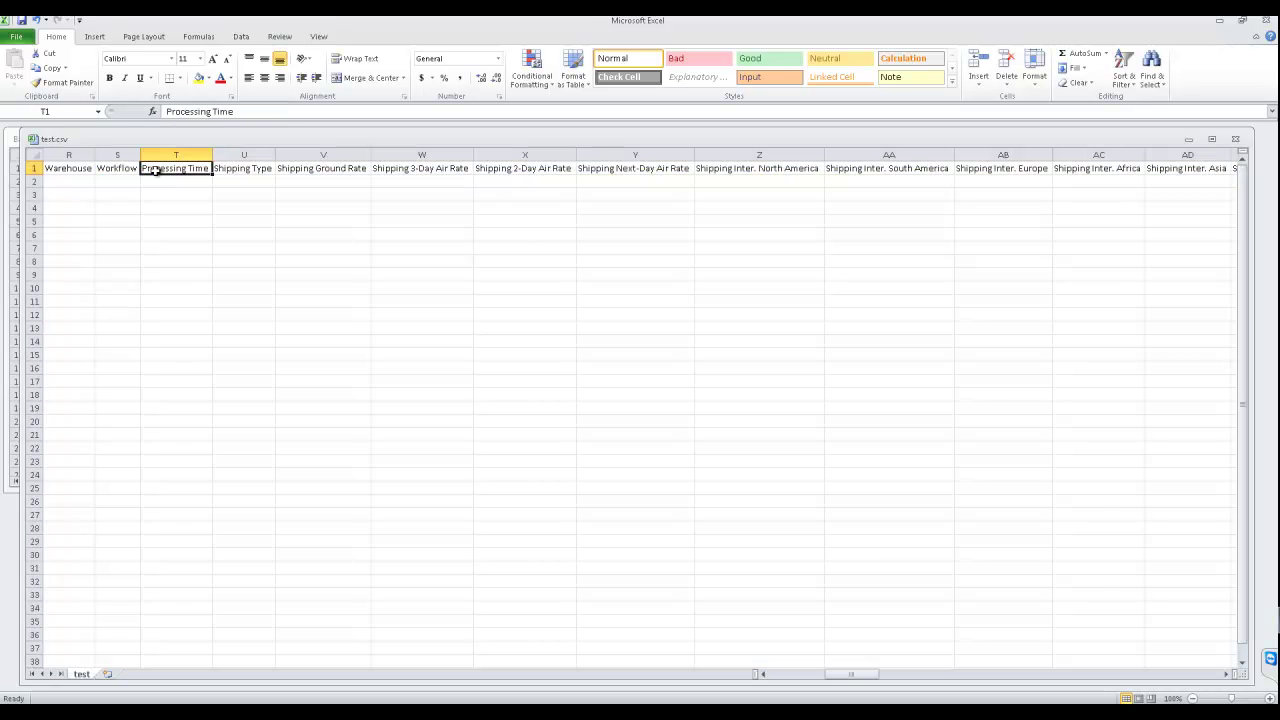
{"action": "key", "text": "Right"}
{"action": "key", "text": "Right"}
{"action": "key", "text": "Right"}
{"action": "key", "text": "Right"}
{"action": "key", "text": "Right"}
{"action": "key", "text": "Right"}
{"action": "key", "text": "Right"}
{"action": "key", "text": "Right"}
{"action": "key", "text": "Right"}
{"action": "key", "text": "Right"}
{"action": "key", "text": "Right"}
{"action": "key", "text": "Right"}
{"action": "key", "text": "Right"}
{"action": "key", "text": "Right"}
{"action": "key", "text": "Right"}
{"action": "key", "text": "Right"}
{"action": "key", "text": "Right"}
{"action": "key", "text": "Right"}
{"action": "key", "text": "Right"}
{"action": "key", "text": "Right"}
{"action": "key", "text": "Right"}
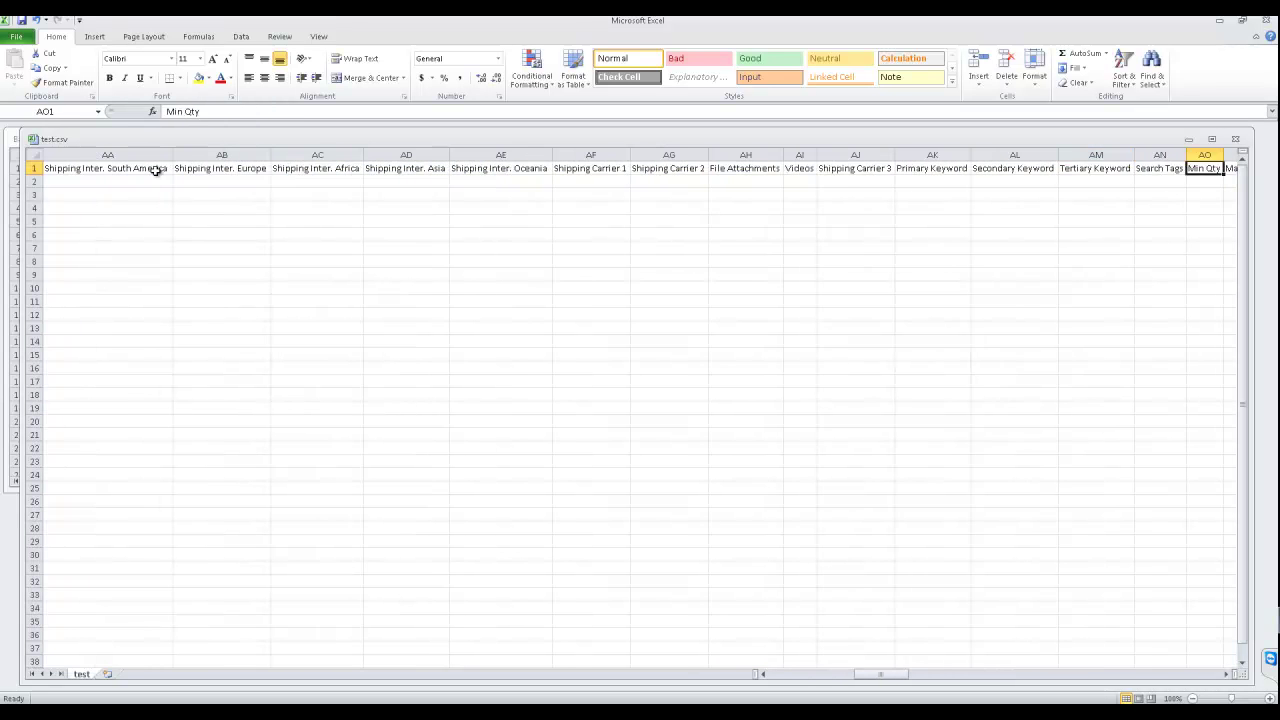
{"action": "left_click_drag", "start_coordinate": [915, 150], "coordinate": [946, 152]}
{"action": "left_click", "coordinate": [840, 168]}
{"action": "left_click", "coordinate": [882, 168]}
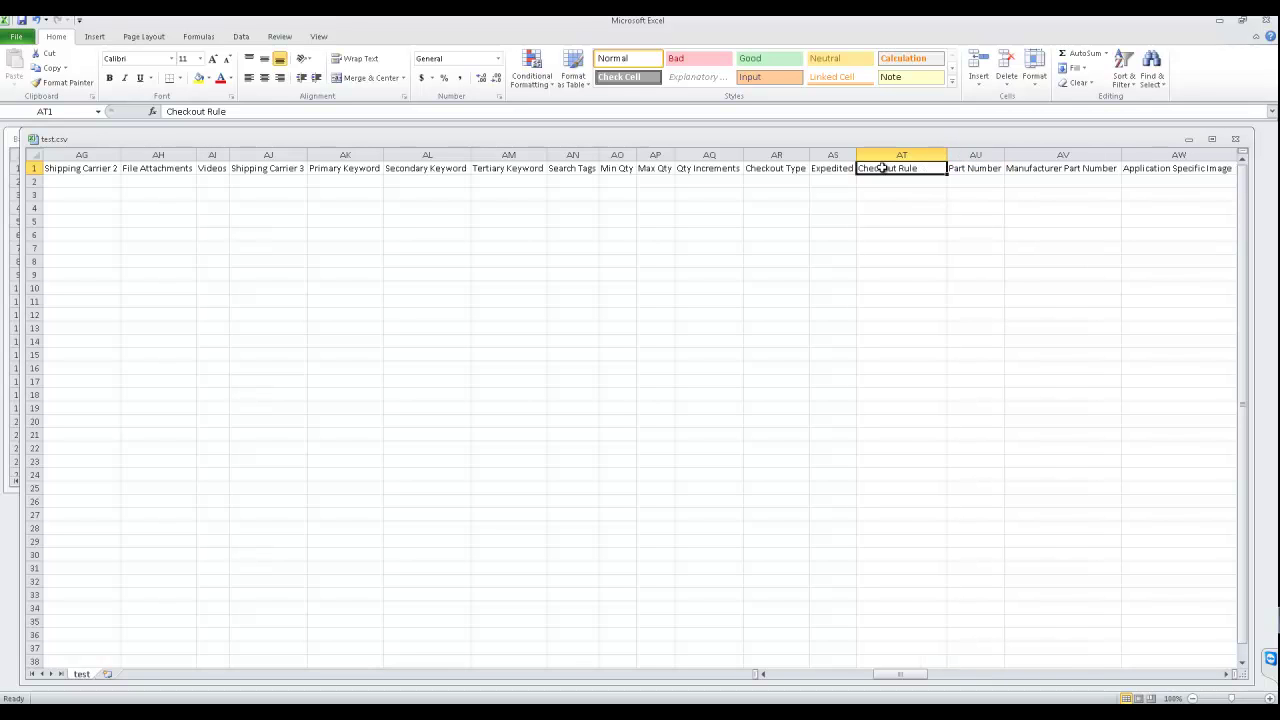
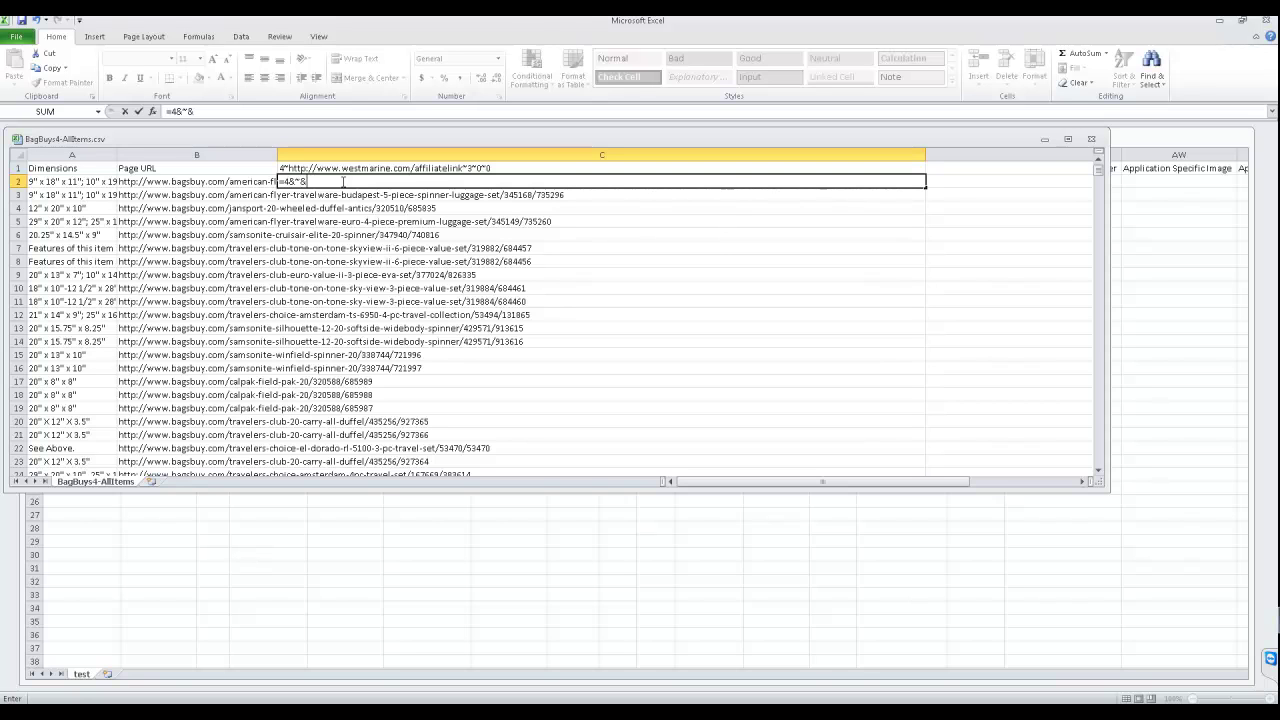
- In the formula in cell C2 of BagBuys4-AllItems.csv, enclose the 4 and the ~ separator in quotation marks
{"action": "left_click", "coordinate": [343, 181]}
{"action": "left_click", "coordinate": [198, 111]}
{"action": "key", "text": "Left"}
{"action": "key", "text": "Left"}
{"action": "key", "text": "Left"}
{"action": "key", "text": "Left"}
{"action": "type", "text": "\""}
{"action": "key", "text": "Right"}
{"action": "type", "text": "\""}
{"action": "key", "text": "Right"}
{"action": "type", "text": "\"\""}
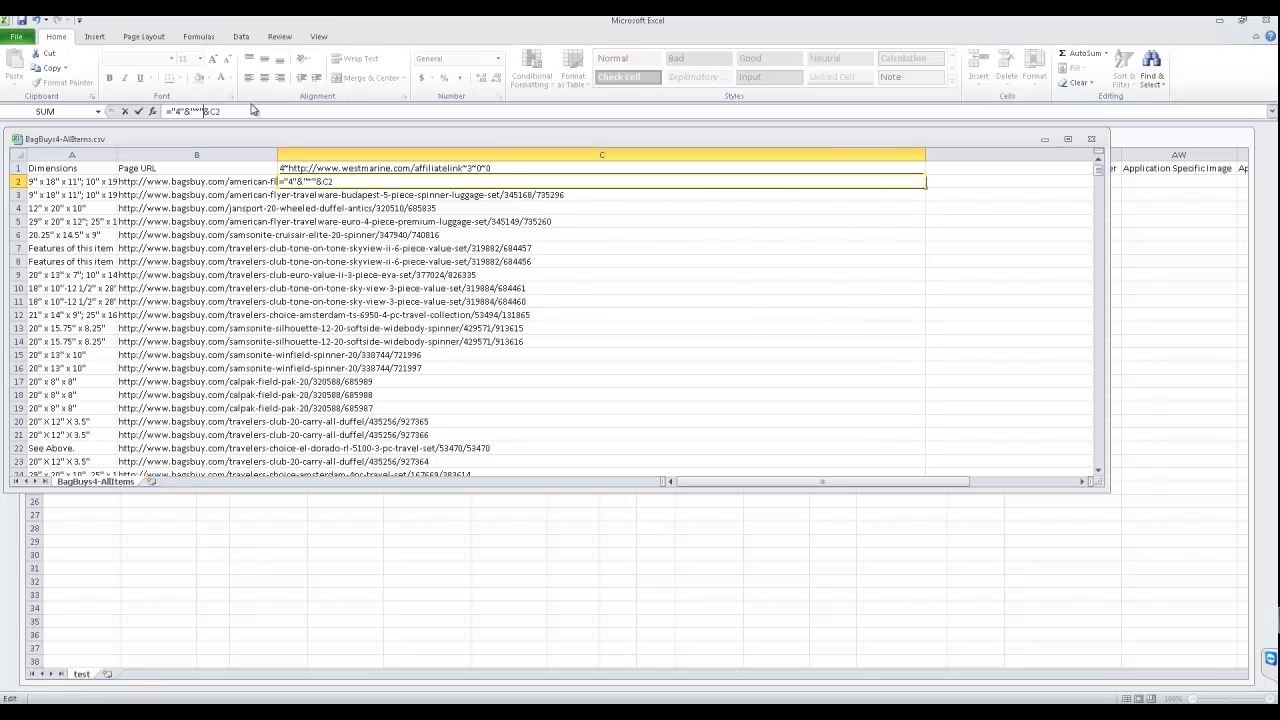
- Point the C2 formula's cell reference at B2 and append &affiliatelink to it
{"action": "key", "text": "BackSpace"}
{"action": "key", "text": "BackSpace"}
{"action": "type", "text": "b2&affiliatelink"}
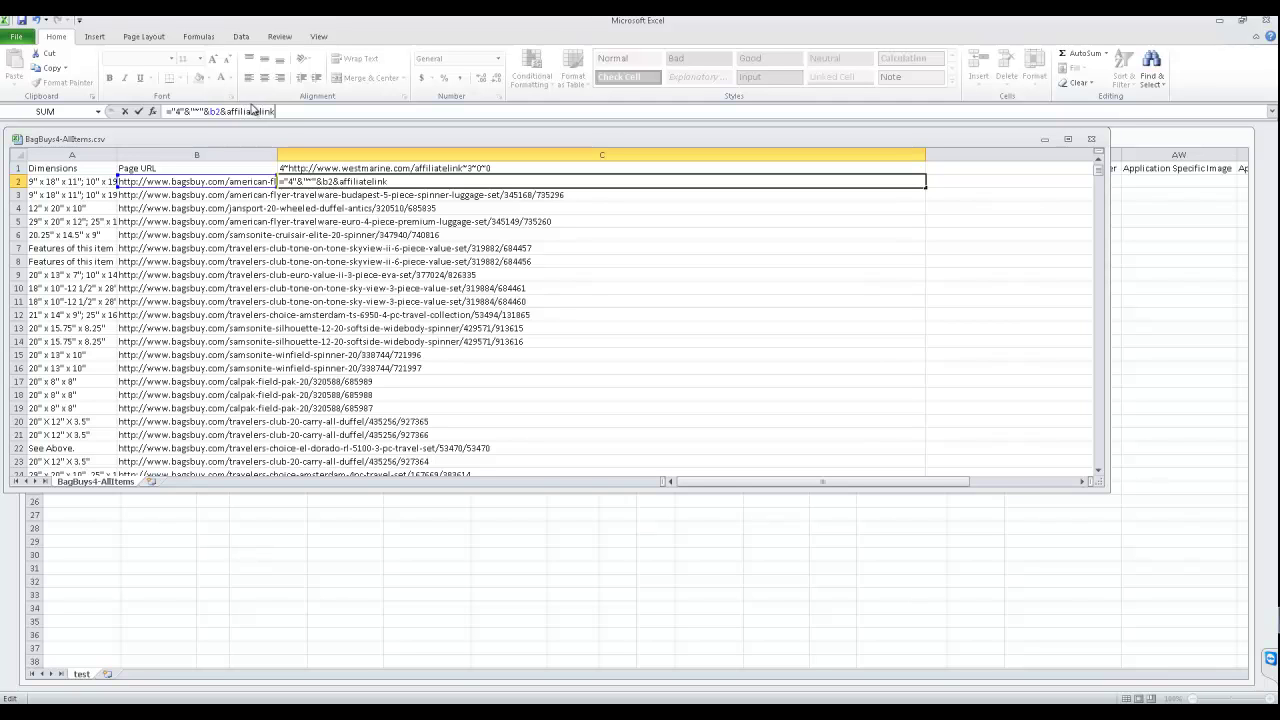
- In the C2 formula, replace affiliatelink with a quoted ~, a quoted 3 and another quoted ~, joined with ampersands after B2
{"action": "key", "text": "BackSpace"}
{"action": "key", "text": "BackSpace"}
{"action": "key", "text": "BackSpace"}
{"action": "key", "text": "BackSpace"}
{"action": "key", "text": "BackSpace"}
{"action": "key", "text": "BackSpace"}
{"action": "key", "text": "BackSpace"}
{"action": "key", "text": "BackSpace"}
{"action": "key", "text": "BackSpace"}
{"action": "type", "text": "\"~\"\""}
{"action": "type", "text": "&"}
{"action": "type", "text": "\"~\"&B2&\"~\"&\"3\"&\"~\""}
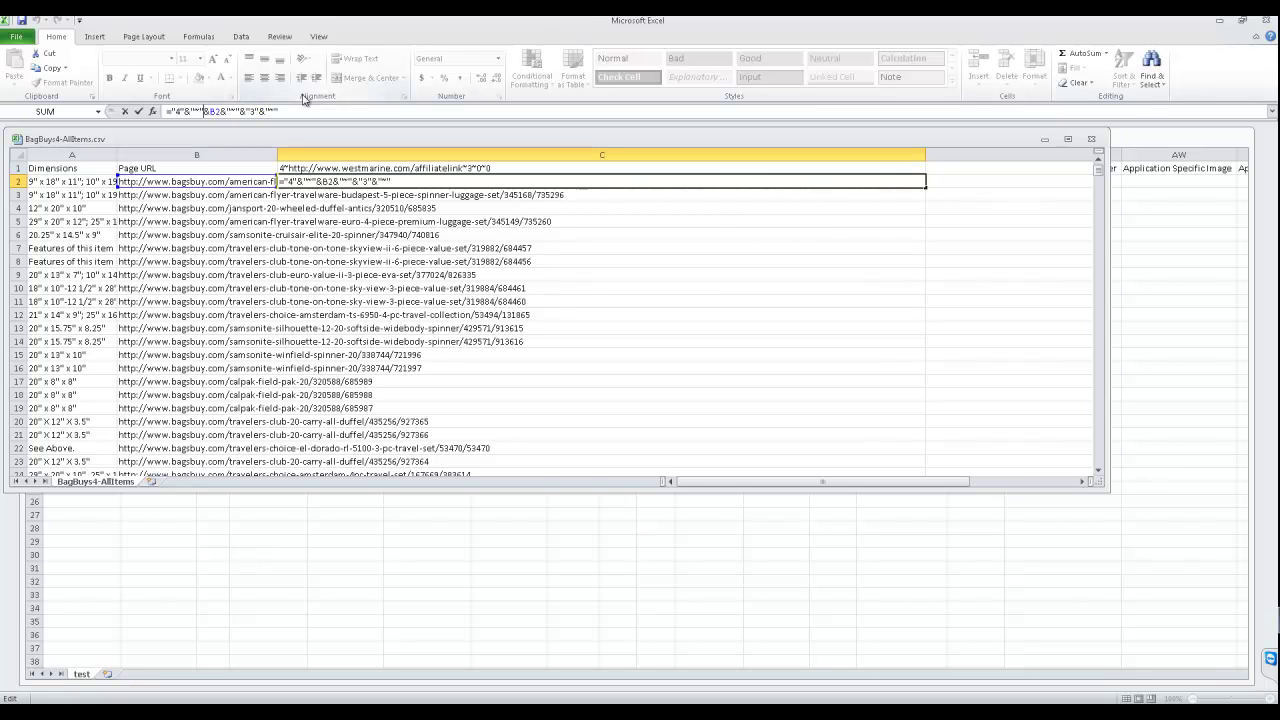
- Put spaces around the ampersands in the C2 formula and enter it
{"action": "key", "text": "Right"}
{"action": "key", "text": "Right"}
{"action": "key", "text": "Right"}
{"action": "key", "text": "Right"}
{"action": "key", "text": "Right"}
{"action": "key", "text": "Right"}
{"action": "key", "text": "Right"}
{"action": "key", "text": "Right"}
{"action": "key", "text": "Right"}
{"action": "key", "text": "Right"}
{"action": "key", "text": "Right"}
{"action": "key", "text": "Right"}
{"action": "key", "text": "Right"}
{"action": "key", "text": "Return"}
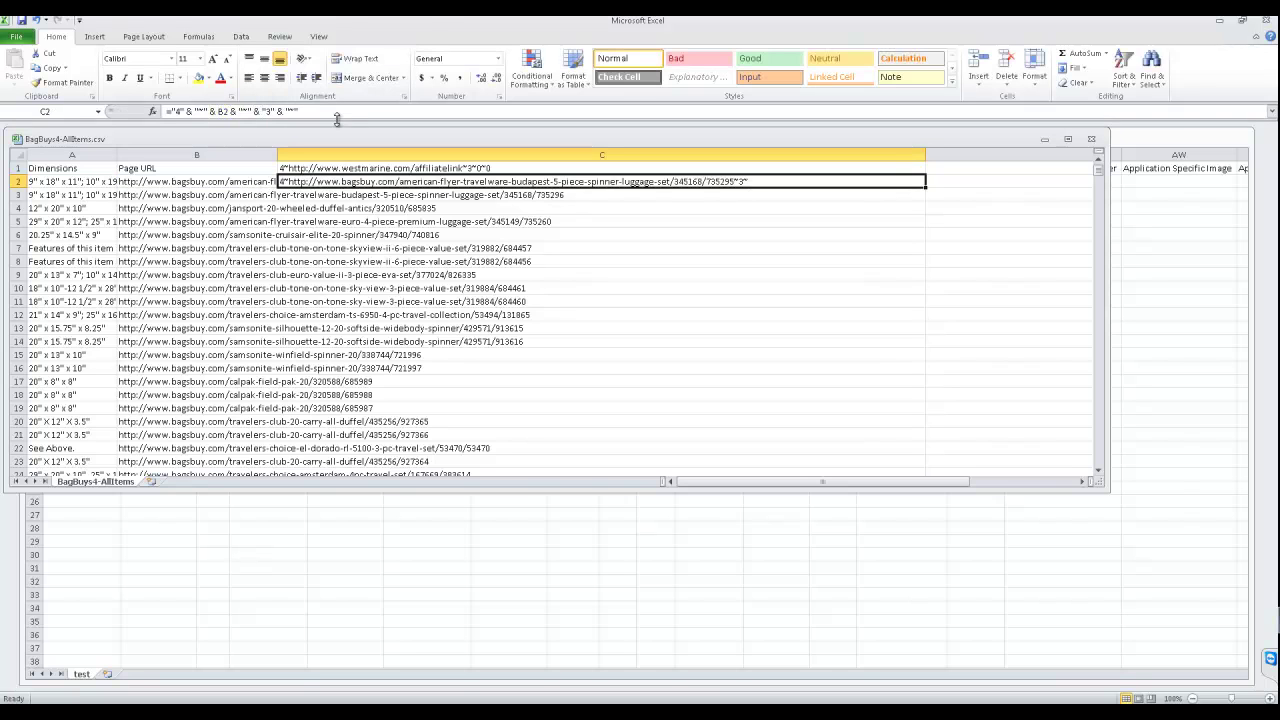
{"action": "left_click", "coordinate": [341, 112]}
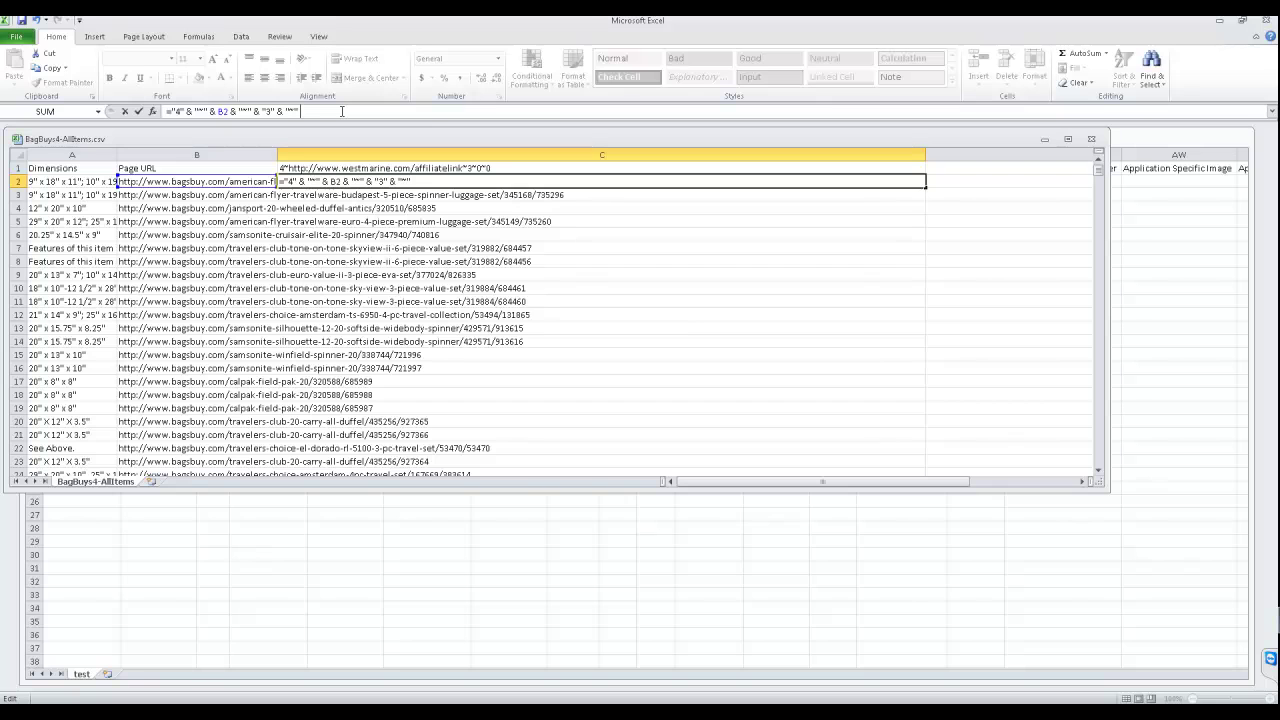
{"action": "type", "text": "&"}
{"action": "key", "text": "shift+space"}
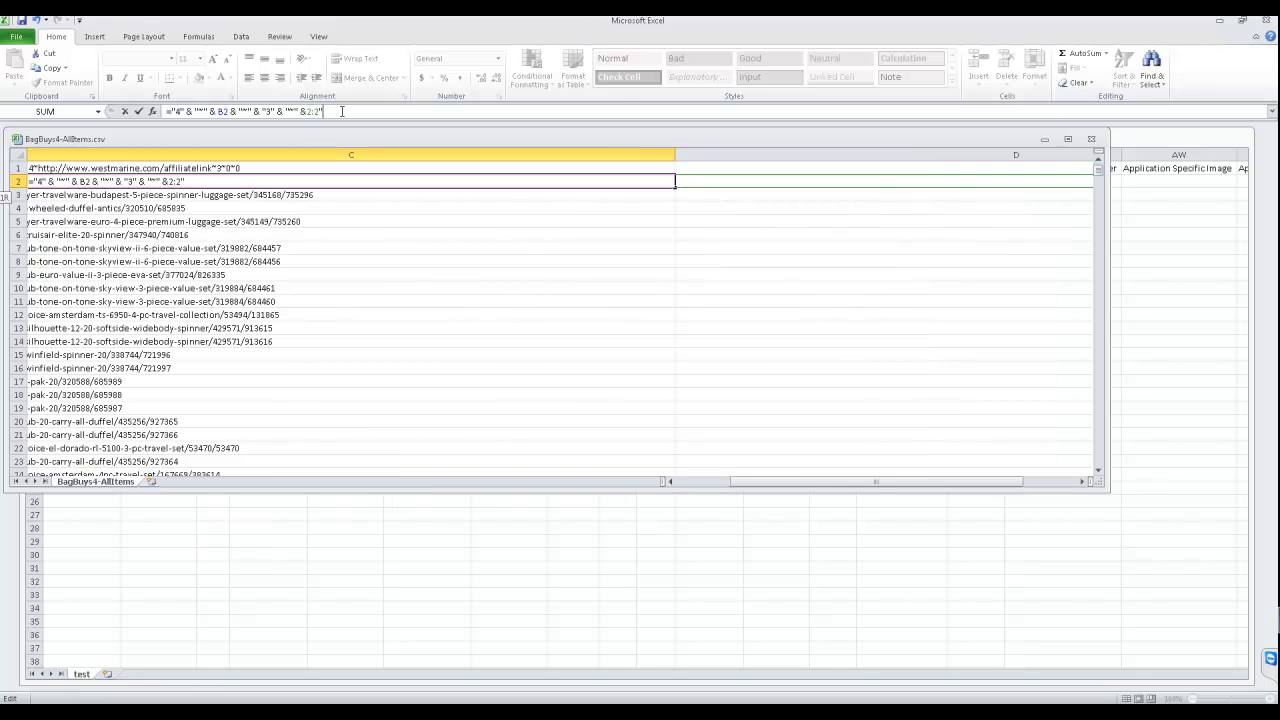
{"action": "key", "text": "Escape"}
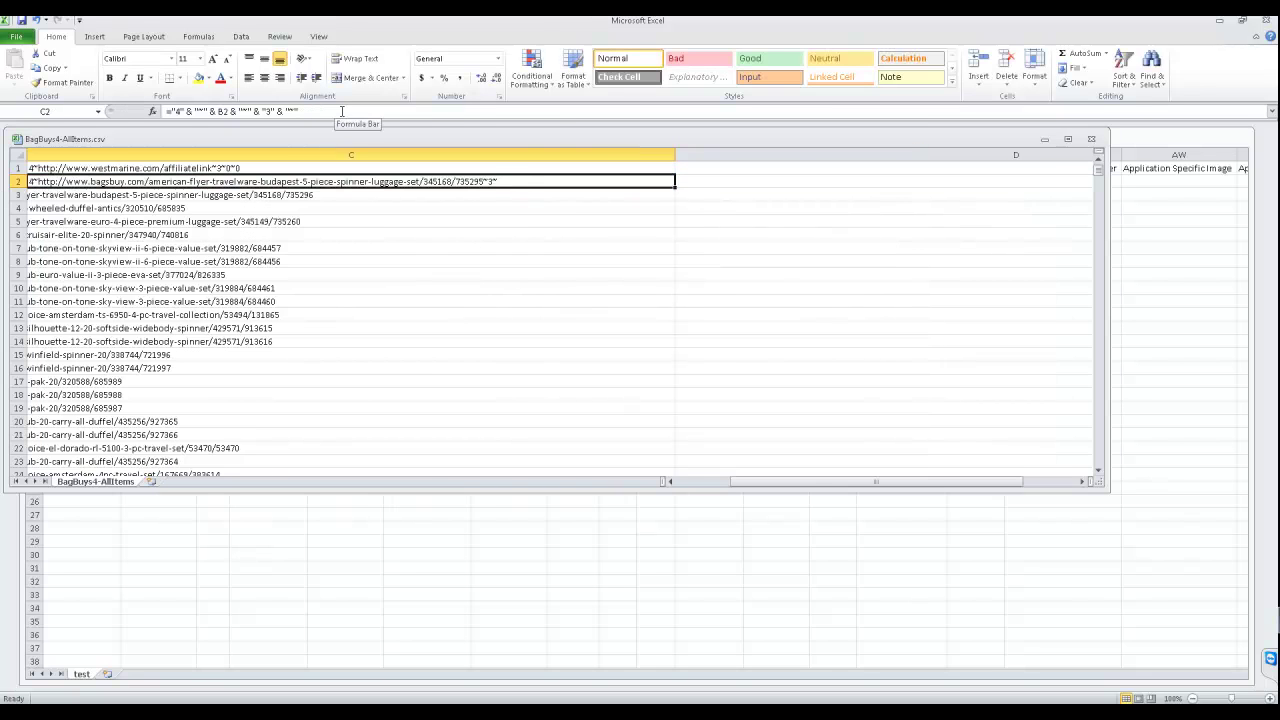
- Extend the C2 formula with a quoted 0, ~, 0, ~ and 0, each joined by an ampersand, and enter it
{"action": "left_click", "coordinate": [342, 111]}
{"action": "type", "text": "& \"0\" &"}
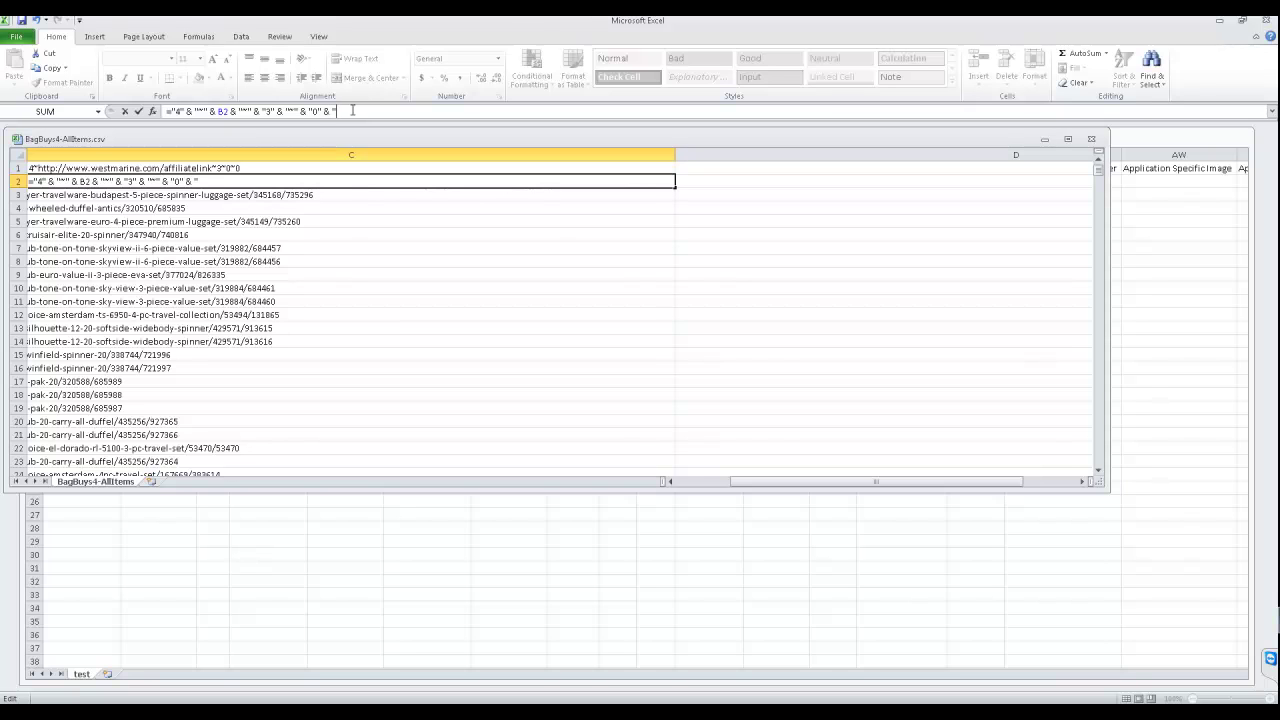
{"action": "type", "text": " \"\"\"\""}
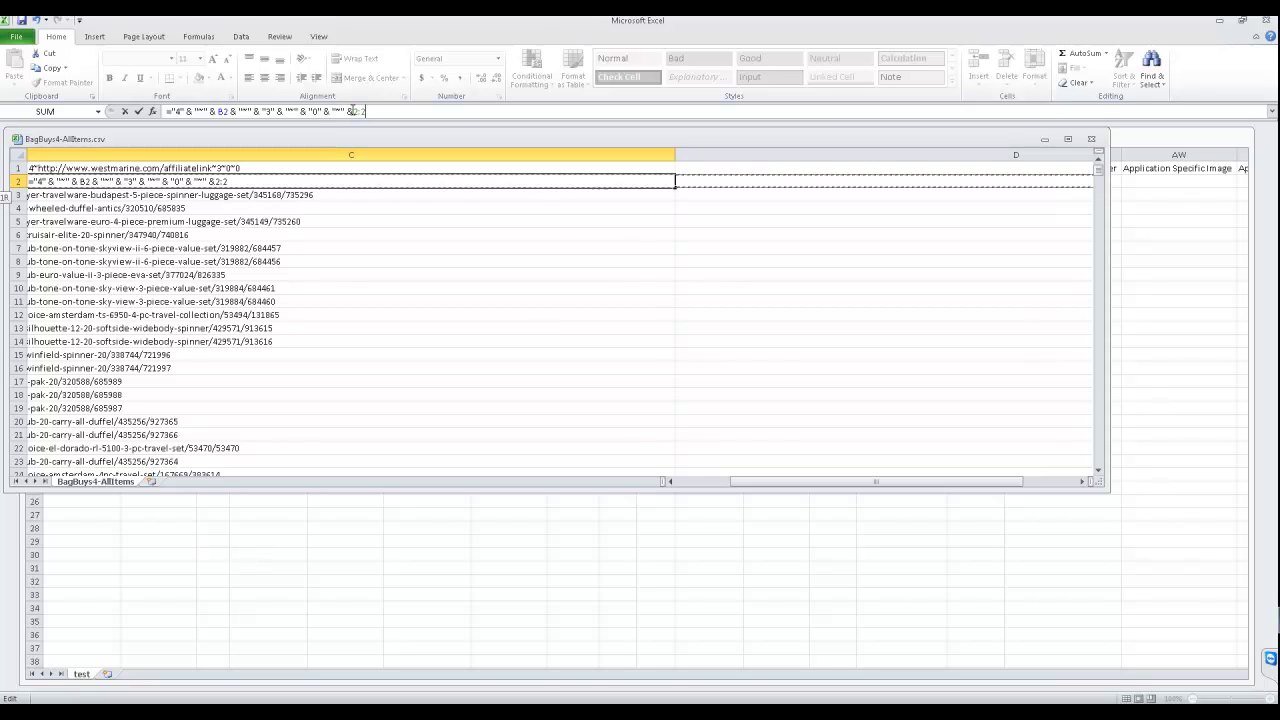
{"action": "type", "text": " & \"0"}
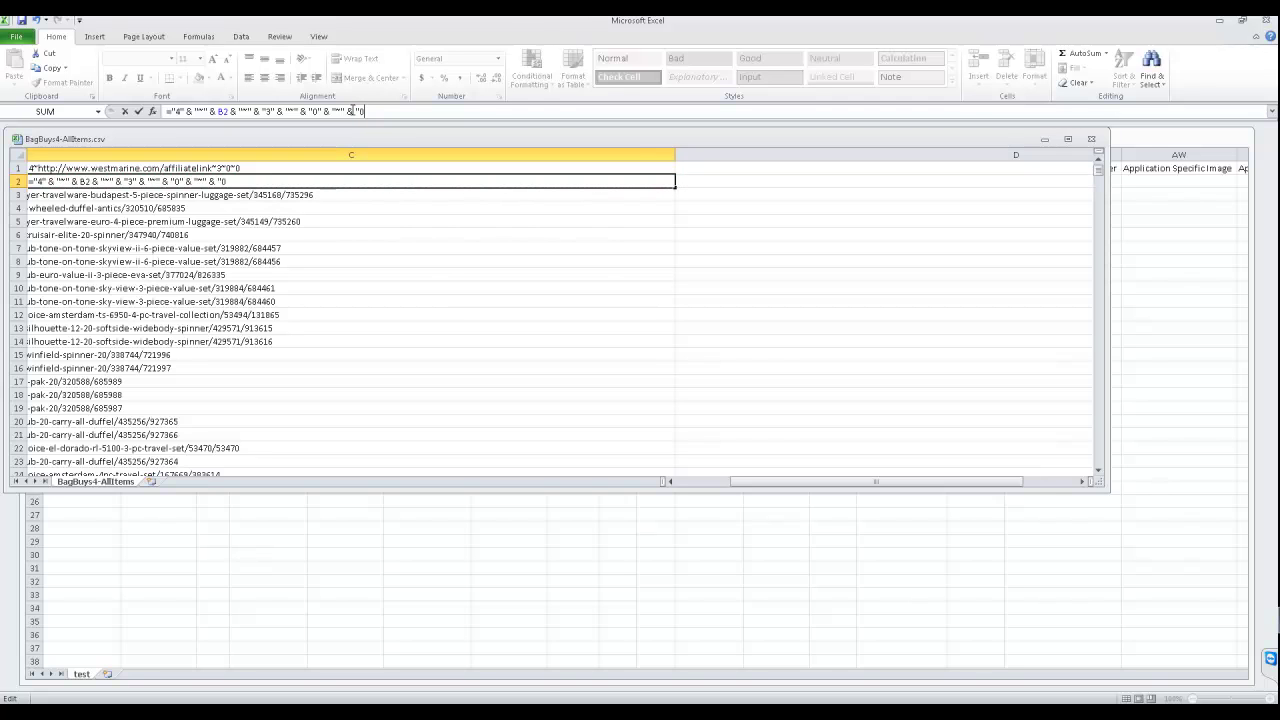
{"action": "type", "text": "\" & \"\"\"\" \"0"}
{"action": "key", "text": "Return"}
{"action": "key", "text": "Up"}
{"action": "key", "text": "Home"}
{"action": "key", "text": "Right"}
{"action": "key", "text": "Right"}
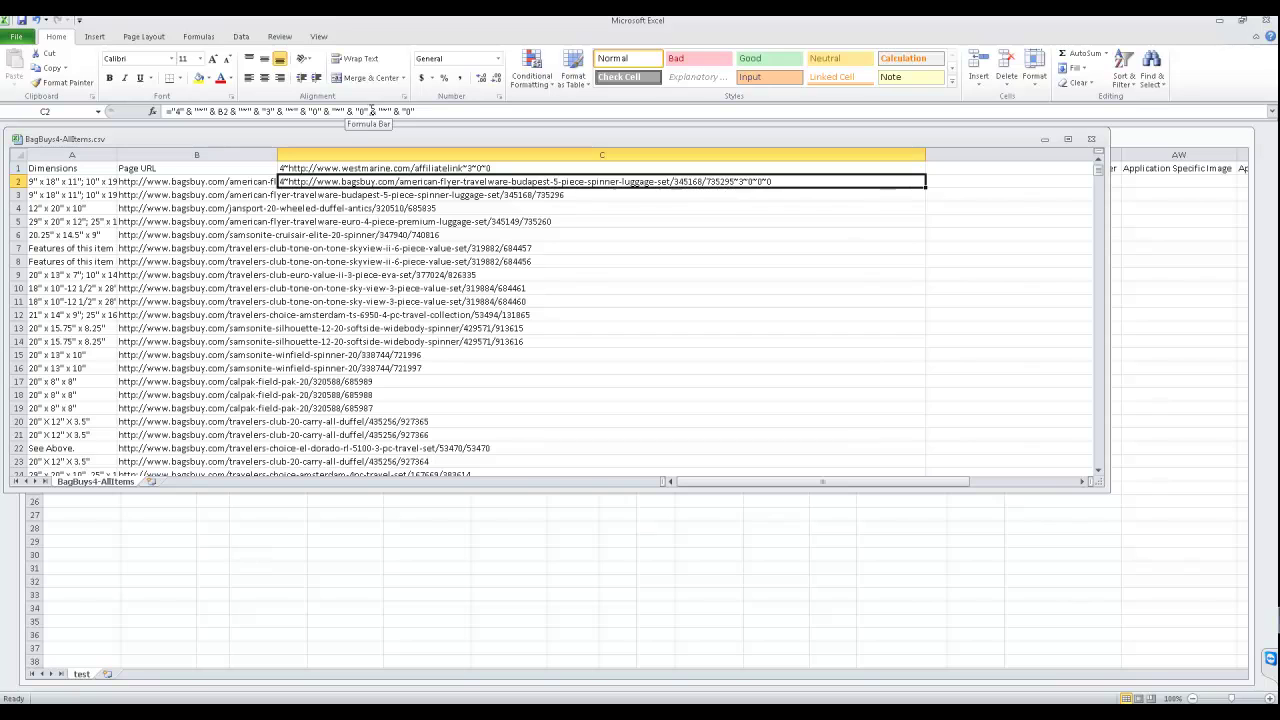
- Remove the last ~ separator and the last 0 from the C2 formula so it ends in & "0" & "~" & "0"
{"action": "left_click_drag", "start_coordinate": [388, 111], "coordinate": [452, 111]}
{"action": "key", "text": "BackSpace"}
{"action": "key", "text": "BackSpace"}
{"action": "key", "text": "BackSpace"}
{"action": "key", "text": "BackSpace"}
{"action": "key", "text": "BackSpace"}
{"action": "key", "text": "BackSpace"}
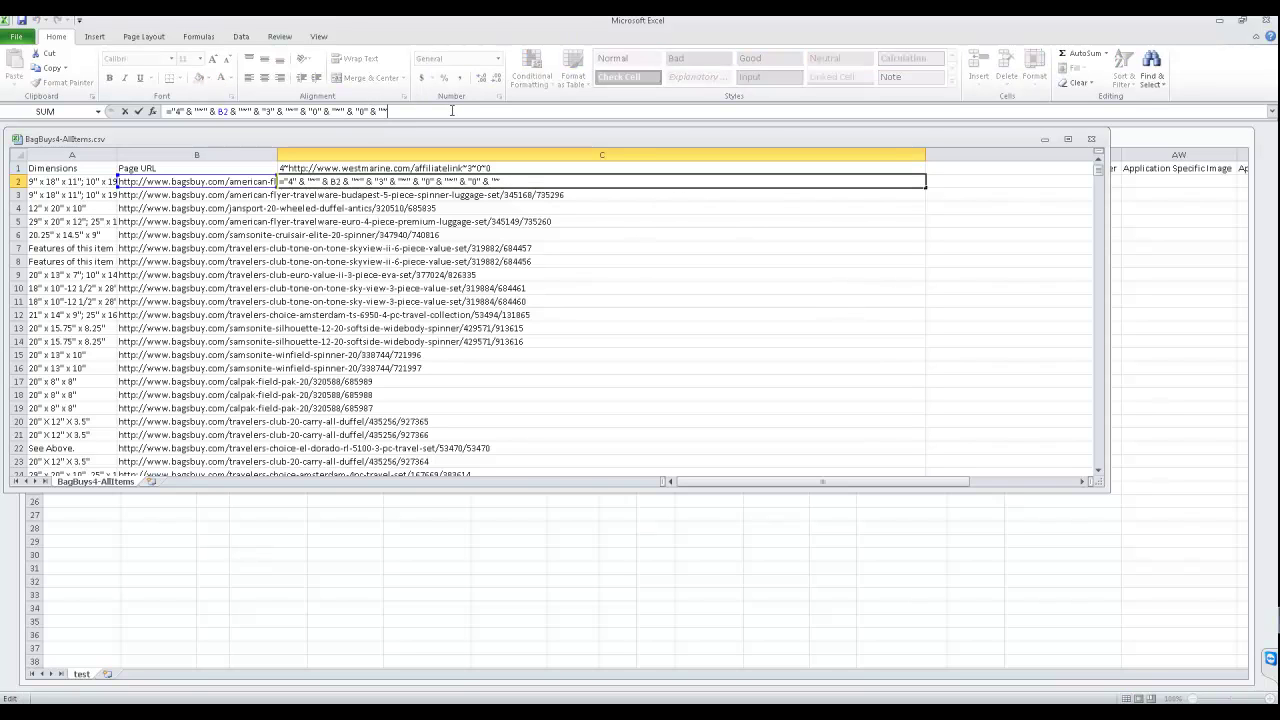
{"action": "key", "text": "Return"}
{"action": "key", "text": "Up"}
{"action": "key", "text": "Left"}
{"action": "key", "text": "Left"}
{"action": "left_click", "coordinate": [437, 188]}
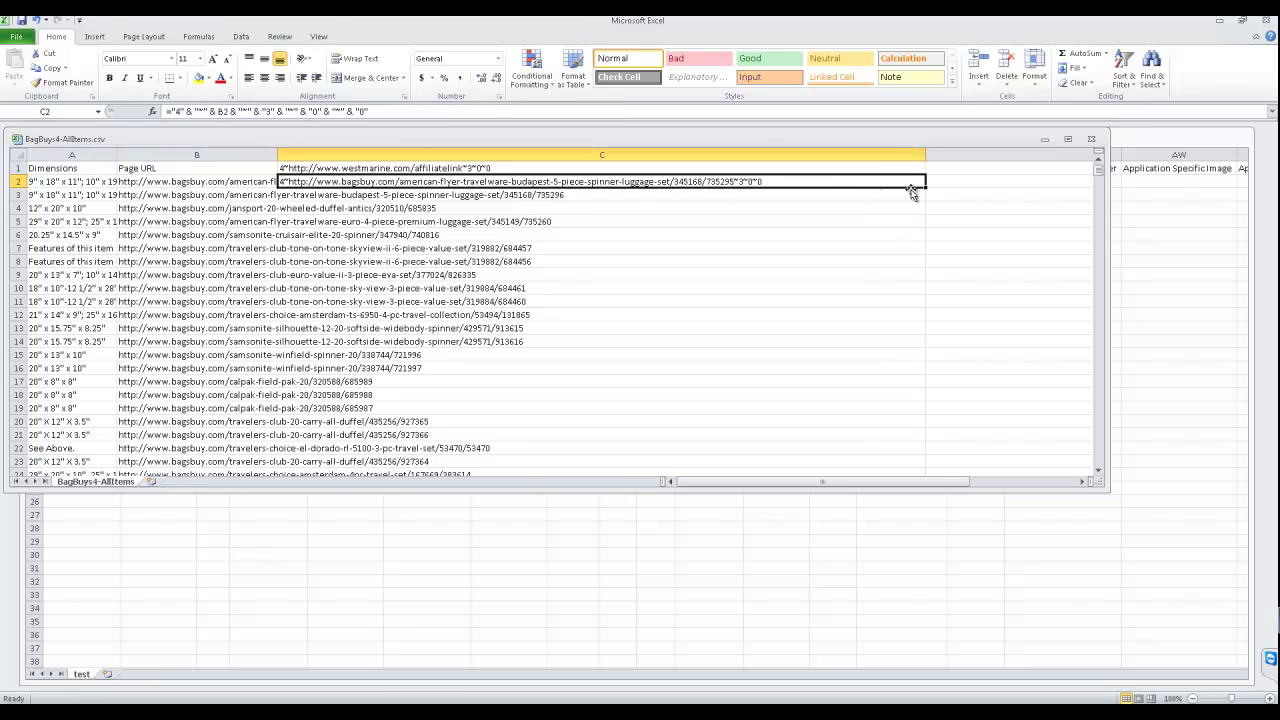
- Fill the C2 formula down column C to row 64554 and save BagBuys4-AllItems.csv, keeping the CSV format
{"action": "left_click_drag", "start_coordinate": [927, 188], "coordinate": [939, 658]}
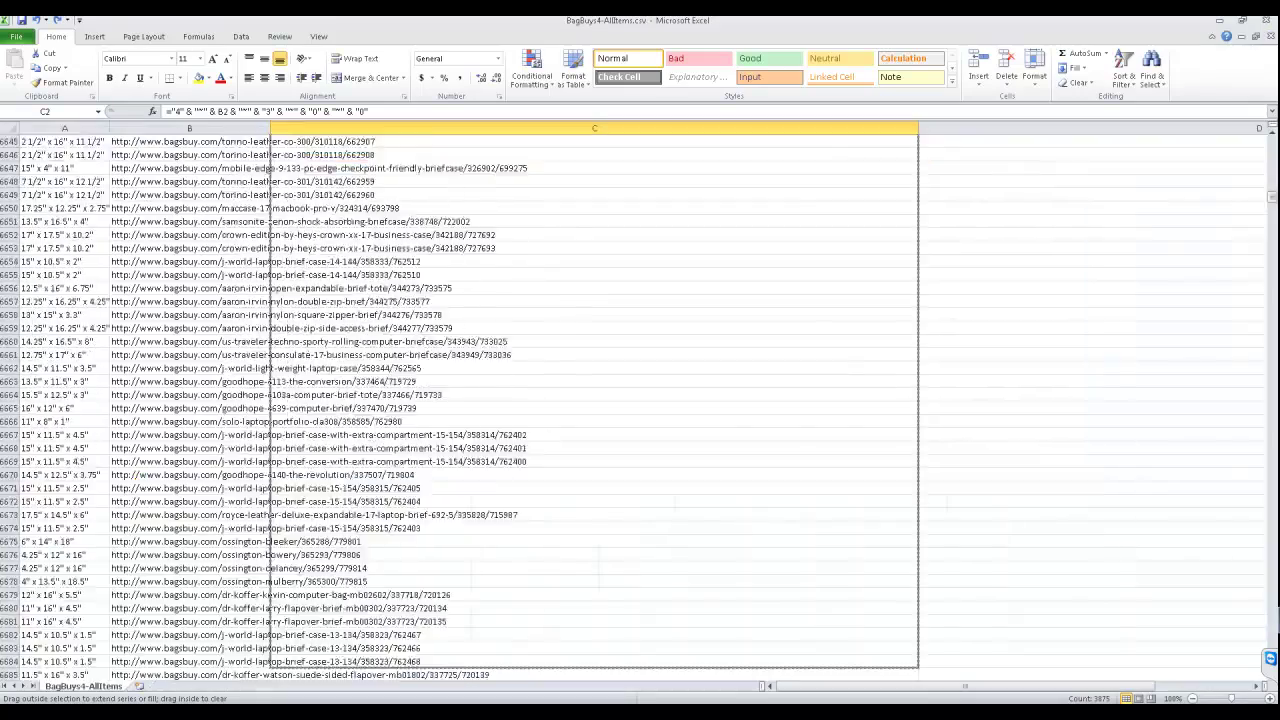
{"action": "left_click_drag", "start_coordinate": [939, 658], "coordinate": [925, 634]}
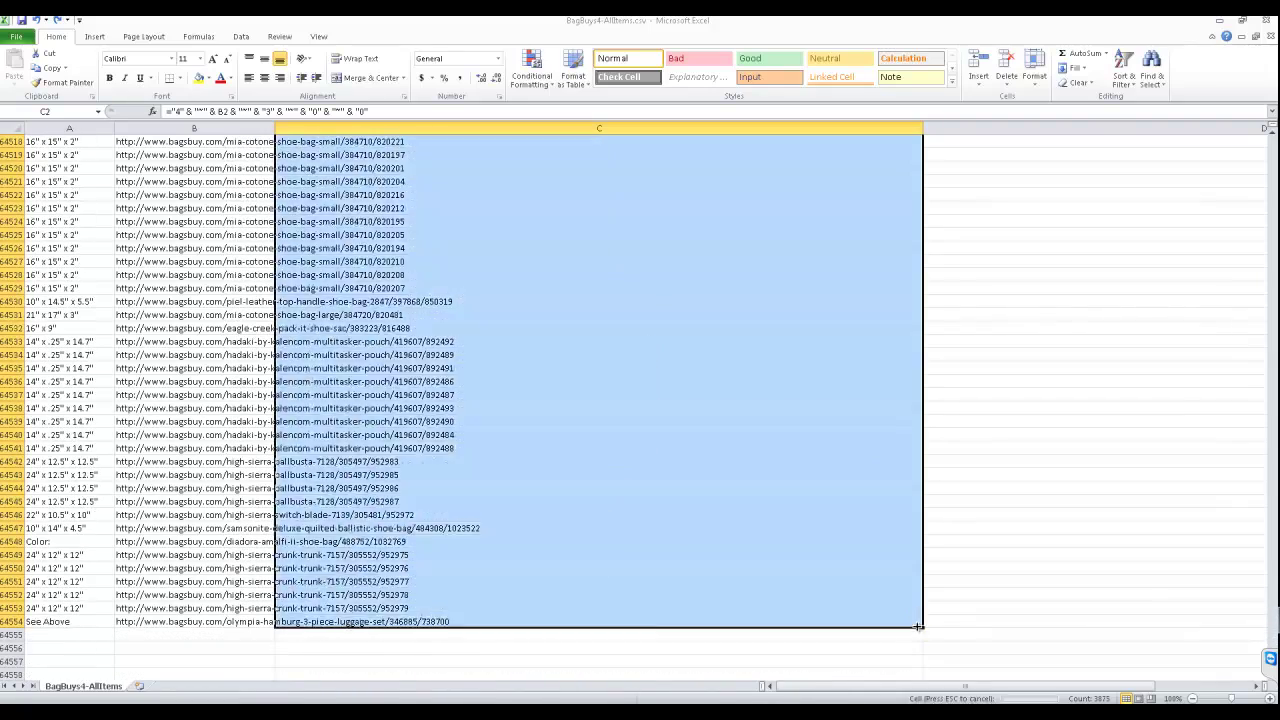
{"action": "left_click", "coordinate": [21, 19]}
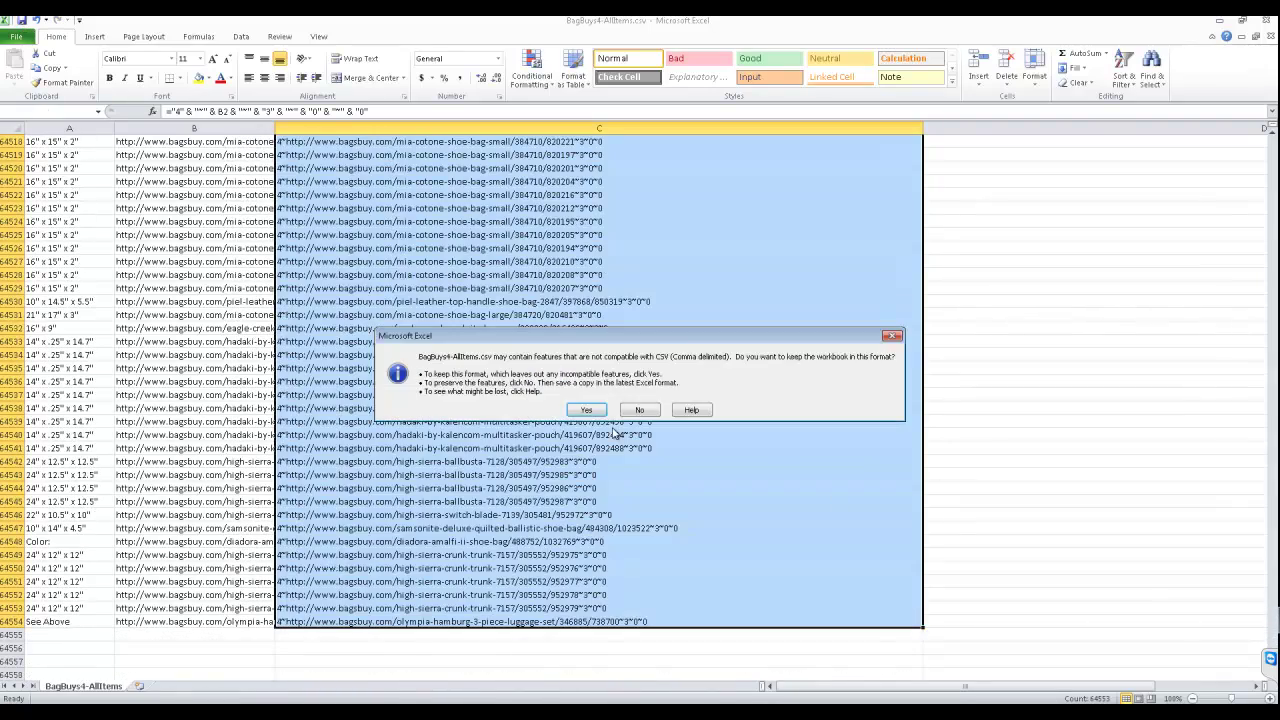
{"action": "left_click", "coordinate": [588, 409]}
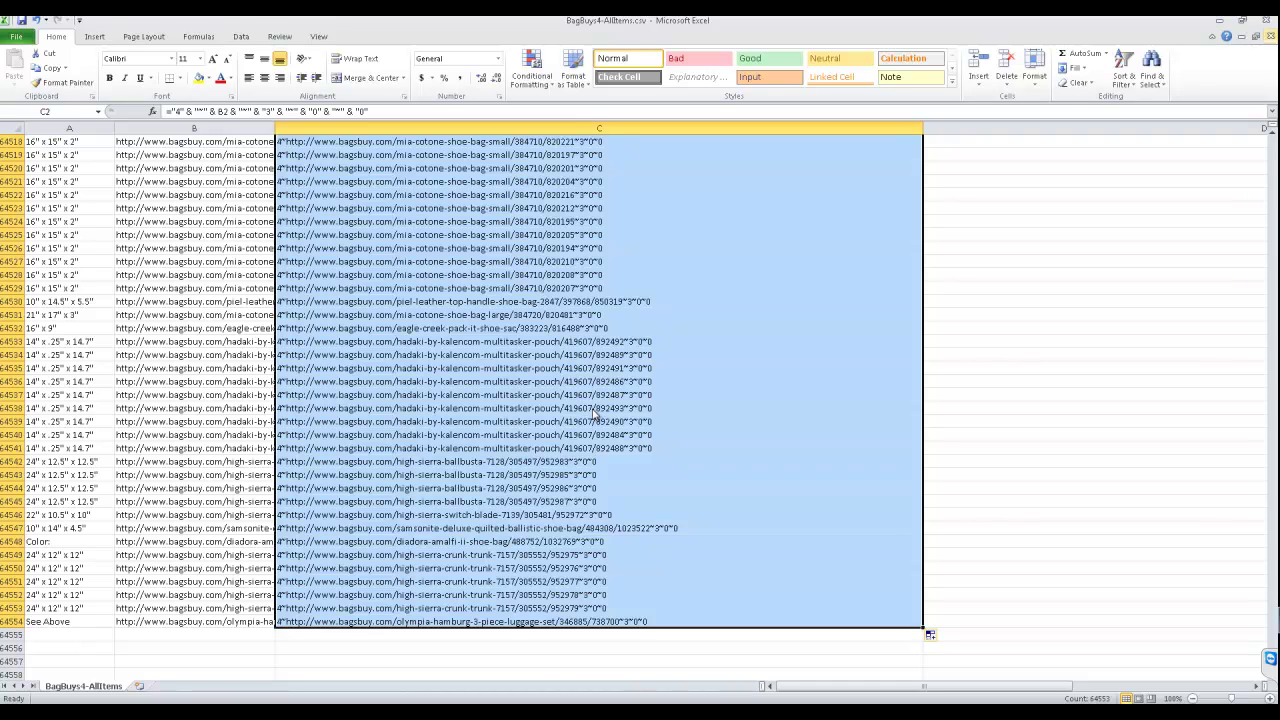
{"action": "key", "text": "ctrl+s"}
{"action": "left_click", "coordinate": [587, 410]}
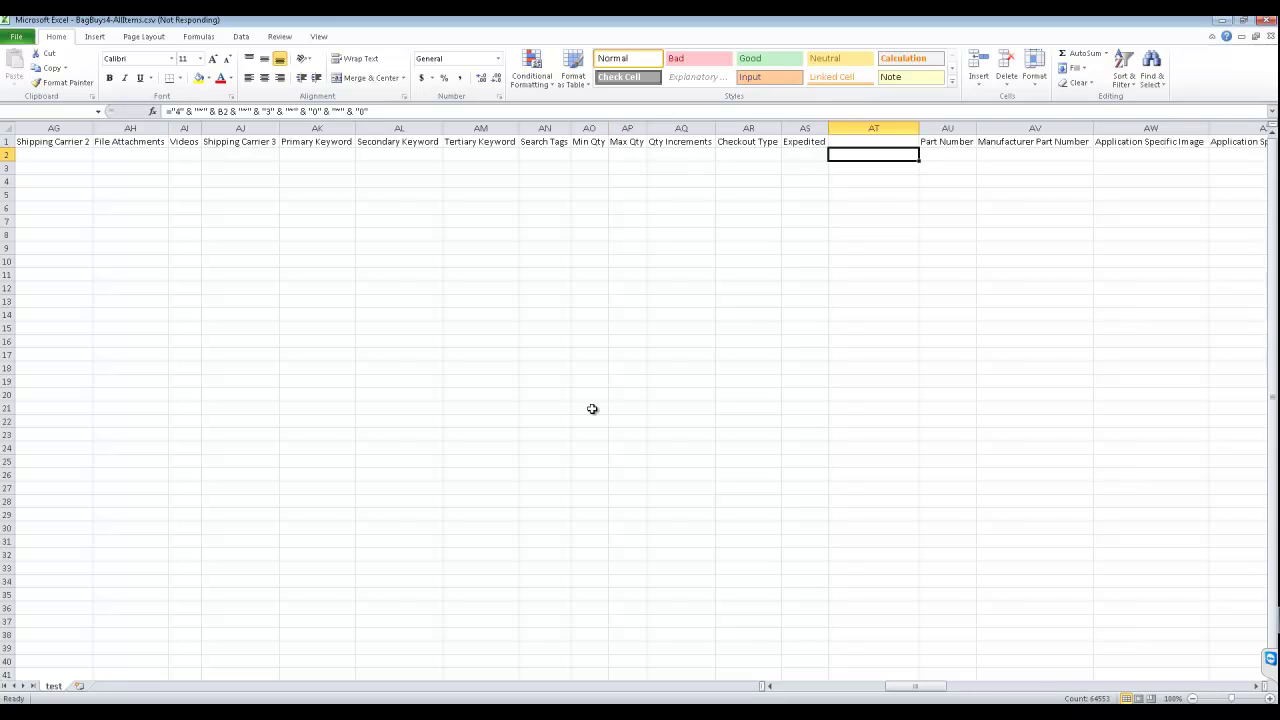
- Return to the reopened BagBuys4-AllItems.csv and fit the width of column B to its page URLs
{"action": "left_click", "coordinate": [590, 408]}
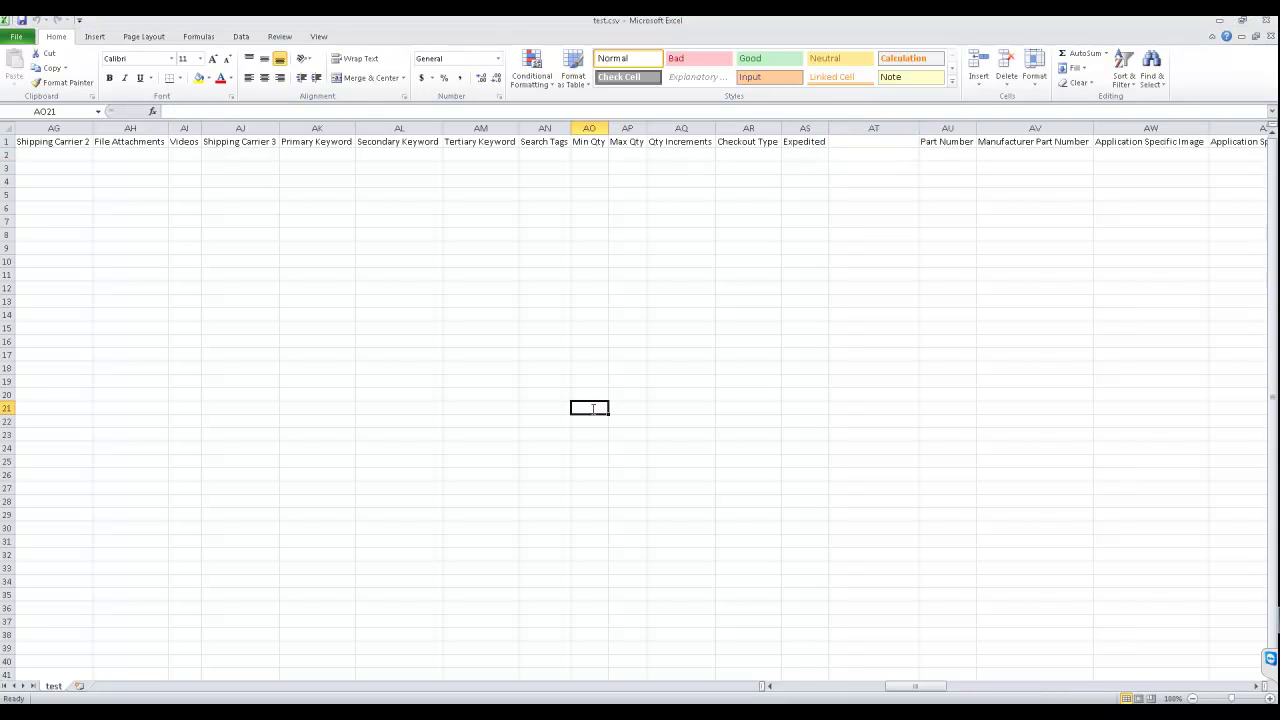
{"action": "left_click", "coordinate": [1219, 21]}
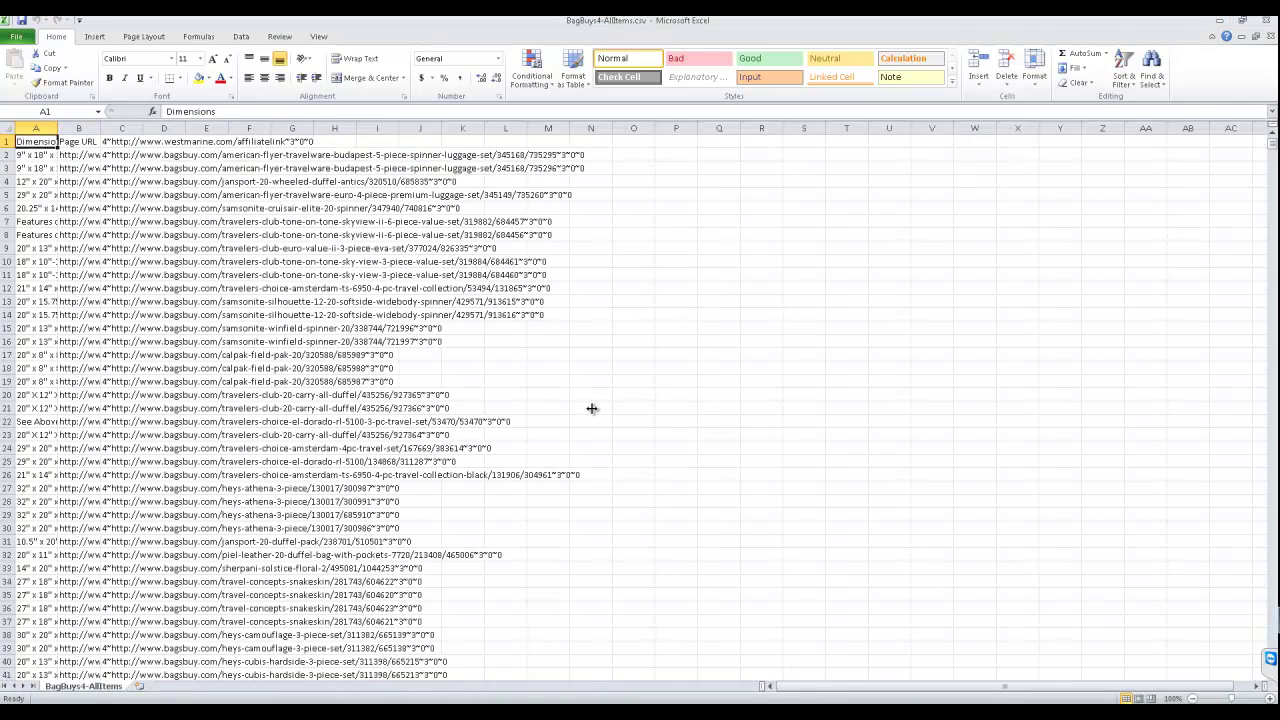
{"action": "double_click", "coordinate": [100, 128]}
- Copy the checkout rule strings in C2:C64554 and paste them into the Checkout Rule column of test.csv, starting at AT3
{"action": "left_click", "coordinate": [592, 155]}
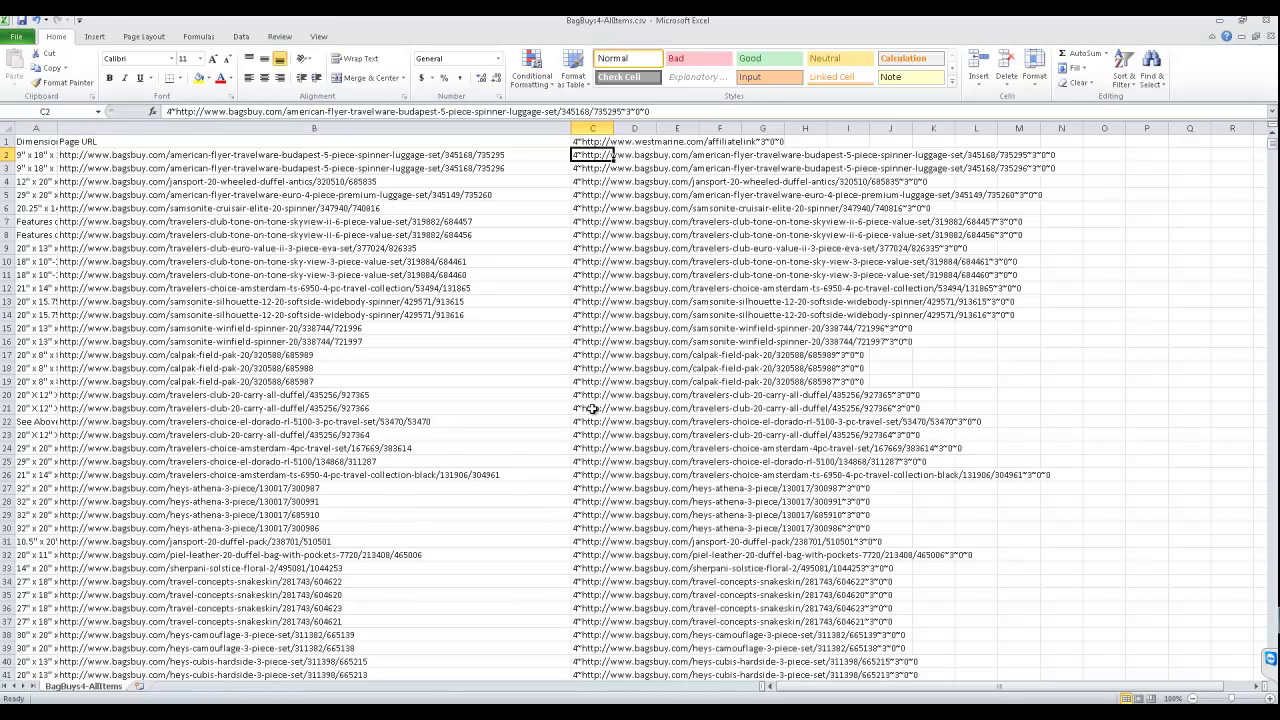
{"action": "key", "text": "ctrl+shift+Down"}
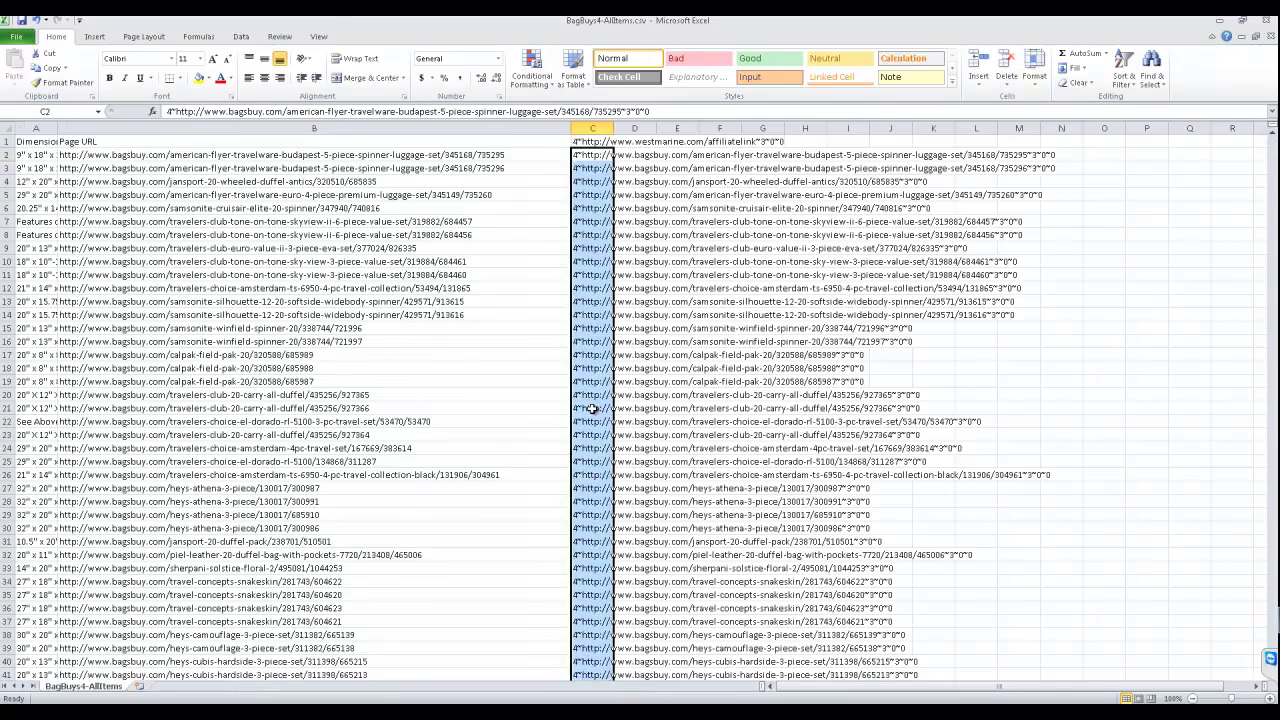
{"action": "scroll", "coordinate": [592, 408], "scroll_direction": "down", "scroll_amount": 4}
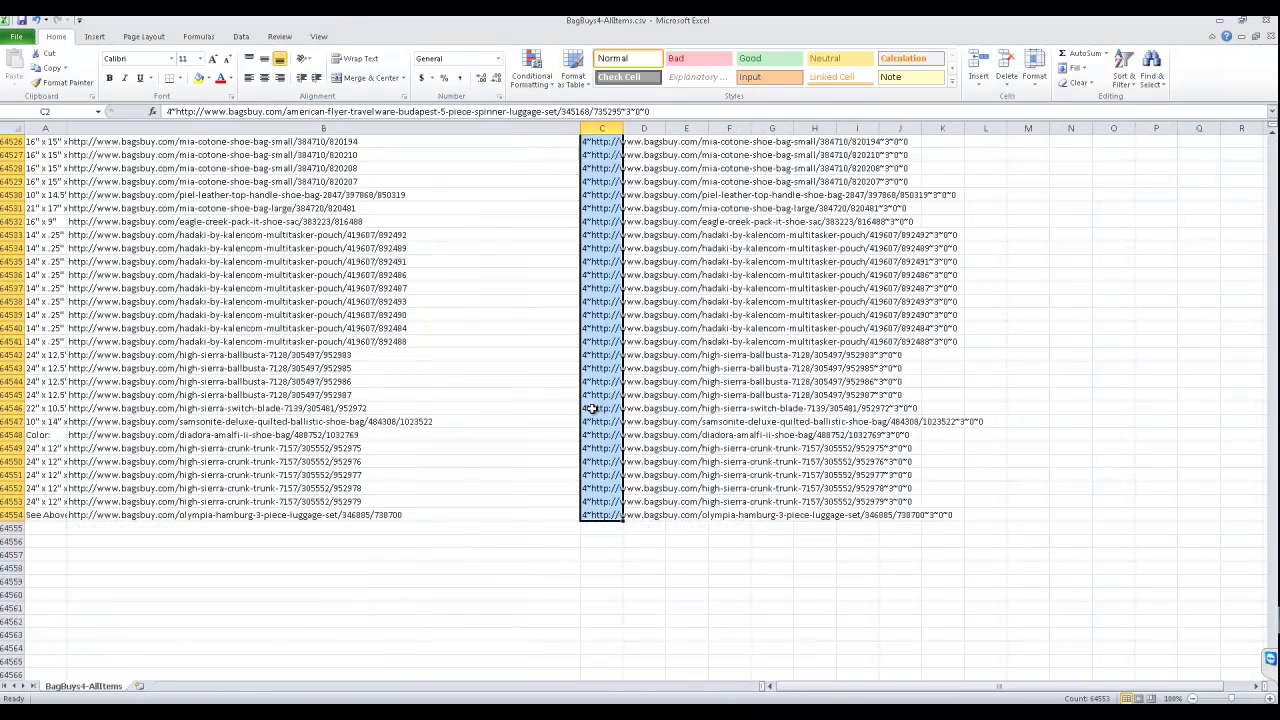
{"action": "key", "text": "ctrl+c"}
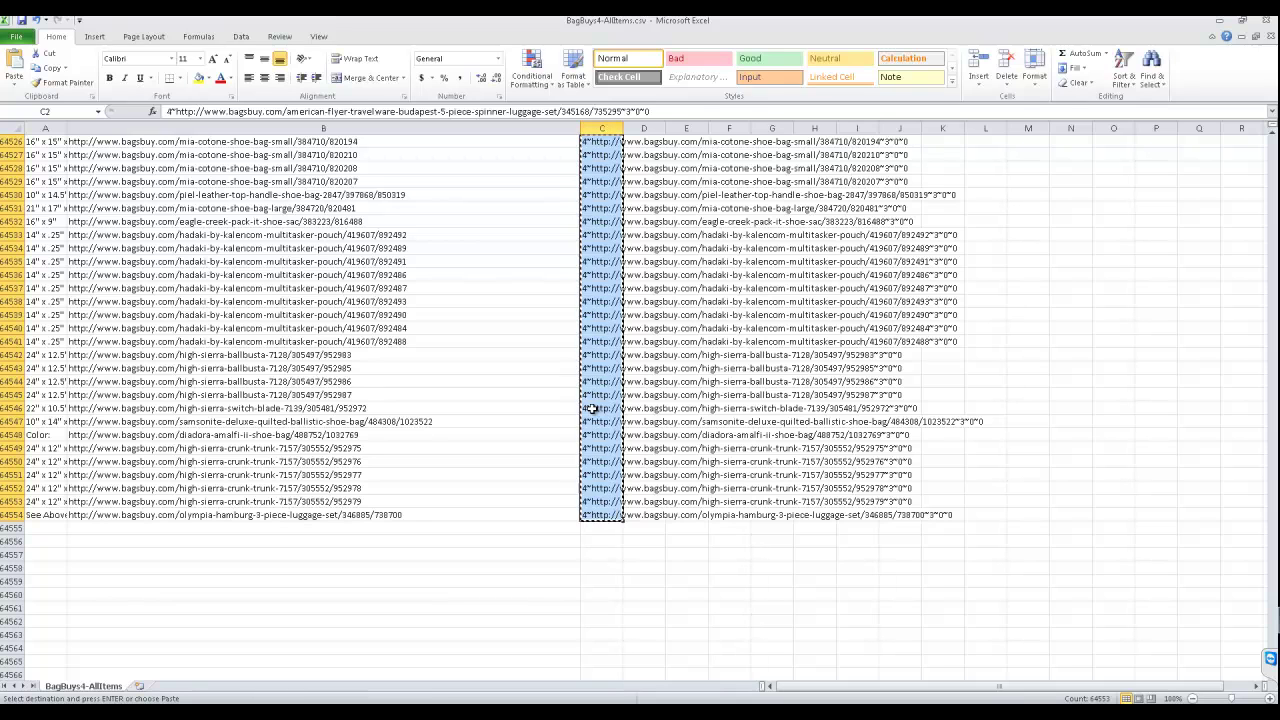
{"action": "key", "text": "alt+Tab"}
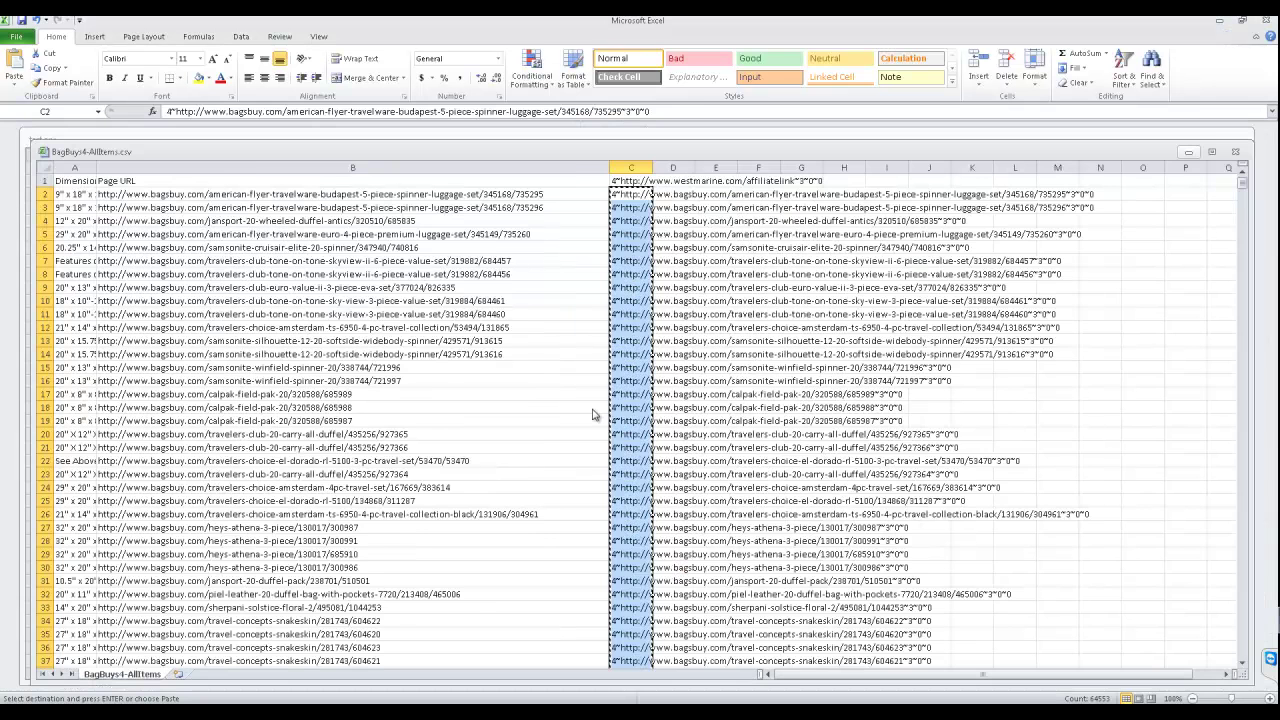
{"action": "key", "text": "ctrl+v"}
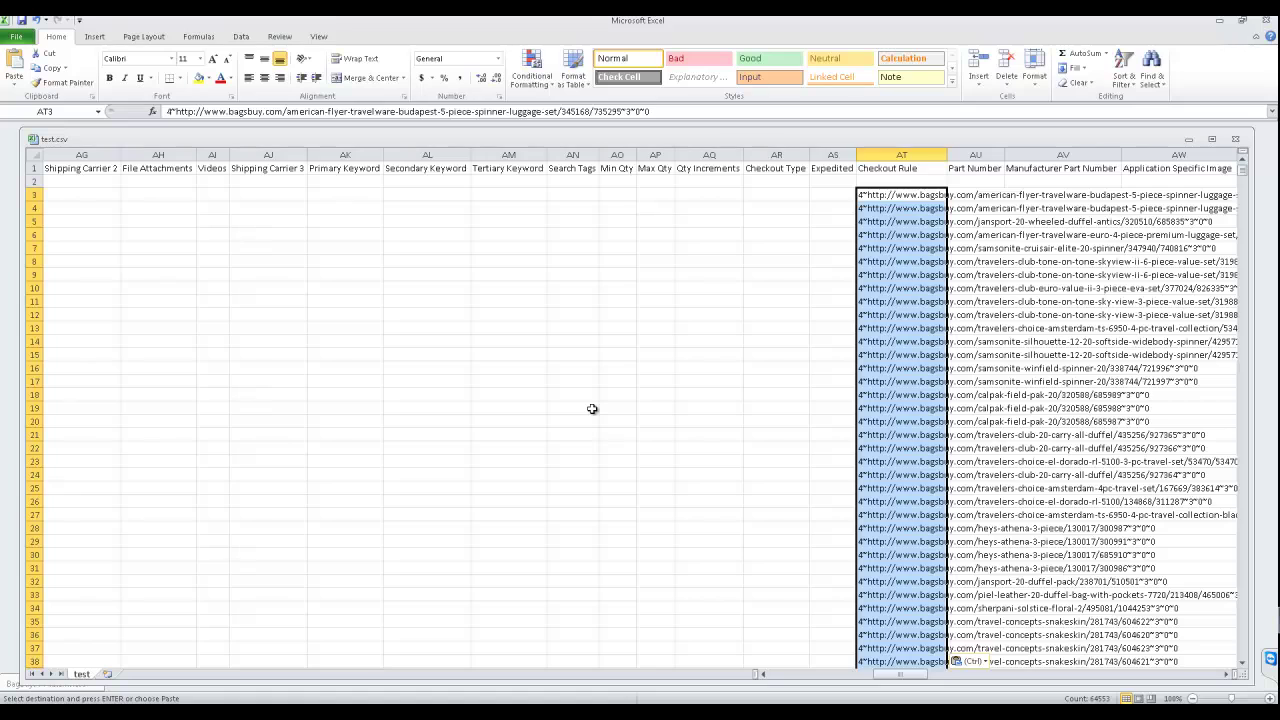
- Look back through the column headers of test.csv from Checkout Rule to Bullet Point
{"action": "key", "text": "Left"}
{"action": "key", "text": "Left"}
{"action": "key", "text": "Left"}
{"action": "key", "text": "Left"}
{"action": "key", "text": "Left"}
{"action": "key", "text": "Left"}
{"action": "key", "text": "Left"}
{"action": "key", "text": "Left"}
{"action": "key", "text": "Left"}
{"action": "key", "text": "Left"}
{"action": "key", "text": "Left"}
{"action": "key", "text": "Left"}
{"action": "key", "text": "Left"}
{"action": "key", "text": "Left"}
{"action": "key", "text": "Left"}
{"action": "key", "text": "Left"}
{"action": "key", "text": "Left"}
{"action": "key", "text": "Left"}
{"action": "key", "text": "Left"}
{"action": "key", "text": "Left"}
{"action": "key", "text": "Left"}
{"action": "key", "text": "Left"}
{"action": "key", "text": "Left"}
{"action": "key", "text": "Left"}
{"action": "key", "text": "Left"}
{"action": "key", "text": "Left"}
{"action": "key", "text": "Left"}
{"action": "key", "text": "Left"}
{"action": "key", "text": "Left"}
{"action": "key", "text": "Left"}
{"action": "key", "text": "Left"}
{"action": "key", "text": "Left"}
{"action": "key", "text": "Left"}
{"action": "key", "text": "Left"}
{"action": "key", "text": "Left"}
{"action": "key", "text": "Left"}
{"action": "key", "text": "Left"}
{"action": "key", "text": "Left"}
{"action": "key", "text": "Left"}
{"action": "key", "text": "Left"}
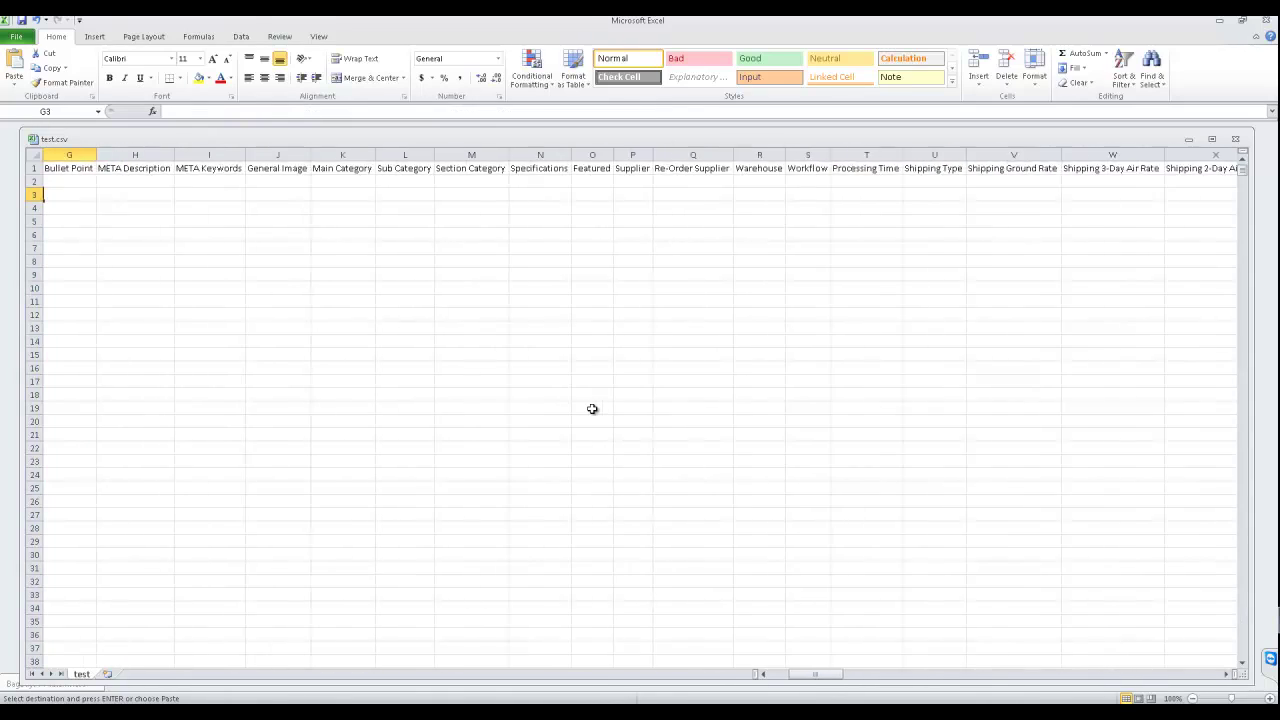
- Insert a new column before Warehouse in sceExport.csv and head it Checkout Rule
{"action": "key", "text": "alt+Tab"}
{"action": "key", "text": "alt+Tab"}
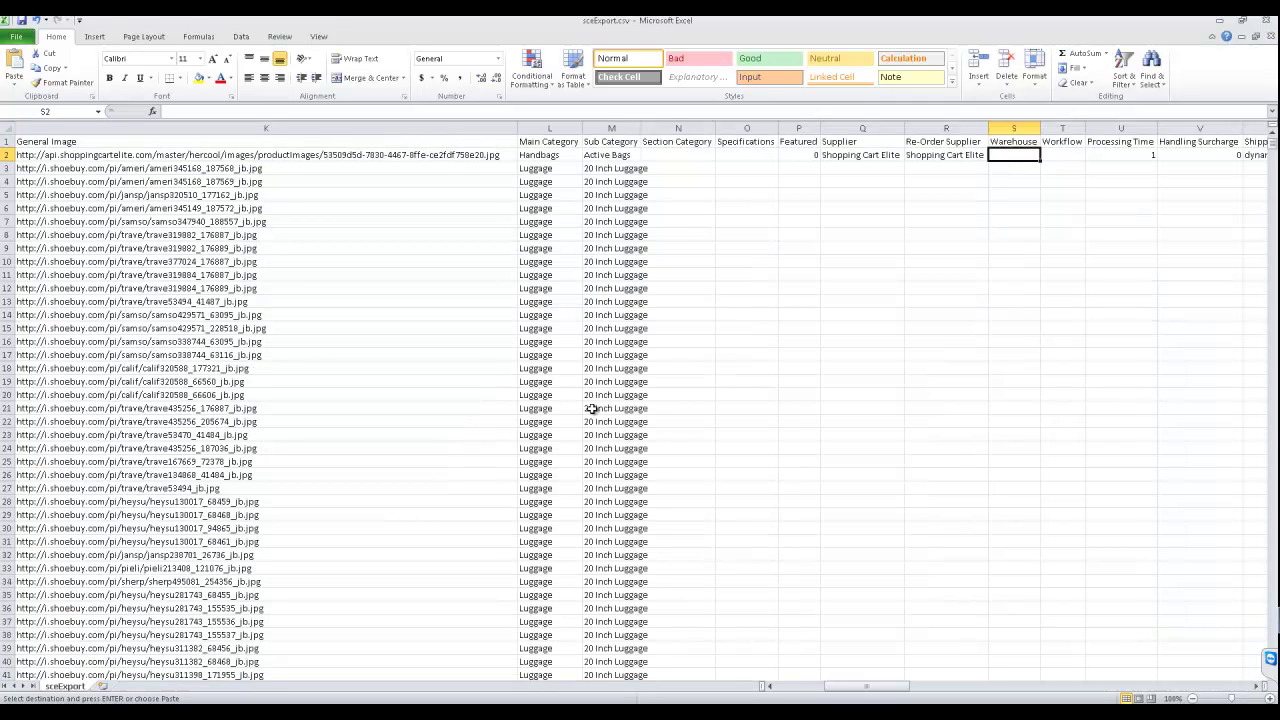
{"action": "left_click", "coordinate": [1013, 129]}
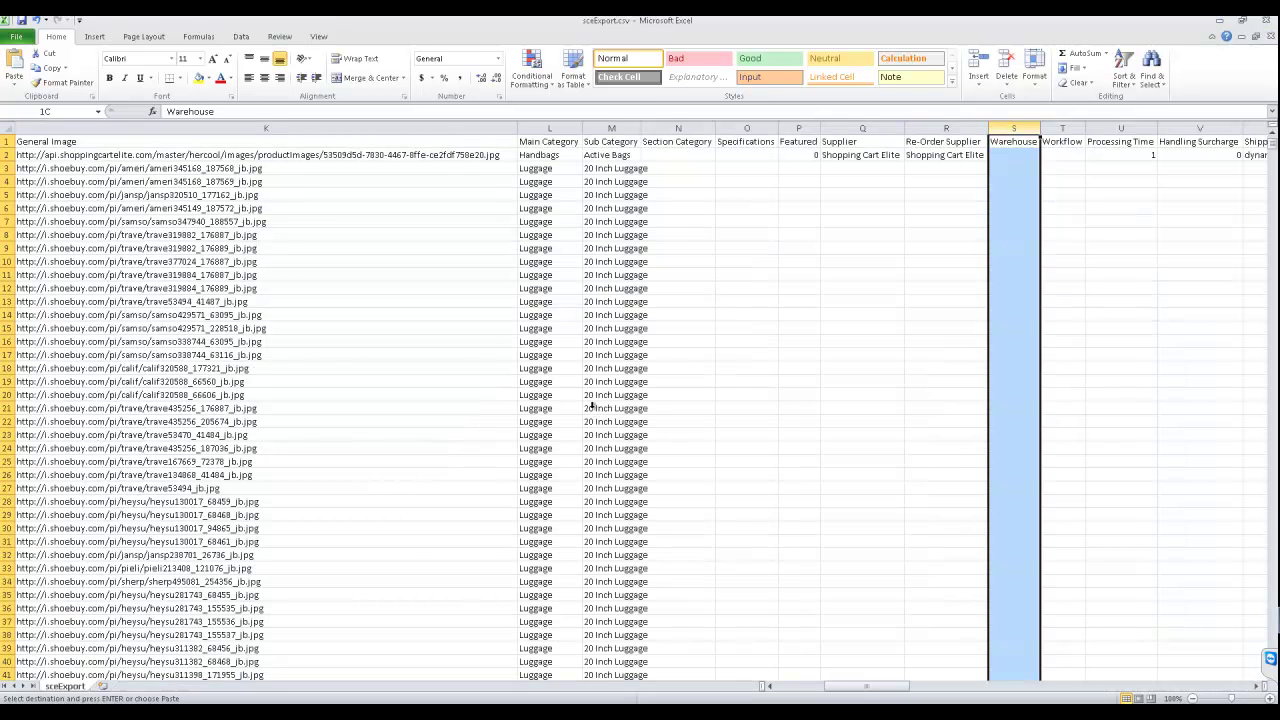
{"action": "right_click", "coordinate": [1025, 129]}
{"action": "left_click", "coordinate": [1080, 217]}
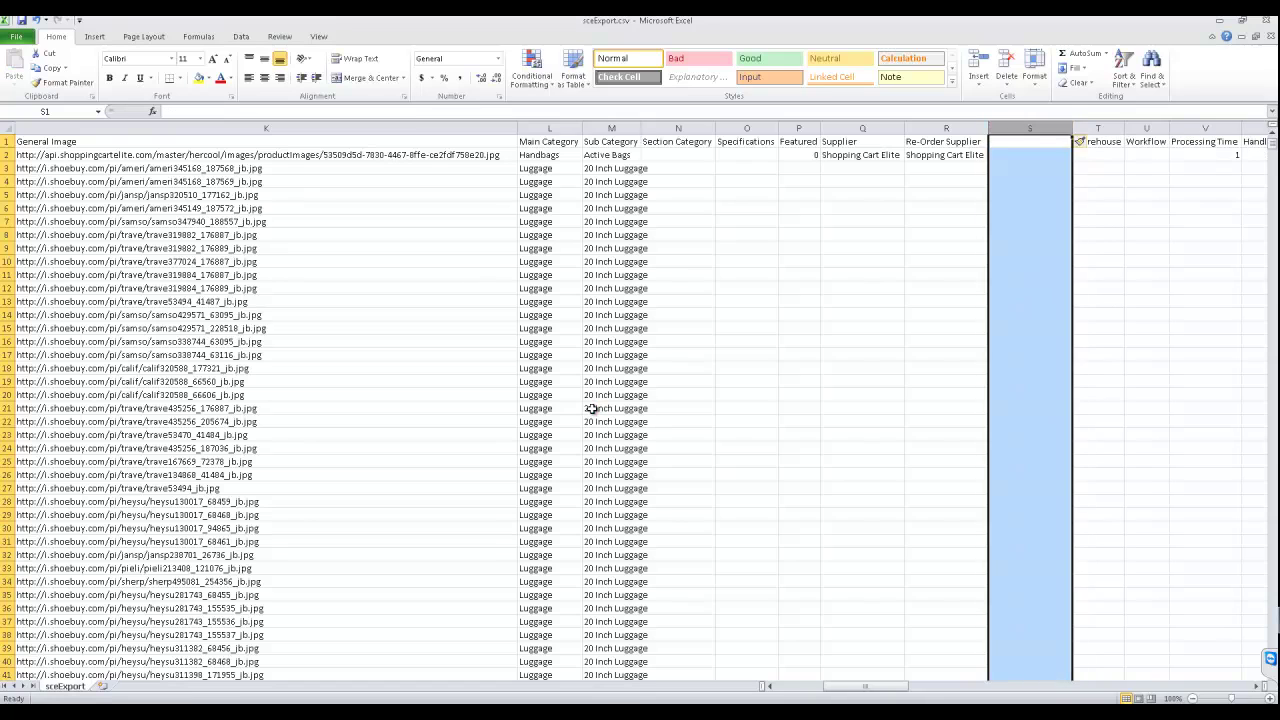
{"action": "type", "text": "Checkout Rule"}
{"action": "key", "text": "Return"}
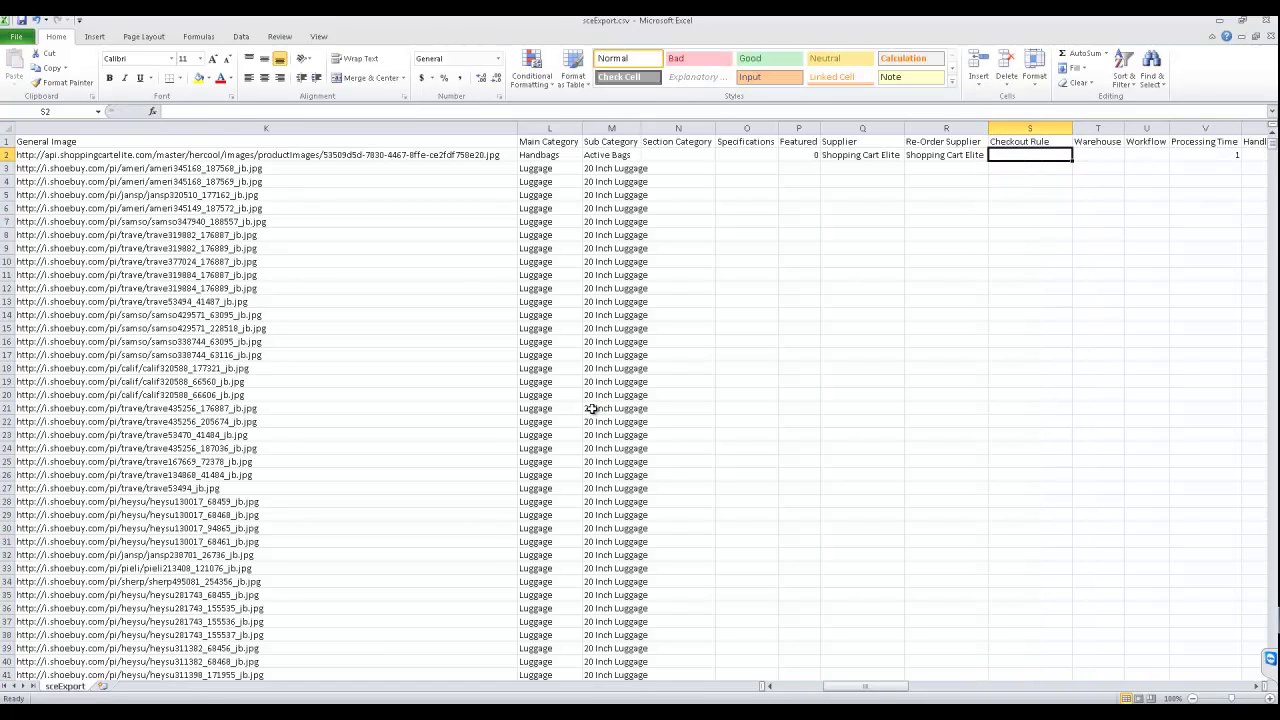
- Copy the checkout rule strings again and paste them into the Checkout Rule column of sceExport.csv, starting at S3
{"action": "key", "text": "Return"}
{"action": "key", "text": "ctrl+s"}
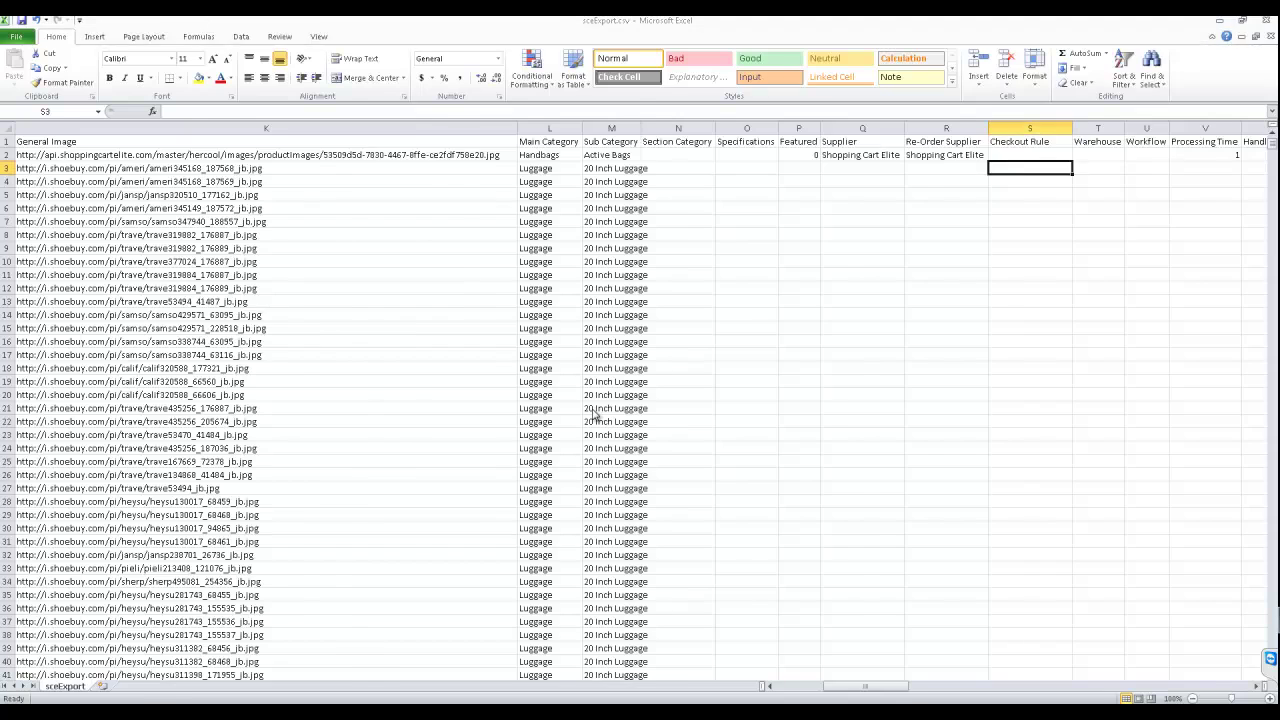
{"action": "key", "text": "alt+Tab"}
{"action": "key", "text": "alt+Tab"}
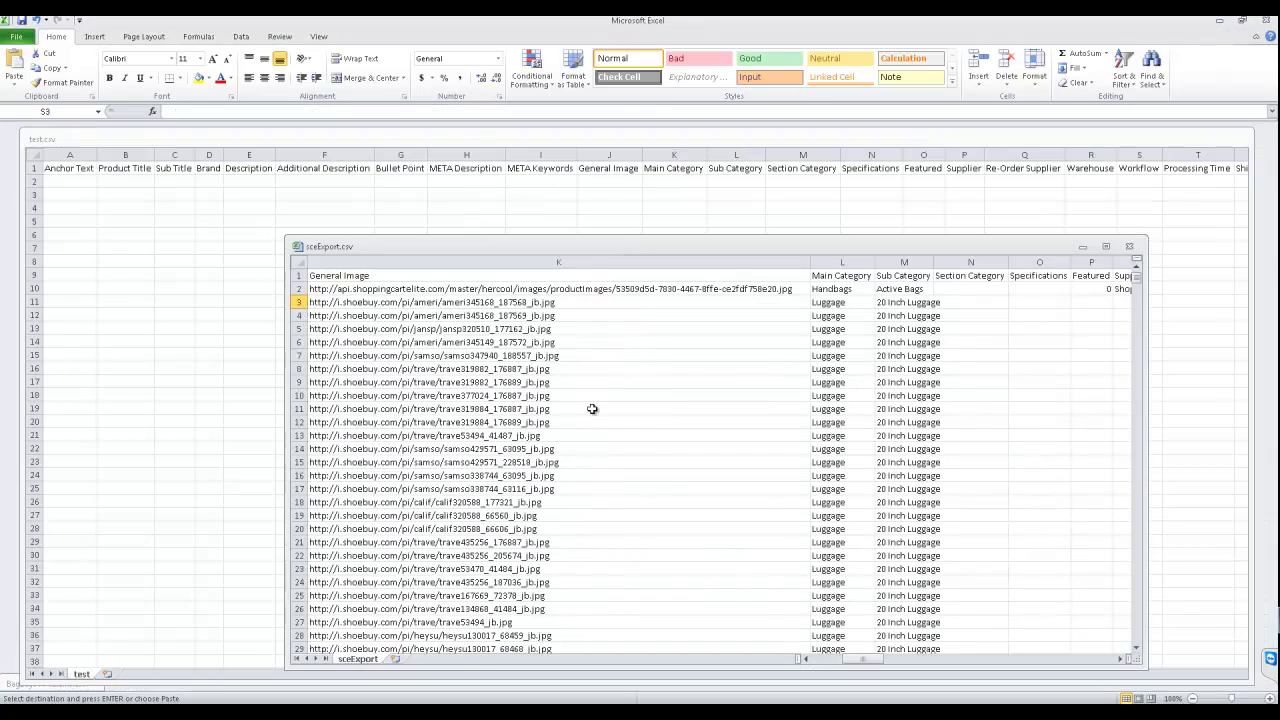
{"action": "key", "text": "ctrl+shift+Down"}
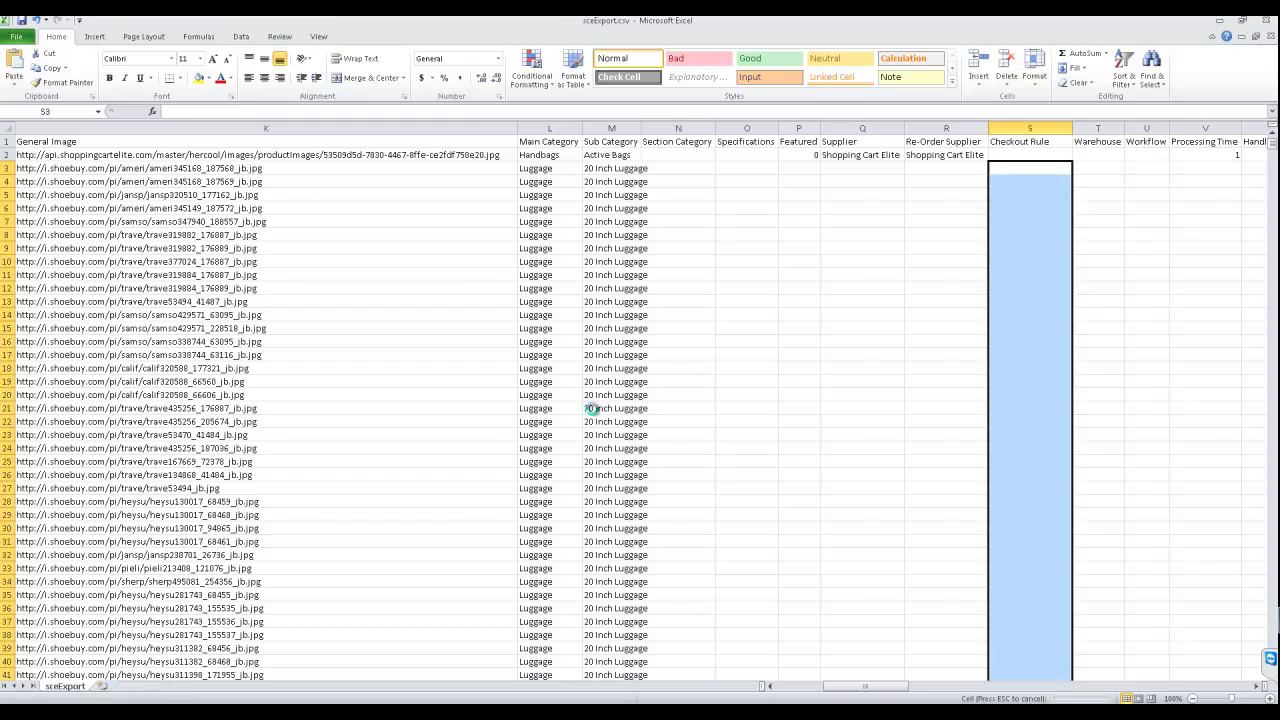
{"action": "key", "text": "ctrl+v"}
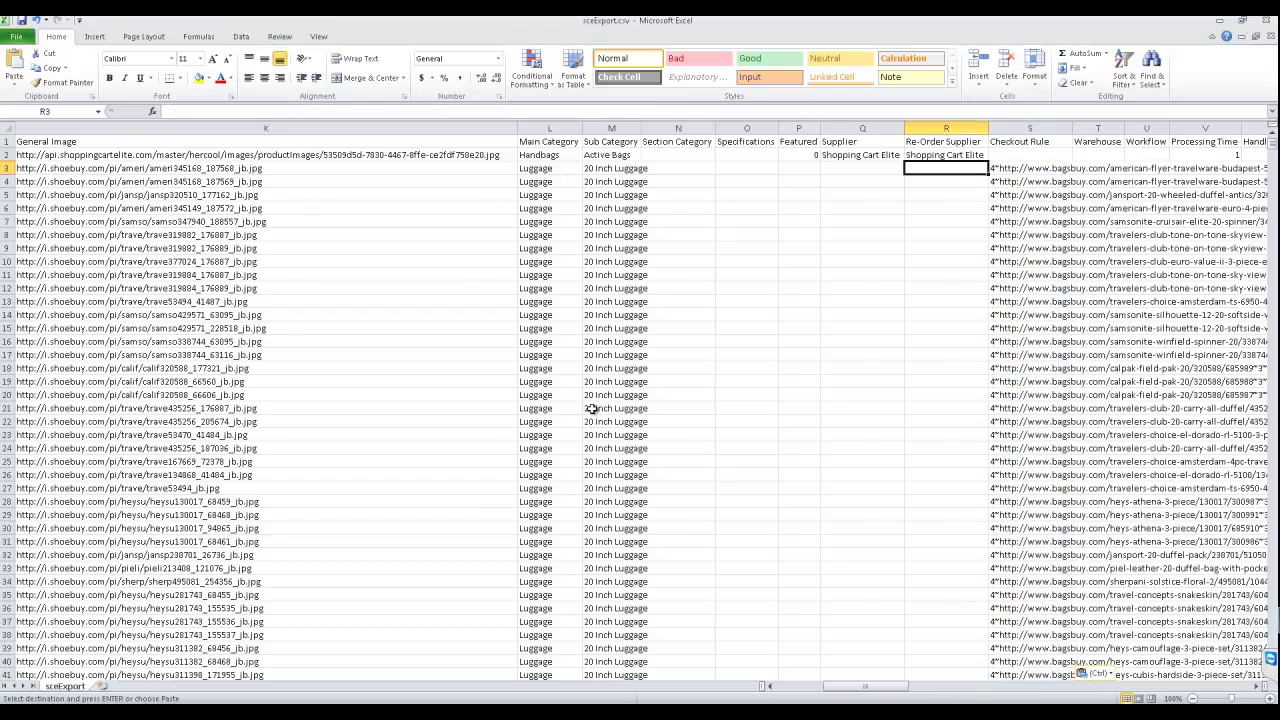
- Fill the Product Type value 1 from A2 down column A to the last product row
{"action": "key", "text": "Home"}
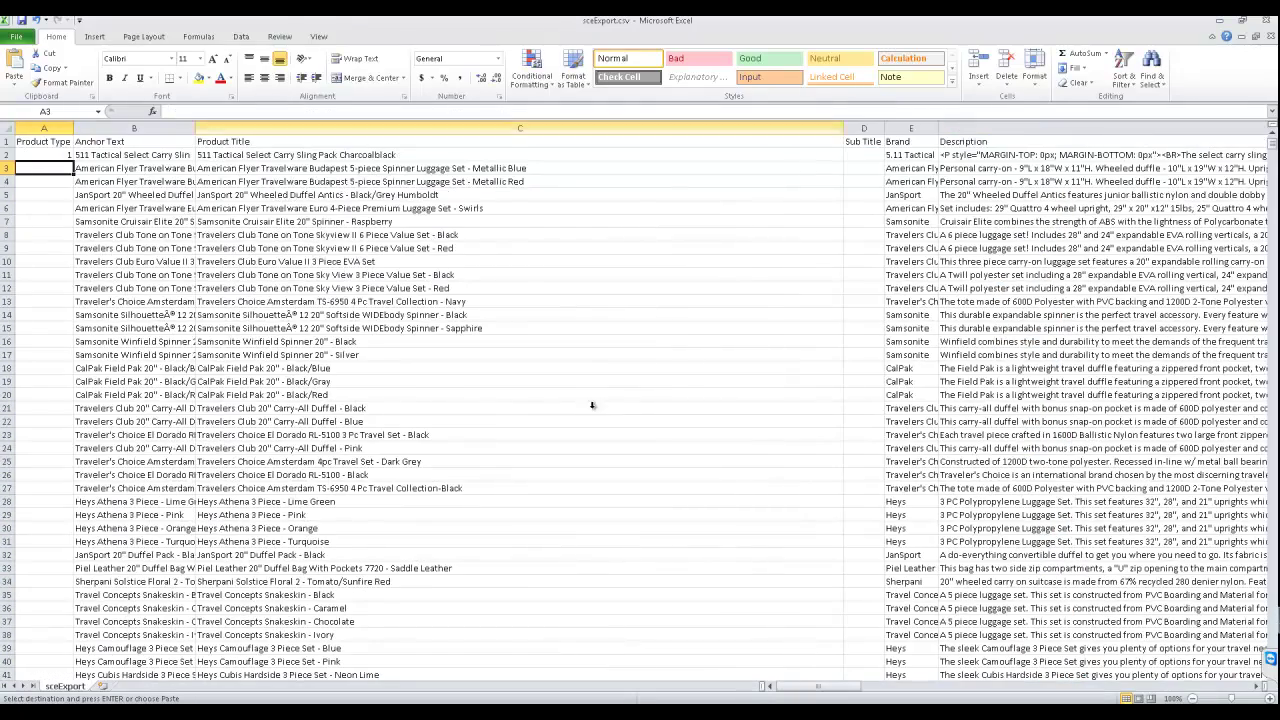
{"action": "key", "text": "Up"}
{"action": "key", "text": "shift+space"}
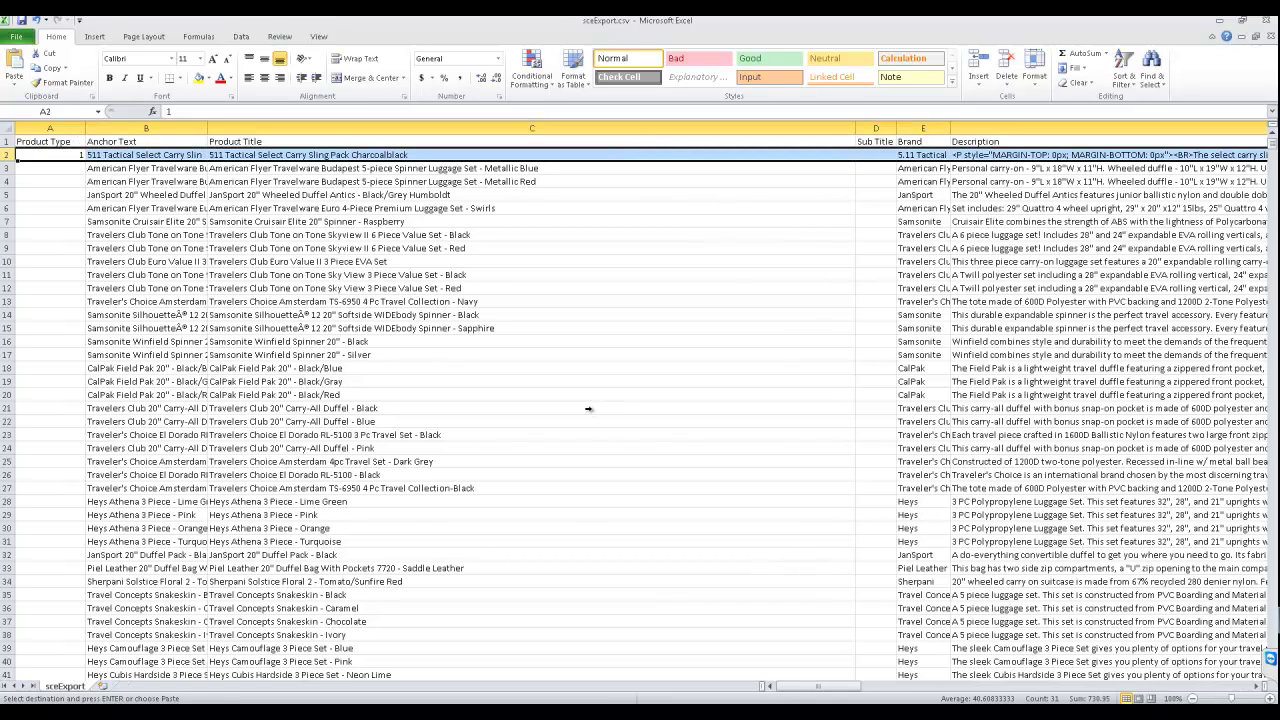
{"action": "key", "text": "Return"}
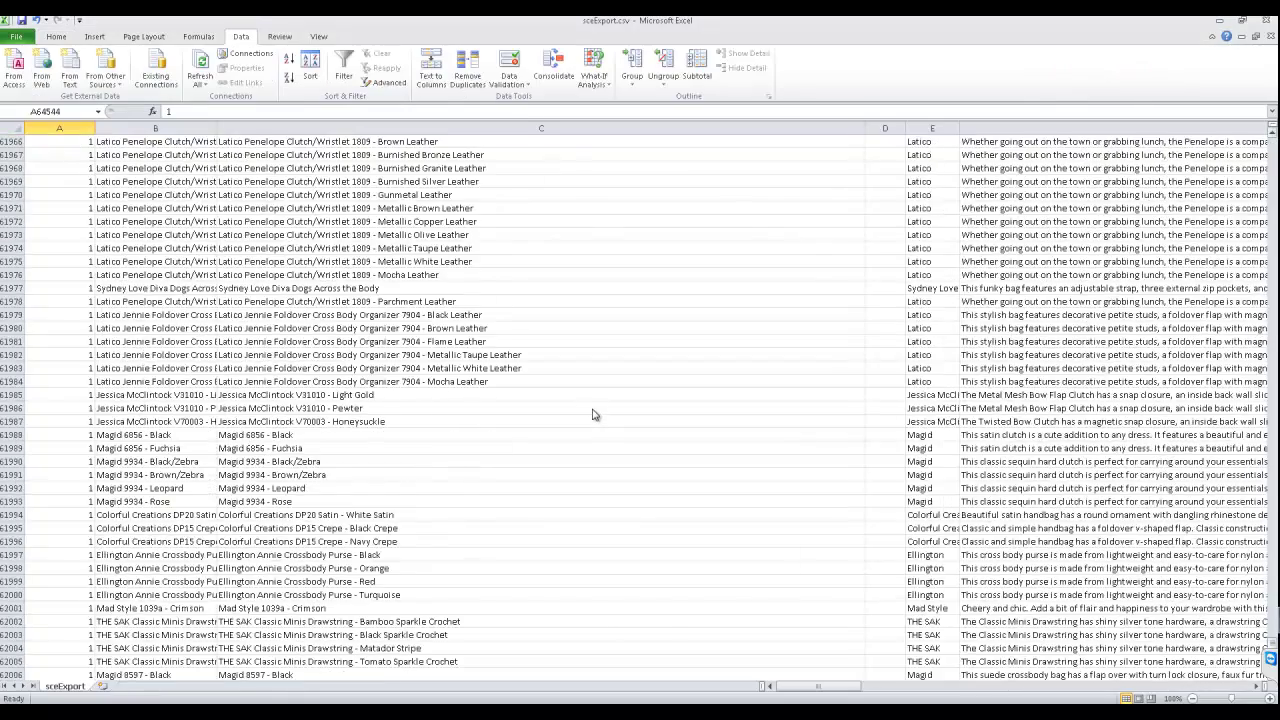
{"action": "left_click_drag", "start_coordinate": [1273, 643], "coordinate": [1273, 140]}
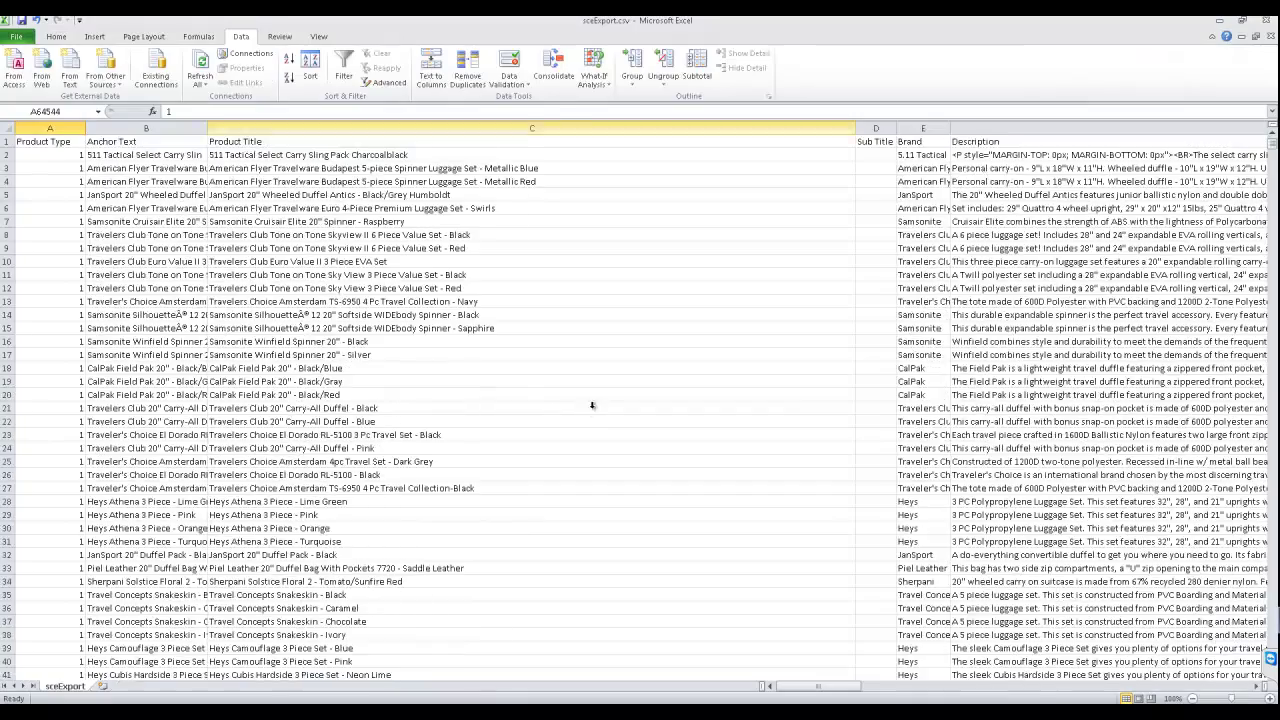
- Look through the columns from Anchor Text to META Description in sceExport.csv
{"action": "left_click", "coordinate": [146, 142]}
{"action": "key", "text": "Down"}
{"action": "key", "text": "Right"}
{"action": "key", "text": "Right"}
{"action": "key", "text": "Right"}
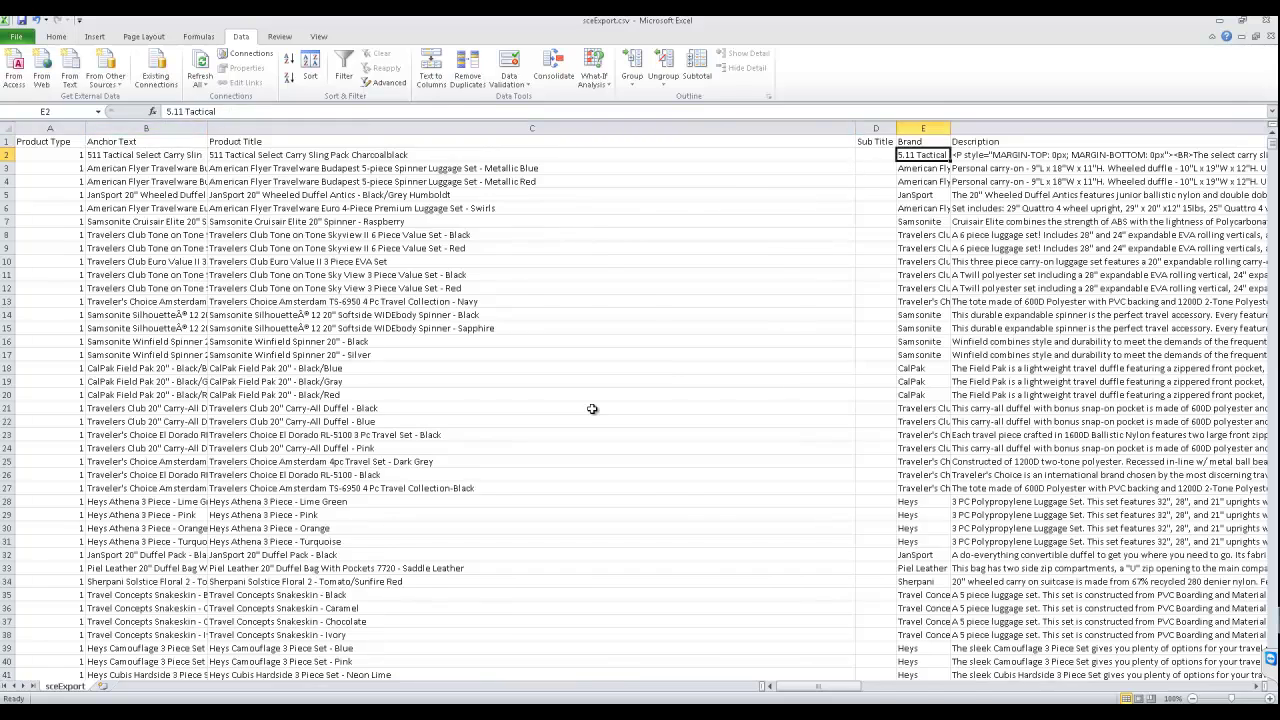
{"action": "key", "text": "Right"}
{"action": "key", "text": "Right"}
{"action": "key", "text": "Right"}
{"action": "key", "text": "Right"}
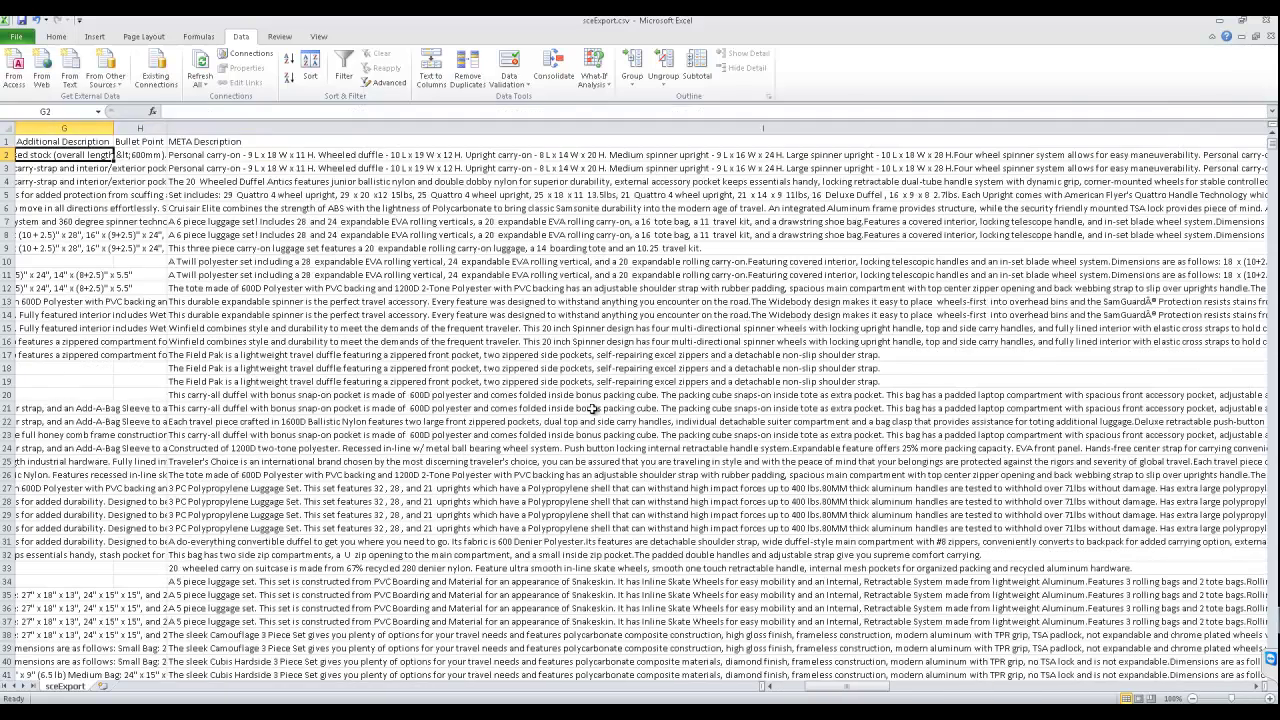
{"action": "key", "text": "Left"}
{"action": "key", "text": "Right"}
{"action": "key", "text": "Right"}
{"action": "key", "text": "Left"}
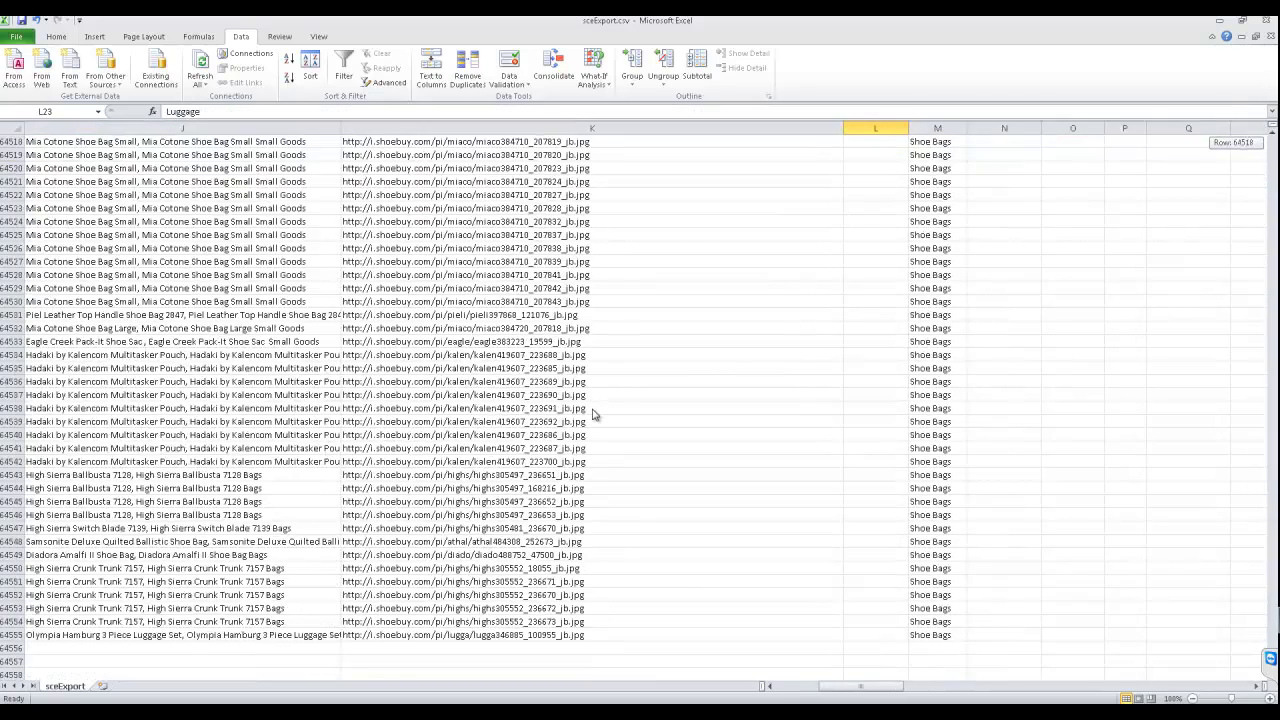
- Look through the columns from General Image to Supplier, back at the start of the product rows
{"action": "left_click_drag", "start_coordinate": [1272, 660], "coordinate": [1272, 142]}
{"action": "key", "text": "Right"}
{"action": "key", "text": "Right"}
{"action": "key", "text": "Right"}
{"action": "key", "text": "Right"}
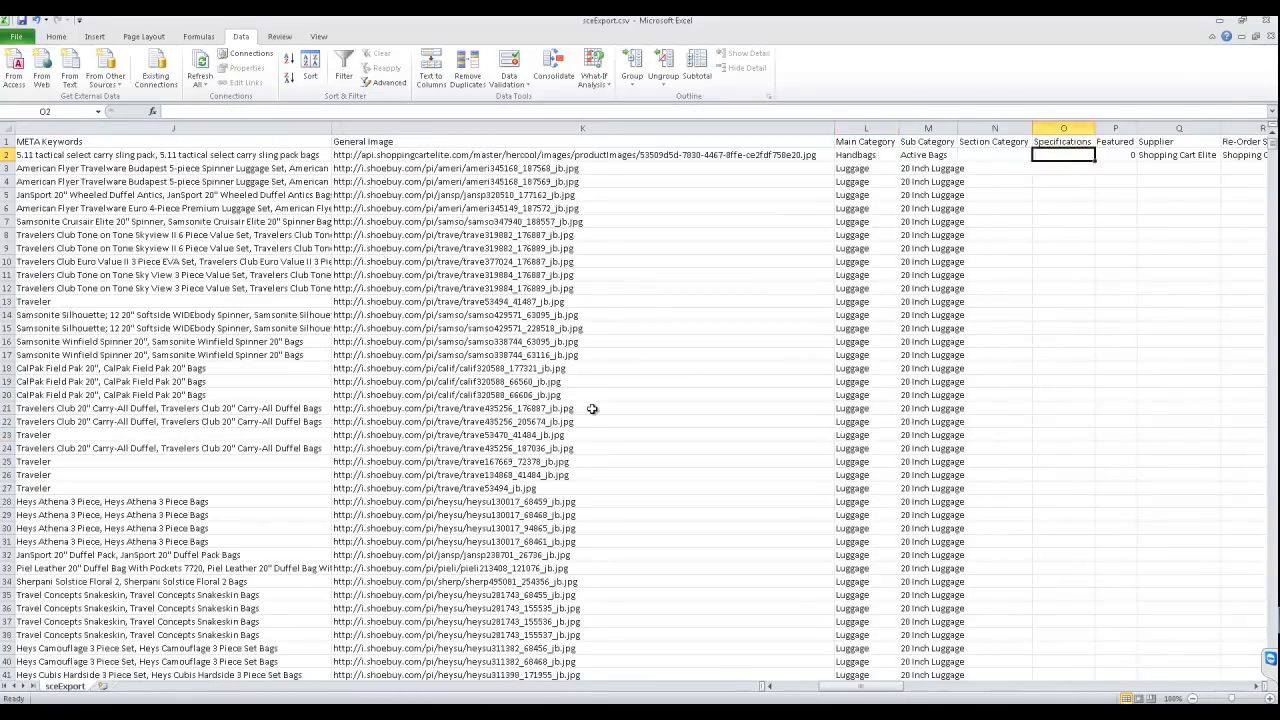
{"action": "key", "text": "Left"}
{"action": "key", "text": "Left"}
{"action": "key", "text": "Left"}
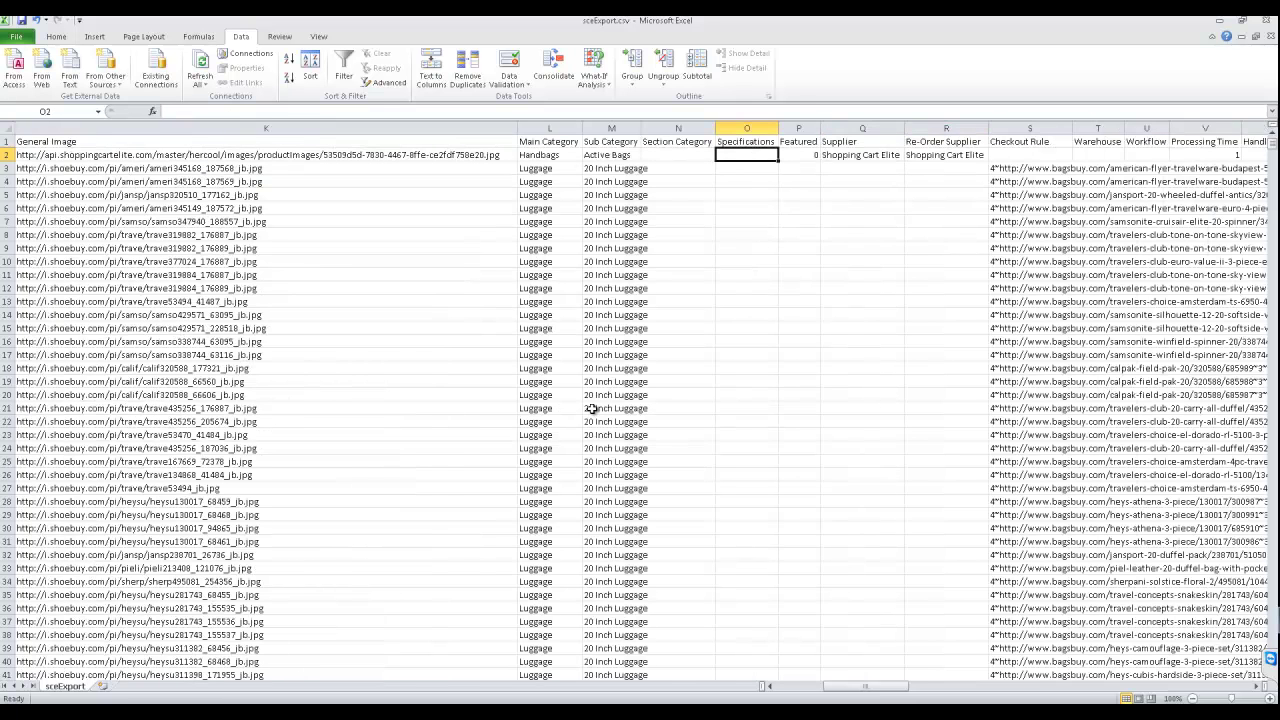
{"action": "key", "text": "Right"}
{"action": "key", "text": "Right"}
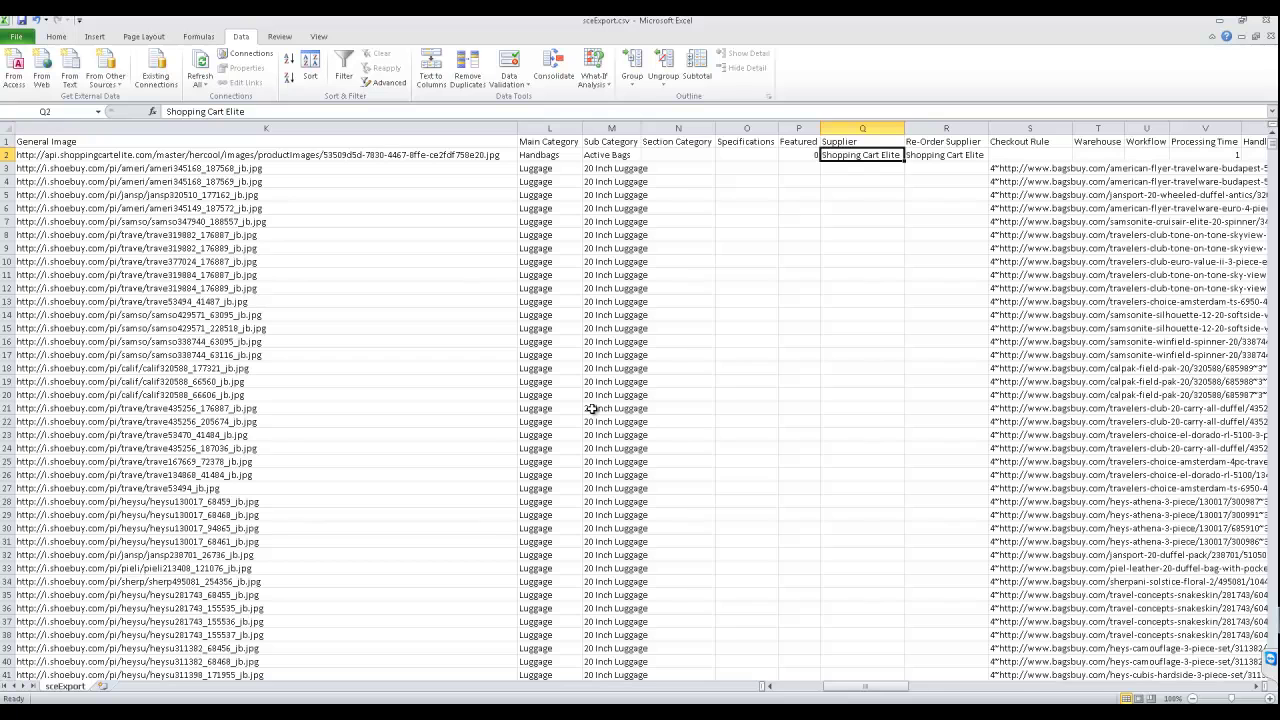
- Try to fill the Featured, Supplier and Re-Order Supplier values down from row 2 alone, and undo the fill
{"action": "key", "text": "Left"}
{"action": "key", "text": "shift+Right"}
{"action": "key", "text": "shift+Right"}
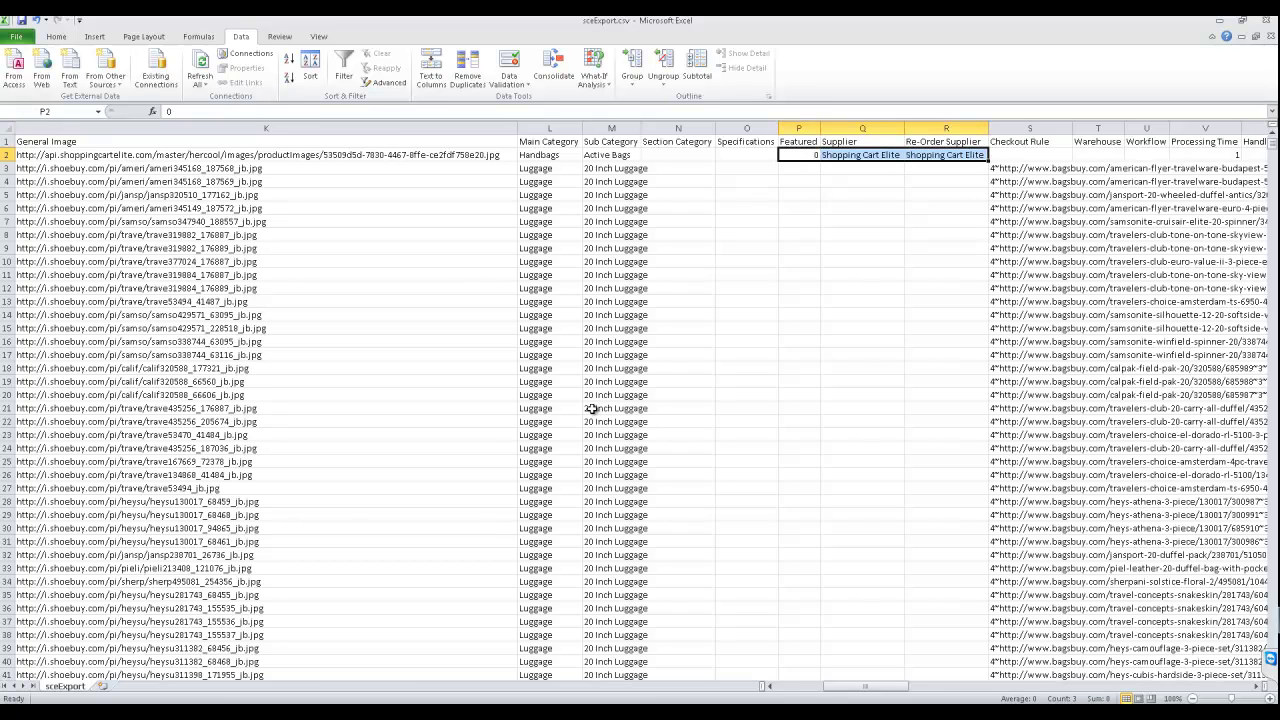
{"action": "key", "text": "shift+Left"}
{"action": "key", "text": "shift+Left"}
{"action": "key", "text": "shift+Right"}
{"action": "key", "text": "shift+Right"}
{"action": "double_click", "coordinate": [988, 161]}
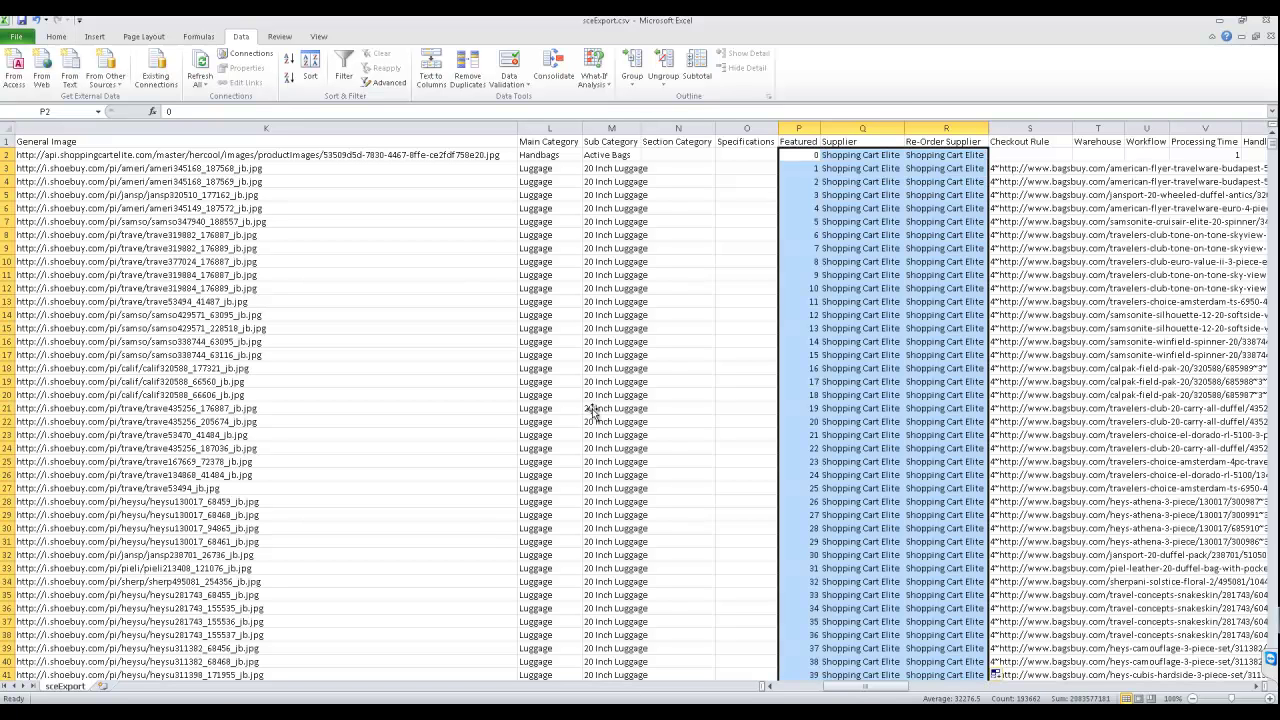
{"action": "key", "text": "ctrl+z"}
- Copy the row 2 Featured, Supplier and Re-Order Supplier values into row 3 and fill both rows down all product rows
{"action": "left_click", "coordinate": [946, 182]}
{"action": "left_click_drag", "start_coordinate": [799, 155], "coordinate": [946, 155]}
{"action": "key", "text": "ctrl+c"}
{"action": "left_click", "coordinate": [799, 168]}
{"action": "key", "text": "ctrl+v"}
{"action": "left_click", "coordinate": [862, 195]}
{"action": "left_click_drag", "start_coordinate": [799, 155], "coordinate": [946, 168]}
{"action": "double_click", "coordinate": [988, 174]}
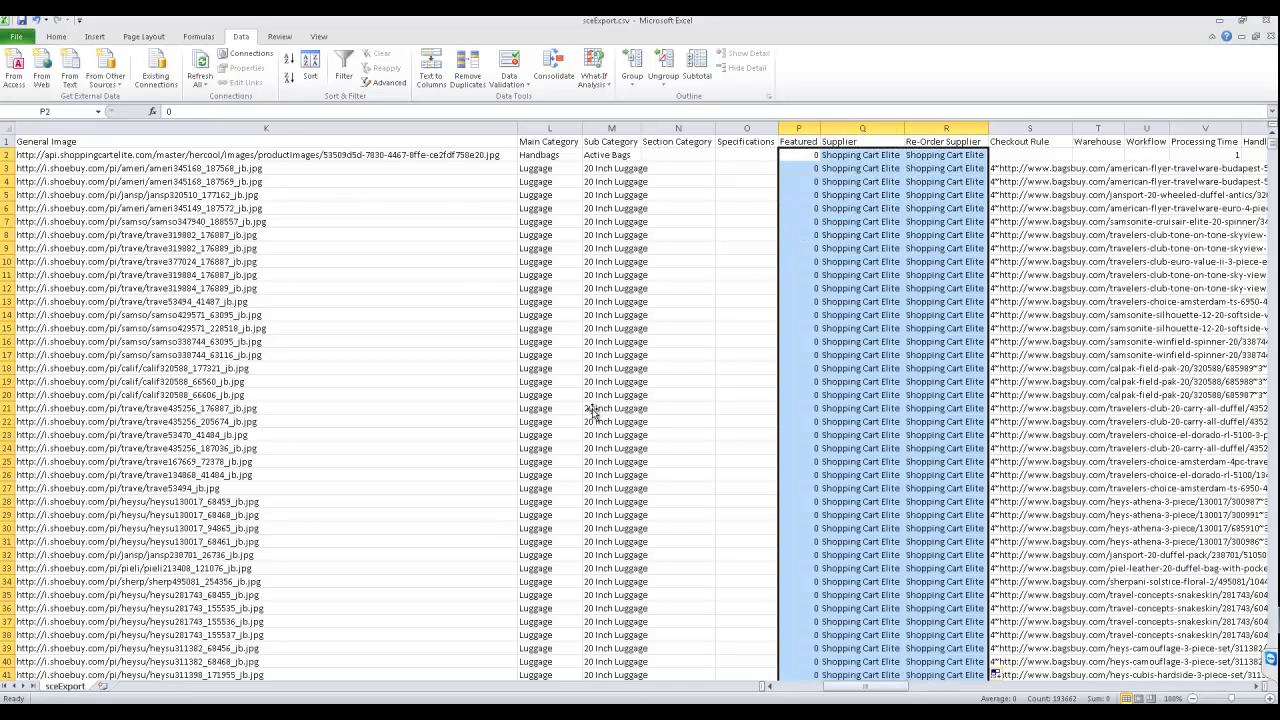
- Look over the row 2 entries from Section Category to Processing Time
{"action": "key", "text": "Right"}
{"action": "key", "text": "Right"}
{"action": "key", "text": "Right"}
{"action": "key", "text": "Right"}
{"action": "key", "text": "Right"}
{"action": "key", "text": "Right"}
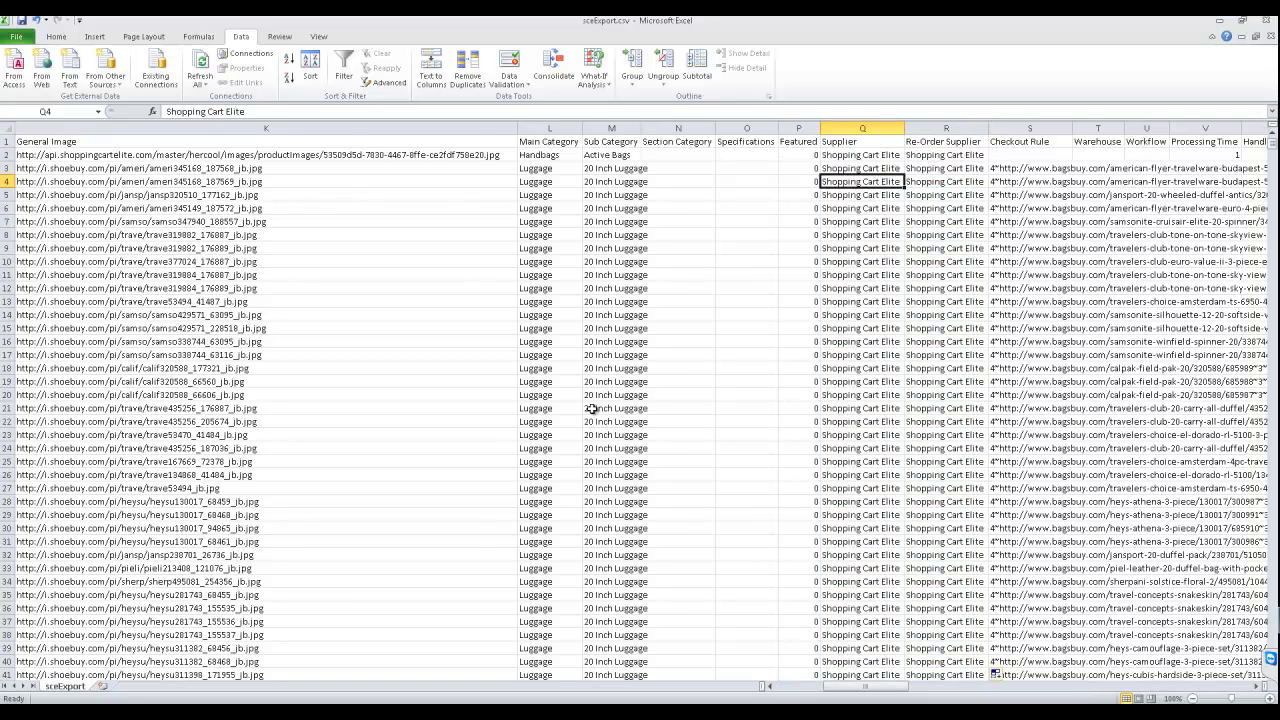
{"action": "key", "text": "Right"}
{"action": "key", "text": "Left"}
{"action": "key", "text": "Left"}
{"action": "key", "text": "Left"}
{"action": "key", "text": "Left"}
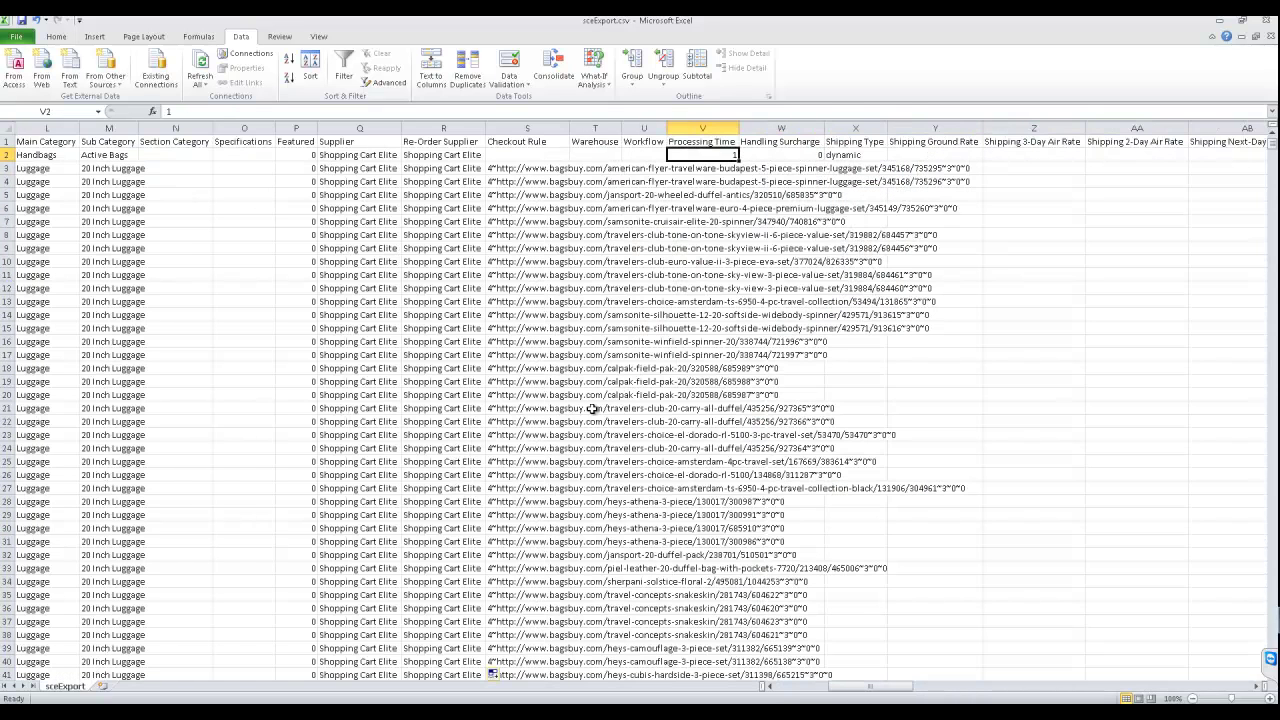
{"action": "key", "text": "Left"}
{"action": "key", "text": "Left"}
{"action": "key", "text": "Left"}
{"action": "key", "text": "Left"}
{"action": "key", "text": "Left"}
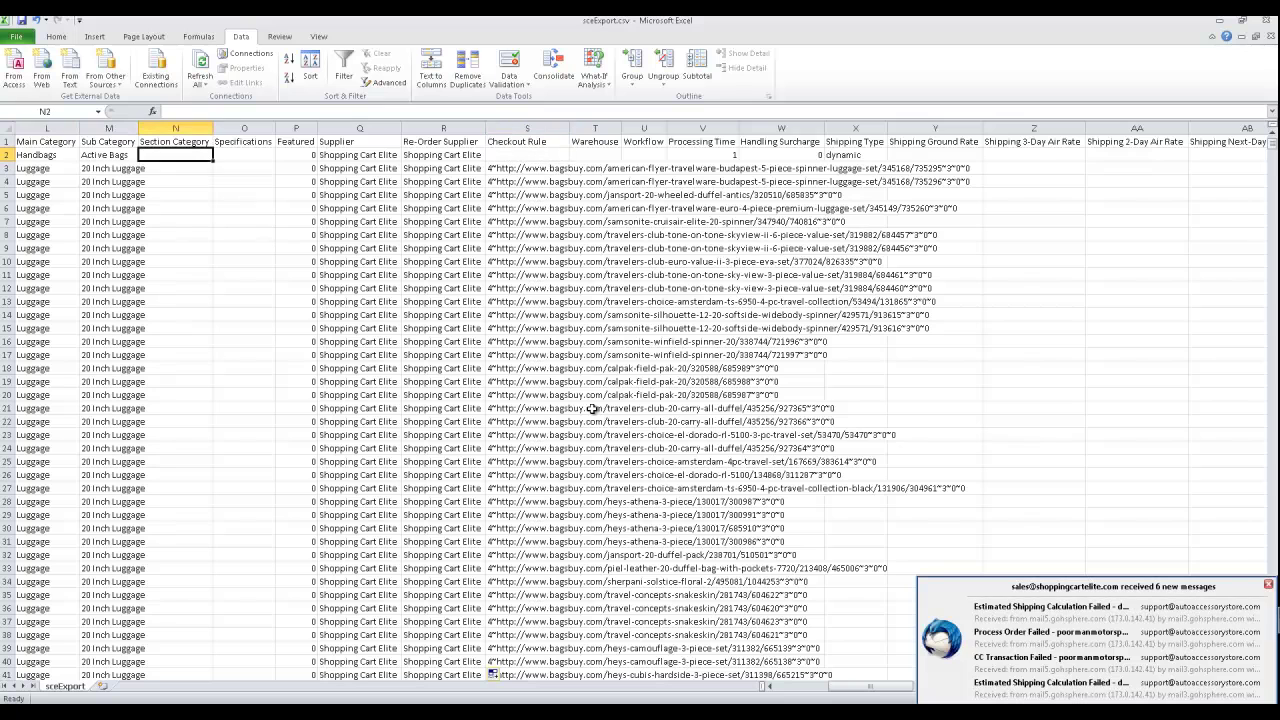
{"action": "key", "text": "Right"}
{"action": "key", "text": "Right"}
{"action": "key", "text": "Right"}
{"action": "key", "text": "Right"}
{"action": "key", "text": "Right"}
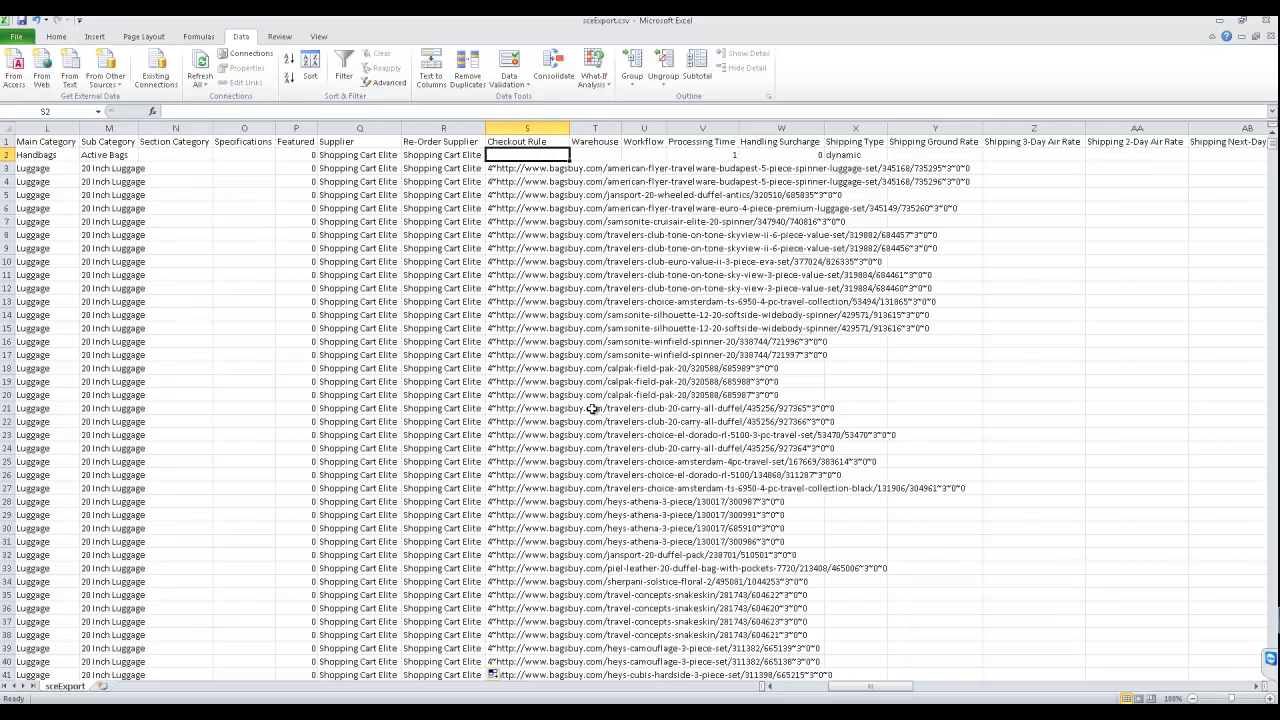
- Examine the Checkout Rule strings in S6:S24
{"action": "key", "text": "Down"}
{"action": "key", "text": "Down"}
{"action": "key", "text": "Down"}
{"action": "key", "text": "Down"}
{"action": "key", "text": "shift+Down"}
{"action": "key", "text": "shift+Down"}
{"action": "key", "text": "shift+Down"}
{"action": "key", "text": "shift+Down"}
{"action": "key", "text": "shift+Down"}
{"action": "key", "text": "shift+Down"}
{"action": "key", "text": "shift+Down"}
{"action": "key", "text": "shift+Down"}
{"action": "key", "text": "shift+Down"}
{"action": "key", "text": "shift+Down"}
{"action": "key", "text": "shift+Down"}
{"action": "key", "text": "shift+Down"}
{"action": "key", "text": "shift+Down"}
{"action": "key", "text": "shift+Down"}
{"action": "key", "text": "shift+Down"}
{"action": "key", "text": "shift+Down"}
{"action": "key", "text": "shift+Down"}
{"action": "key", "text": "shift+Down"}
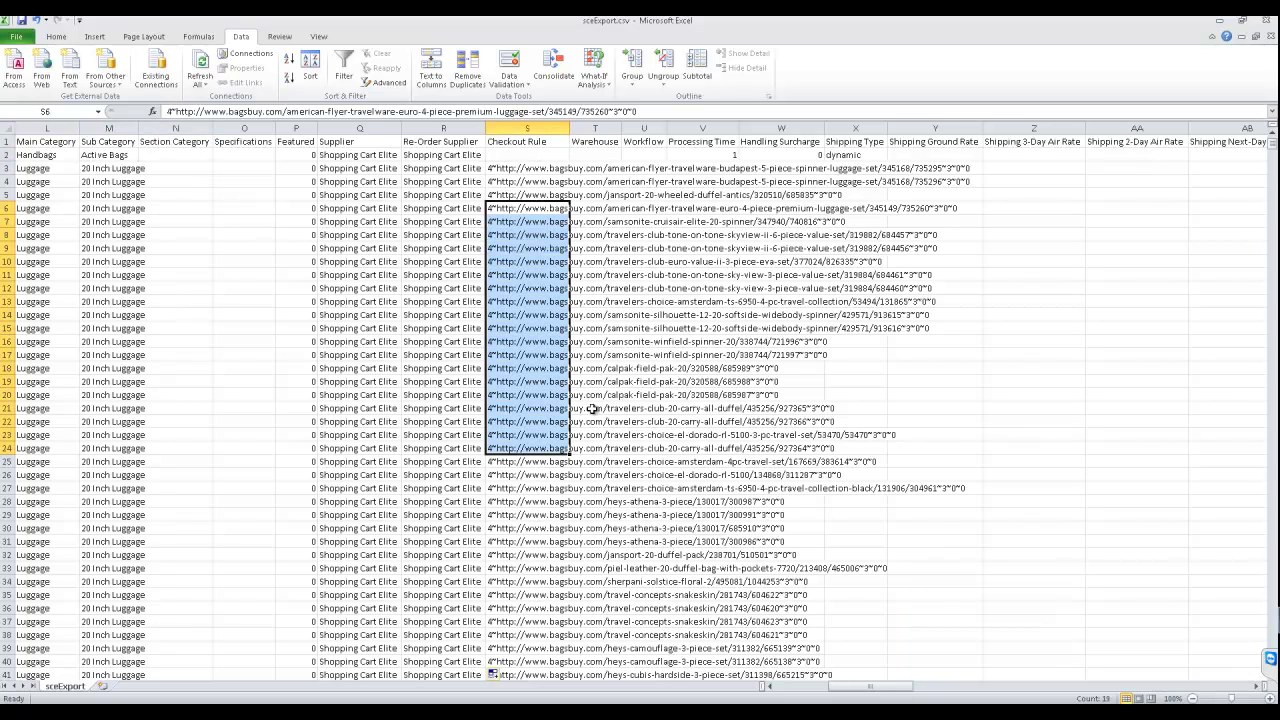
{"action": "key", "text": "Up"}
{"action": "key", "text": "Up"}
{"action": "key", "text": "Up"}
{"action": "key", "text": "Up"}
- Copy the row 2 Processing Time, Handling Surcharge and Shipping Type values into row 3 and fill both rows down all product rows
{"action": "key", "text": "Right"}
{"action": "key", "text": "Right"}
{"action": "key", "text": "Right"}
{"action": "key", "text": "shift+Right"}
{"action": "key", "text": "shift+Right"}
{"action": "key", "text": "ctrl+c"}
{"action": "key", "text": "Down"}
{"action": "key", "text": "ctrl+v"}
{"action": "key", "text": "ctrl"}
{"action": "key", "text": "Escape"}
{"action": "key", "text": "Escape"}
{"action": "key", "text": "Up"}
{"action": "key", "text": "shift+Right"}
{"action": "key", "text": "shift+Right"}
{"action": "key", "text": "shift+Down"}
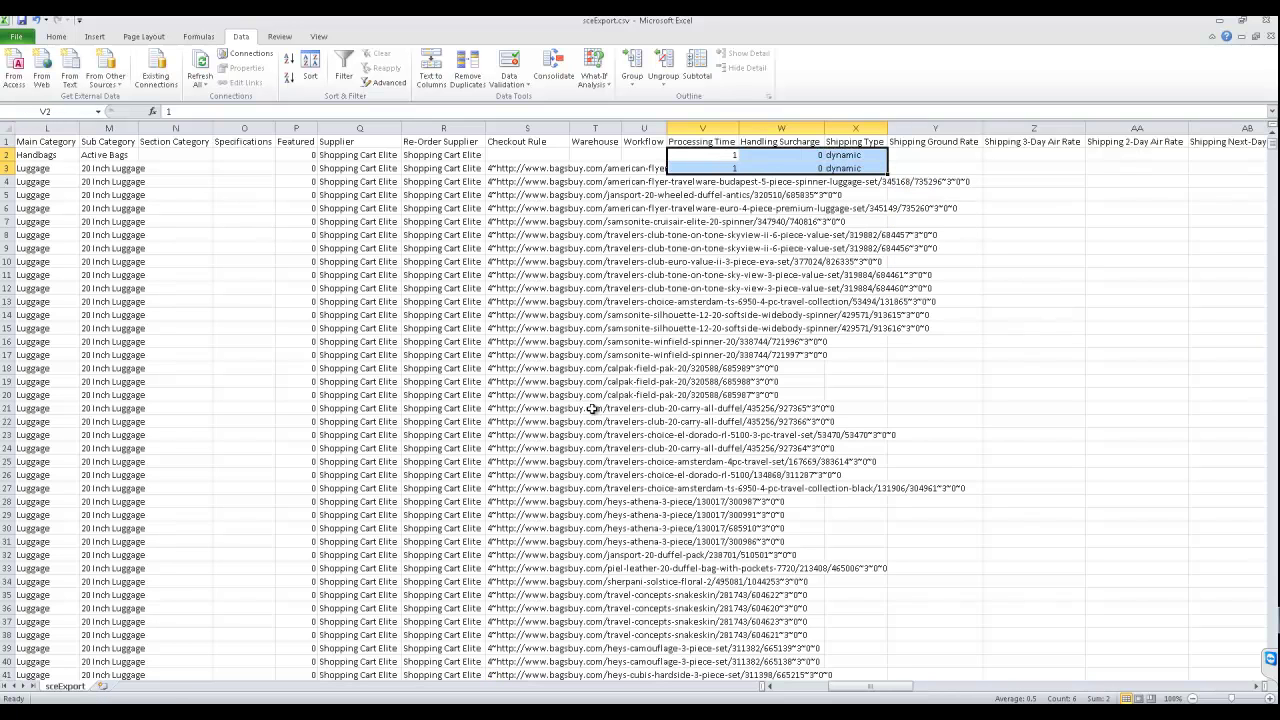
{"action": "double_click", "coordinate": [887, 174]}
- Look through the columns from Shipping Ground Rate to Application Specifications
{"action": "key", "text": "Right"}
{"action": "key", "text": "Right"}
{"action": "key", "text": "Right"}
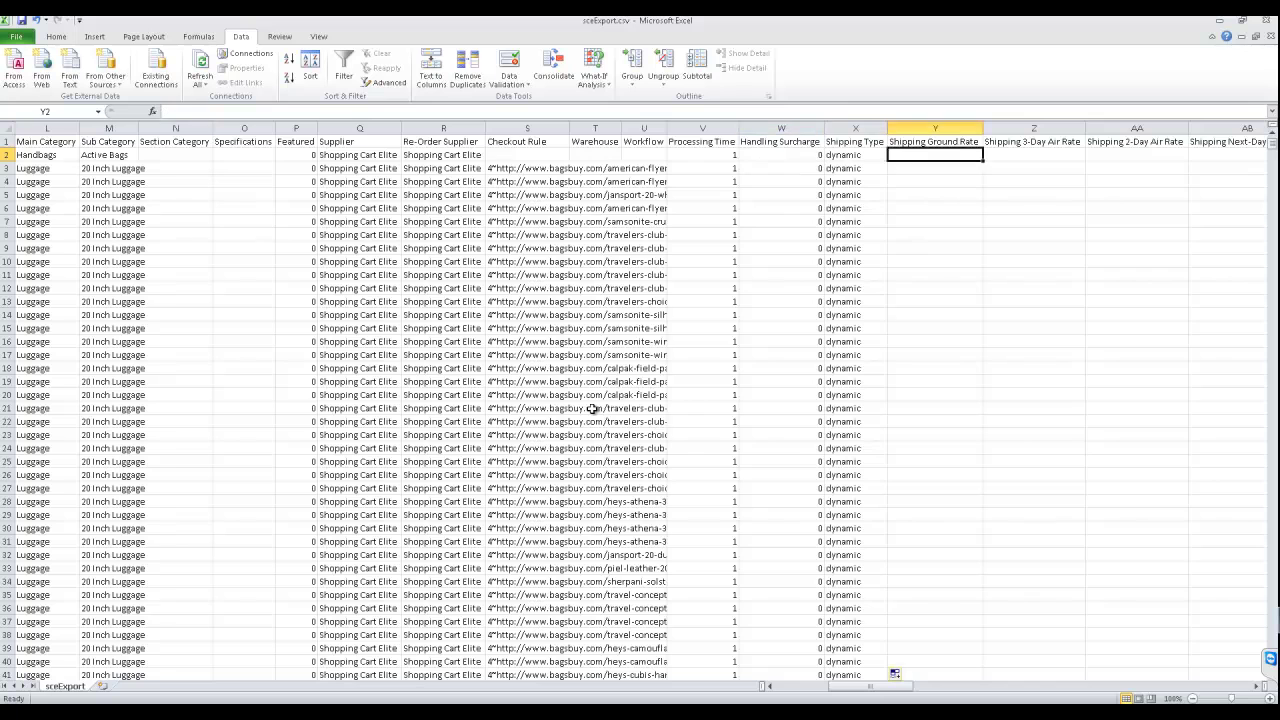
{"action": "key", "text": "Right"}
{"action": "key", "text": "Right"}
{"action": "key", "text": "Right"}
{"action": "key", "text": "Right"}
{"action": "key", "text": "Right"}
{"action": "key", "text": "Right"}
{"action": "key", "text": "Right"}
{"action": "key", "text": "Right"}
{"action": "key", "text": "Right"}
{"action": "key", "text": "Right"}
{"action": "key", "text": "Right"}
{"action": "key", "text": "Right"}
{"action": "key", "text": "Right"}
{"action": "key", "text": "Right"}
{"action": "key", "text": "Right"}
{"action": "key", "text": "Left"}
{"action": "key", "text": "Left"}
{"action": "key", "text": "Left"}
- Fill the row 2 Part Number with 1 from Items Per Qty, and copy the row 2 Qty and Items Per Qty values into row 3
{"action": "key", "text": "ctrl+r"}
{"action": "key", "text": "Left"}
{"action": "key", "text": "Left"}
{"action": "key", "text": "shift+Right"}
{"action": "key", "text": "ctrl+c"}
{"action": "key", "text": "Down"}
{"action": "key", "text": "ctrl+v"}
{"action": "key", "text": "Escape"}
- Fill the Qty and Items Per Qty values of 1 down all product rows
{"action": "key", "text": "Down"}
{"action": "key", "text": "Down"}
{"action": "key", "text": "Right"}
{"action": "key", "text": "Right"}
{"action": "key", "text": "Up"}
{"action": "key", "text": "Up"}
{"action": "key", "text": "Up"}
{"action": "key", "text": "Left"}
{"action": "key", "text": "Left"}
{"action": "key", "text": "shift+Right"}
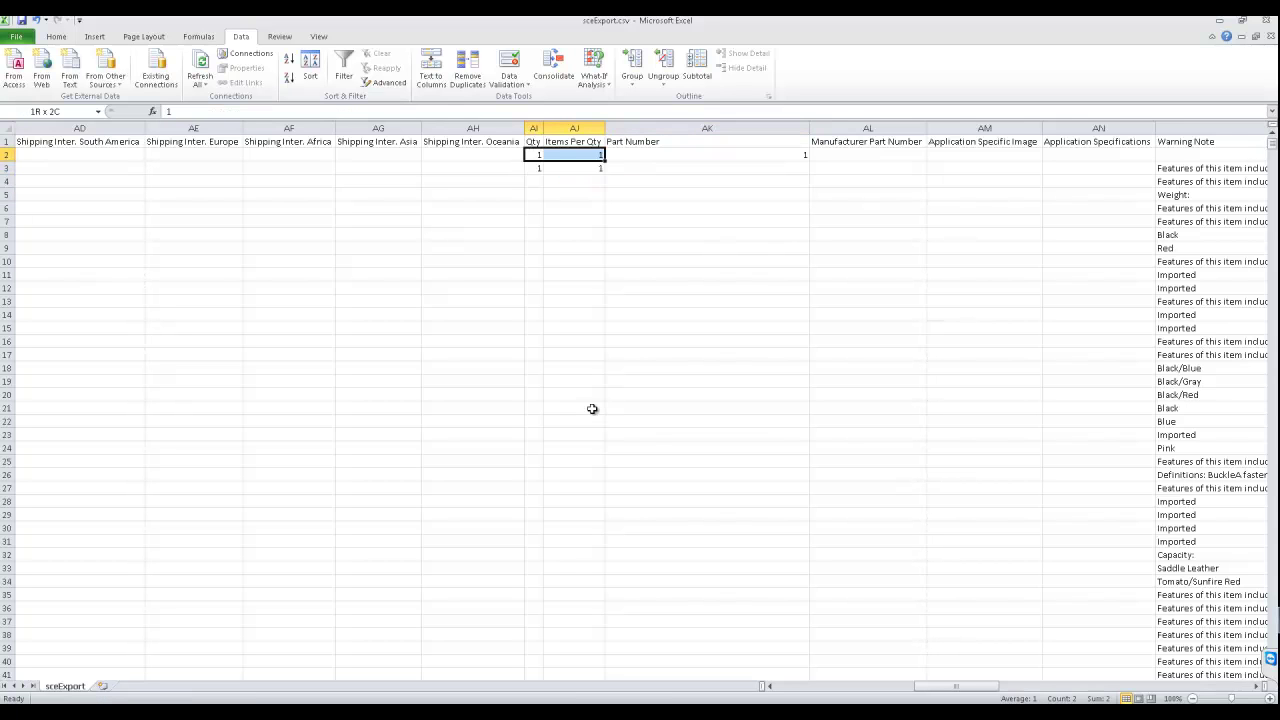
{"action": "key", "text": "shift+Down"}
{"action": "key", "text": "shift+Down"}
{"action": "key", "text": "shift+Down"}
{"action": "key", "text": "shift+Down"}
{"action": "key", "text": "shift+Down"}
{"action": "key", "text": "shift+Down"}
{"action": "key", "text": "shift+Down"}
{"action": "key", "text": "shift+Down"}
{"action": "key", "text": "shift+Down"}
{"action": "key", "text": "shift+Down"}
{"action": "key", "text": "shift+Down"}
{"action": "key", "text": "shift+Down"}
{"action": "key", "text": "shift+Down"}
{"action": "key", "text": "shift+Down"}
{"action": "key", "text": "shift+Down"}
{"action": "key", "text": "shift+Down"}
{"action": "key", "text": "shift+Down"}
{"action": "key", "text": "shift+Down"}
{"action": "key", "text": "shift+Down"}
{"action": "key", "text": "shift+Down"}
{"action": "key", "text": "ctrl+v"}
- Try filling the row 2 Part Number down all product rows, and clear the filled cells
{"action": "key", "text": "Right"}
{"action": "key", "text": "Right"}
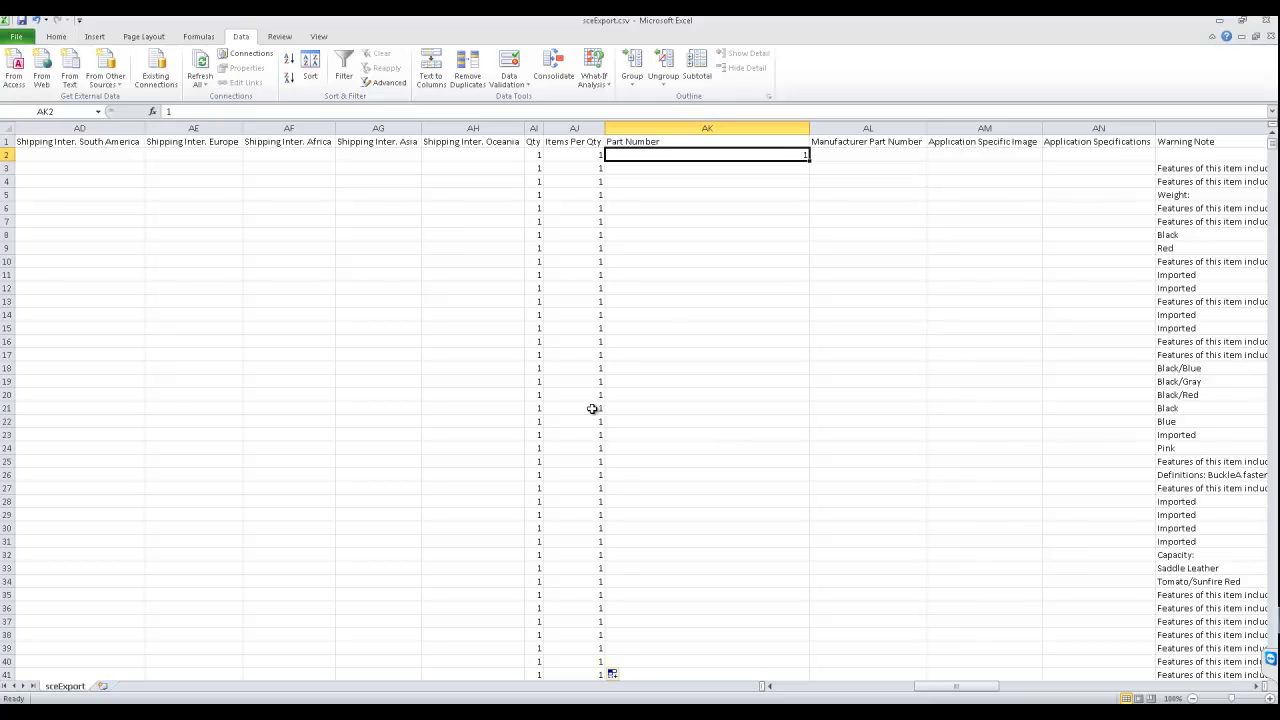
{"action": "double_click", "coordinate": [809, 161]}
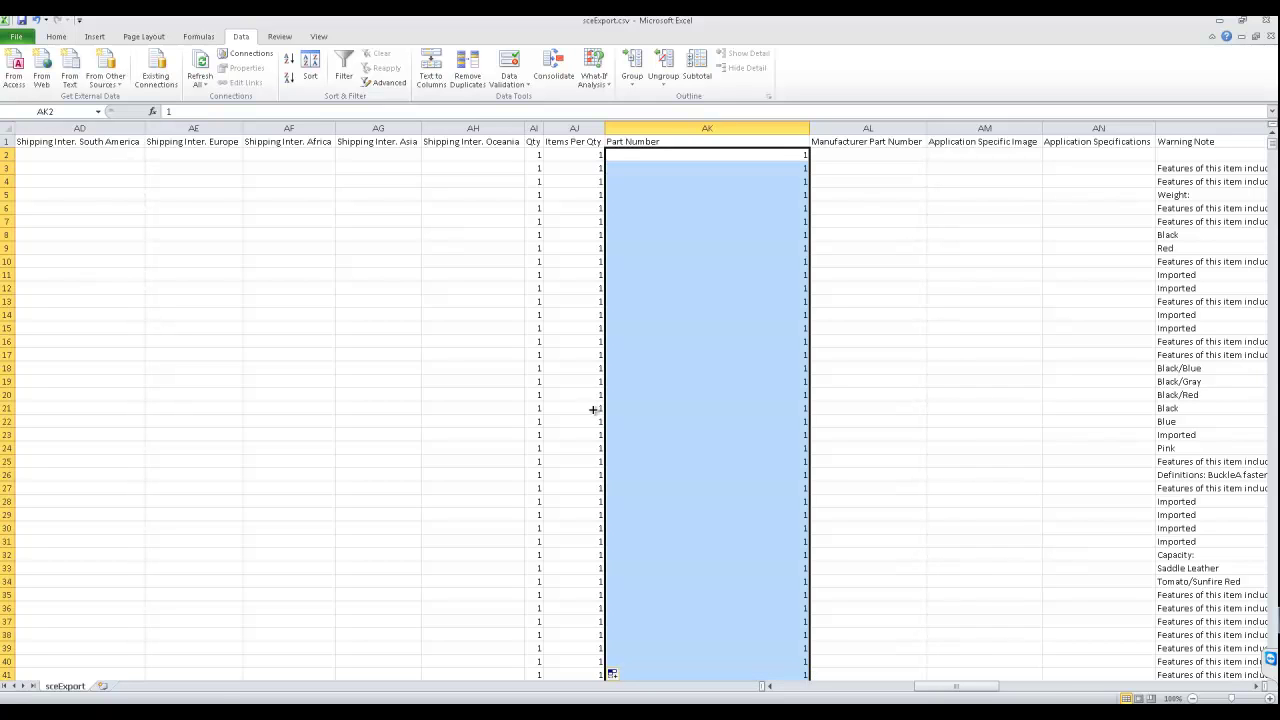
{"action": "key", "text": "Delete"}
- Enter Part Numbers 1, 2 and 3 in AK2:AK4 and extend the number series down all product rows
{"action": "type", "text": "1"}
{"action": "key", "text": "Return"}
{"action": "type", "text": "2"}
{"action": "key", "text": "Return"}
{"action": "type", "text": "3"}
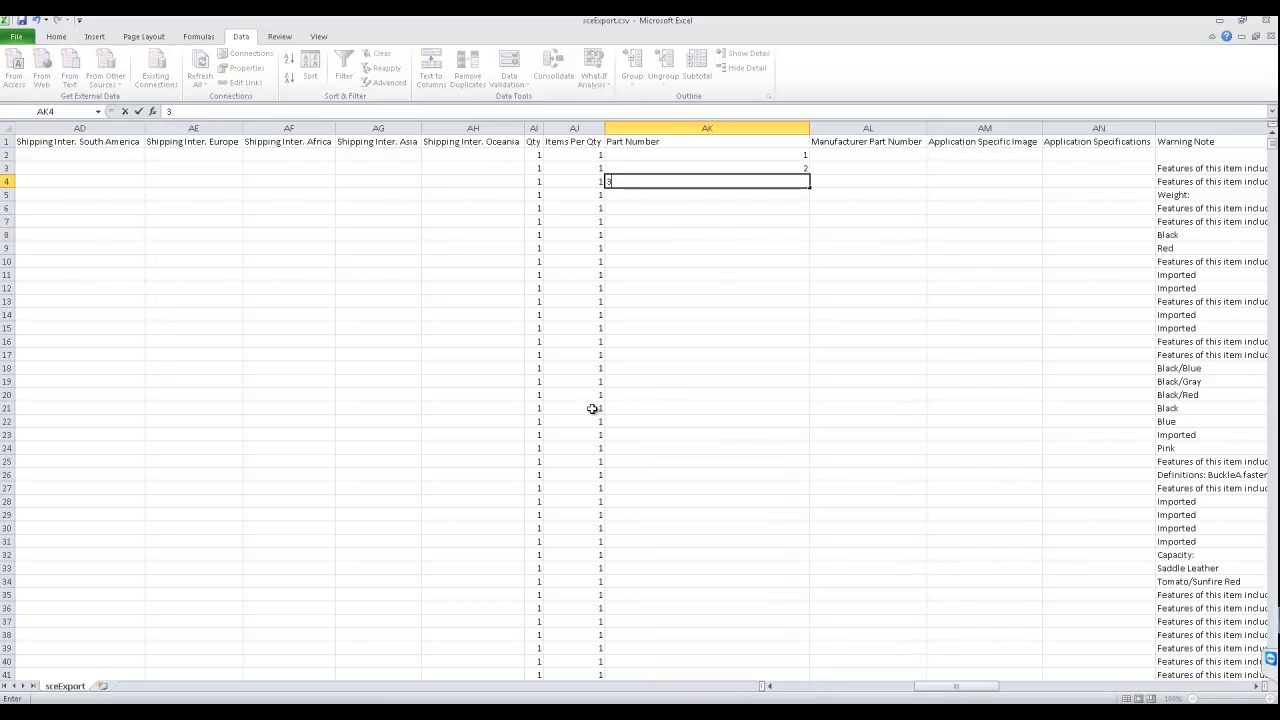
{"action": "key", "text": "Return"}
{"action": "left_click_drag", "start_coordinate": [707, 155], "coordinate": [707, 182]}
{"action": "double_click", "coordinate": [809, 188]}
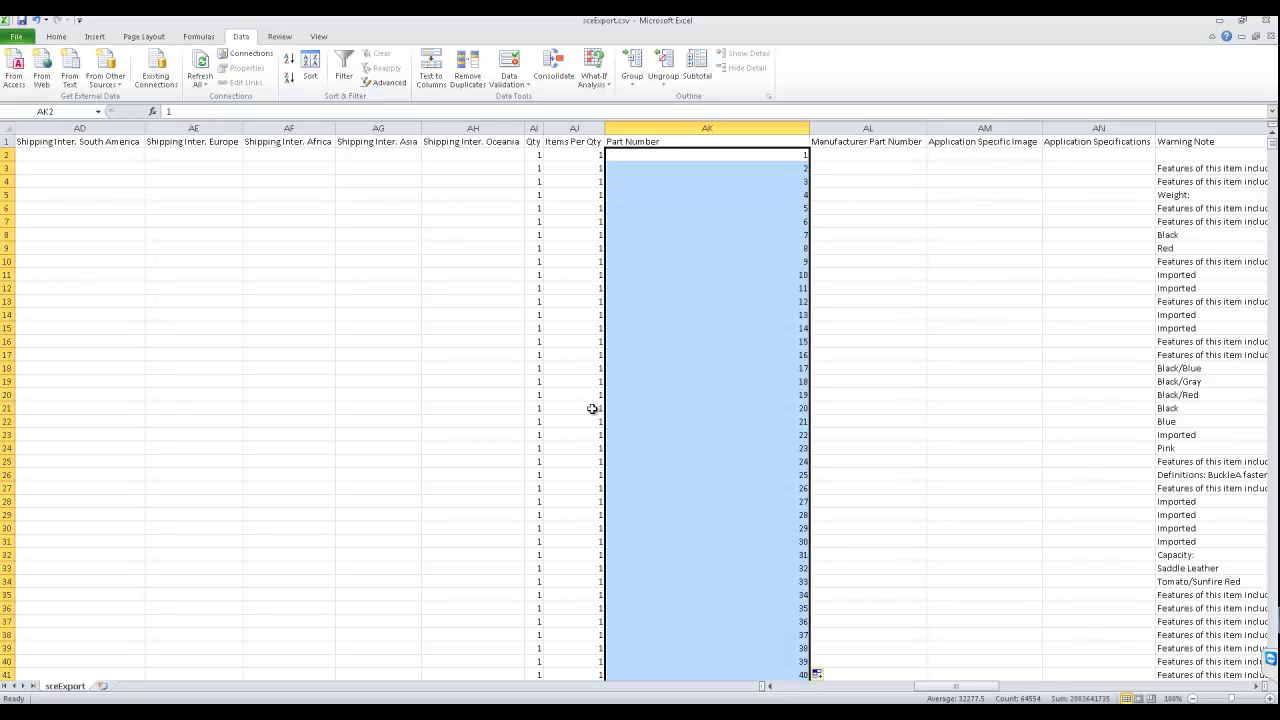
{"action": "left_click", "coordinate": [868, 195]}
{"action": "left_click", "coordinate": [707, 155]}
{"action": "scroll", "coordinate": [593, 409], "scroll_direction": "down", "scroll_amount": 20}
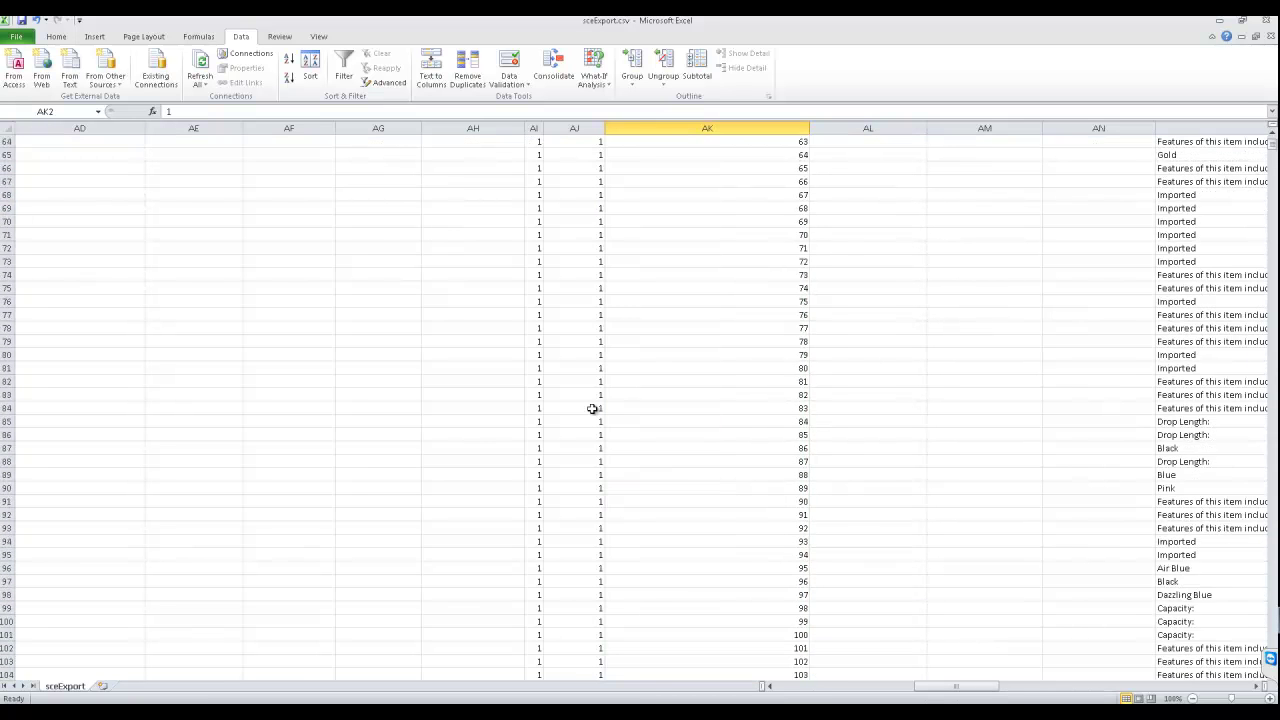
{"action": "scroll", "coordinate": [593, 409], "scroll_direction": "down", "scroll_amount": 6}
{"action": "mouse_move", "coordinate": [1272, 144]}
{"action": "left_mouse_down"}
{"action": "mouse_move", "coordinate": [1272, 625]}
{"action": "mouse_move", "coordinate": [1272, 144]}
{"action": "left_mouse_up"}
- Look through the columns from Manufacturer Part Number to Jobber, including the Warning Note texts
{"action": "left_click", "coordinate": [868, 168]}
{"action": "key", "text": "Right"}
{"action": "key", "text": "Right"}
{"action": "key", "text": "Right"}
{"action": "key", "text": "Right"}
{"action": "key", "text": "alt+h"}
{"action": "key", "text": "o"}
{"action": "key", "text": "i"}
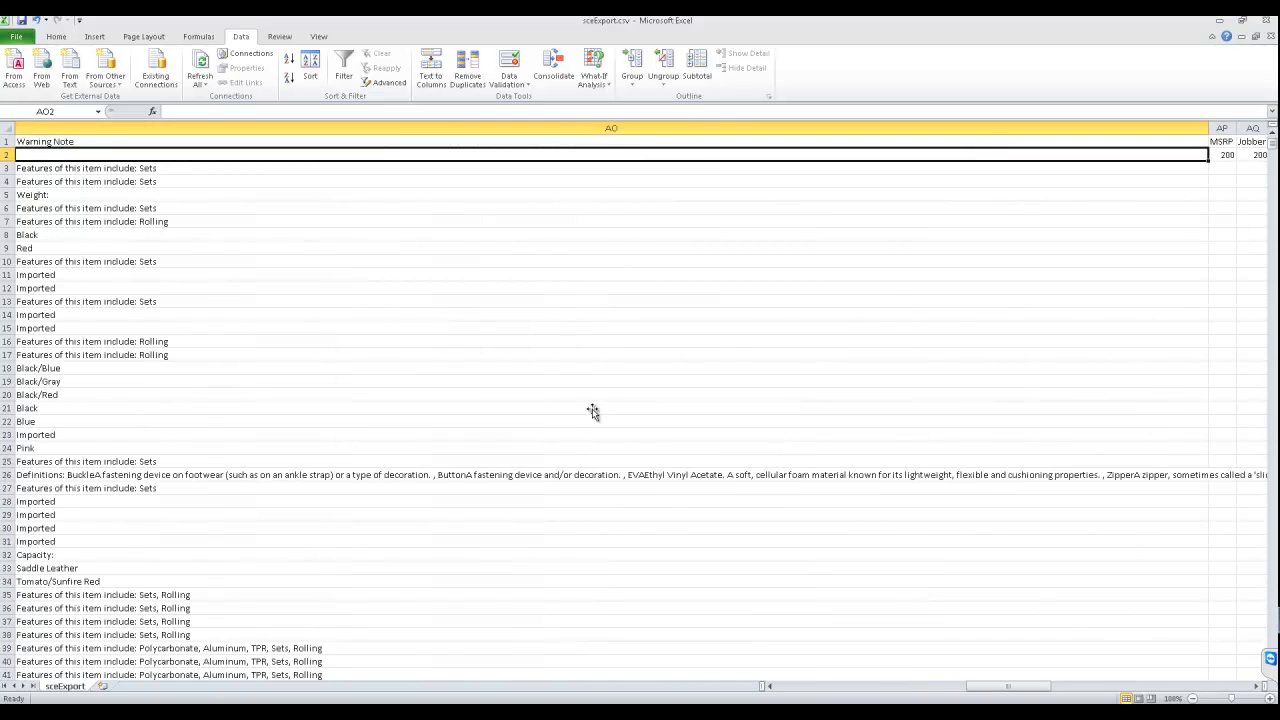
{"action": "key", "text": "Left"}
{"action": "key", "text": "Left"}
{"action": "key", "text": "Left"}
{"action": "key", "text": "Left"}
{"action": "key", "text": "Right"}
{"action": "key", "text": "Right"}
{"action": "key", "text": "Right"}
{"action": "key", "text": "Right"}
{"action": "key", "text": "Right"}
{"action": "key", "text": "Right"}
{"action": "key", "text": "Left"}
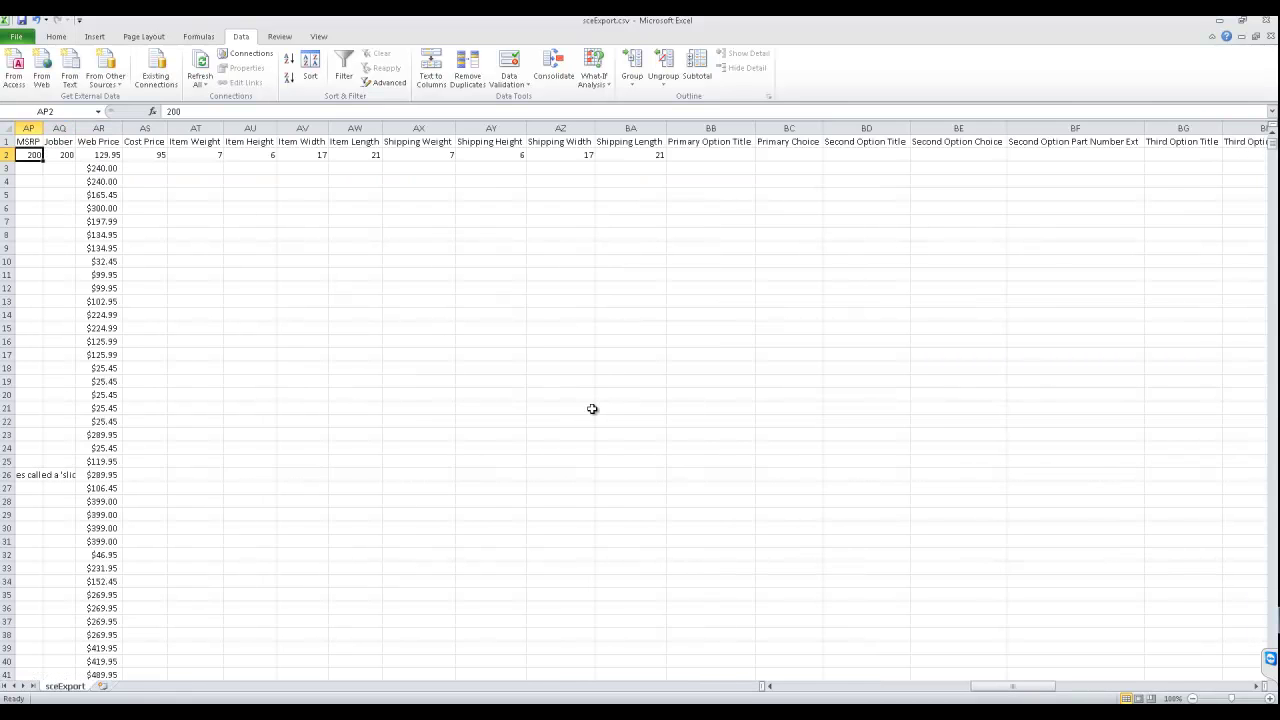
{"action": "key", "text": "Left"}
{"action": "key", "text": "Right"}
{"action": "key", "text": "Right"}
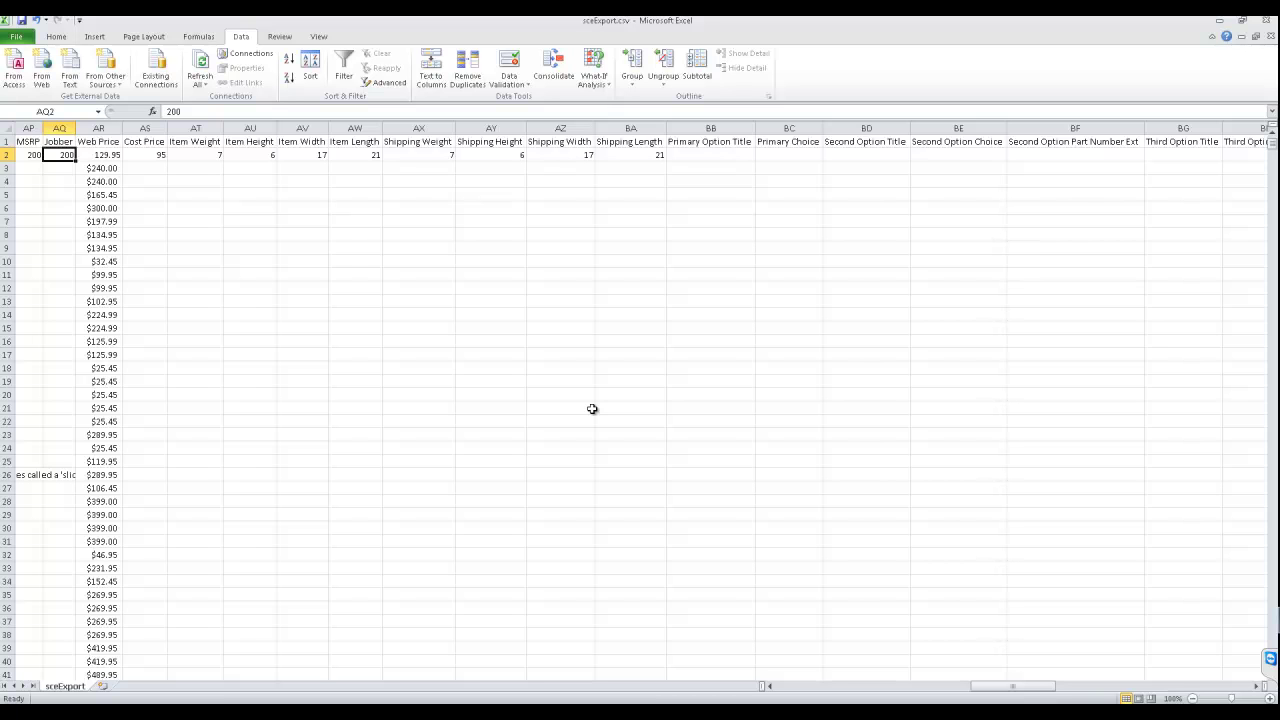
{"action": "key", "text": "Left"}
{"action": "key", "text": "Left"}
{"action": "key", "text": "Left"}
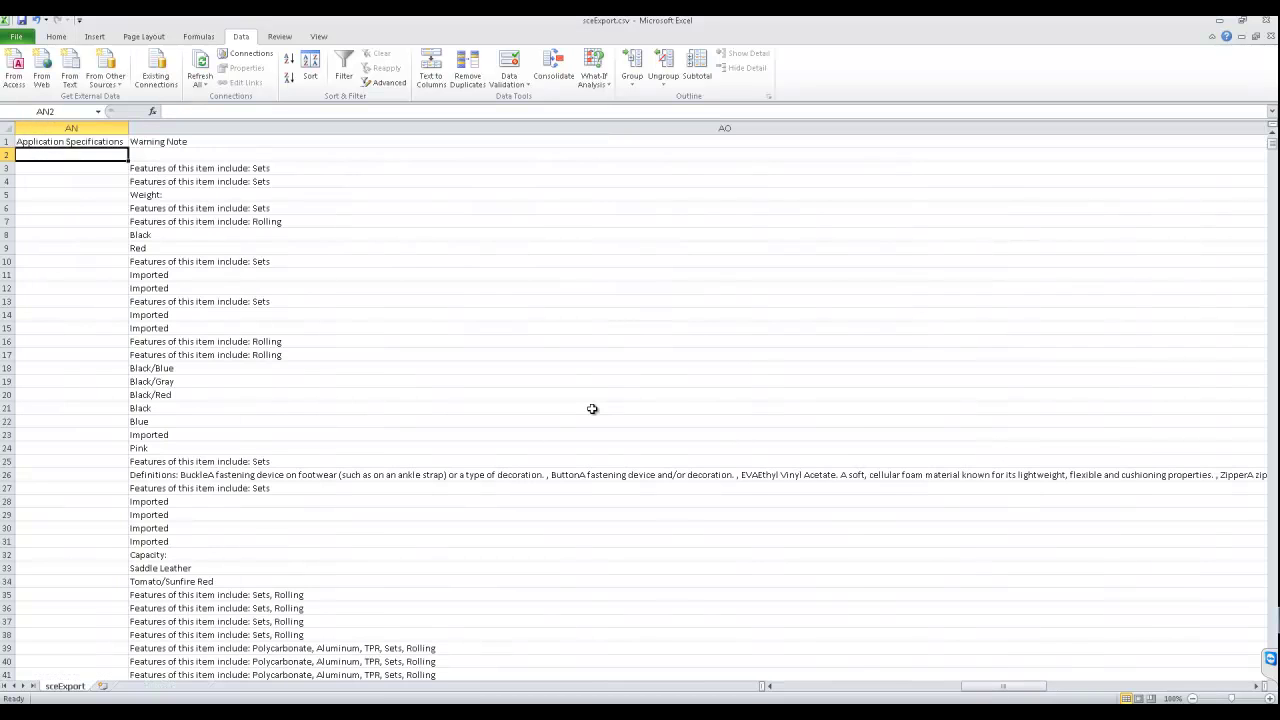
{"action": "key", "text": "Right"}
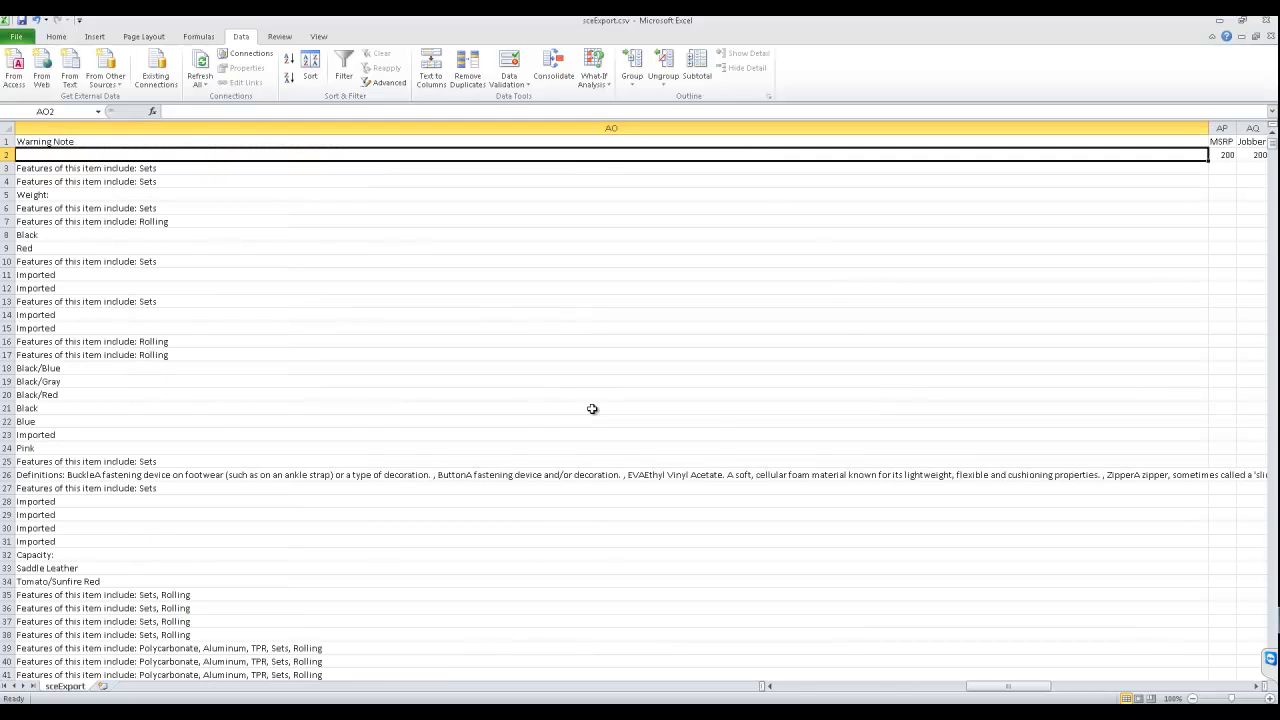
- Enter the formula =AR3*140% for the row 3 Jobber price, based on the Web Price
{"action": "key", "text": "Right"}
{"action": "key", "text": "Right"}
{"action": "key", "text": "Left"}
{"action": "key", "text": "Right"}
{"action": "key", "text": "Down"}
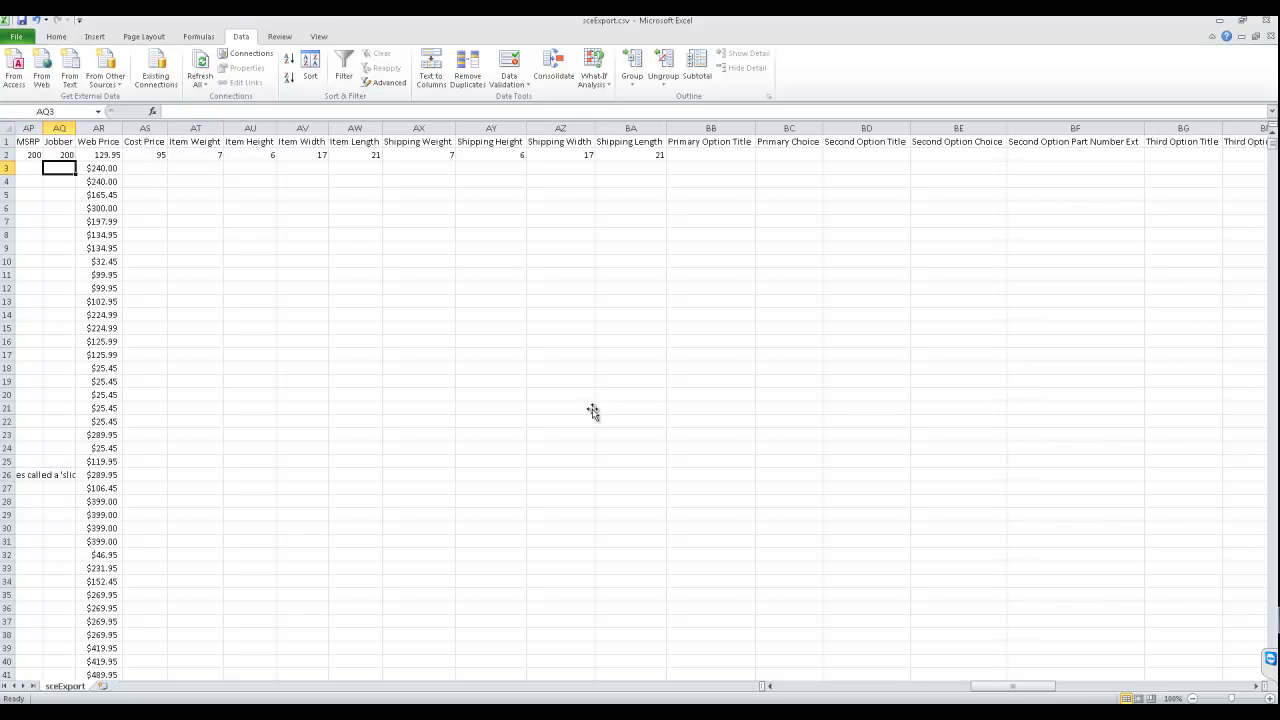
{"action": "type", "text": "="}
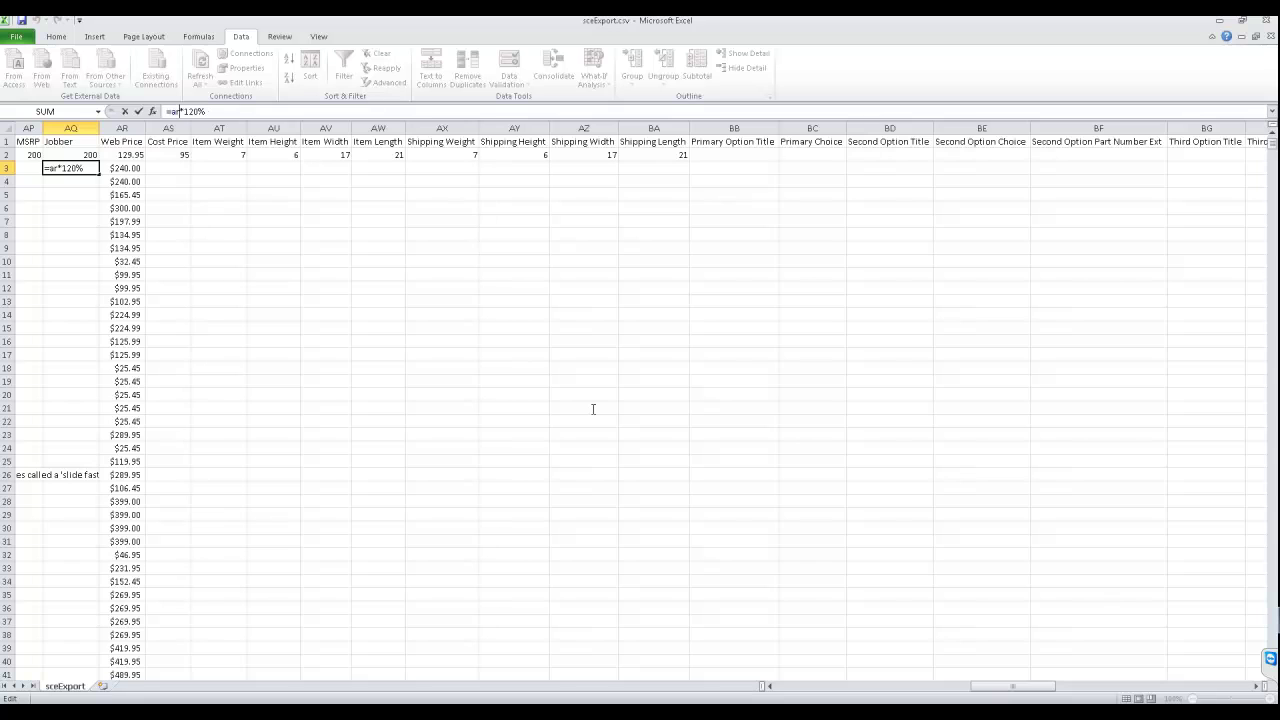
{"action": "key", "text": "Return"}
{"action": "key", "text": "Up"}
{"action": "key", "text": "F2"}
{"action": "key", "text": "BackSpace"}
{"action": "type", "text": "4"}
{"action": "key", "text": "Return"}
{"action": "key", "text": "Up"}
{"action": "key", "text": "Left"}
{"action": "key", "text": "Left"}
{"action": "key", "text": "Right"}
{"action": "key", "text": "Right"}
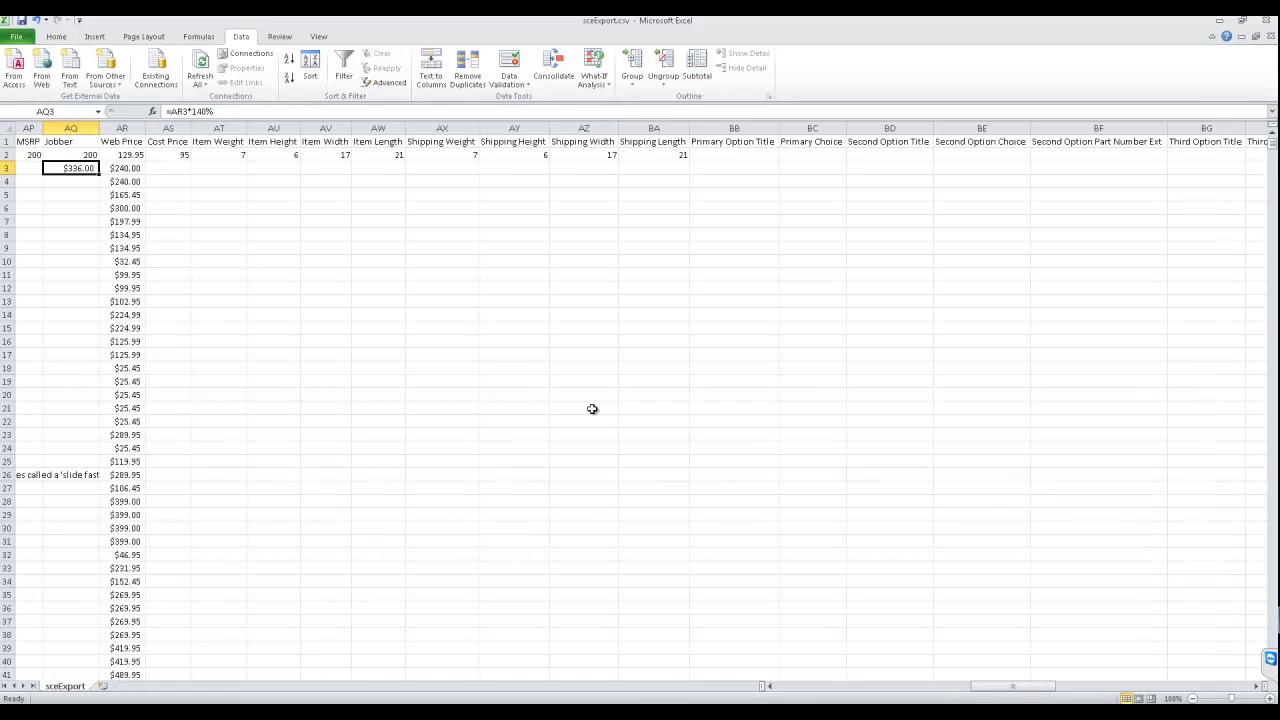
- Give the row 3 MSRP the same formula as the Jobber price, =AR3*140%
{"action": "double_click", "coordinate": [99, 174]}
{"action": "mouse_move", "coordinate": [99, 174]}
{"action": "left_mouse_down"}
{"action": "mouse_move", "coordinate": [30, 170]}
{"action": "mouse_move", "coordinate": [79, 128]}
{"action": "left_mouse_up"}
{"action": "left_click", "coordinate": [71, 208]}
{"action": "left_click", "coordinate": [29, 168]}
{"action": "left_click_drag", "start_coordinate": [106, 208], "coordinate": [106, 195]}
{"action": "left_click", "coordinate": [46, 168]}
{"action": "left_click_drag", "start_coordinate": [184, 112], "coordinate": [177, 112]}
{"action": "type", "text": "R"}
{"action": "left_click", "coordinate": [204, 195]}
- Fill the row 3 MSRP and Jobber formulas down all product rows and go to the row 3 Cost Price
{"action": "left_click_drag", "start_coordinate": [46, 168], "coordinate": [106, 168]}
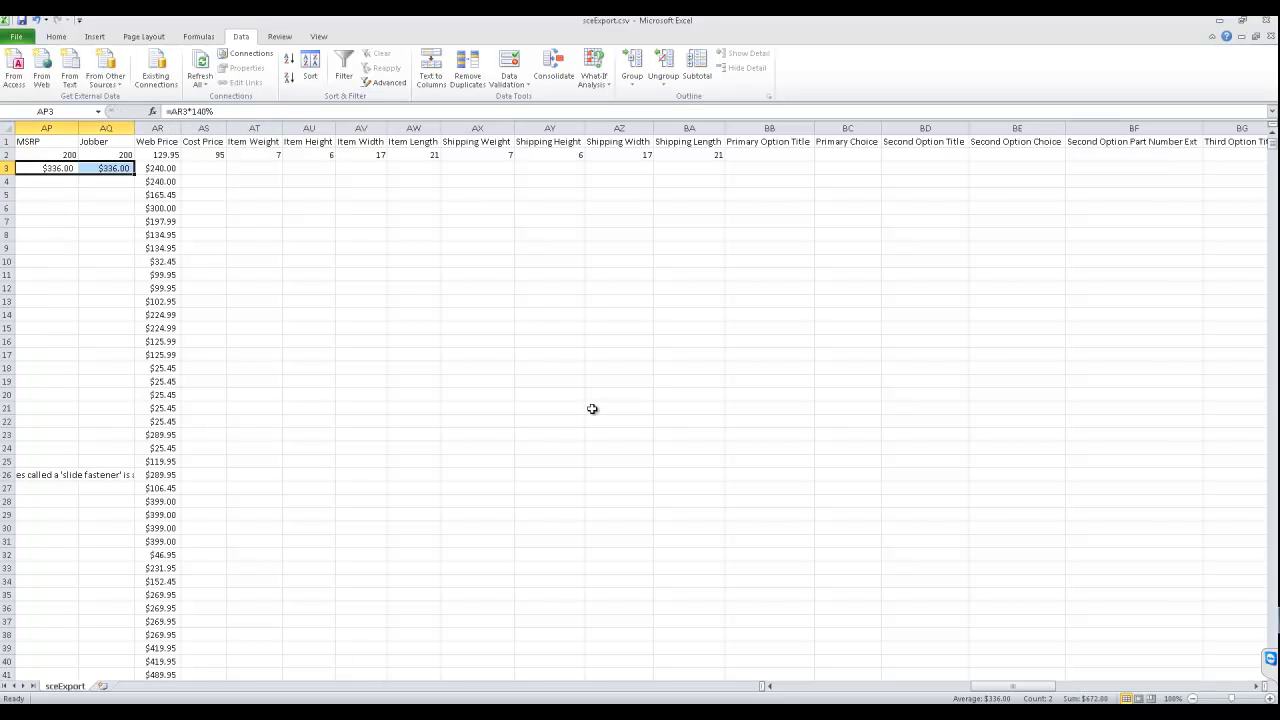
{"action": "key", "text": "ctrl+shift+Down"}
{"action": "key", "text": "ctrl+d"}
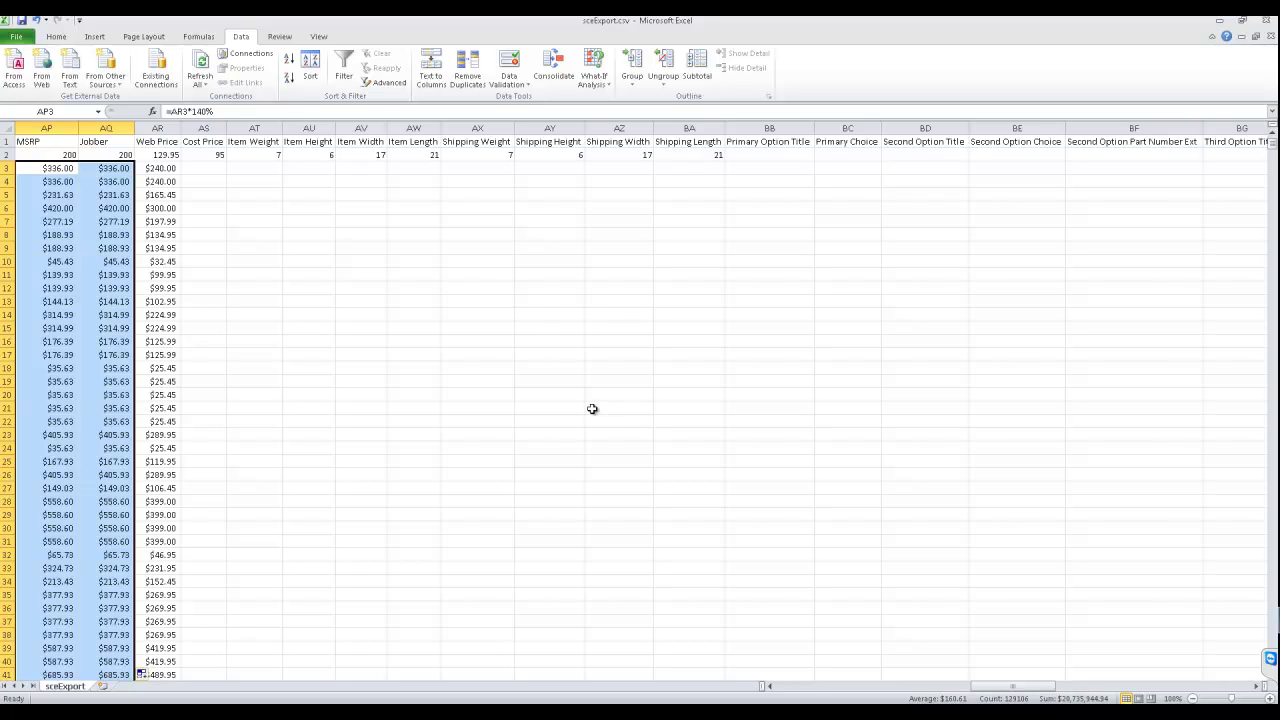
{"action": "key", "text": "Right"}
{"action": "key", "text": "Right"}
{"action": "key", "text": "Right"}
{"action": "key", "text": "Up"}
{"action": "key", "text": "Down"}
{"action": "key", "text": "Left"}
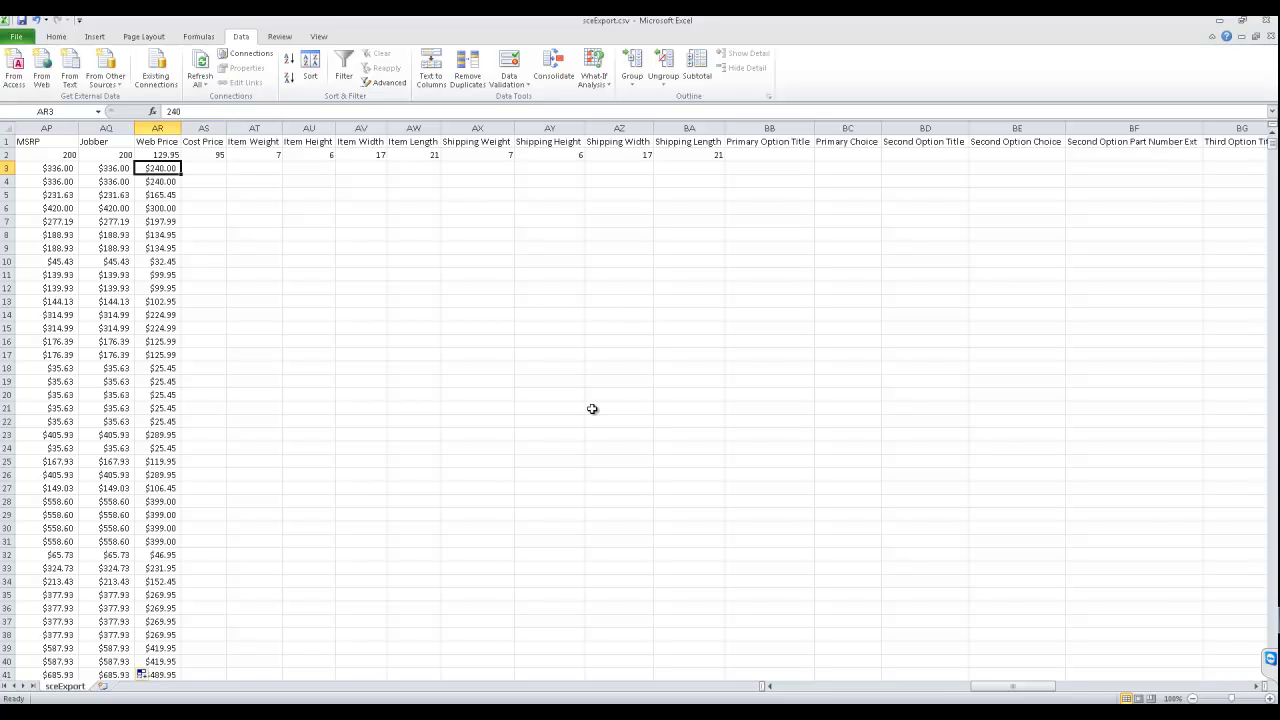
{"action": "key", "text": "Right"}
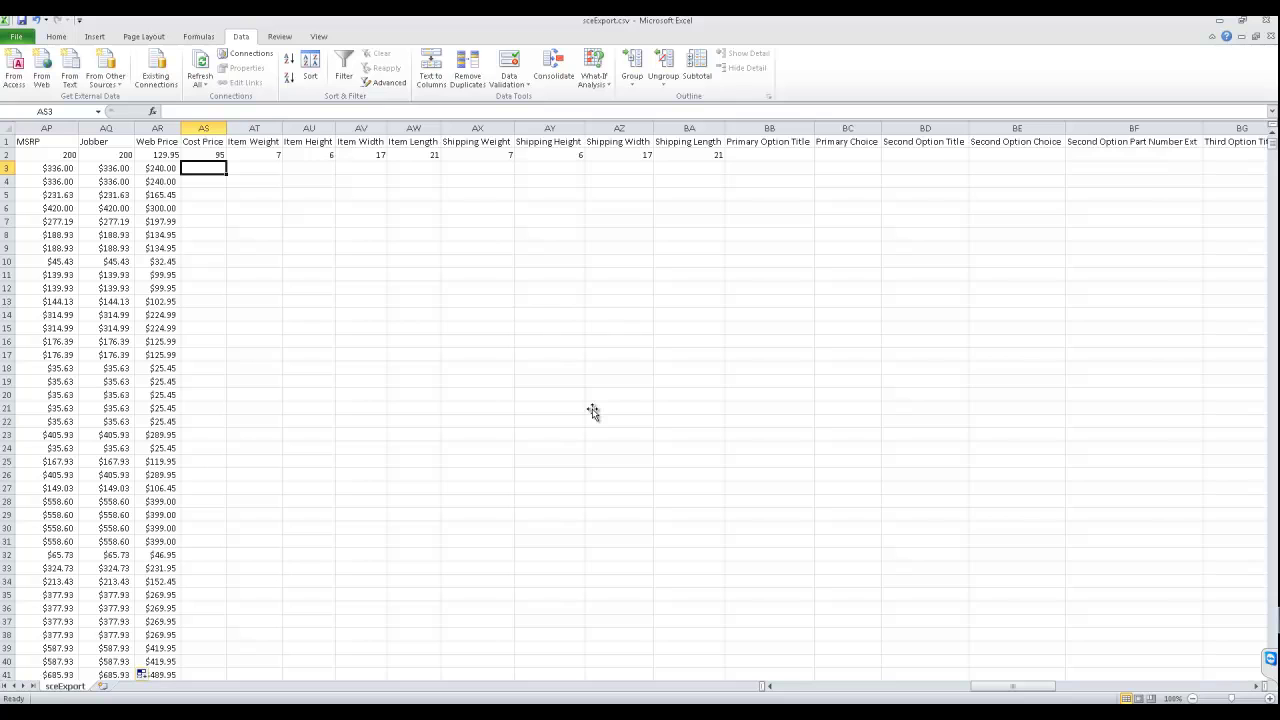
{"action": "type", "text": "10"}
{"action": "key", "text": "BackSpace"}
{"action": "key", "text": "BackSpace"}
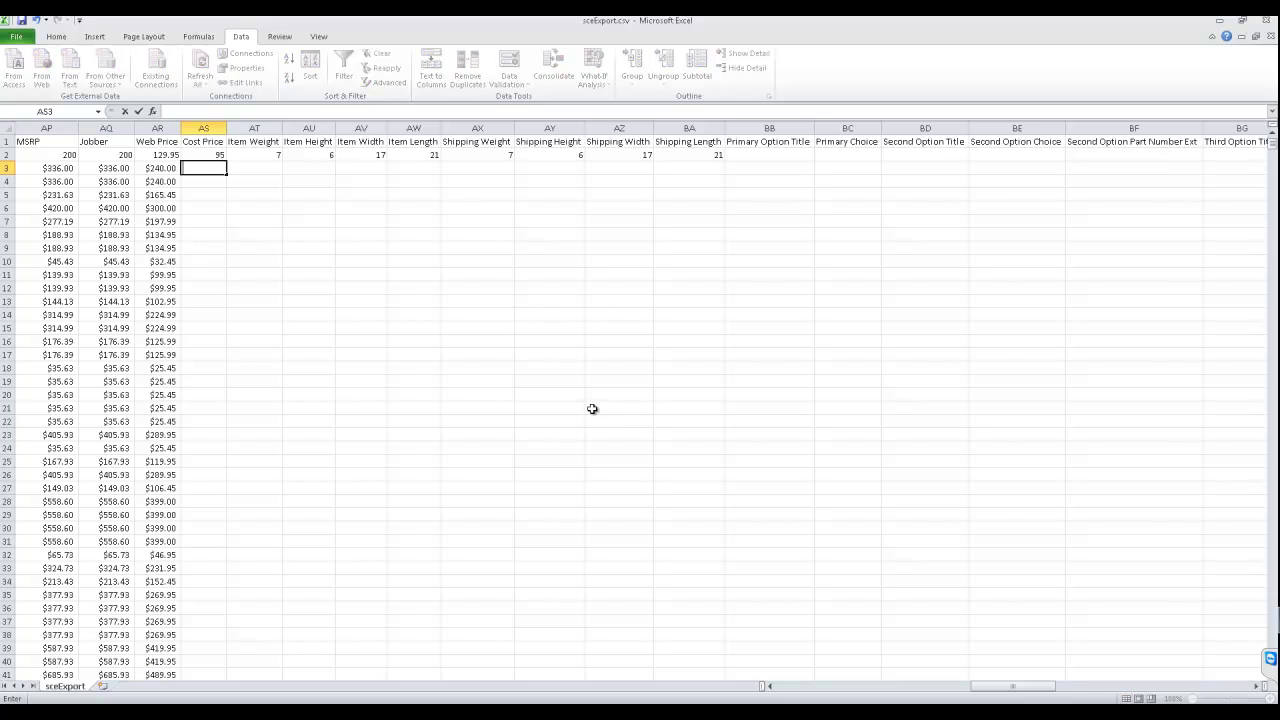
{"action": "key", "text": "Escape"}
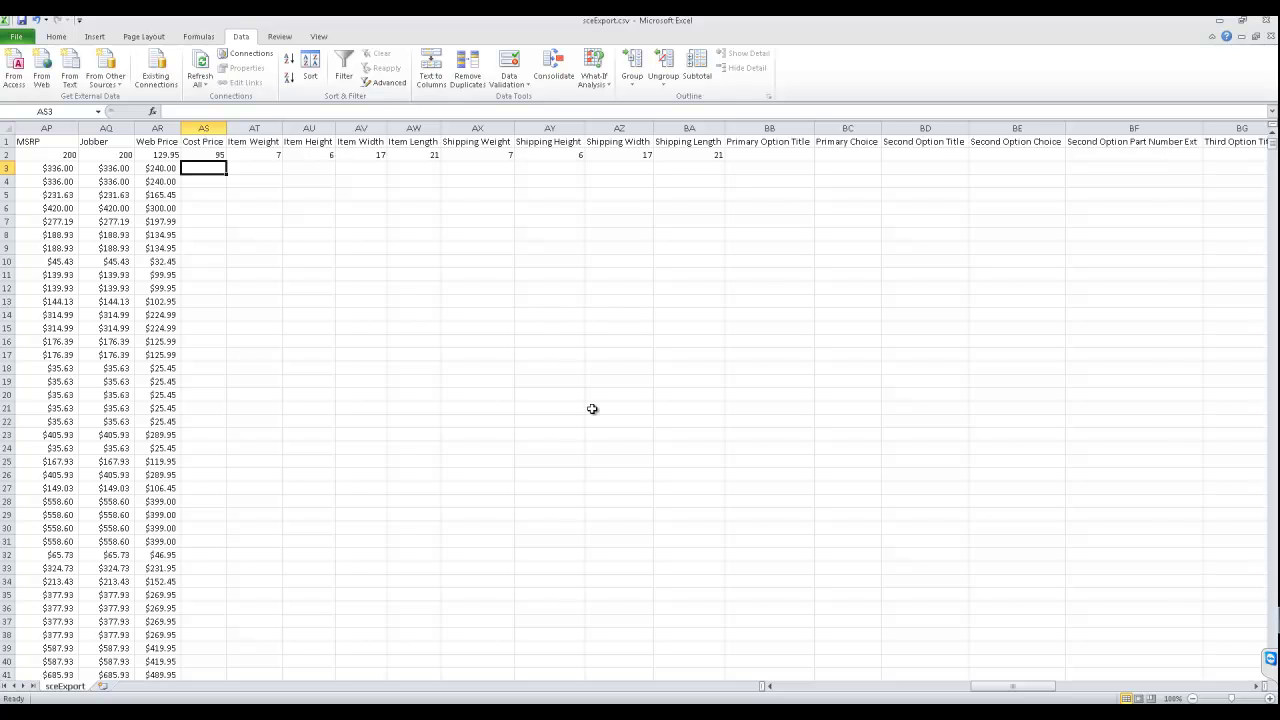
- Enter the Cost Price formula =AR3*.8 in row 3 and fill it down all product rows
{"action": "type", "text": "=AR3*.8"}
{"action": "key", "text": "Return"}
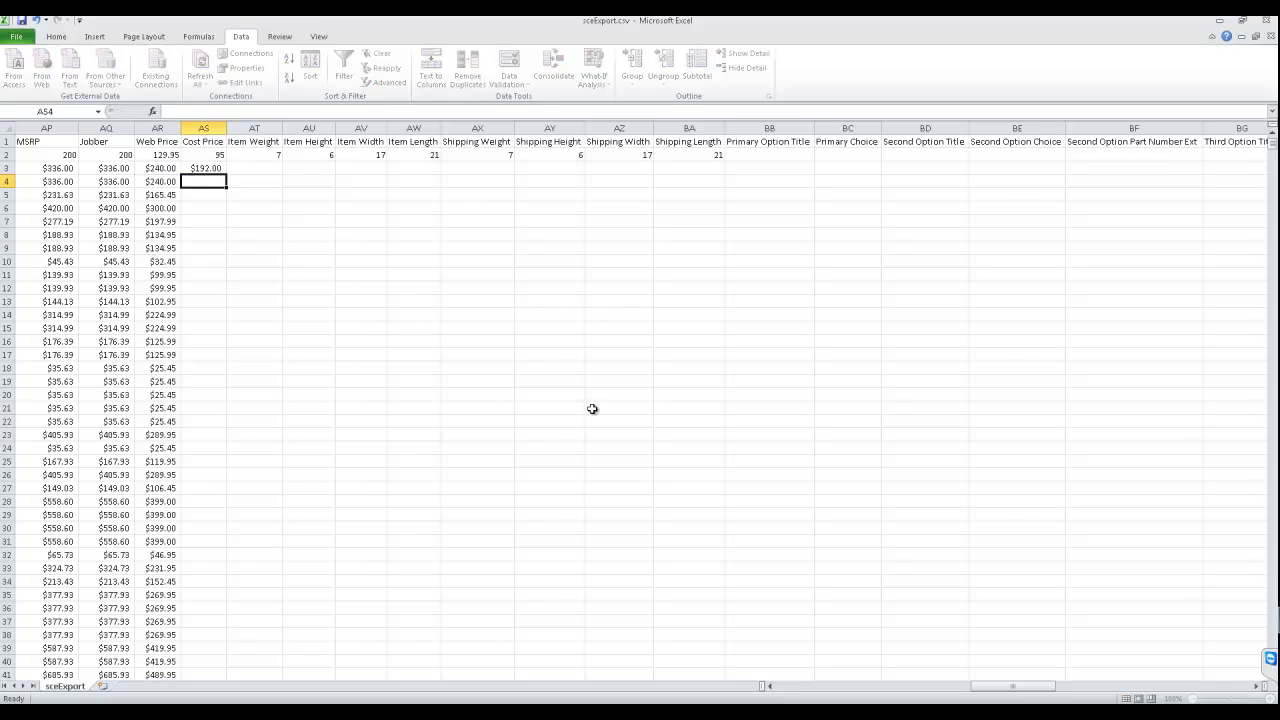
{"action": "key", "text": "Up"}
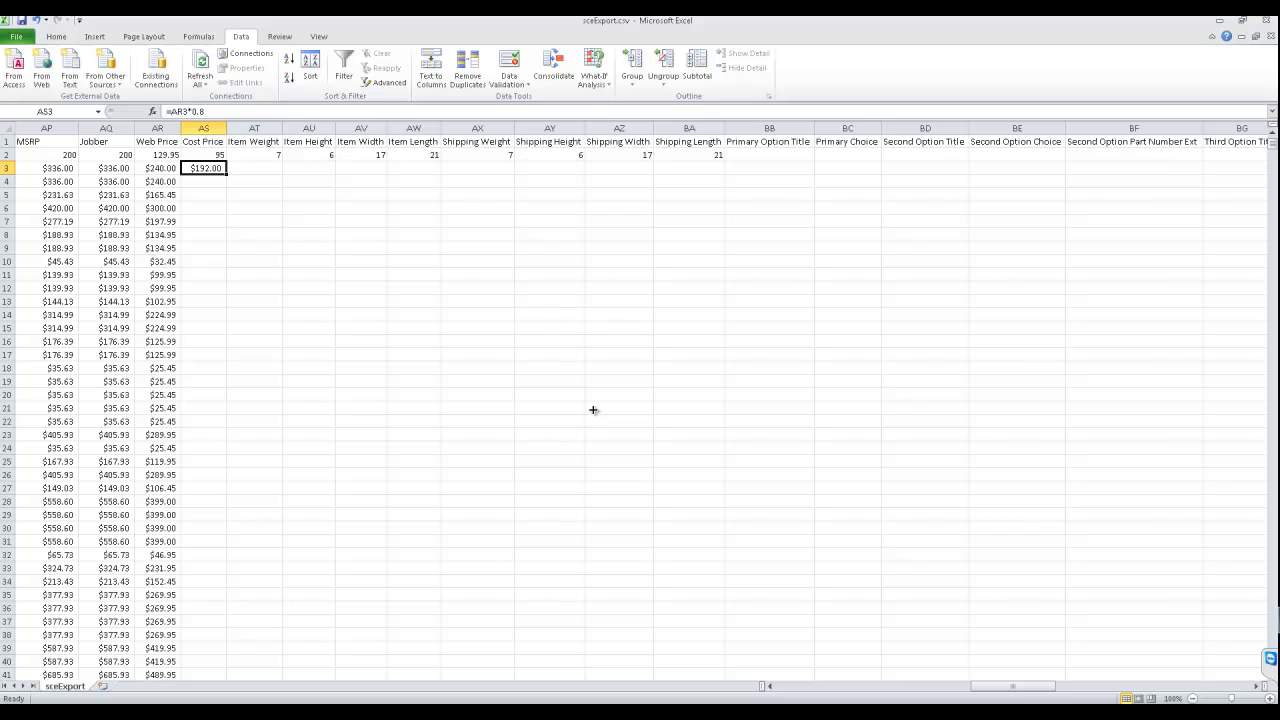
{"action": "double_click", "coordinate": [226, 174]}
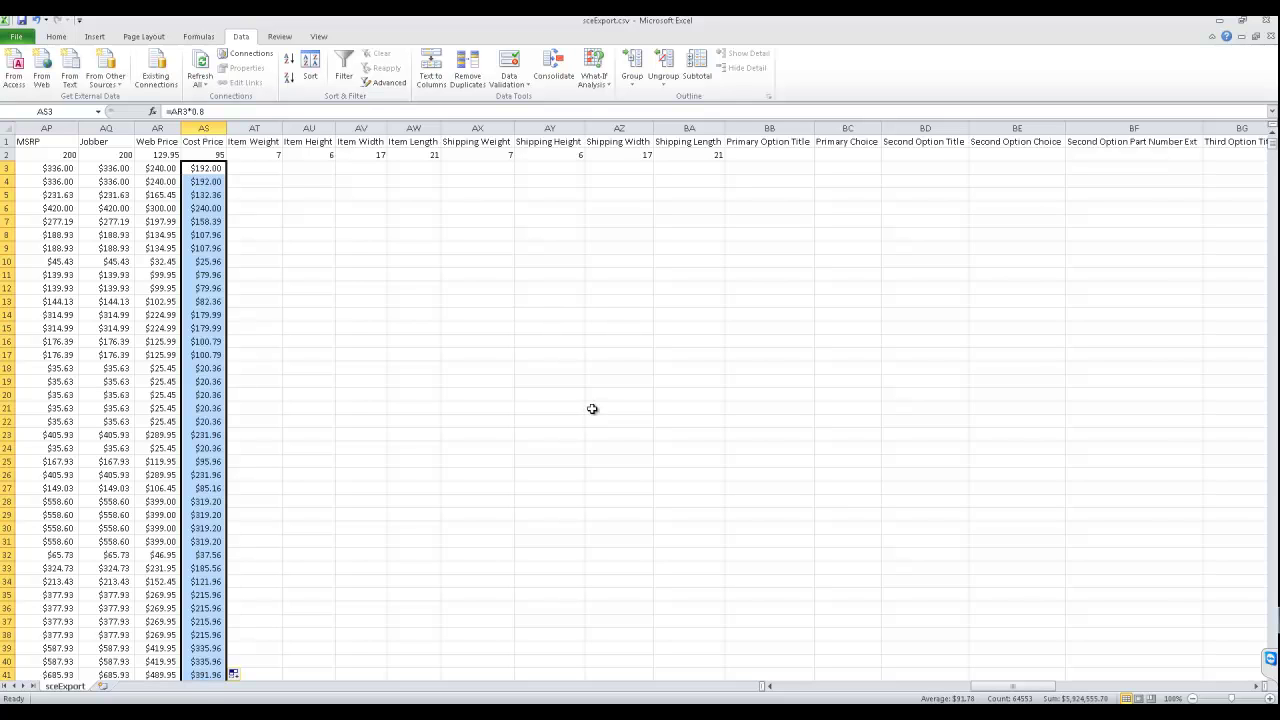
{"action": "left_click", "coordinate": [254, 195]}
{"action": "left_click", "coordinate": [204, 168]}
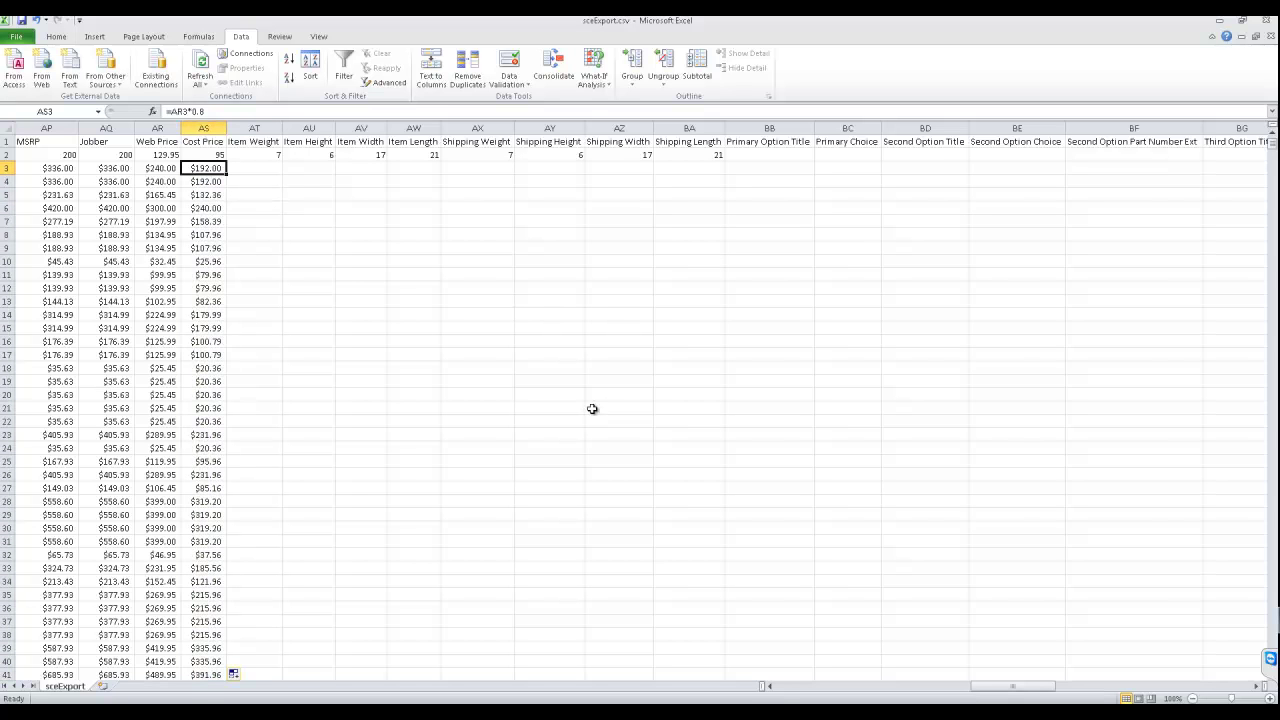
- Fill the row 2 values from Item Weight through Shipping Length down all product rows
{"action": "key", "text": "Right"}
{"action": "key", "text": "Right"}
{"action": "key", "text": "Left"}
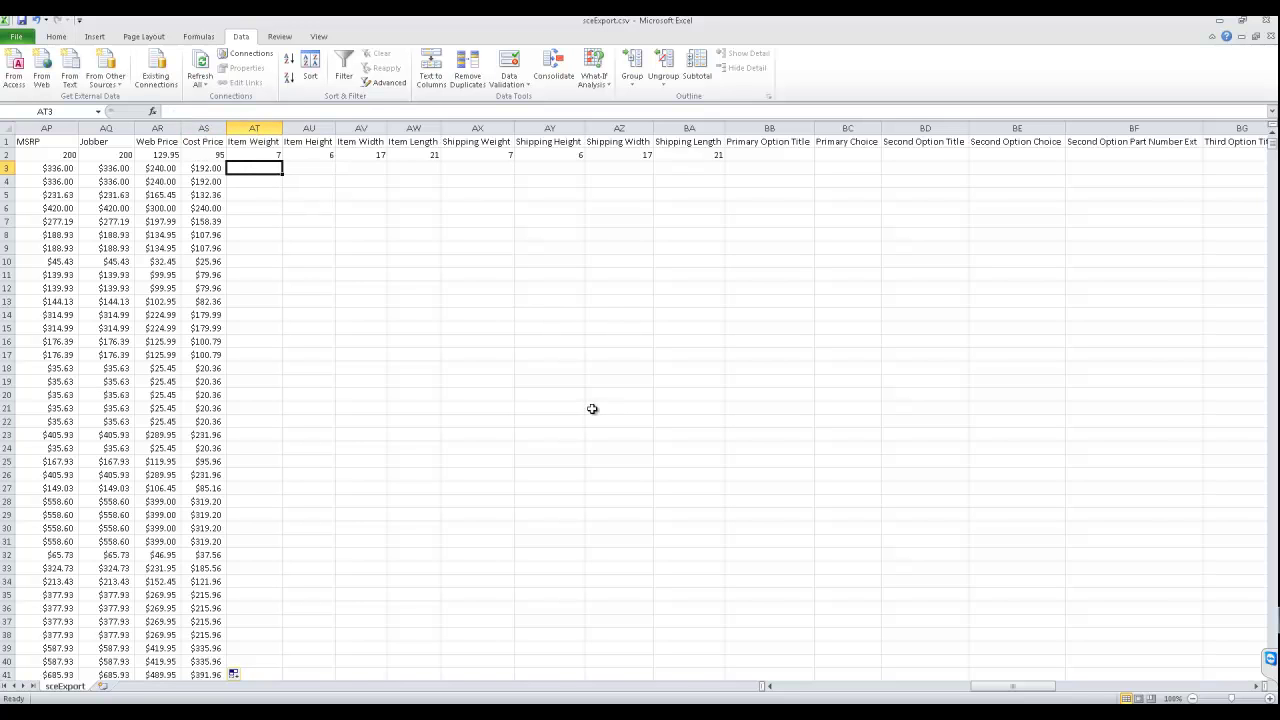
{"action": "mouse_move", "coordinate": [254, 155]}
{"action": "left_mouse_down"}
{"action": "mouse_move", "coordinate": [700, 143]}
{"action": "mouse_move", "coordinate": [695, 155]}
{"action": "left_mouse_up"}
{"action": "double_click", "coordinate": [725, 161]}
{"action": "left_click", "coordinate": [549, 262]}
{"action": "left_click", "coordinate": [549, 182]}
{"action": "key", "text": "Up"}
{"action": "key", "text": "Left"}
{"action": "key", "text": "Left"}
{"action": "key", "text": "Left"}
{"action": "key", "text": "Left"}
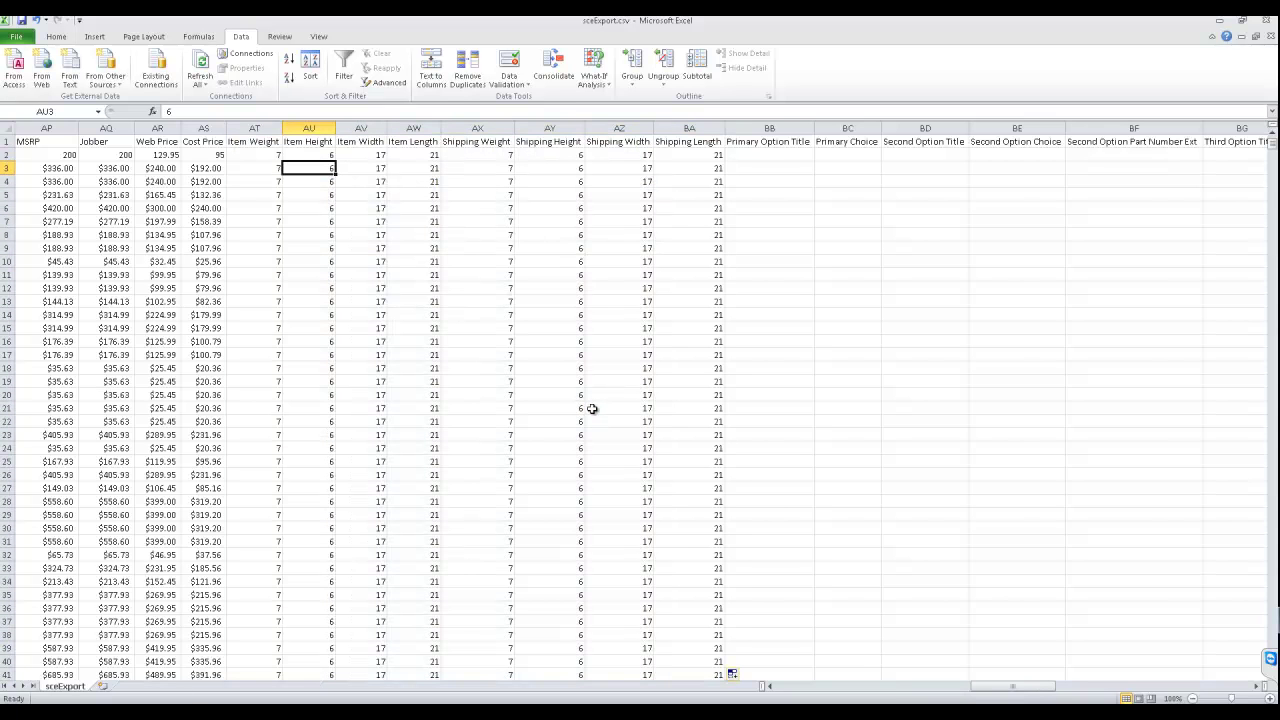
- Examine the columns from Item Height through the shipping dimensions, product options and vehicle option fields for anything left to fill
{"action": "key", "text": "Right"}
{"action": "key", "text": "Left"}
{"action": "key", "text": "Left"}
{"action": "key", "text": "Right"}
{"action": "key", "text": "Right"}
{"action": "key", "text": "Right"}
{"action": "key", "text": "Right"}
{"action": "key", "text": "Right"}
{"action": "key", "text": "Right"}
{"action": "key", "text": "Right"}
{"action": "key", "text": "Right"}
{"action": "key", "text": "Right"}
{"action": "key", "text": "Right"}
{"action": "key", "text": "Right"}
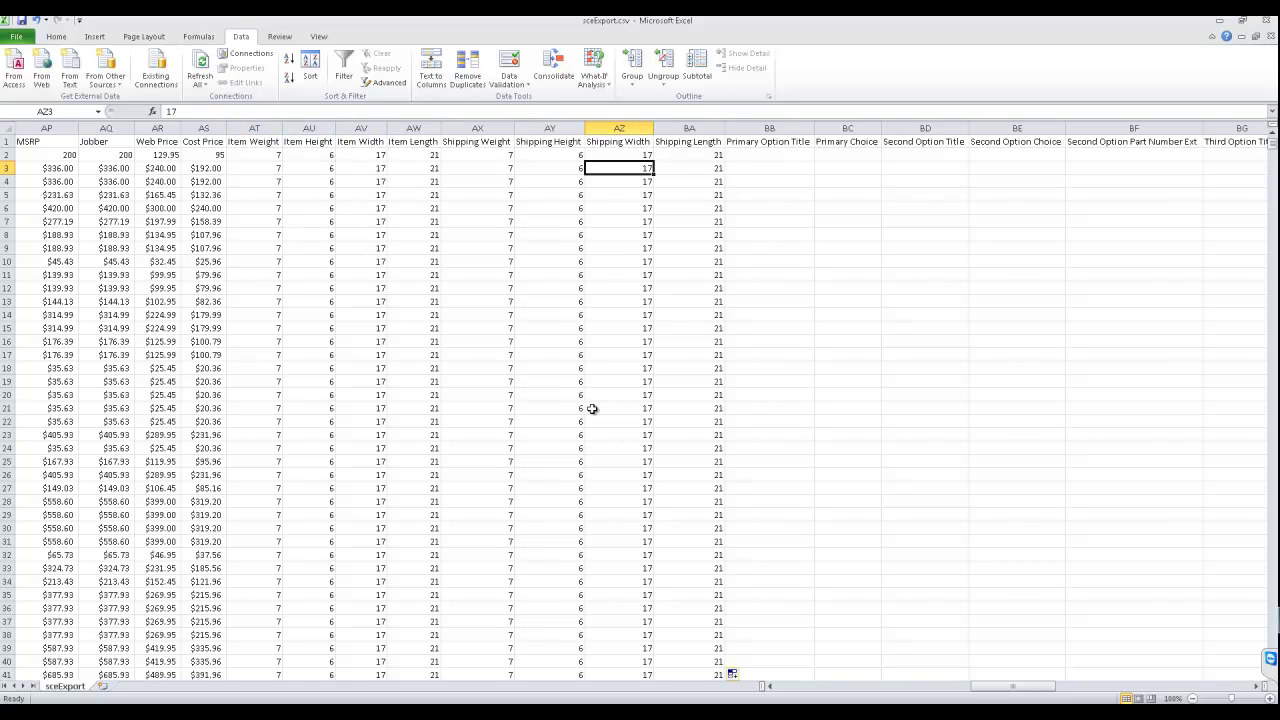
{"action": "key", "text": "Right"}
{"action": "key", "text": "Right"}
{"action": "key", "text": "Right"}
{"action": "key", "text": "Right"}
{"action": "key", "text": "Right"}
{"action": "key", "text": "Right"}
{"action": "key", "text": "Right"}
{"action": "key", "text": "Right"}
{"action": "key", "text": "Right"}
{"action": "key", "text": "Right"}
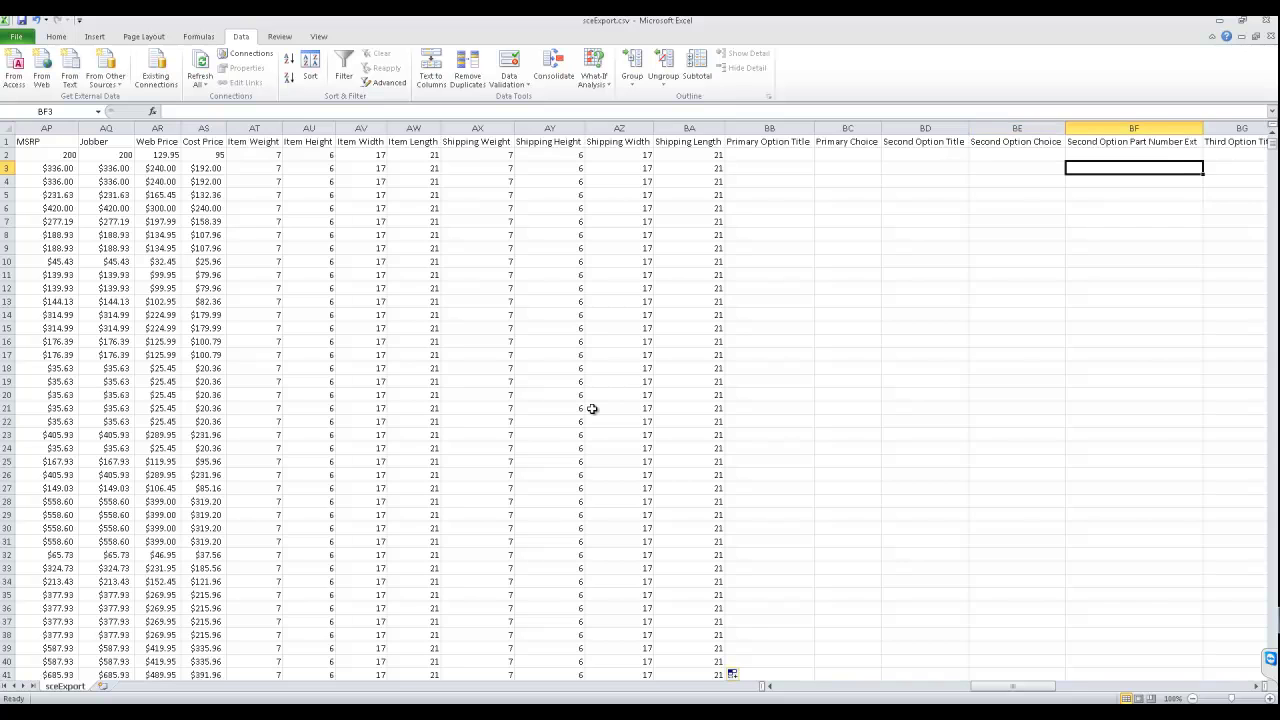
{"action": "key", "text": "Right"}
{"action": "key", "text": "Right"}
{"action": "key", "text": "Right"}
{"action": "key", "text": "Right"}
{"action": "key", "text": "Right"}
{"action": "key", "text": "Right"}
{"action": "key", "text": "Right"}
{"action": "key", "text": "Right"}
{"action": "key", "text": "Right"}
{"action": "key", "text": "Right"}
{"action": "key", "text": "Right"}
{"action": "key", "text": "Right"}
{"action": "key", "text": "Right"}
{"action": "key", "text": "Right"}
{"action": "key", "text": "Right"}
{"action": "key", "text": "Right"}
{"action": "key", "text": "Right"}
{"action": "key", "text": "Right"}
{"action": "key", "text": "Right"}
{"action": "key", "text": "Right"}
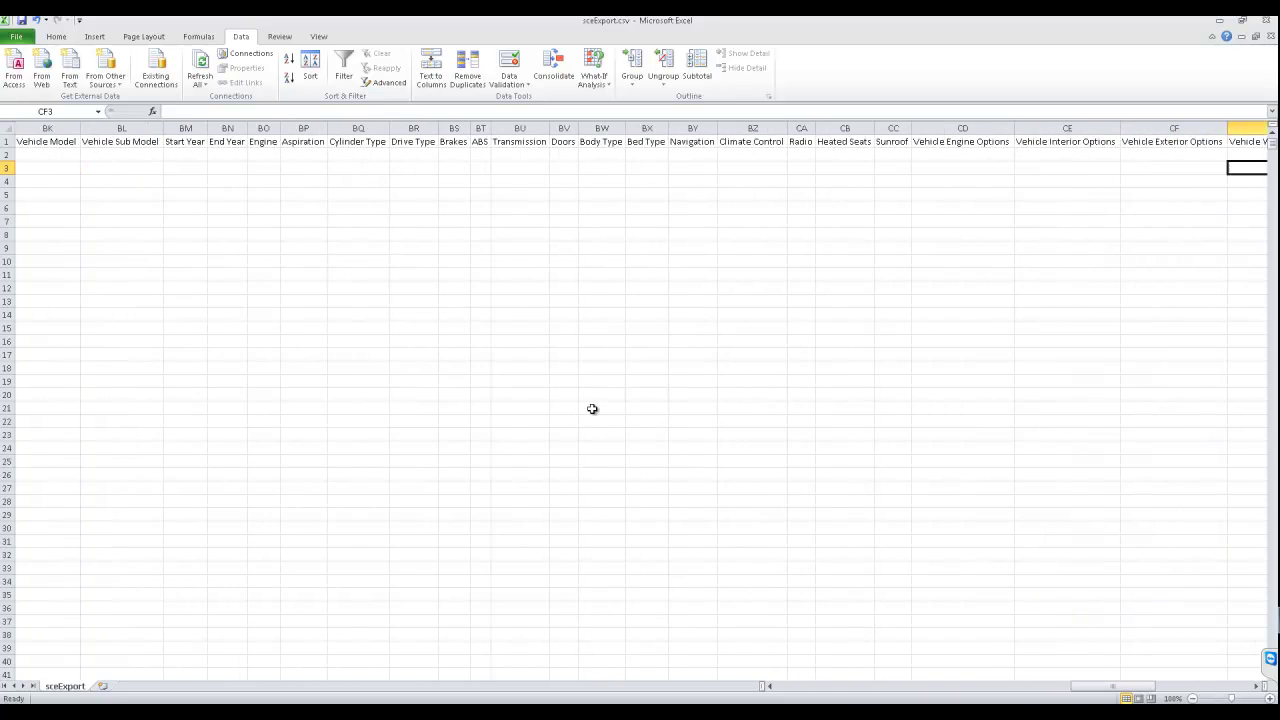
{"action": "key", "text": "Up"}
{"action": "key", "text": "Right"}
{"action": "key", "text": "Right"}
- Look back over the columns from the vehicle fields through the shipping rates to the Bullet Point column beside META Description
{"action": "key", "text": "Left"}
{"action": "key", "text": "Left"}
{"action": "key", "text": "Left"}
{"action": "key", "text": "Left"}
{"action": "key", "text": "Left"}
{"action": "key", "text": "Left"}
{"action": "key", "text": "Left"}
{"action": "key", "text": "Left"}
{"action": "key", "text": "Left"}
{"action": "key", "text": "Left"}
{"action": "key", "text": "Left"}
{"action": "key", "text": "Left"}
{"action": "key", "text": "Left"}
{"action": "key", "text": "Left"}
{"action": "key", "text": "Left"}
{"action": "key", "text": "Left"}
{"action": "key", "text": "Left"}
{"action": "key", "text": "Left"}
{"action": "key", "text": "Left"}
{"action": "key", "text": "Left"}
{"action": "key", "text": "Left"}
{"action": "key", "text": "Left"}
{"action": "key", "text": "Left"}
{"action": "key", "text": "Left"}
{"action": "key", "text": "Left"}
{"action": "key", "text": "Left"}
{"action": "key", "text": "Left"}
{"action": "key", "text": "Left"}
{"action": "key", "text": "Left"}
{"action": "key", "text": "Left"}
{"action": "key", "text": "Left"}
{"action": "key", "text": "Left"}
{"action": "key", "text": "Left"}
{"action": "key", "text": "Left"}
{"action": "key", "text": "Left"}
{"action": "key", "text": "Left"}
{"action": "key", "text": "Left"}
{"action": "key", "text": "Left"}
{"action": "key", "text": "Left"}
{"action": "key", "text": "Left"}
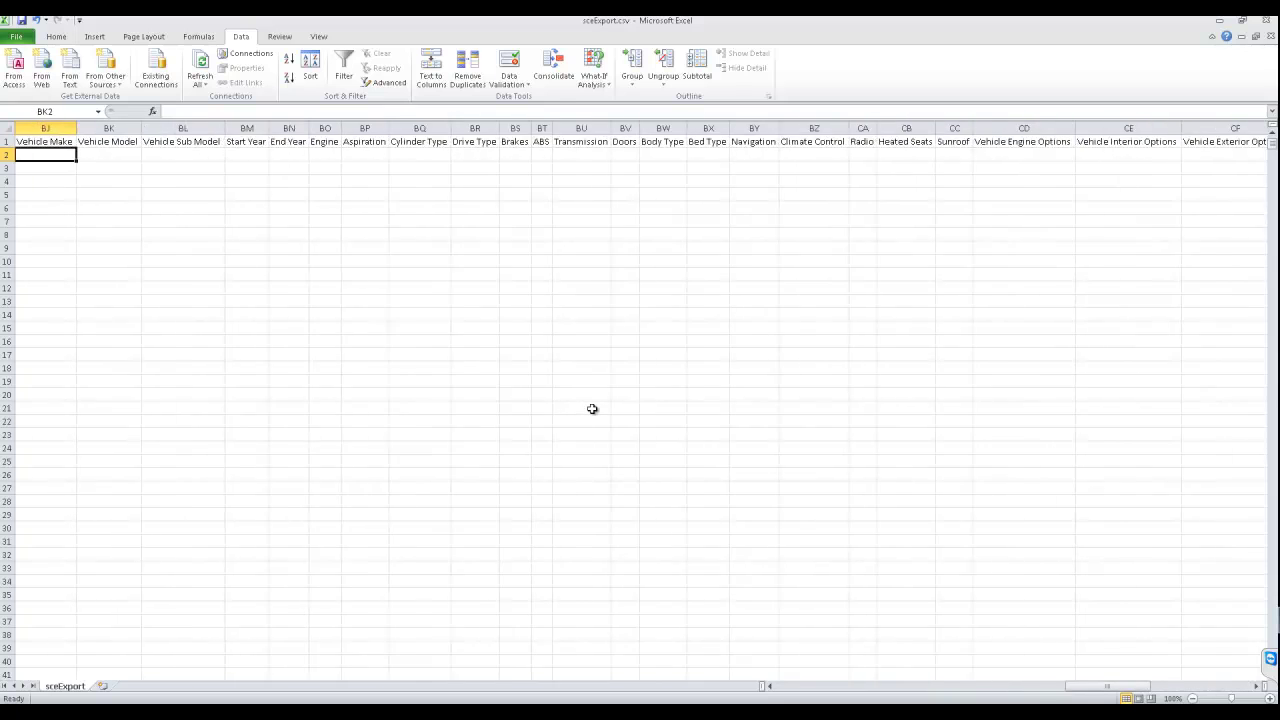
{"action": "key", "text": "Left"}
{"action": "key", "text": "Left"}
{"action": "key", "text": "Left"}
{"action": "key", "text": "Left"}
{"action": "key", "text": "Left"}
{"action": "key", "text": "Left"}
{"action": "key", "text": "Left"}
{"action": "key", "text": "Left"}
{"action": "key", "text": "Left"}
{"action": "key", "text": "Left"}
{"action": "key", "text": "Right"}
{"action": "key", "text": "Right"}
{"action": "key", "text": "Right"}
{"action": "key", "text": "Right"}
{"action": "key", "text": "Down"}
{"action": "key", "text": "Left"}
{"action": "key", "text": "Left"}
{"action": "key", "text": "Left"}
{"action": "key", "text": "Left"}
{"action": "key", "text": "Left"}
{"action": "key", "text": "Left"}
{"action": "key", "text": "Left"}
{"action": "key", "text": "Left"}
{"action": "key", "text": "Left"}
{"action": "key", "text": "Left"}
{"action": "key", "text": "Left"}
{"action": "key", "text": "Left"}
{"action": "key", "text": "Left"}
{"action": "key", "text": "Left"}
{"action": "key", "text": "Left"}
{"action": "key", "text": "Left"}
{"action": "key", "text": "Left"}
{"action": "key", "text": "Left"}
{"action": "key", "text": "Left"}
{"action": "key", "text": "Left"}
{"action": "key", "text": "Left"}
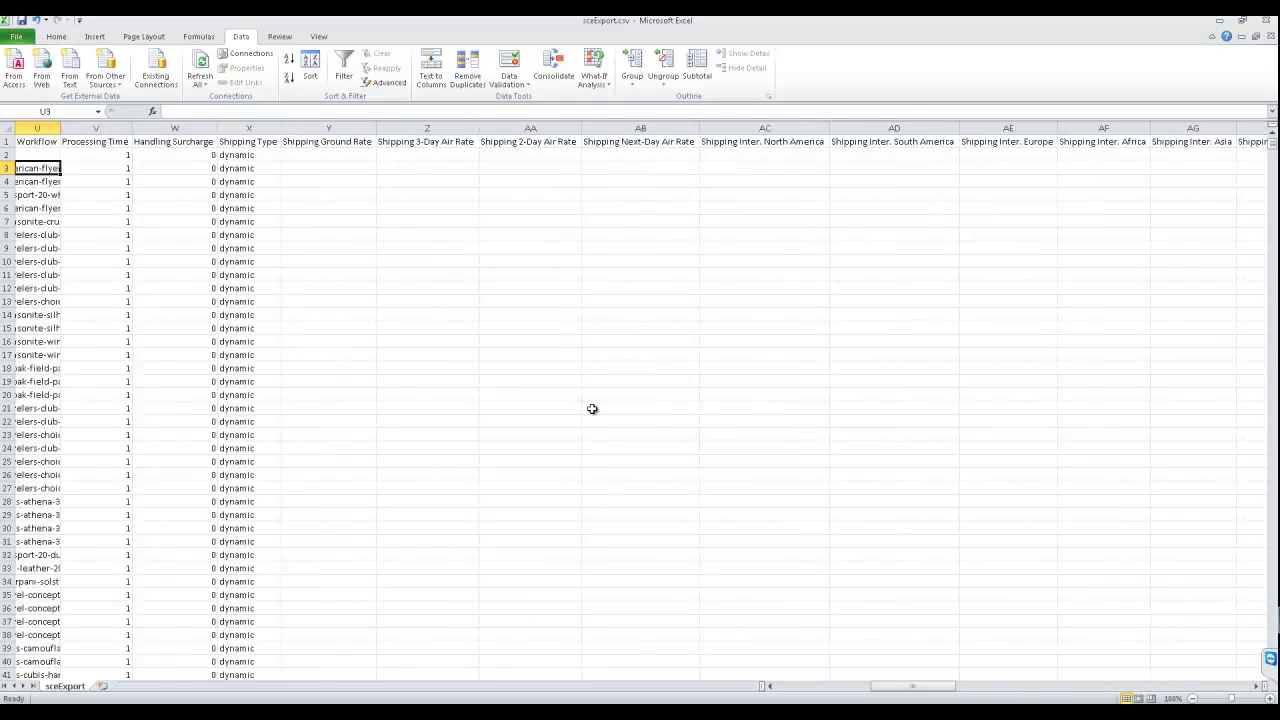
{"action": "key", "text": "Left"}
{"action": "key", "text": "Left"}
{"action": "key", "text": "Left"}
{"action": "key", "text": "Left"}
{"action": "key", "text": "Left"}
{"action": "key", "text": "Left"}
{"action": "key", "text": "Left"}
{"action": "key", "text": "Left"}
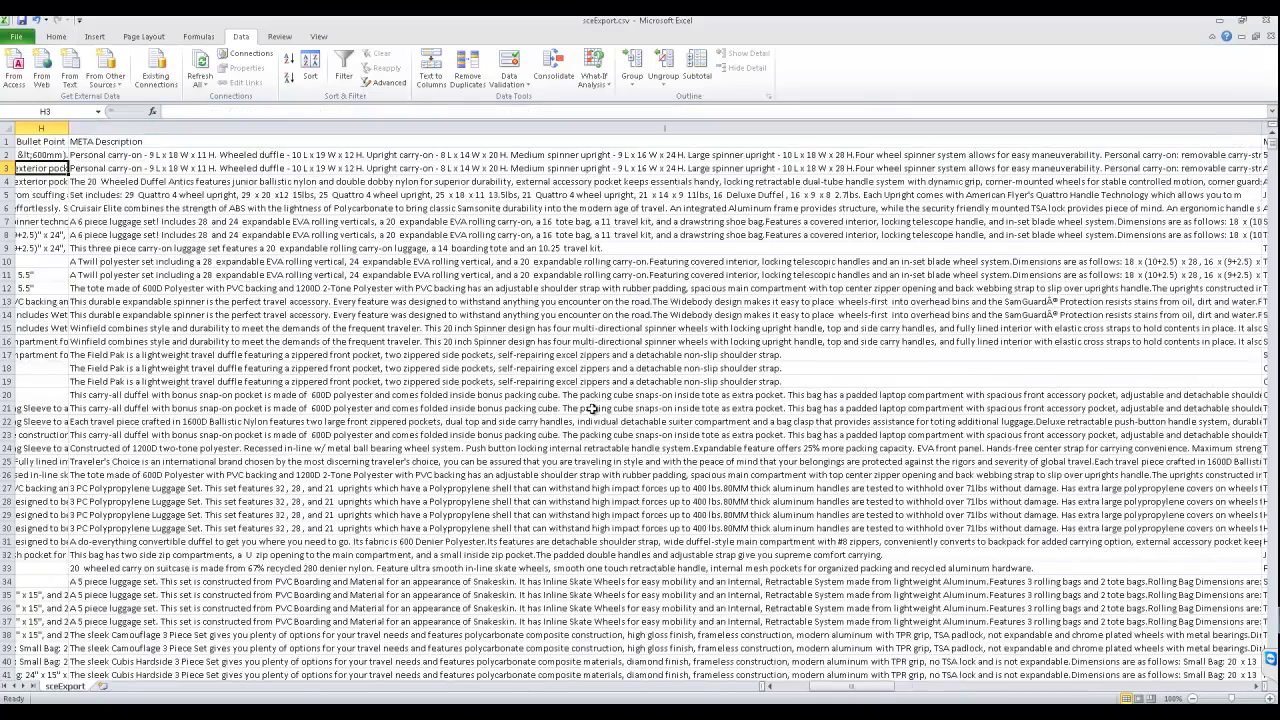
- Replace every "--" in the whole sheet with nothing
{"action": "key", "text": "ctrl+a"}
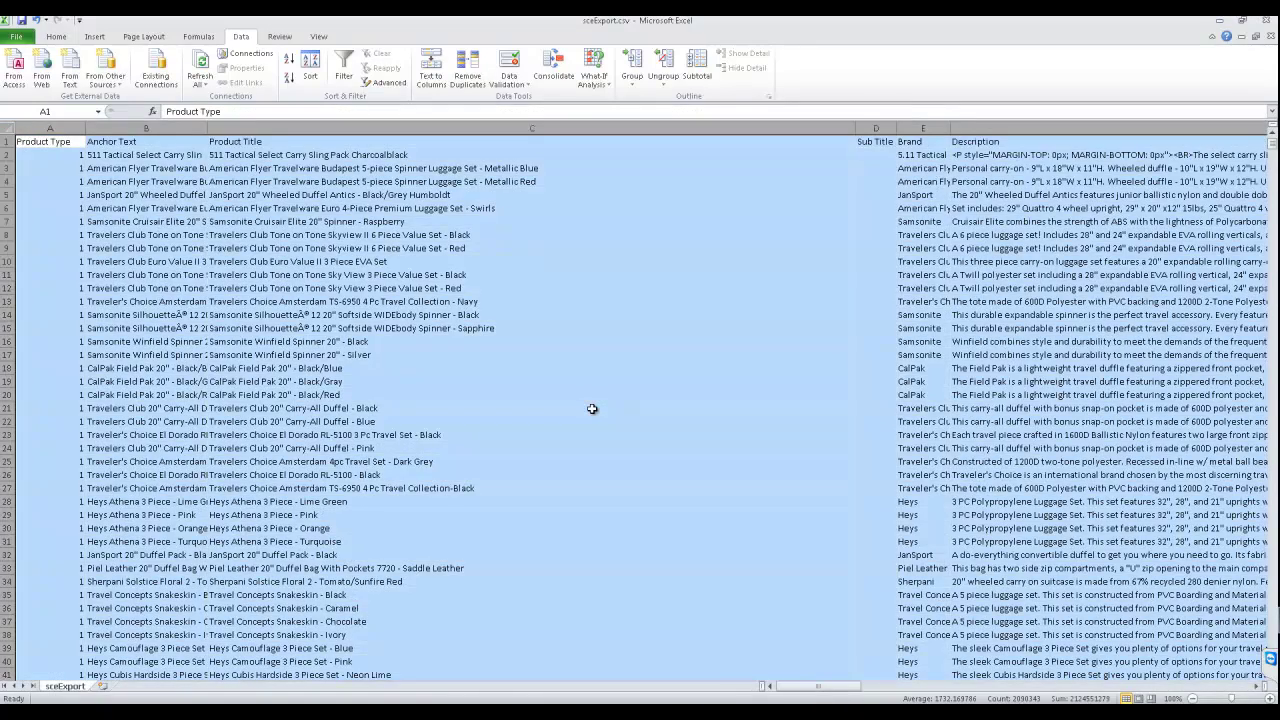
{"action": "key", "text": "ctrl+f"}
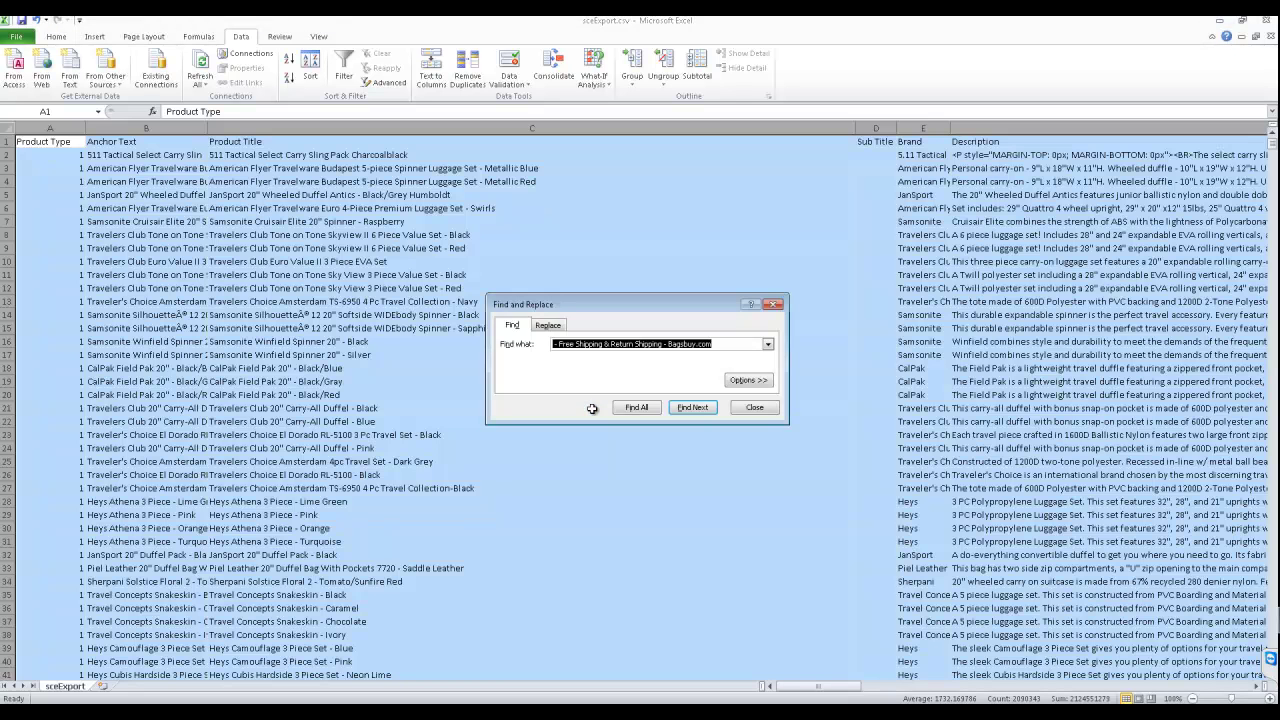
{"action": "type", "text": "--"}
{"action": "key", "text": "ctrl+h"}
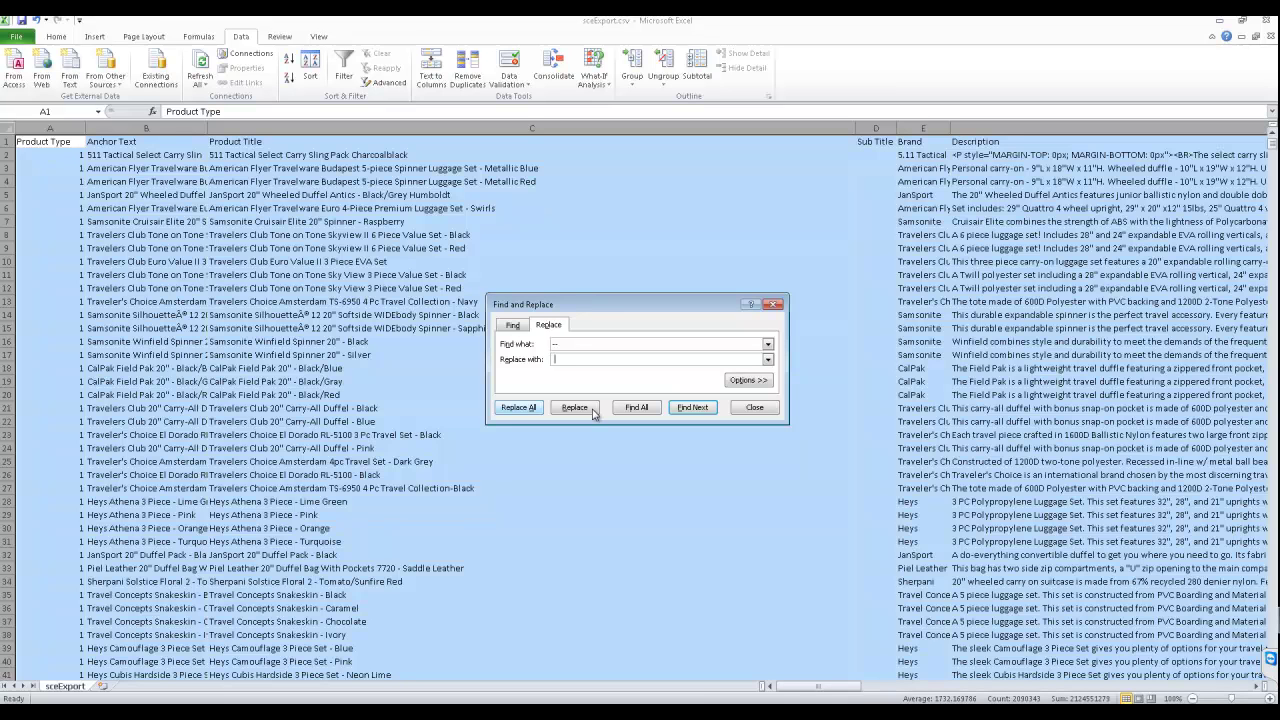
{"action": "key", "text": "alt+a"}
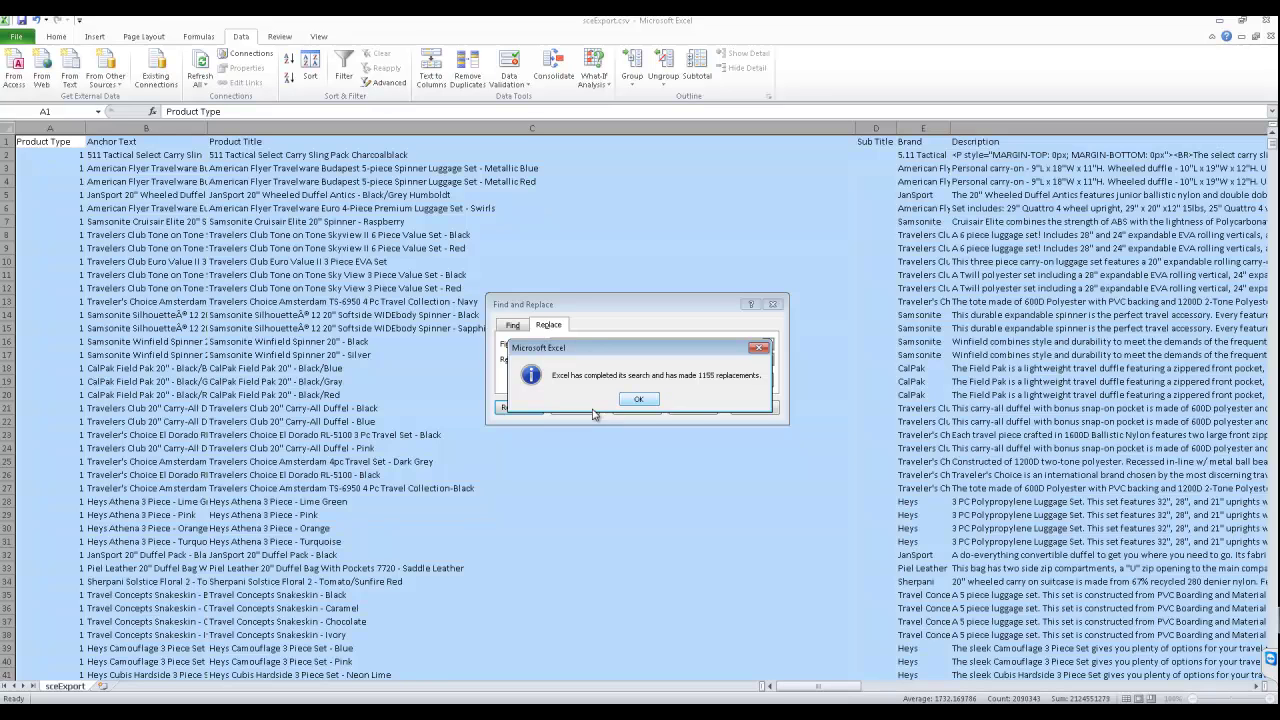
{"action": "key", "text": "Return"}
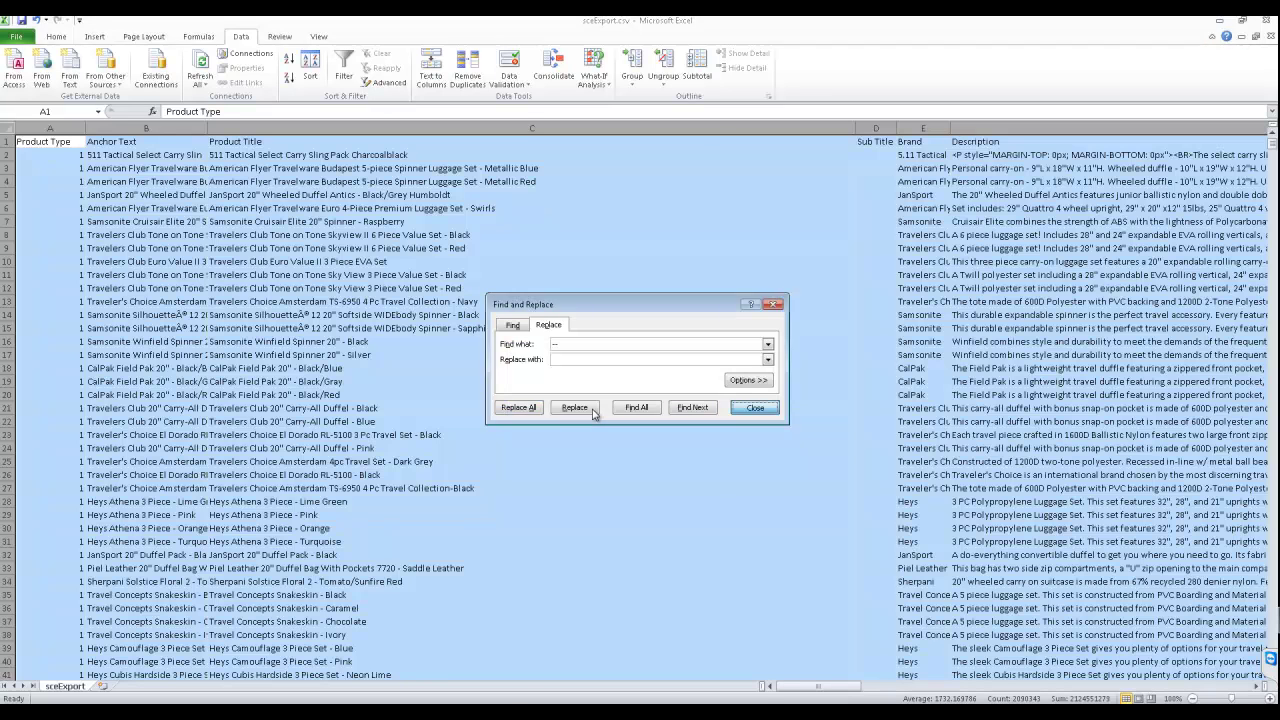
{"action": "key", "text": "Escape"}
- Remove all occurrences of "BagsBuy.com" from the whole sheet by replacing them with nothing
{"action": "key", "text": "ctrl+f"}
{"action": "key", "text": "ctrl+h"}
{"action": "type", "text": "BagBu"}
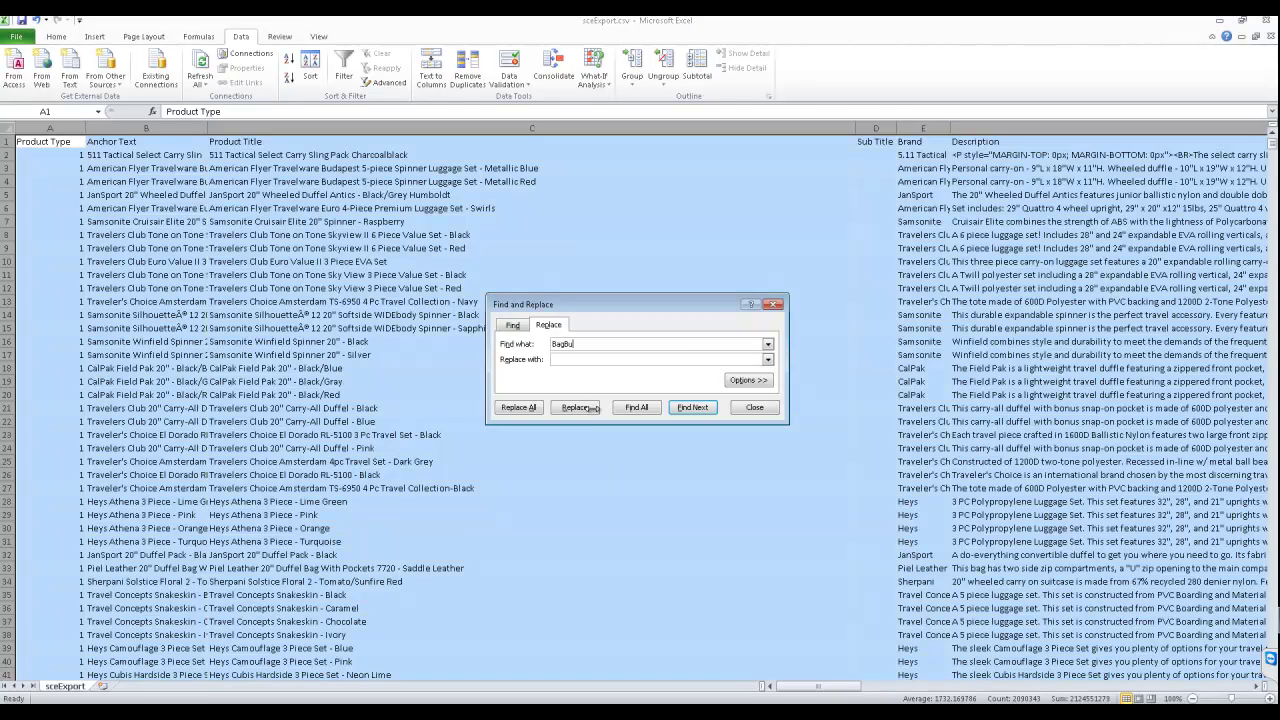
{"action": "type", "text": "y.com"}
{"action": "key", "text": "Left"}
{"action": "key", "text": "Left"}
{"action": "key", "text": "Left"}
{"action": "key", "text": "Left"}
{"action": "key", "text": "Left"}
{"action": "key", "text": "Left"}
{"action": "key", "text": "Left"}
{"action": "type", "text": "s"}
{"action": "key", "text": "alt+a"}
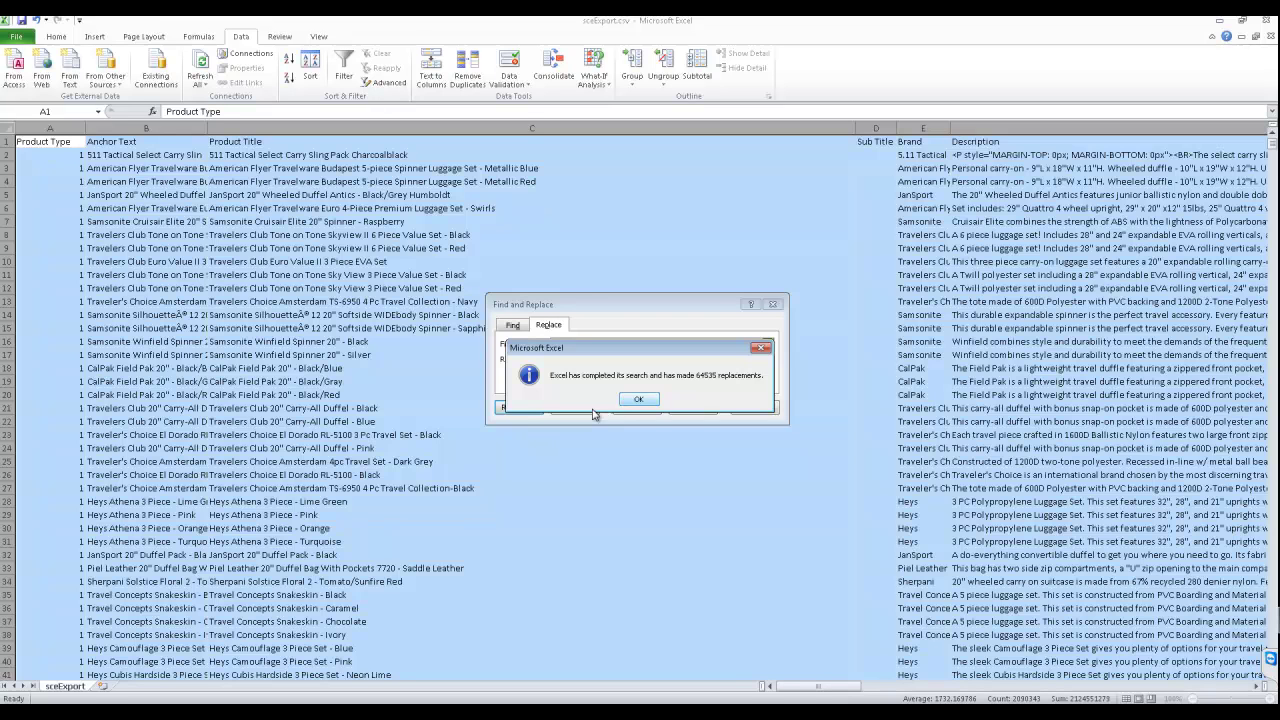
{"action": "key", "text": "Return"}
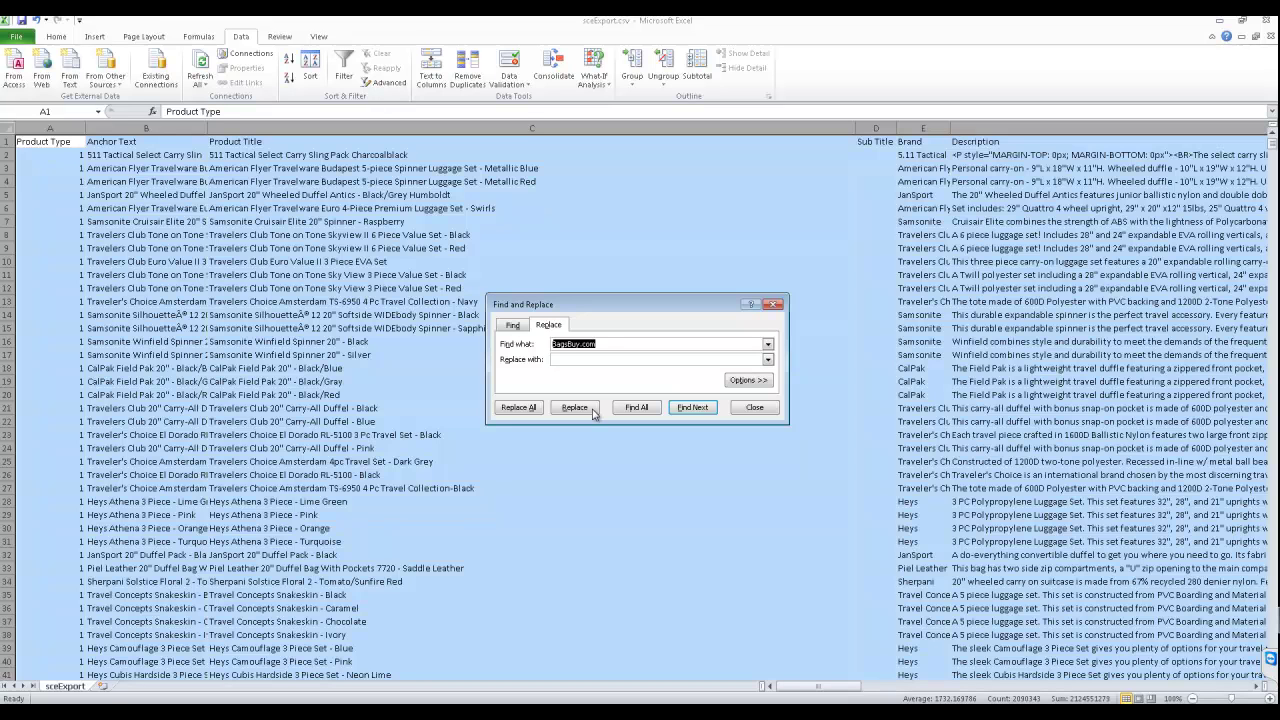
- Try to replace a shortened version of the "BagsBuy.com" search text with nothing across the sheet
{"action": "key", "text": "End"}
{"action": "key", "text": "BackSpace"}
{"action": "left_click", "coordinate": [575, 407]}
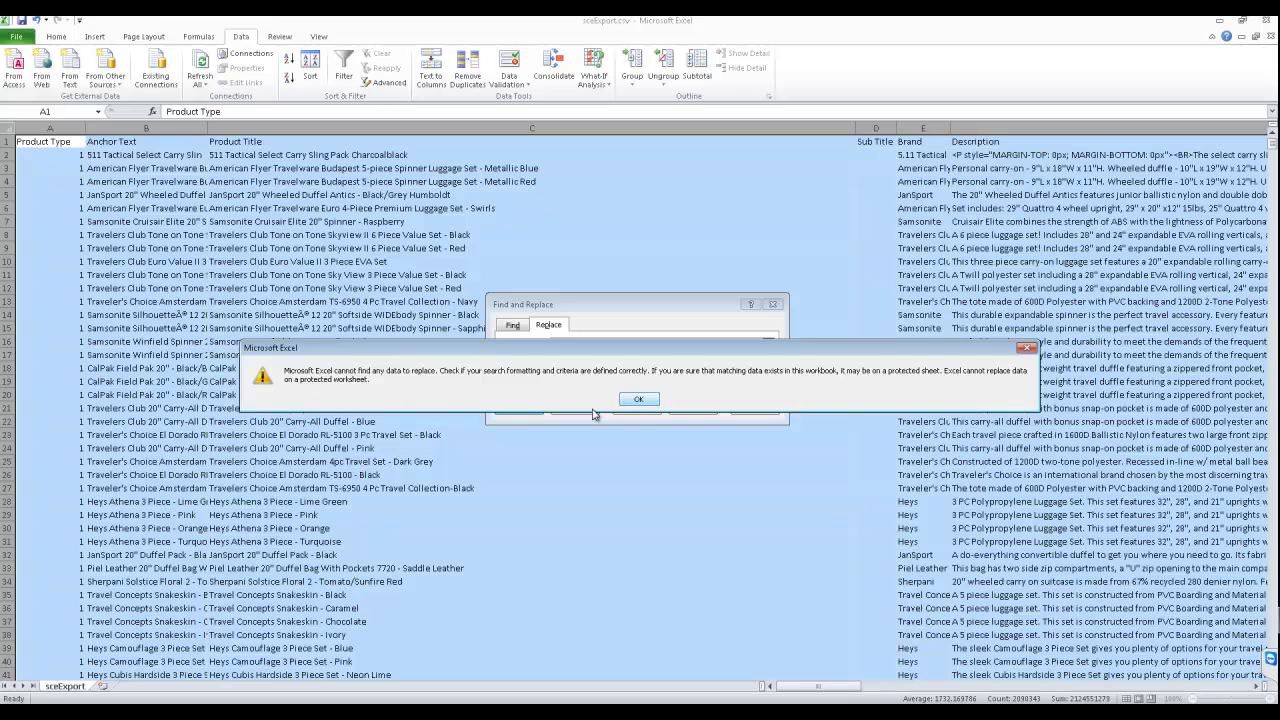
{"action": "key", "text": "Return"}
- Replace all occurrences of "Free Shipping" in the sheet with nothing and close Find and Replace
{"action": "type", "text": "Free Shipping"}
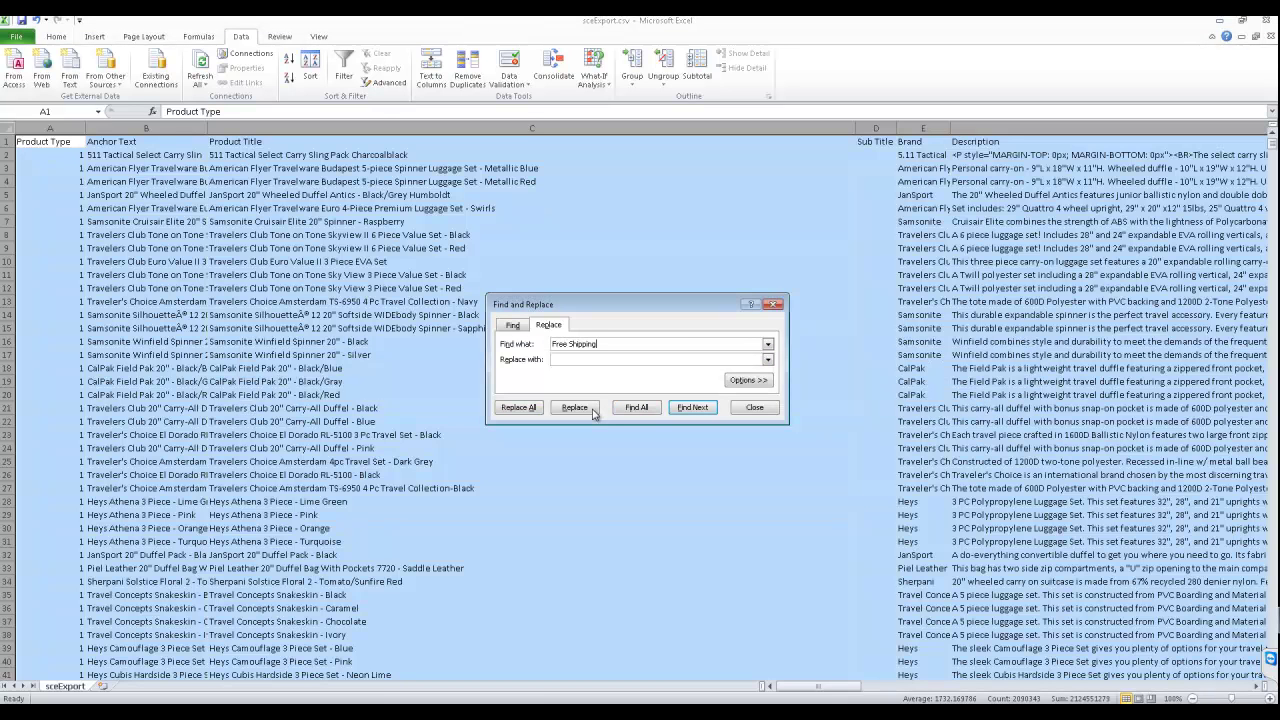
{"action": "left_click", "coordinate": [592, 411]}
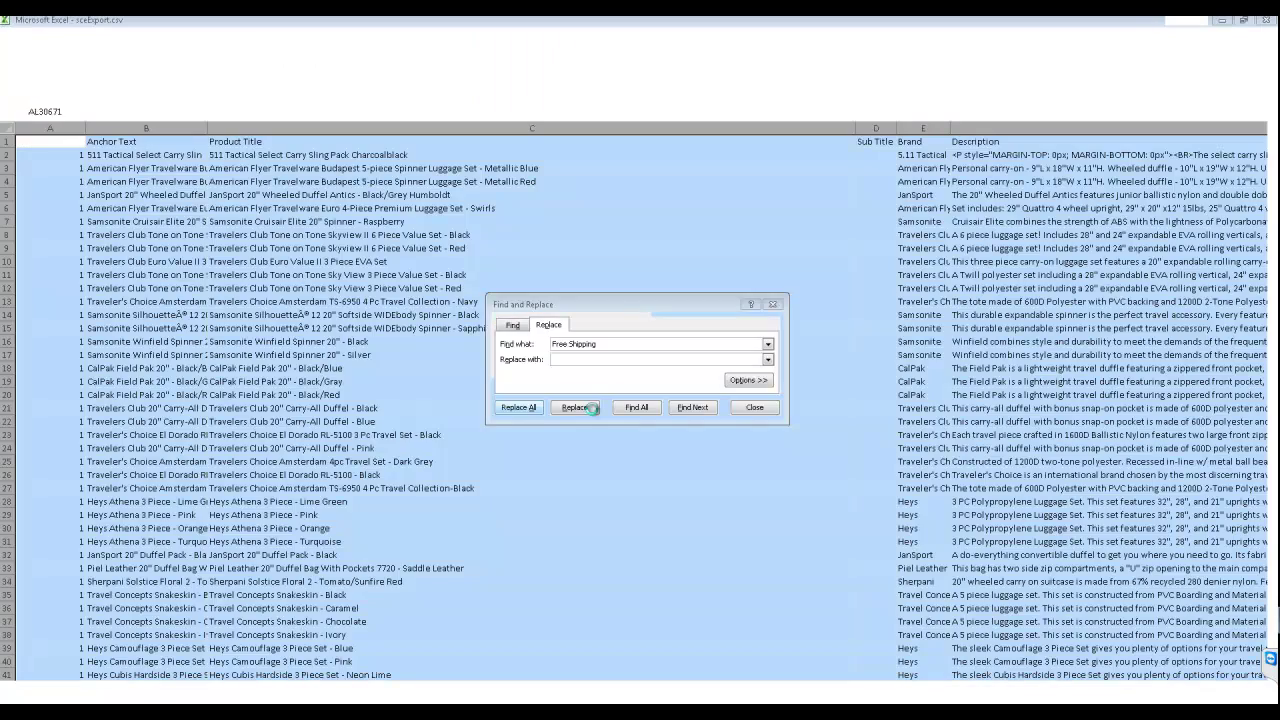
{"action": "key", "text": "Return"}
{"action": "key", "text": "Escape"}
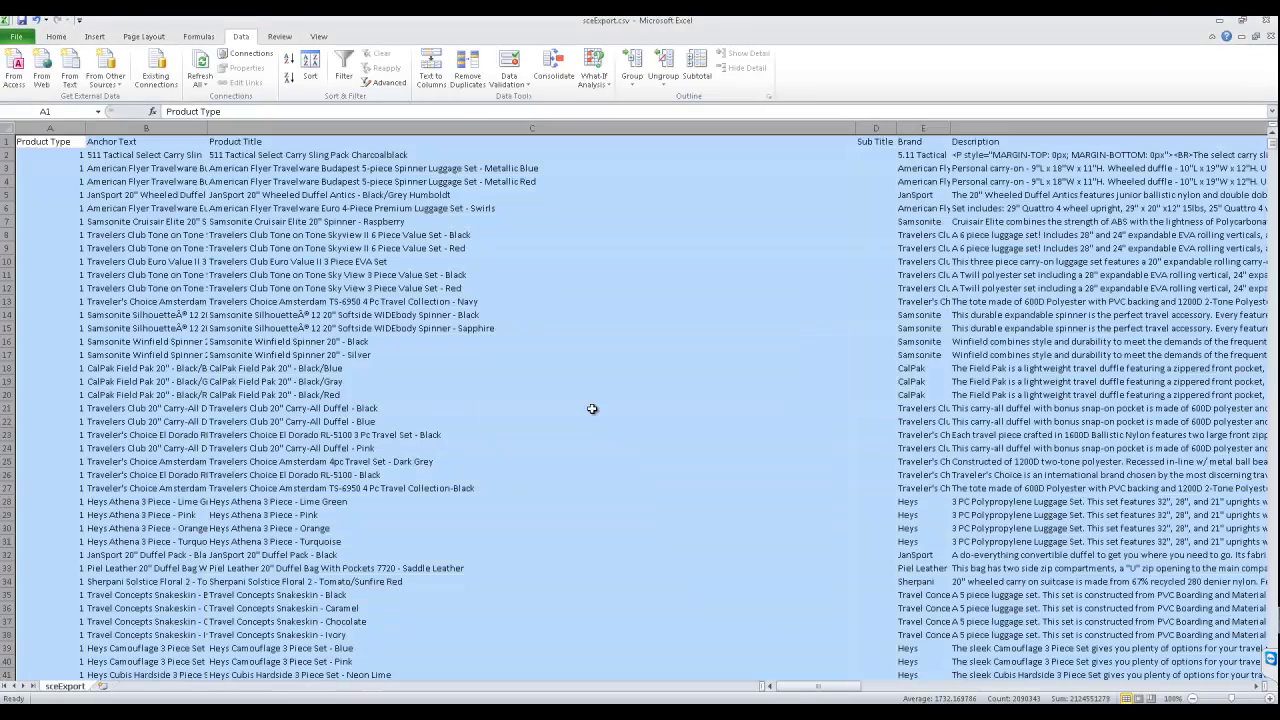
- Review the filled product data from the Product Type column through descriptions, images and categories to Re-Order Supplier
{"action": "key", "text": "Right"}
{"action": "key", "text": "Right"}
{"action": "key", "text": "Right"}
{"action": "key", "text": "Right"}
{"action": "key", "text": "Right"}
{"action": "key", "text": "Right"}
{"action": "key", "text": "Right"}
{"action": "key", "text": "Right"}
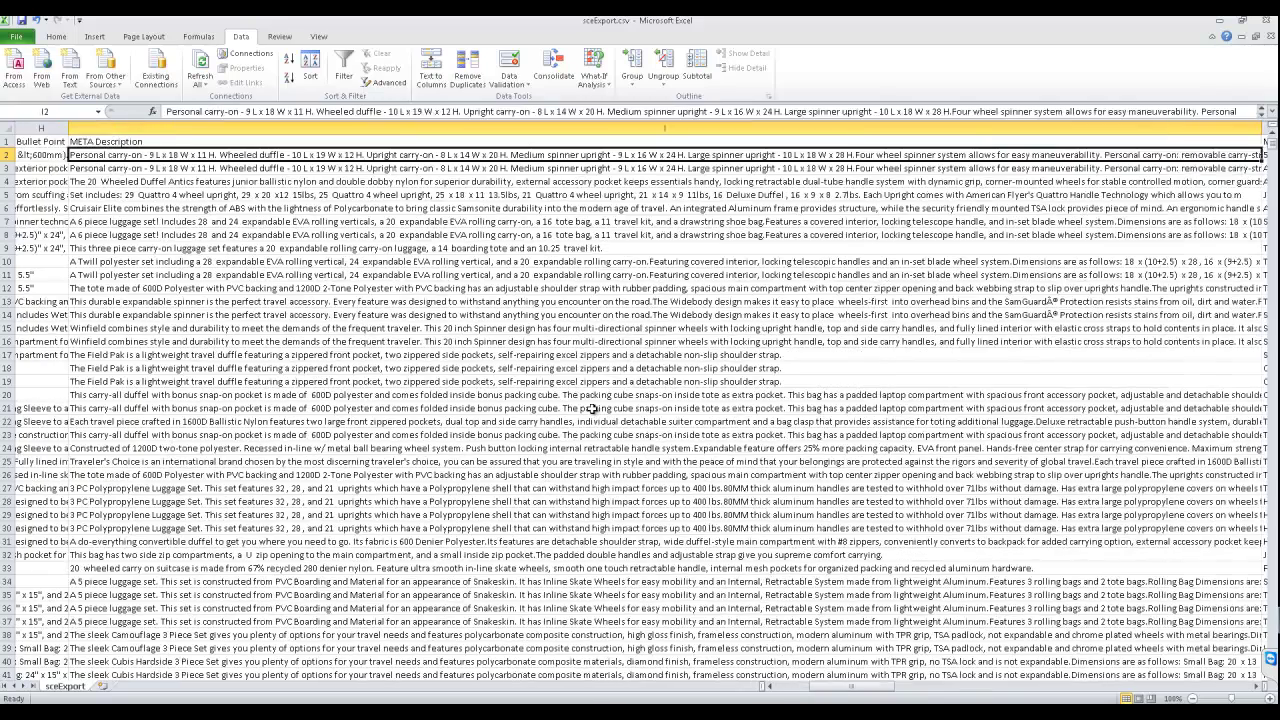
{"action": "key", "text": "Right"}
{"action": "key", "text": "Right"}
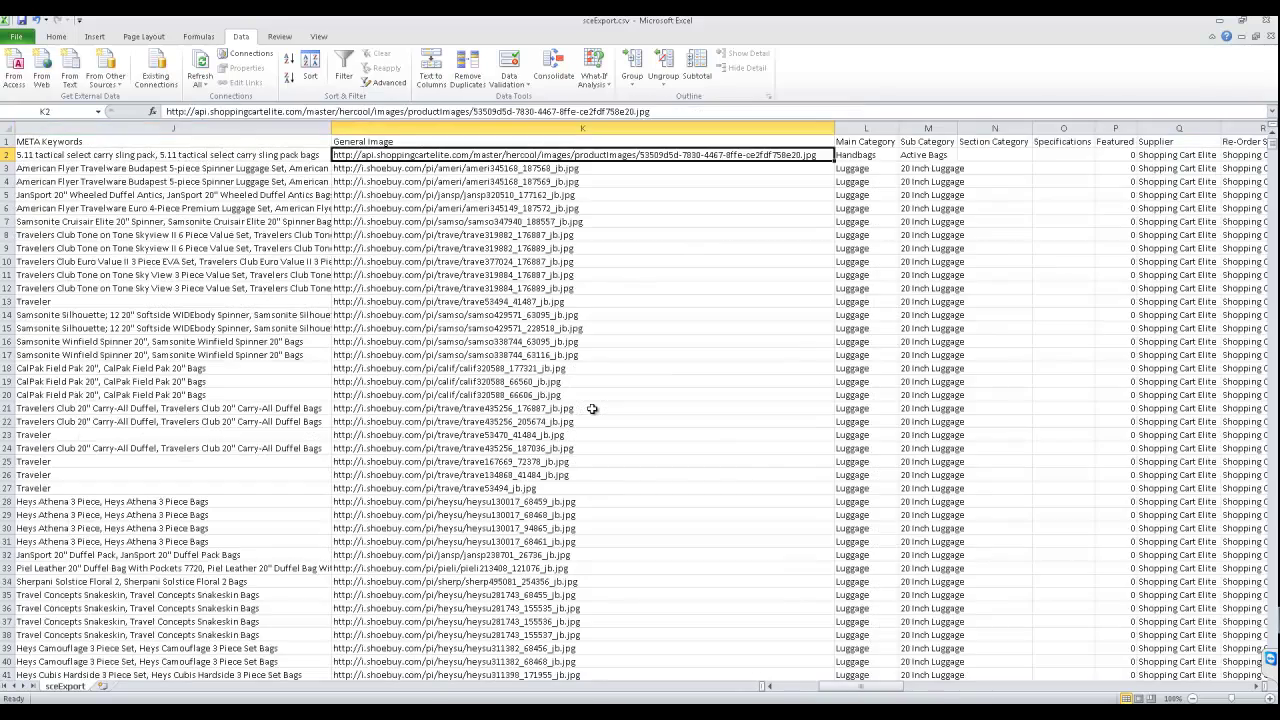
{"action": "key", "text": "Right"}
{"action": "key", "text": "Right"}
{"action": "key", "text": "Right"}
{"action": "key", "text": "Right"}
{"action": "key", "text": "Right"}
{"action": "key", "text": "Right"}
{"action": "key", "text": "Right"}
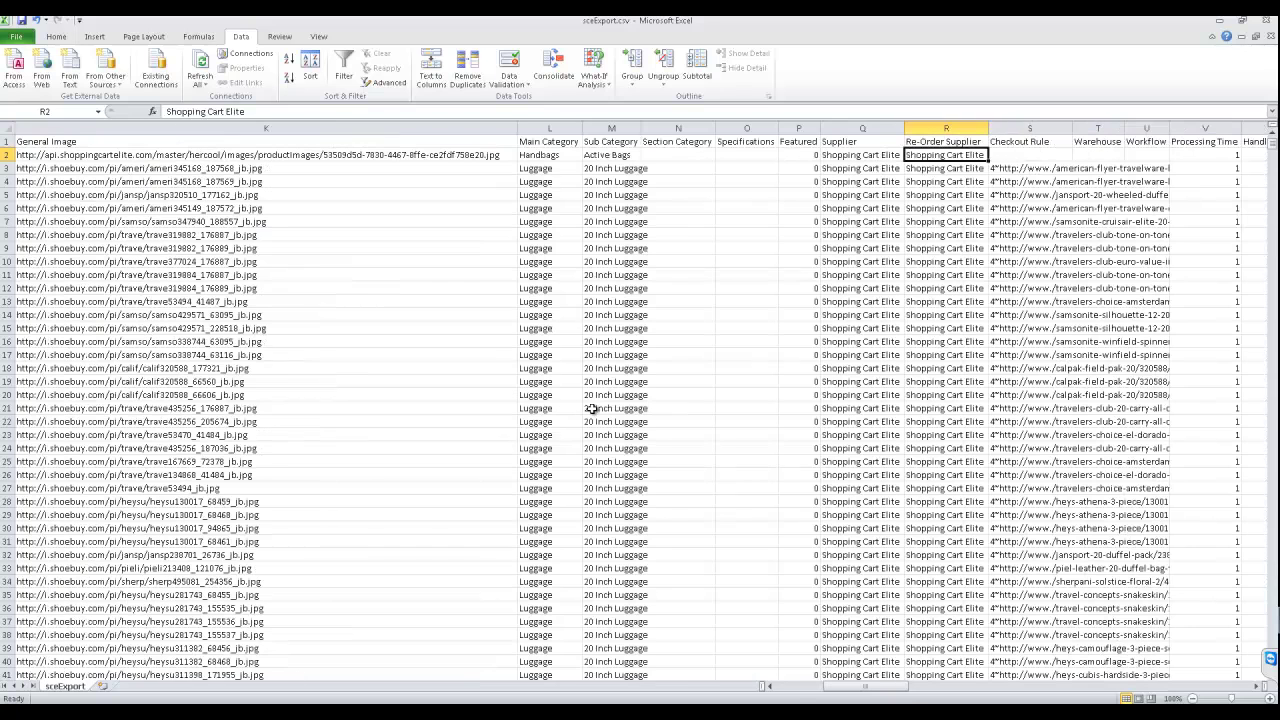
- Check the Checkout Rule, processing, shipping rate, quantity and part number columns through Application Specifications
{"action": "key", "text": "Right"}
{"action": "key", "text": "Right"}
{"action": "key", "text": "Right"}
{"action": "key", "text": "Right"}
{"action": "key", "text": "Right"}
{"action": "key", "text": "Right"}
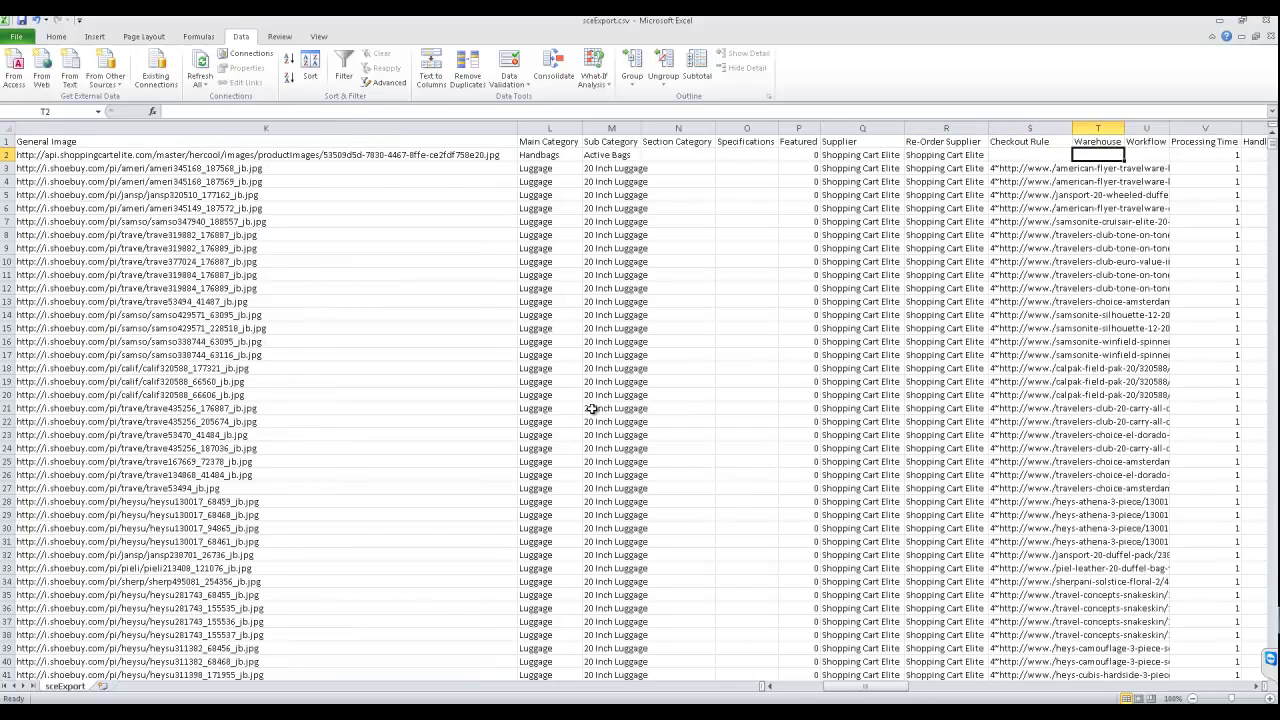
{"action": "key", "text": "Right"}
{"action": "key", "text": "Right"}
{"action": "key", "text": "Right"}
{"action": "key", "text": "Right"}
{"action": "key", "text": "Right"}
{"action": "key", "text": "Right"}
{"action": "key", "text": "Right"}
{"action": "key", "text": "Right"}
{"action": "key", "text": "Right"}
{"action": "key", "text": "Right"}
{"action": "key", "text": "Right"}
{"action": "key", "text": "Right"}
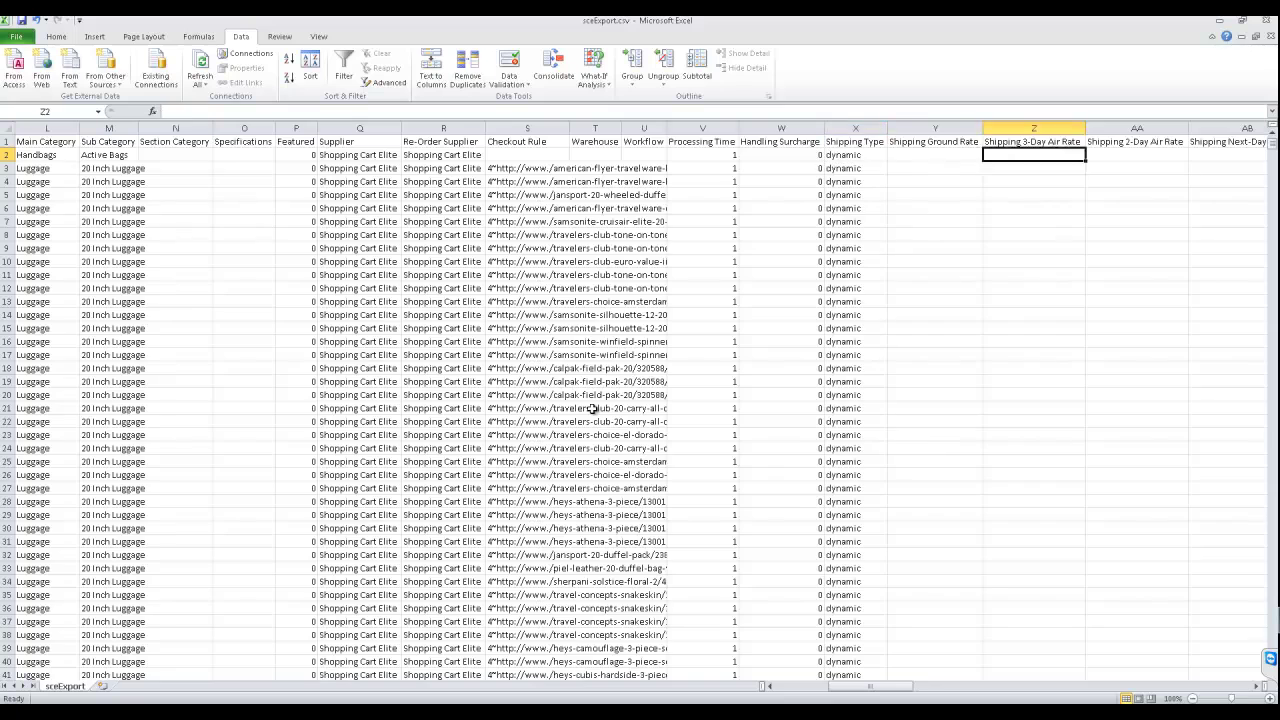
{"action": "key", "text": "Right"}
{"action": "key", "text": "Right"}
{"action": "key", "text": "Right"}
{"action": "key", "text": "Right"}
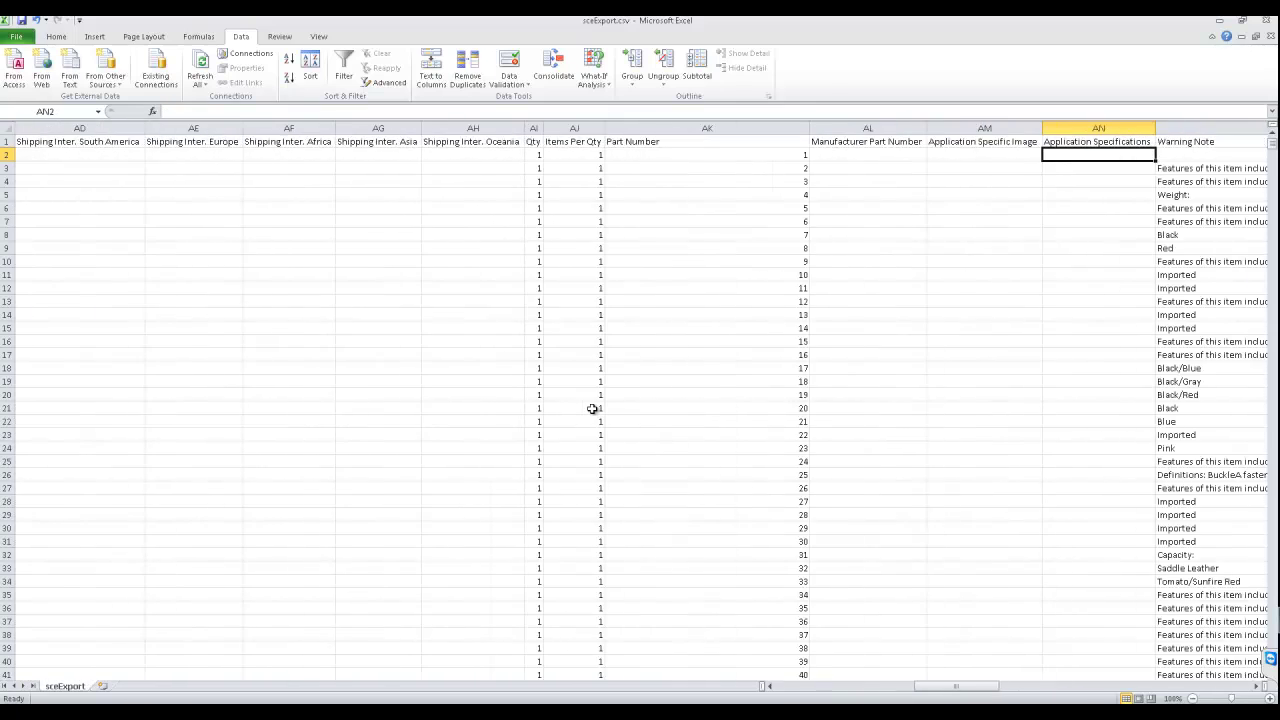
- Examine the Items Per Qty, Part Number and Warning Note columns and the price columns from MSRP to Cost Price
{"action": "key", "text": "Right"}
{"action": "key", "text": "Left"}
{"action": "key", "text": "Left"}
{"action": "key", "text": "Left"}
{"action": "key", "text": "Left"}
{"action": "key", "text": "Left"}
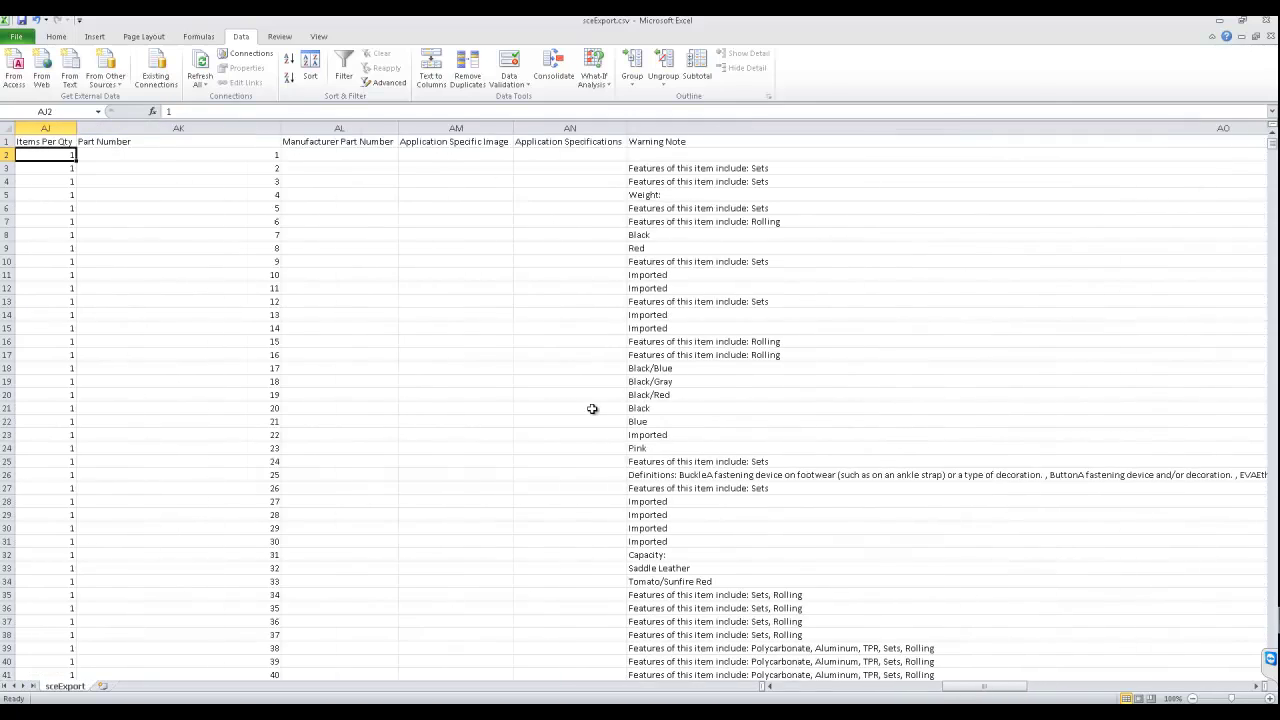
{"action": "key", "text": "Left"}
{"action": "key", "text": "Right"}
{"action": "key", "text": "Right"}
{"action": "key", "text": "Right"}
{"action": "key", "text": "Right"}
{"action": "key", "text": "Right"}
{"action": "key", "text": "Right"}
{"action": "key", "text": "Right"}
{"action": "key", "text": "Right"}
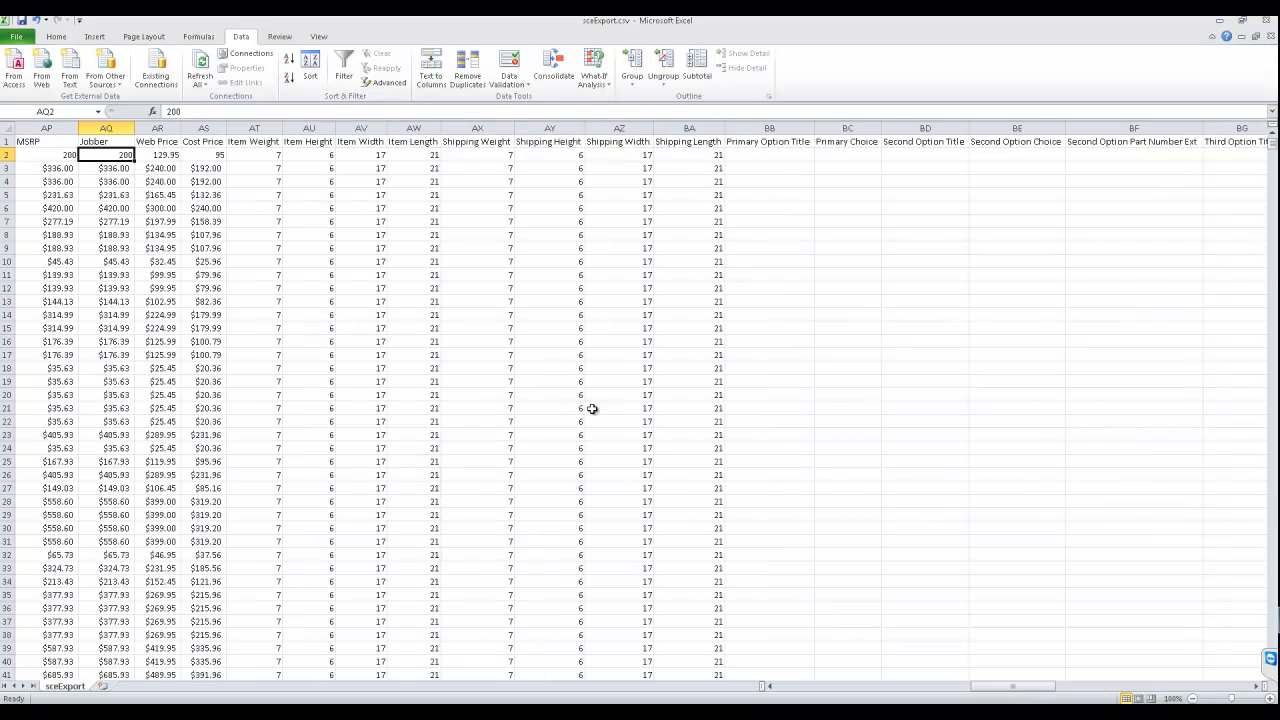
{"action": "key", "text": "Right"}
{"action": "key", "text": "Right"}
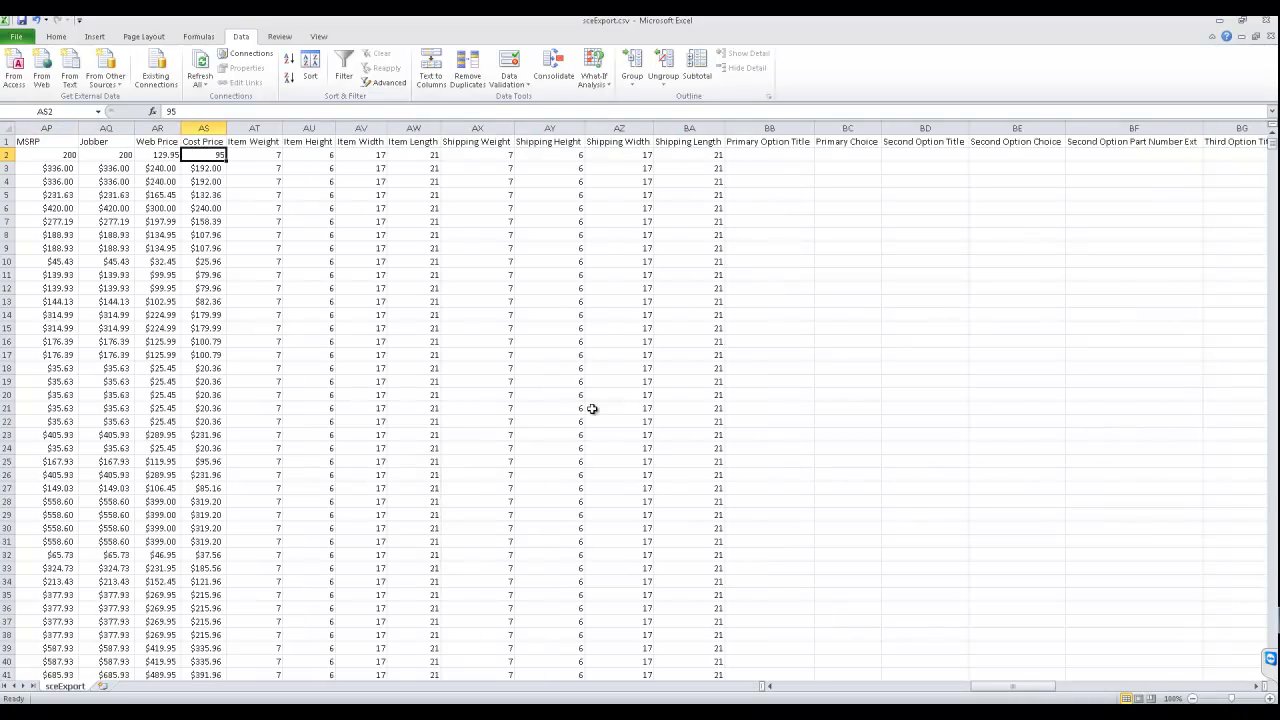
- Inspect the item and shipping dimension, option, vehicle, wheel and tire columns to the end of the sheet
{"action": "key", "text": "Right"}
{"action": "key", "text": "Right"}
{"action": "key", "text": "Right"}
{"action": "key", "text": "Right"}
{"action": "key", "text": "Right"}
{"action": "key", "text": "Right"}
{"action": "key", "text": "Right"}
{"action": "key", "text": "Right"}
{"action": "key", "text": "Right"}
{"action": "key", "text": "Right"}
{"action": "key", "text": "Right"}
{"action": "key", "text": "Right"}
{"action": "key", "text": "Right"}
{"action": "key", "text": "Right"}
{"action": "key", "text": "Right"}
{"action": "key", "text": "Right"}
{"action": "key", "text": "Right"}
{"action": "key", "text": "Right"}
{"action": "key", "text": "Right"}
{"action": "key", "text": "Right"}
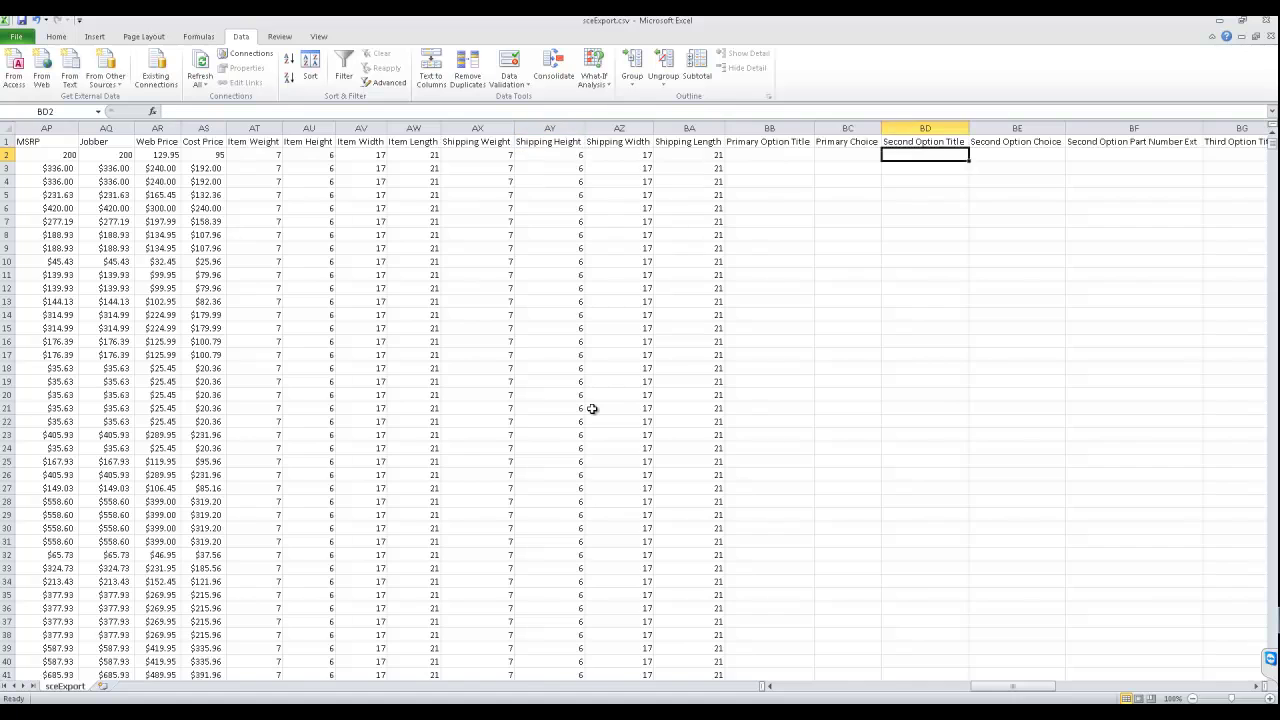
{"action": "key", "text": "Right"}
{"action": "key", "text": "Right"}
{"action": "key", "text": "Right"}
{"action": "key", "text": "Right"}
{"action": "key", "text": "Right"}
{"action": "key", "text": "Right"}
{"action": "key", "text": "Right"}
{"action": "key", "text": "Right"}
{"action": "key", "text": "Right"}
{"action": "key", "text": "Right"}
{"action": "key", "text": "Right"}
{"action": "key", "text": "Right"}
{"action": "key", "text": "Right"}
{"action": "key", "text": "Right"}
{"action": "key", "text": "Right"}
{"action": "key", "text": "Right"}
{"action": "key", "text": "Right"}
{"action": "key", "text": "Right"}
{"action": "key", "text": "Right"}
{"action": "key", "text": "Right"}
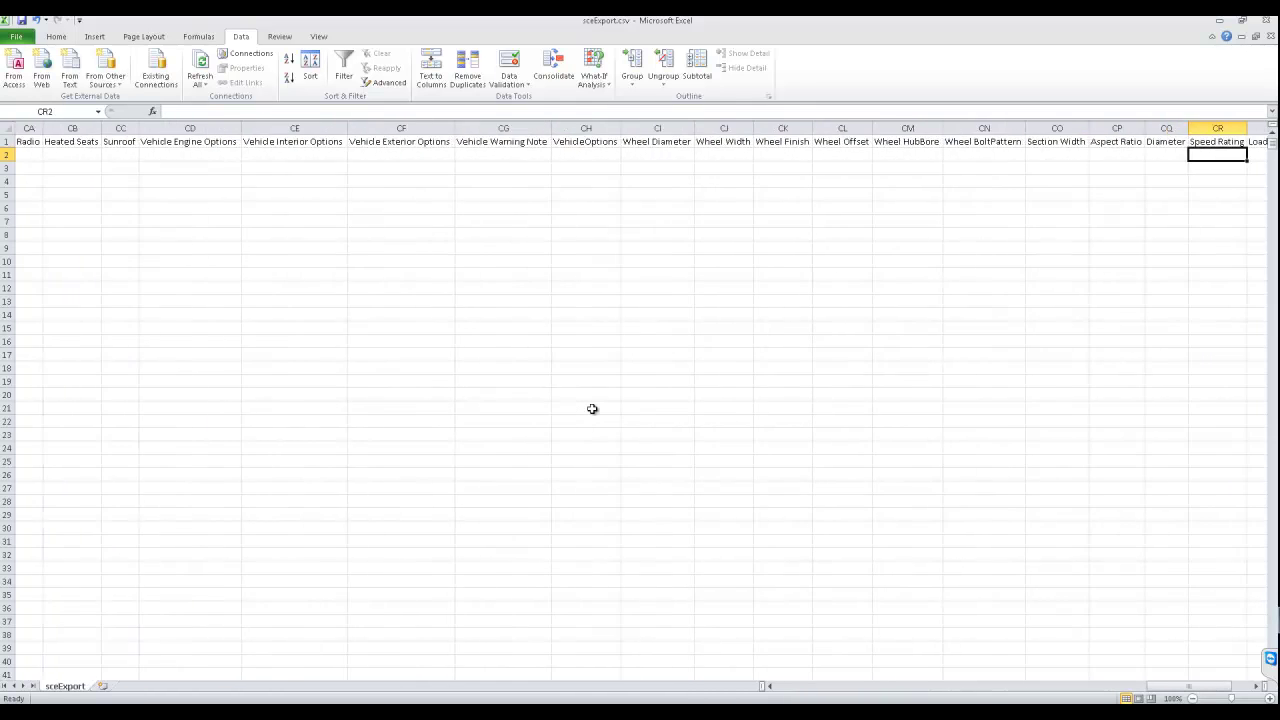
- Delete the entire 511 Tactical Select Carry Sling Pack product row directly beneath the headers
{"action": "key", "text": "Left"}
{"action": "key", "text": "Left"}
{"action": "key", "text": "Left"}
{"action": "key", "text": "Left"}
{"action": "key", "text": "Left"}
{"action": "key", "text": "Left"}
{"action": "key", "text": "Left"}
{"action": "key", "text": "Left"}
{"action": "key", "text": "Left"}
{"action": "key", "text": "Left"}
{"action": "key", "text": "Left"}
{"action": "key", "text": "Left"}
{"action": "key", "text": "Left"}
{"action": "key", "text": "Left"}
{"action": "key", "text": "Left"}
{"action": "key", "text": "Left"}
{"action": "key", "text": "Left"}
{"action": "key", "text": "Left"}
{"action": "key", "text": "Left"}
{"action": "key", "text": "Left"}
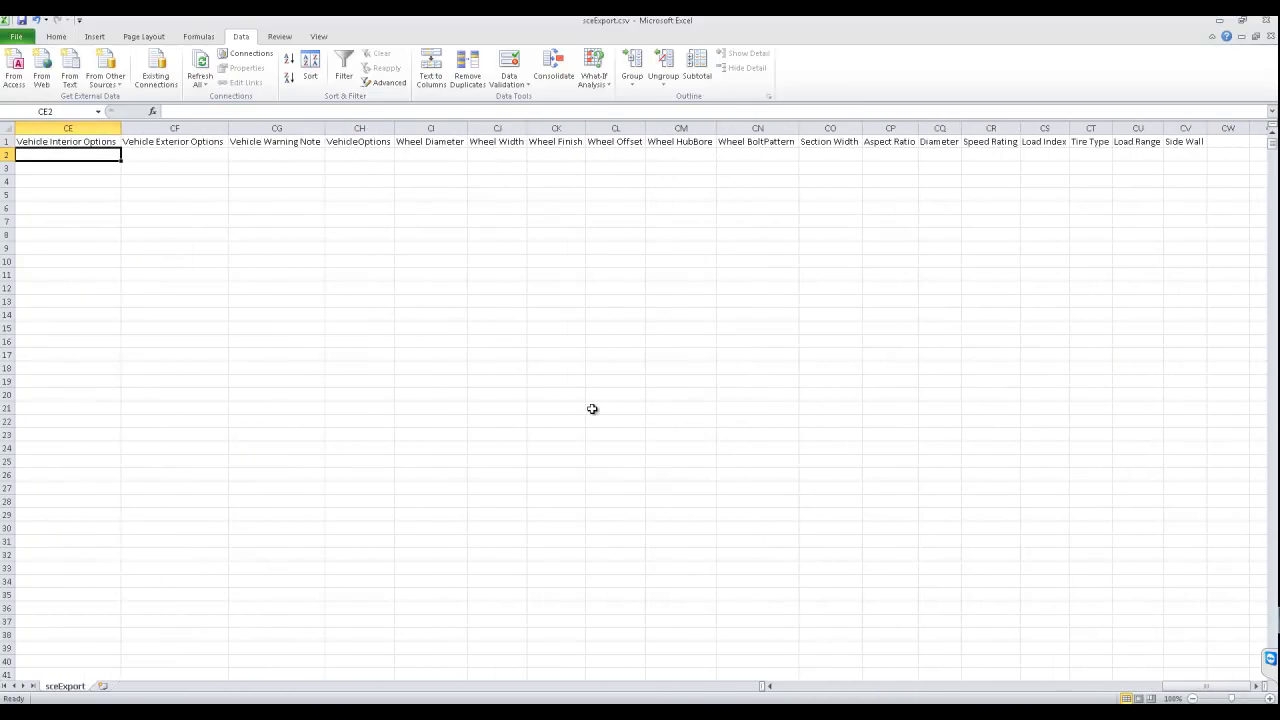
{"action": "key", "text": "Left"}
{"action": "key", "text": "Left"}
{"action": "key", "text": "Left"}
{"action": "key", "text": "Left"}
{"action": "key", "text": "Left"}
{"action": "key", "text": "Left"}
{"action": "key", "text": "Left"}
{"action": "key", "text": "Left"}
{"action": "key", "text": "Left"}
{"action": "key", "text": "Left"}
{"action": "key", "text": "Left"}
{"action": "key", "text": "Left"}
{"action": "key", "text": "Left"}
{"action": "key", "text": "Left"}
{"action": "key", "text": "Left"}
{"action": "key", "text": "Left"}
{"action": "key", "text": "Left"}
{"action": "key", "text": "Left"}
{"action": "key", "text": "Left"}
{"action": "key", "text": "Left"}
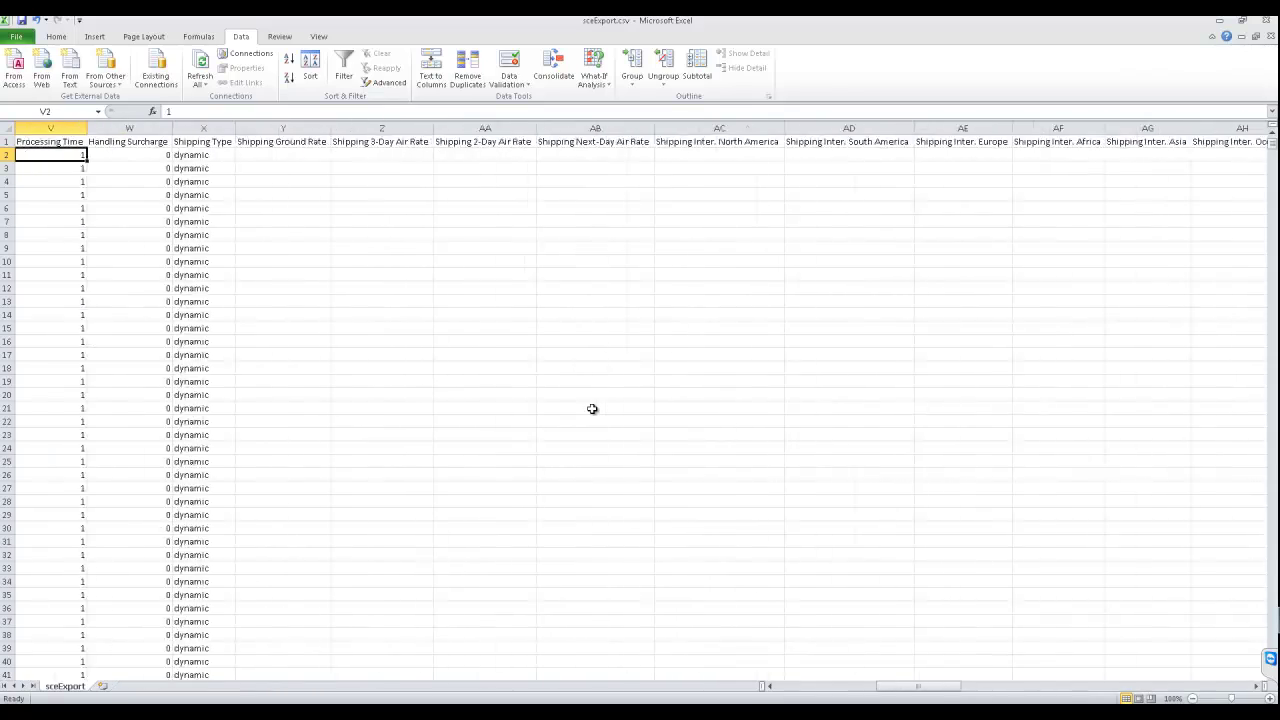
{"action": "key", "text": "Left"}
{"action": "key", "text": "Left"}
{"action": "key", "text": "Left"}
{"action": "key", "text": "Left"}
{"action": "key", "text": "Left"}
{"action": "key", "text": "Left"}
{"action": "key", "text": "Left"}
{"action": "key", "text": "shift+space"}
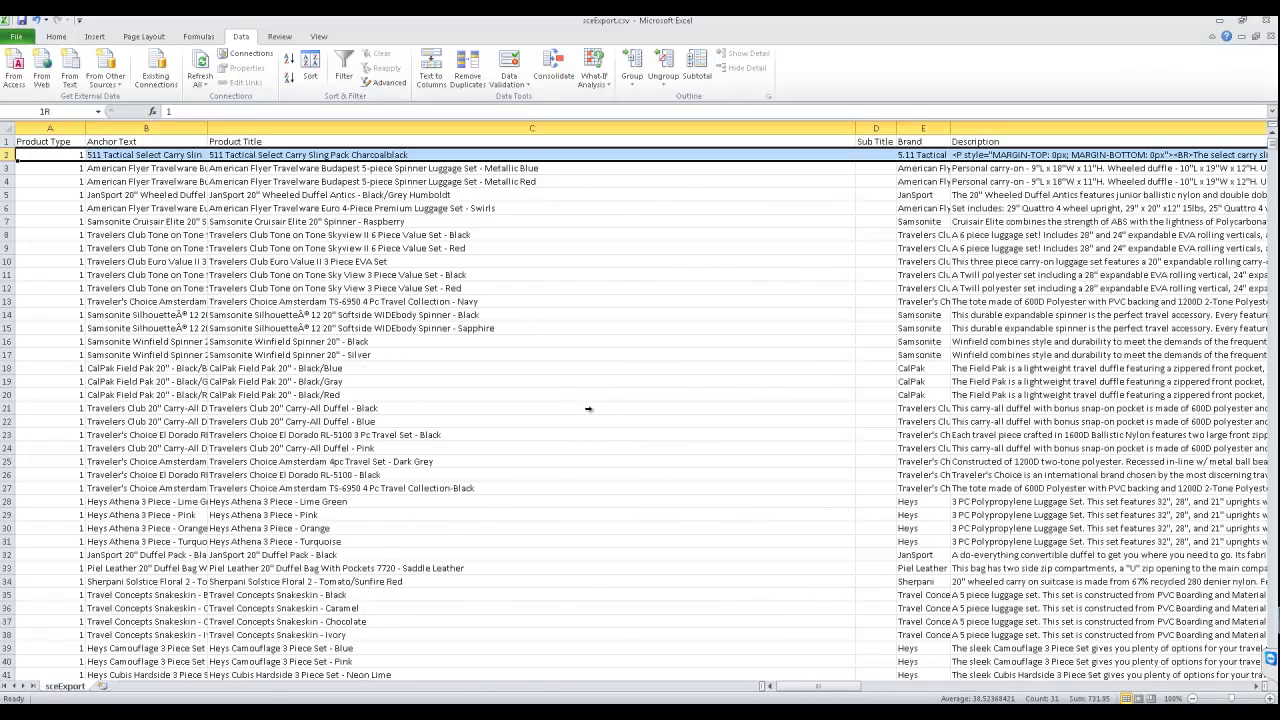
{"action": "key", "text": "shift+F10"}
{"action": "key", "text": "d"}
{"action": "key", "text": "Right"}
{"action": "key", "text": "Right"}
{"action": "key", "text": "Right"}
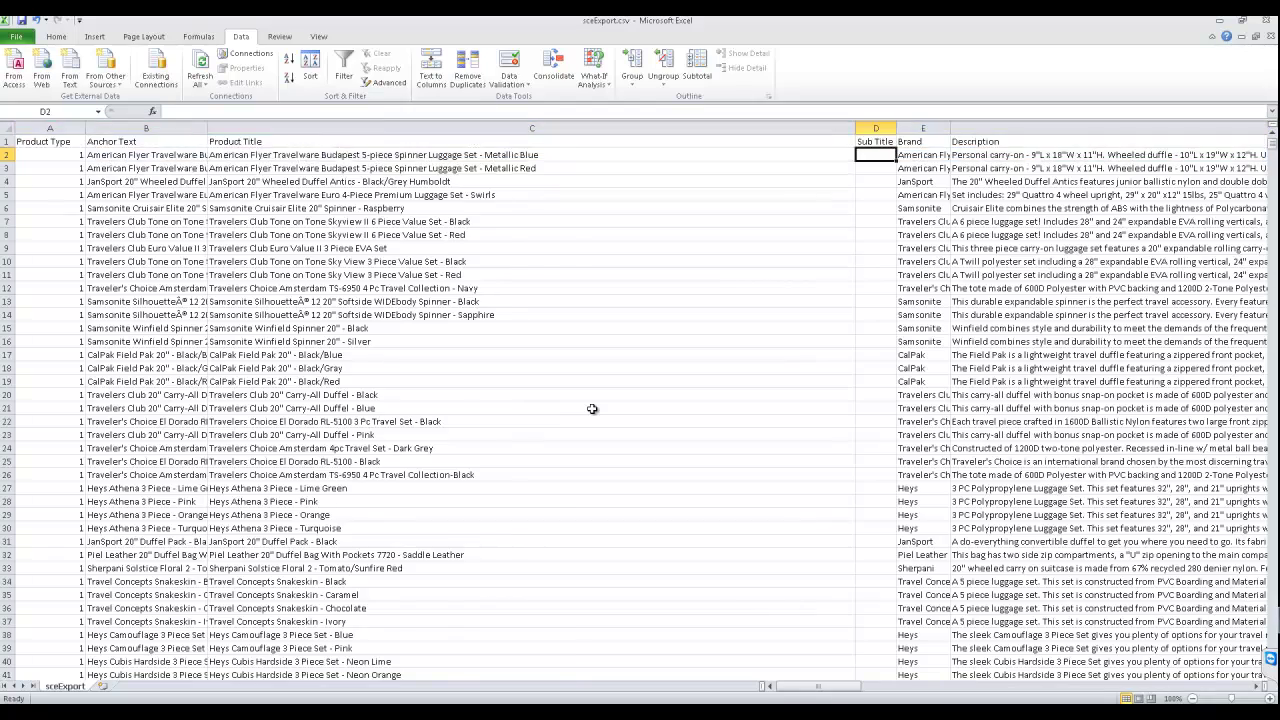
- Move the entire Main Category column in front of Product Type so it is the sheet's first column
{"action": "key", "text": "Right"}
{"action": "key", "text": "Right"}
{"action": "key", "text": "Right"}
{"action": "key", "text": "Right"}
{"action": "key", "text": "Right"}
{"action": "key", "text": "Right"}
{"action": "key", "text": "Right"}
{"action": "key", "text": "Right"}
{"action": "key", "text": "Right"}
{"action": "key", "text": "Right"}
{"action": "key", "text": "Left"}
{"action": "key", "text": "Left"}
{"action": "key", "text": "ctrl+space"}
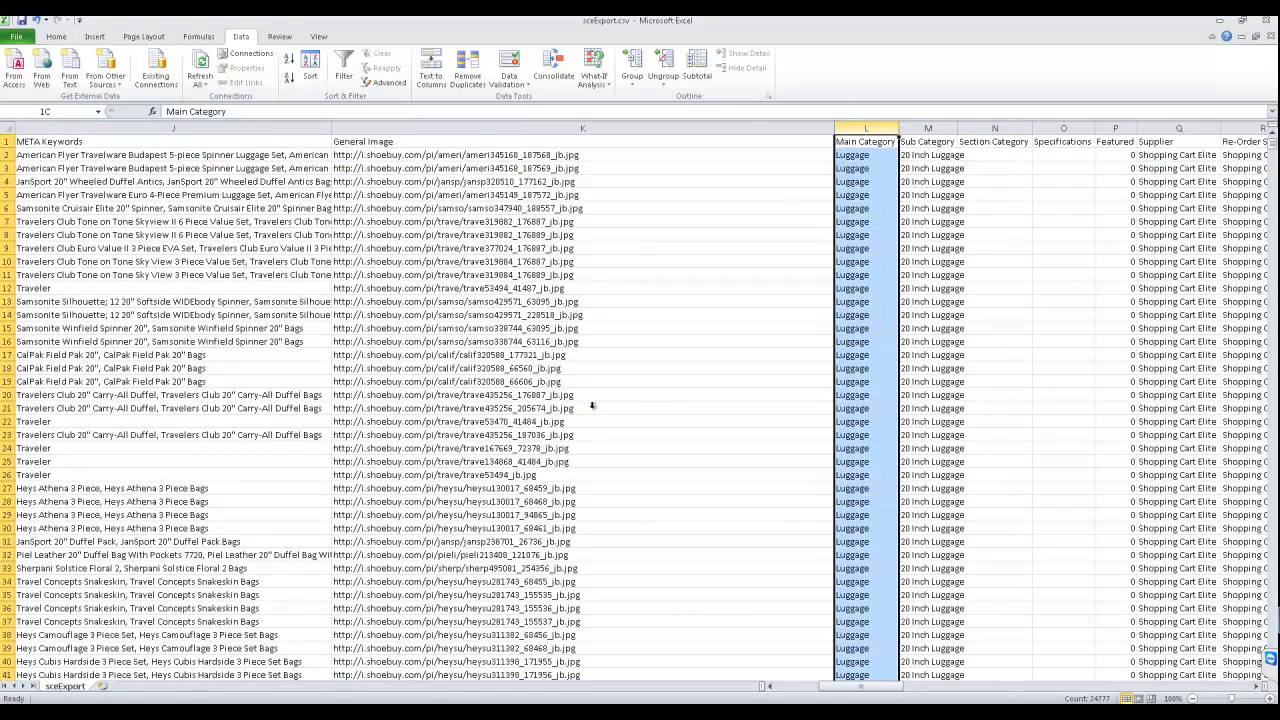
{"action": "key", "text": "ctrl+c"}
{"action": "key", "text": "Left"}
{"action": "key", "text": "ctrl+Home"}
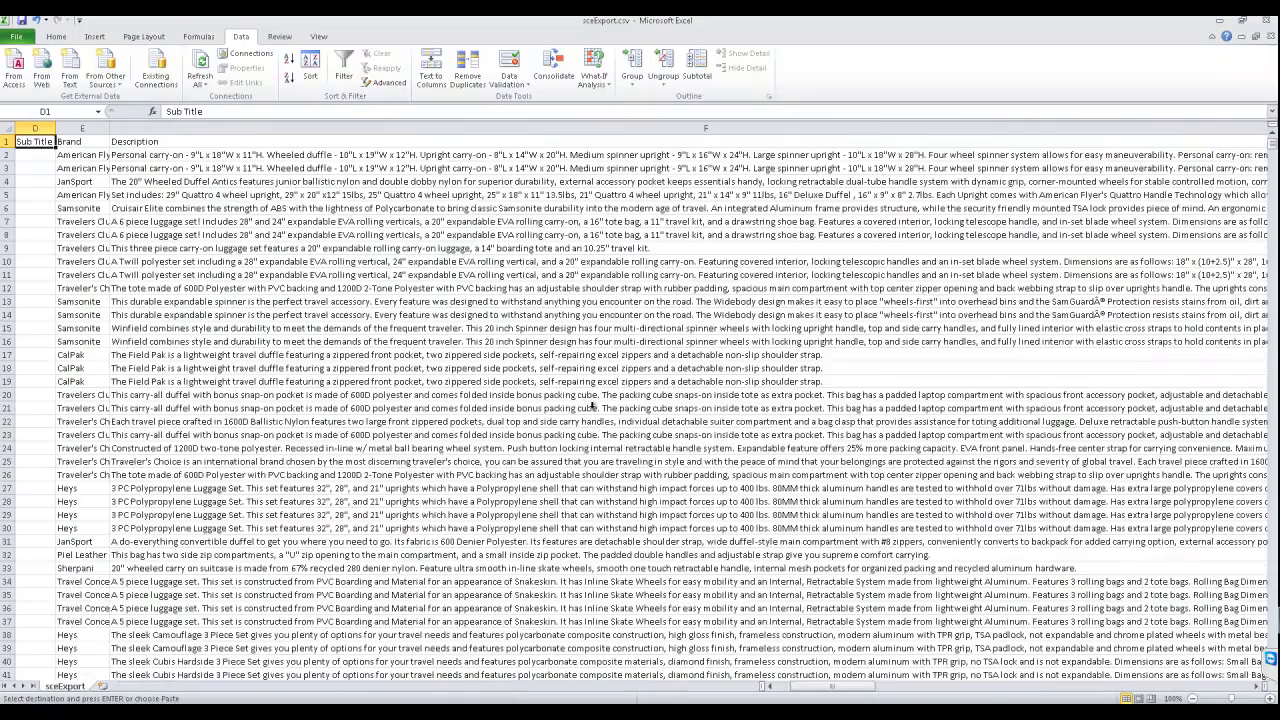
{"action": "key", "text": "ctrl+space"}
{"action": "key", "text": "shift+F10"}
{"action": "key", "text": "Down"}
{"action": "key", "text": "Down"}
{"action": "key", "text": "Down"}
{"action": "key", "text": "Down"}
{"action": "key", "text": "Return"}
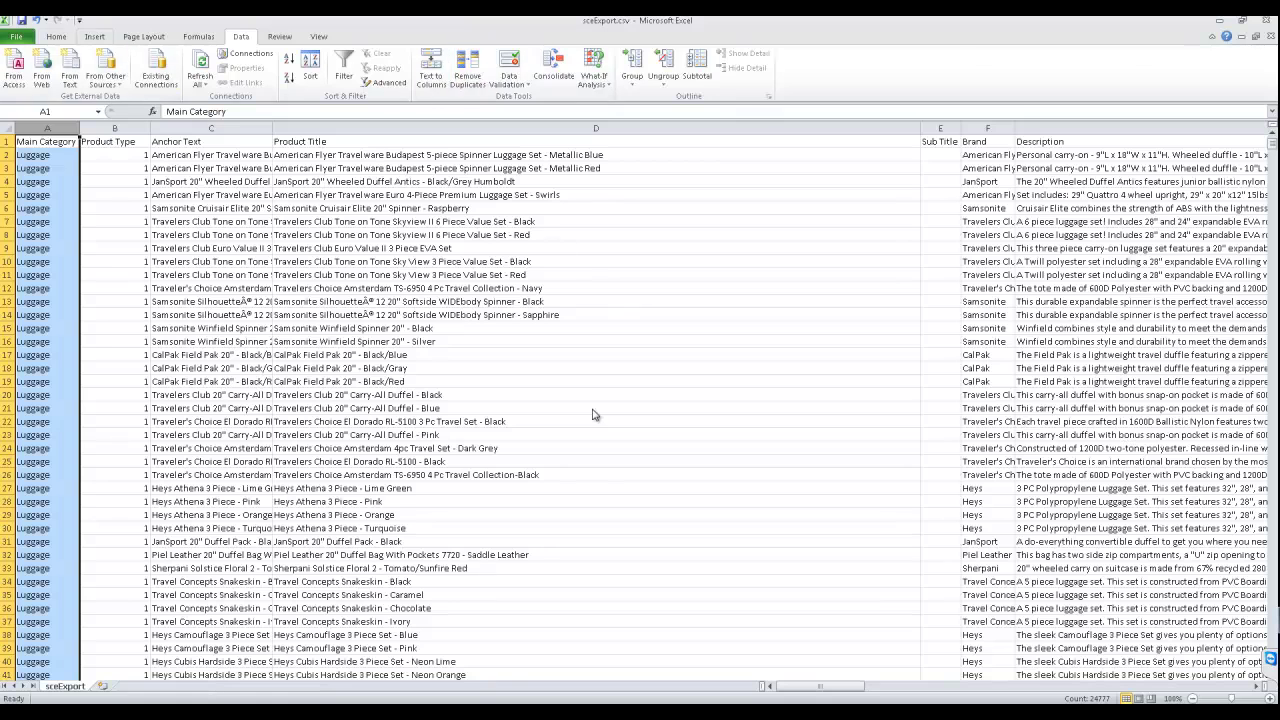
- Sort the whole sheet by Main Category from A to Z, expanding the selection to the adjacent columns
{"action": "key", "text": "alt+h"}
{"action": "left_click", "coordinate": [115, 182]}
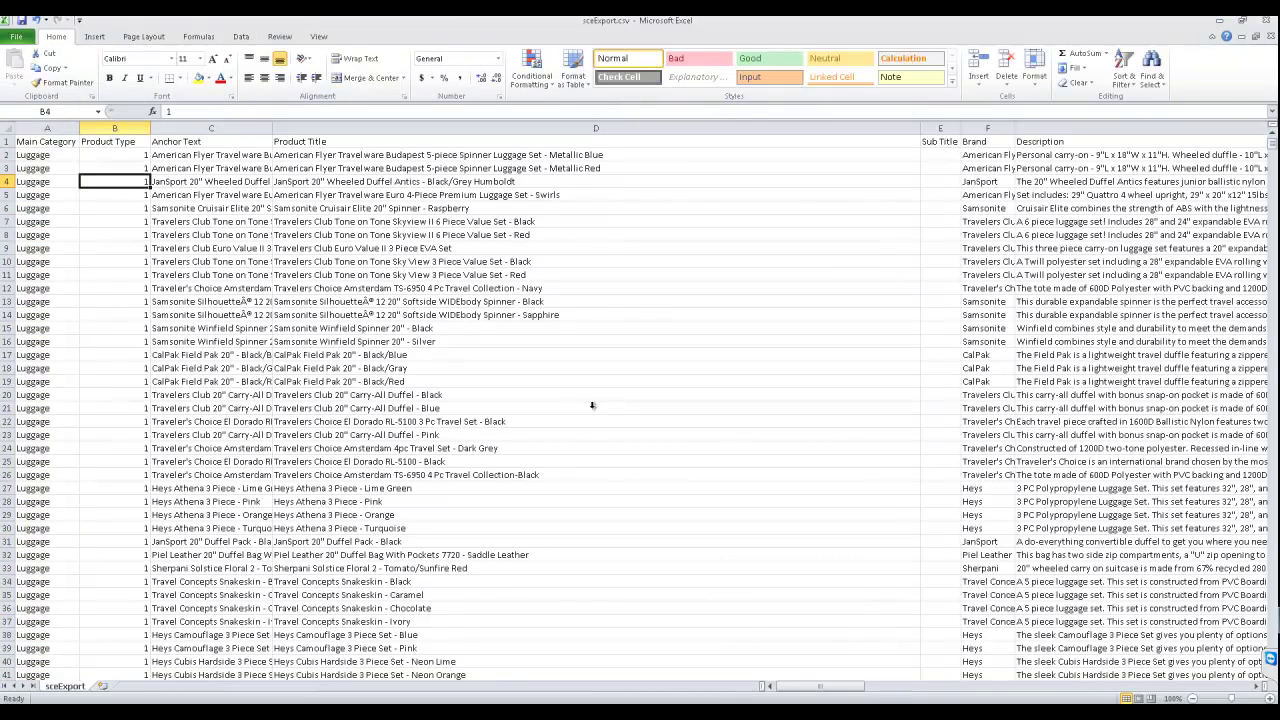
{"action": "left_click", "coordinate": [47, 128]}
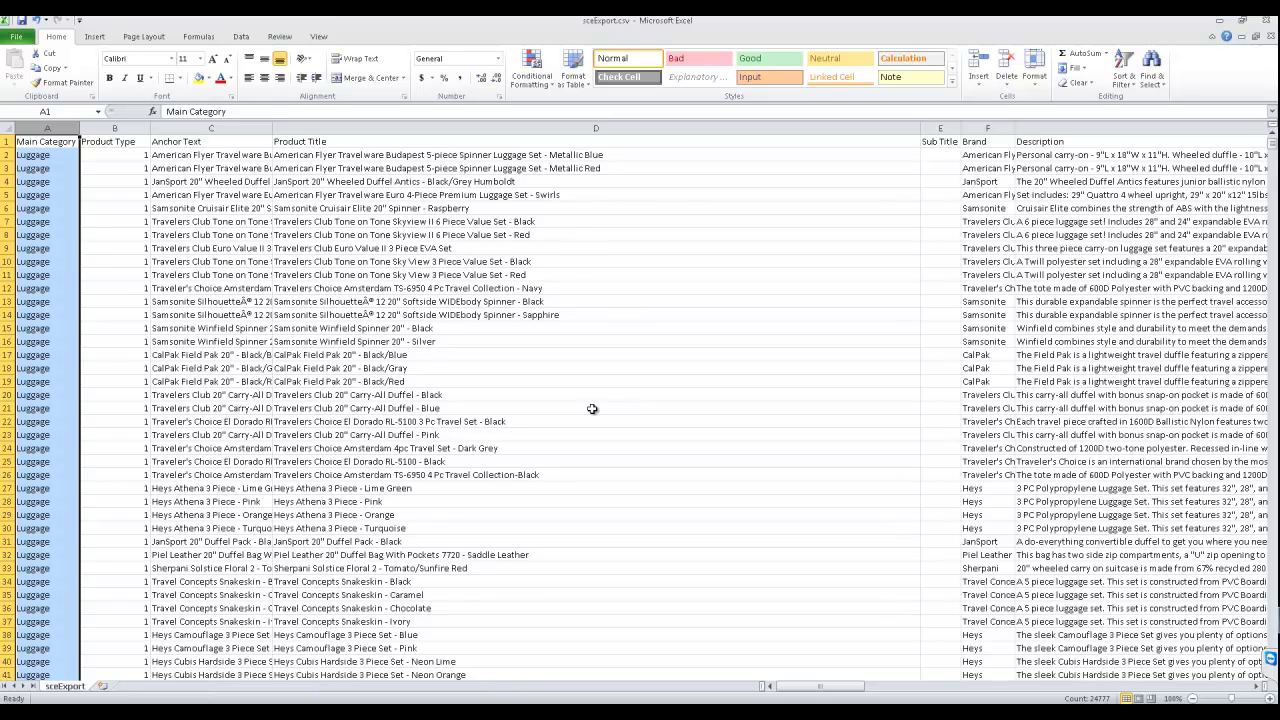
{"action": "key", "text": "alt+h"}
{"action": "key", "text": "s"}
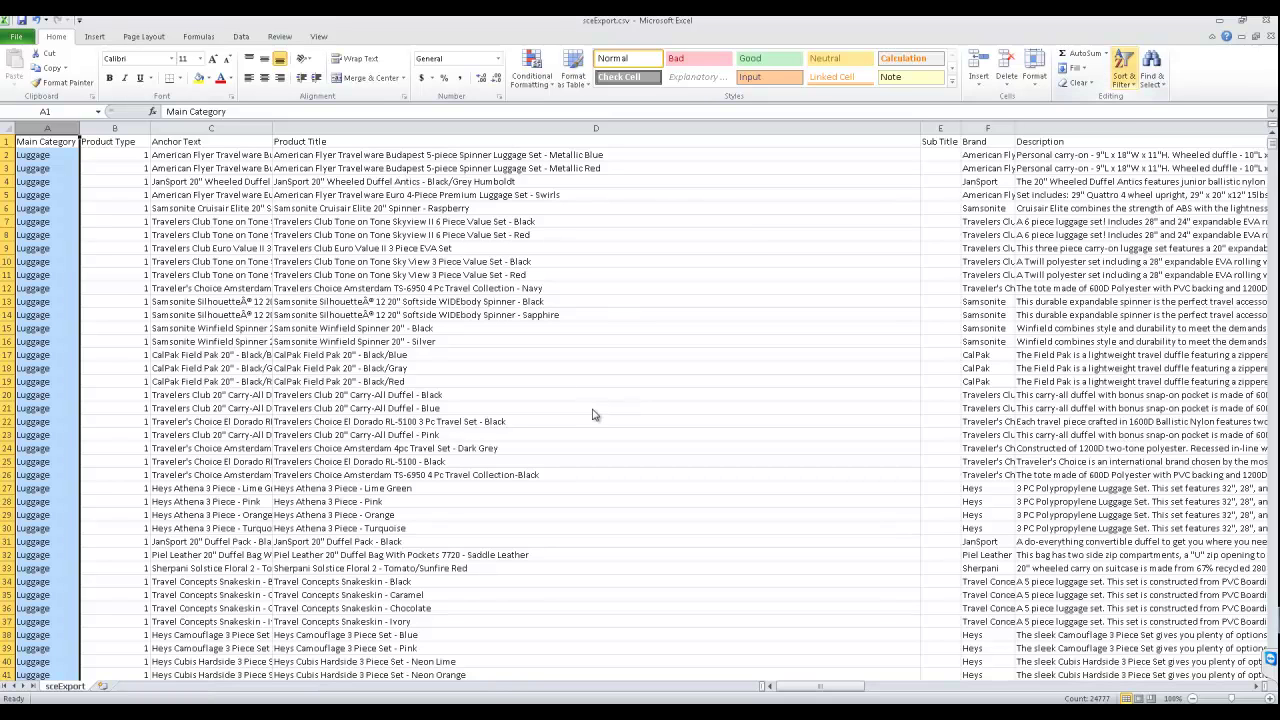
{"action": "key", "text": "s"}
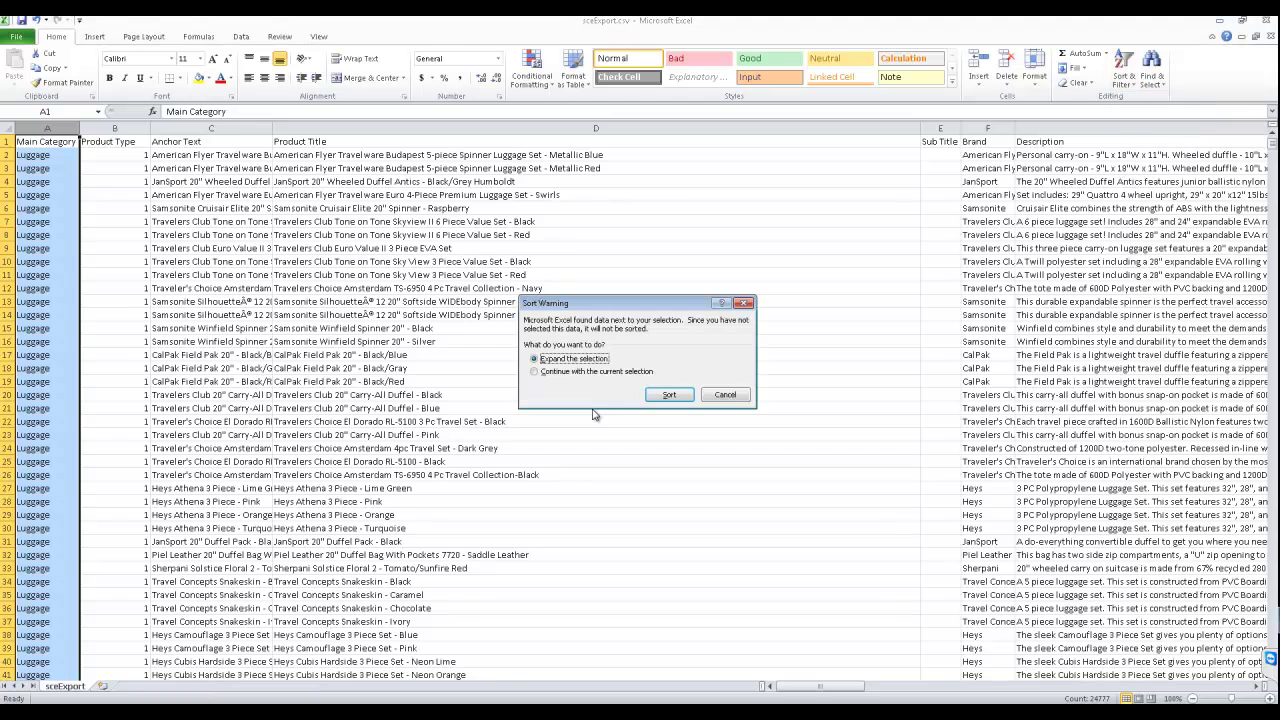
{"action": "key", "text": "Return"}
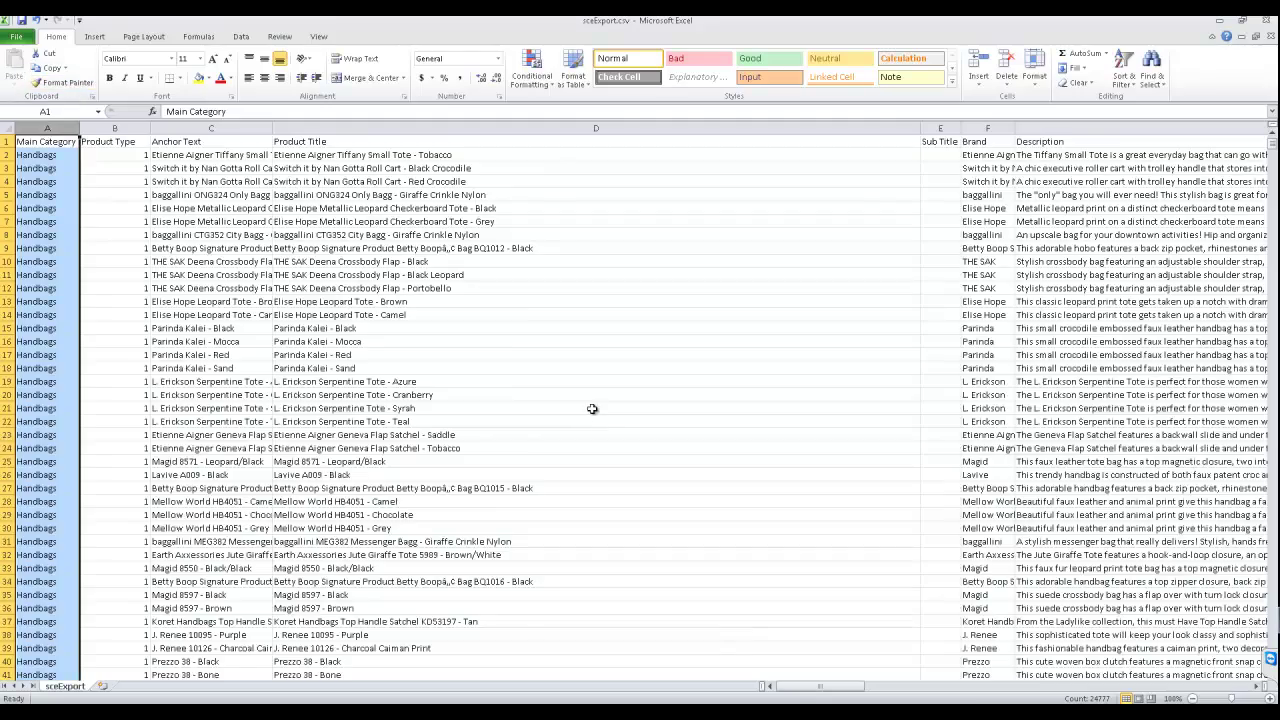
- Enter Handbags in the first blank Main Category cell directly below the last Luggage row
{"action": "left_click", "coordinate": [115, 248]}
{"action": "scroll", "coordinate": [592, 409], "scroll_direction": "down", "scroll_amount": 8}
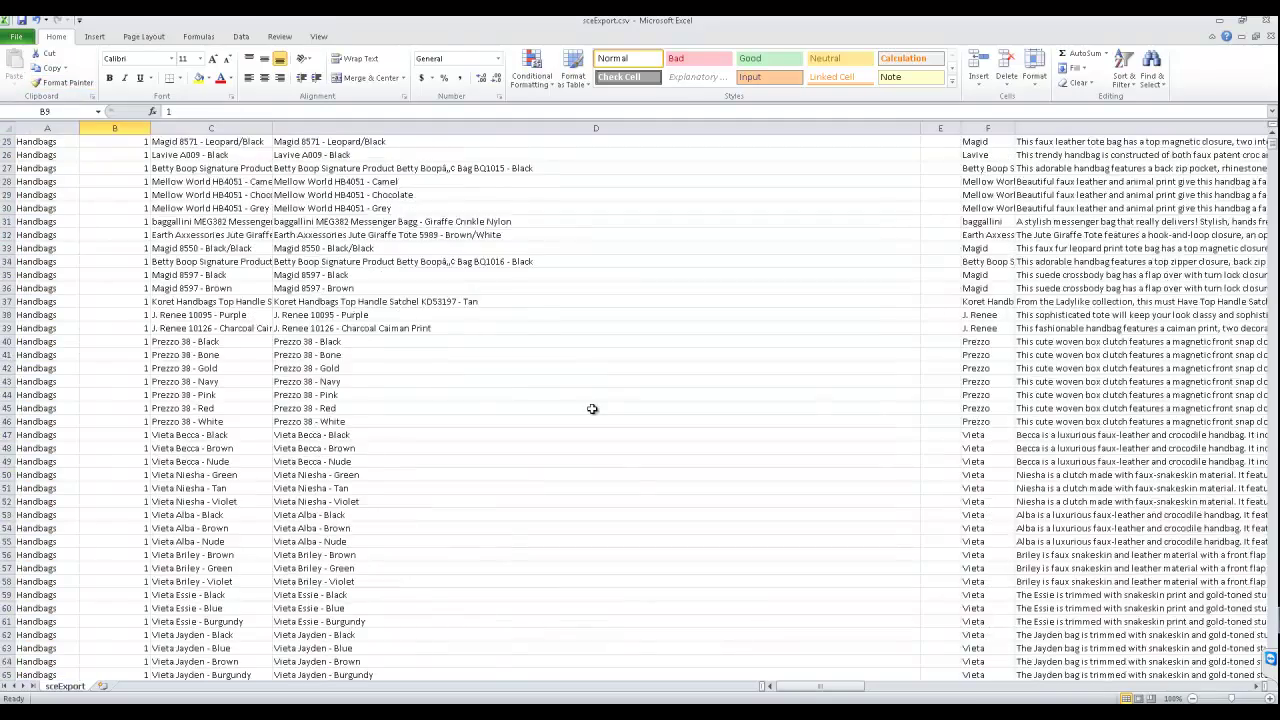
{"action": "scroll", "coordinate": [592, 408], "scroll_direction": "down", "scroll_amount": 8}
{"action": "left_click_drag", "start_coordinate": [1272, 144], "coordinate": [1272, 547]}
{"action": "scroll", "coordinate": [592, 415], "scroll_direction": "up", "scroll_amount": 20}
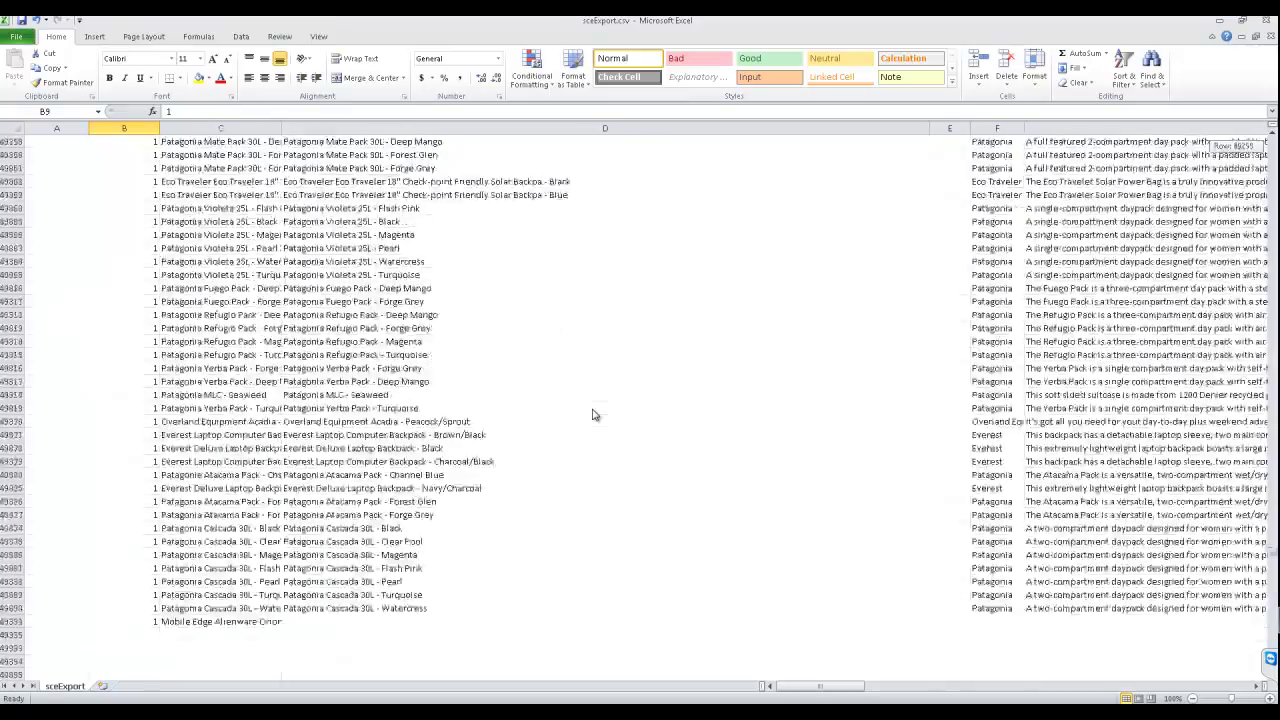
{"action": "scroll", "coordinate": [592, 415], "scroll_direction": "up", "scroll_amount": 20}
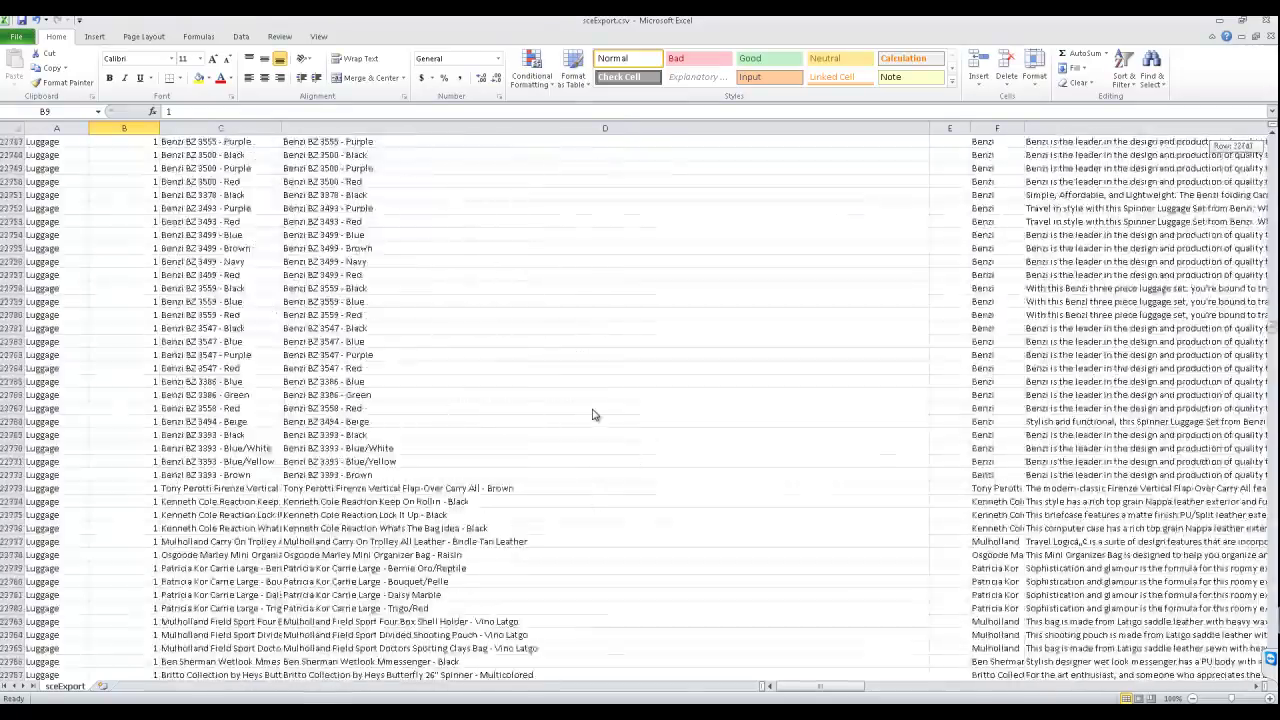
{"action": "scroll", "coordinate": [592, 415], "scroll_direction": "up", "scroll_amount": 20}
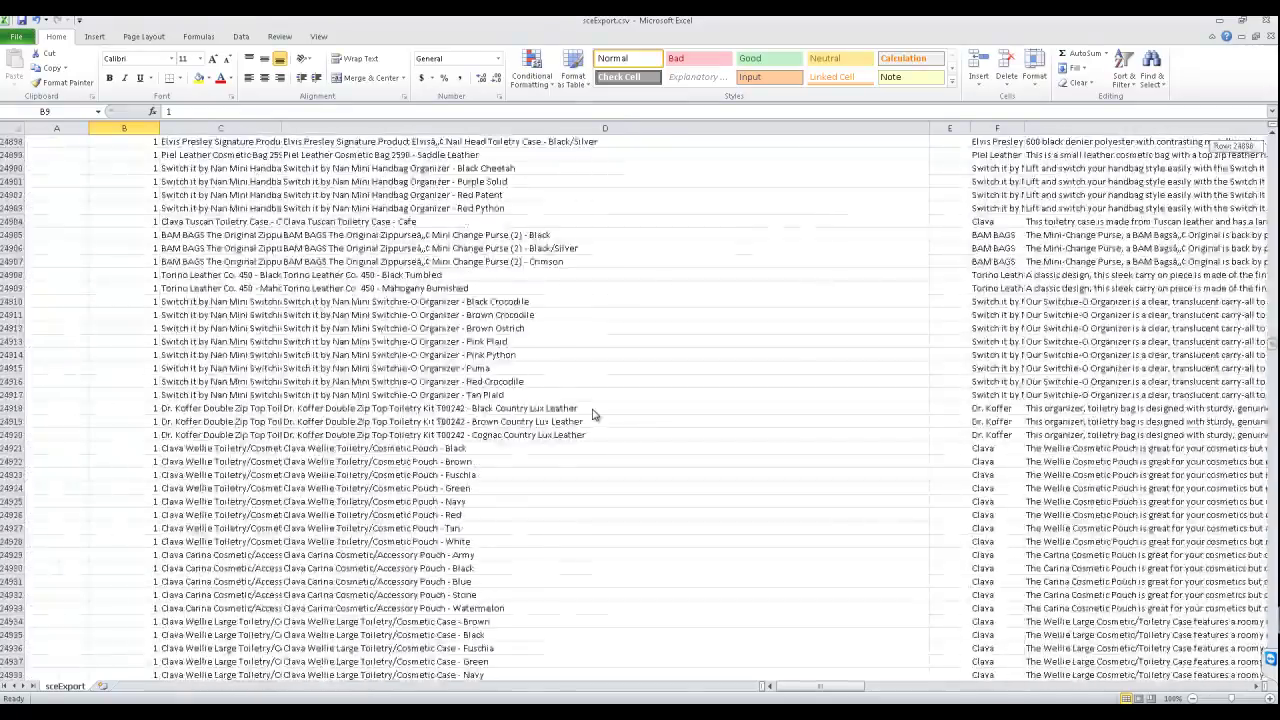
{"action": "scroll", "coordinate": [592, 408], "scroll_direction": "up", "scroll_amount": 4}
{"action": "left_click", "coordinate": [57, 368]}
{"action": "type", "text": "Hangbags"}
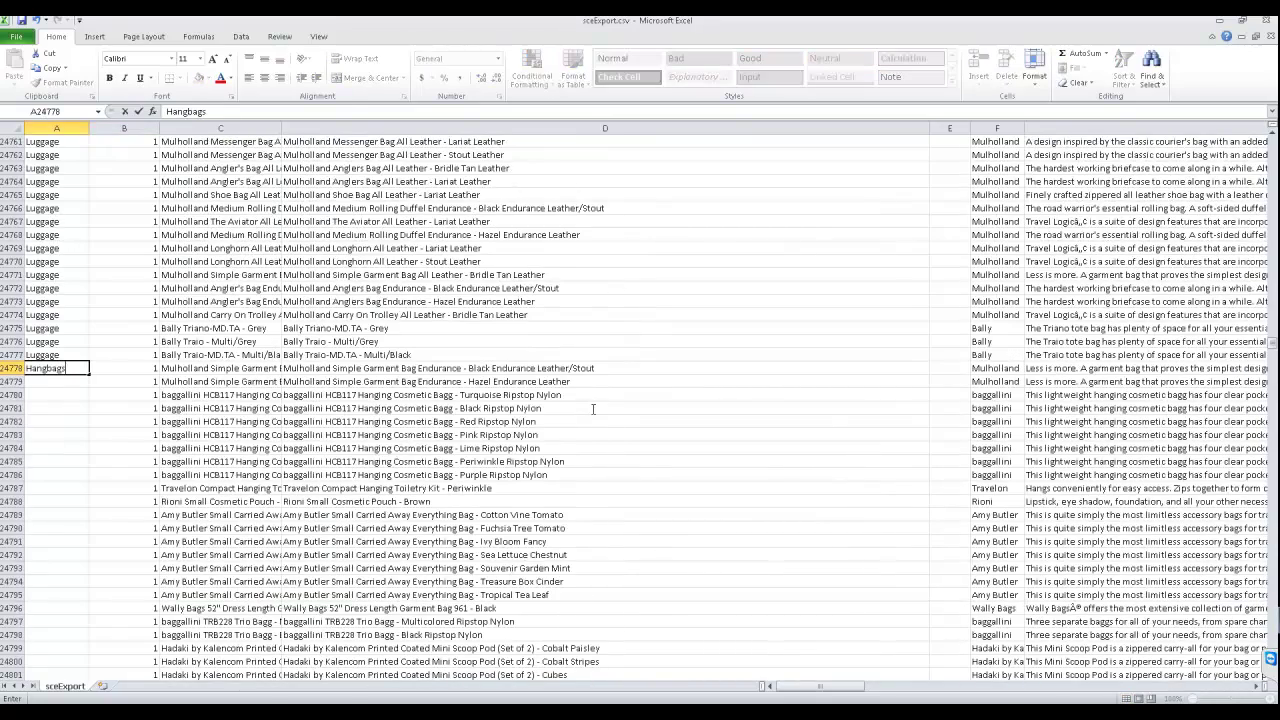
{"action": "key", "text": "BackSpace"}
{"action": "key", "text": "BackSpace"}
{"action": "key", "text": "BackSpace"}
{"action": "key", "text": "BackSpace"}
{"action": "key", "text": "BackSpace"}
{"action": "key", "text": "BackSpace"}
{"action": "key", "text": "BackSpace"}
{"action": "type", "text": "andbags"}
{"action": "key", "text": "Right"}
{"action": "key", "text": "Left"}
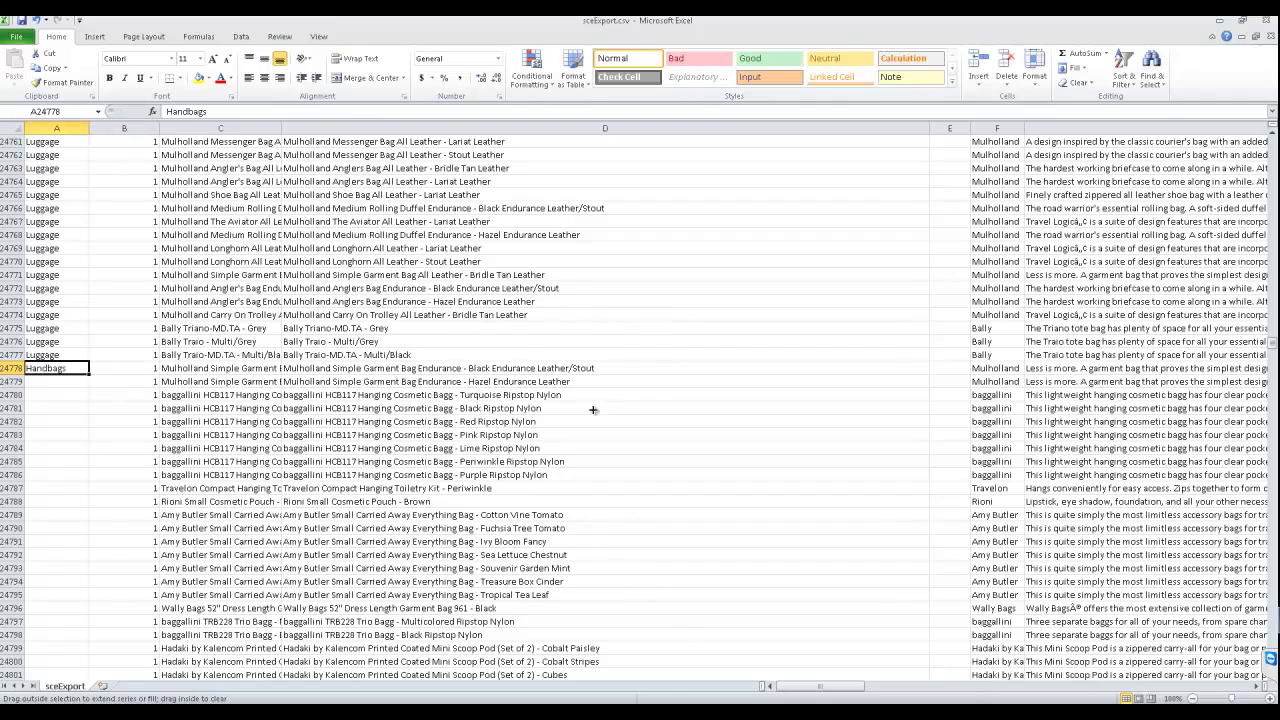
- Fill Handbags down through all remaining blank Main Category cells and check where Luggage meets Handbags
{"action": "double_click", "coordinate": [89, 375]}
{"action": "key", "text": "Right"}
{"action": "scroll", "coordinate": [592, 408], "scroll_direction": "down", "scroll_amount": 9}
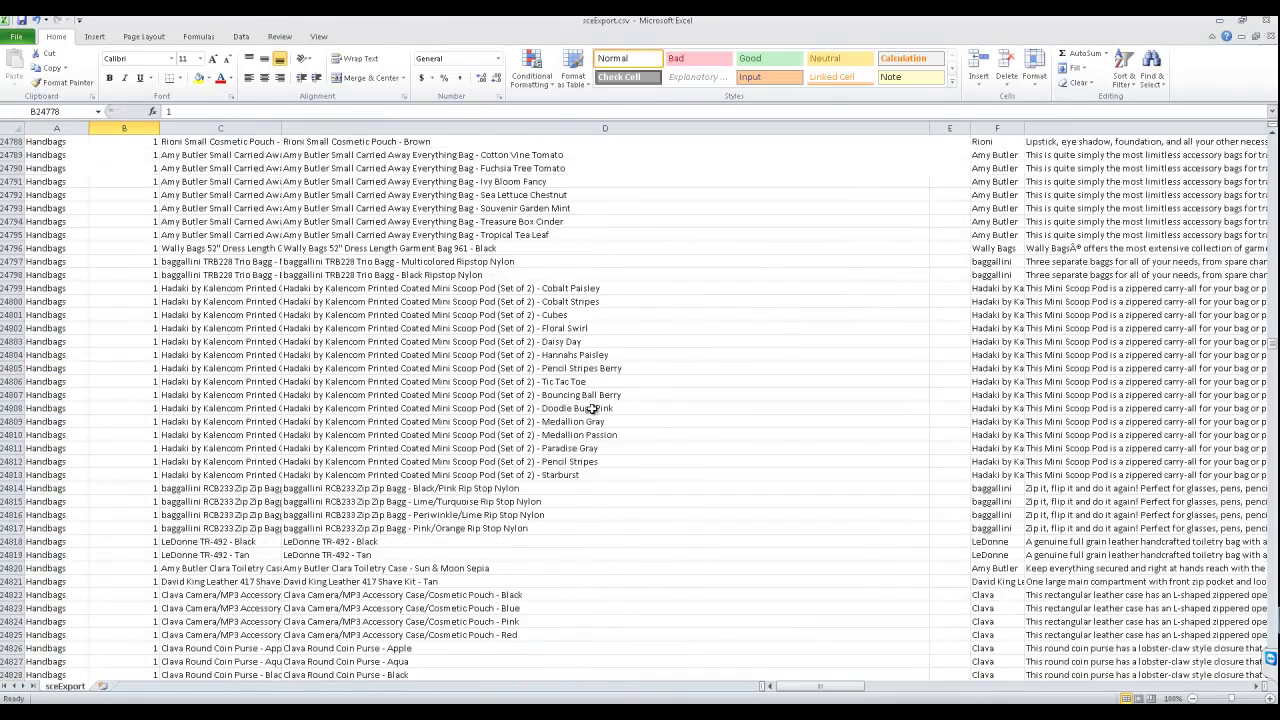
{"action": "scroll", "coordinate": [592, 408], "scroll_direction": "up", "scroll_amount": 10}
{"action": "scroll", "coordinate": [592, 412], "scroll_direction": "up", "scroll_amount": 8}
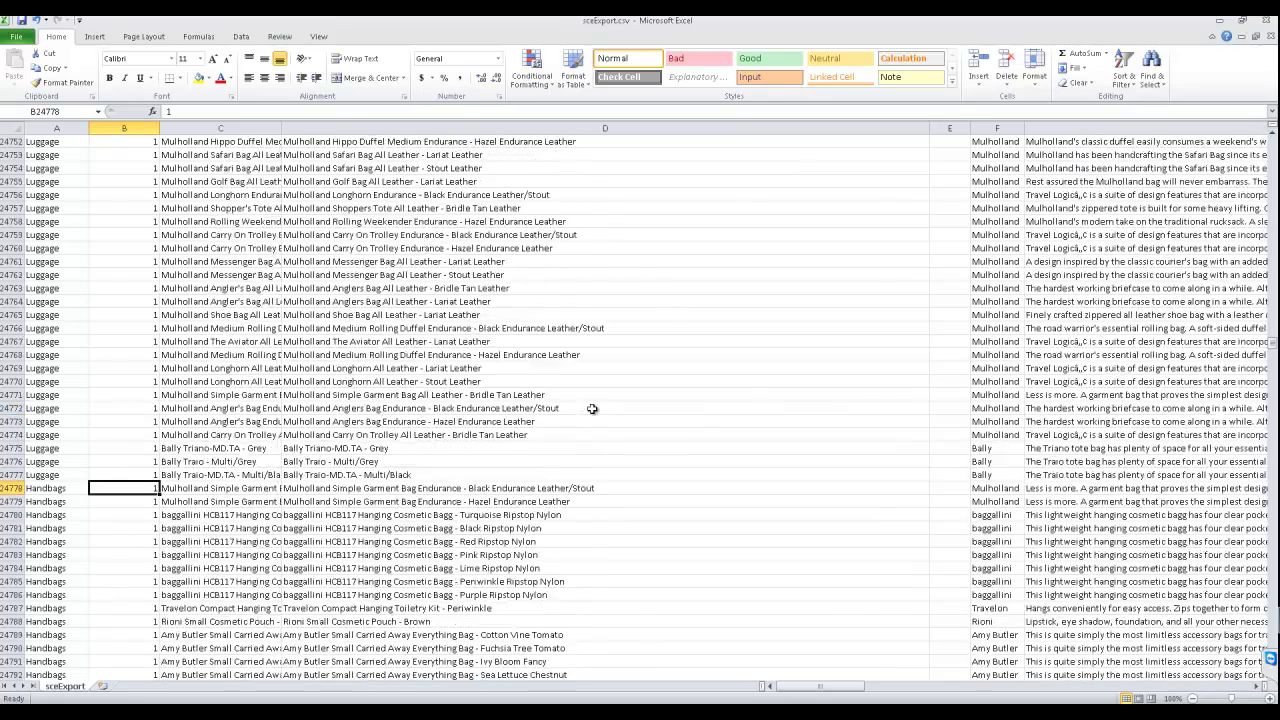
{"action": "scroll", "coordinate": [592, 408], "scroll_direction": "up", "scroll_amount": 20}
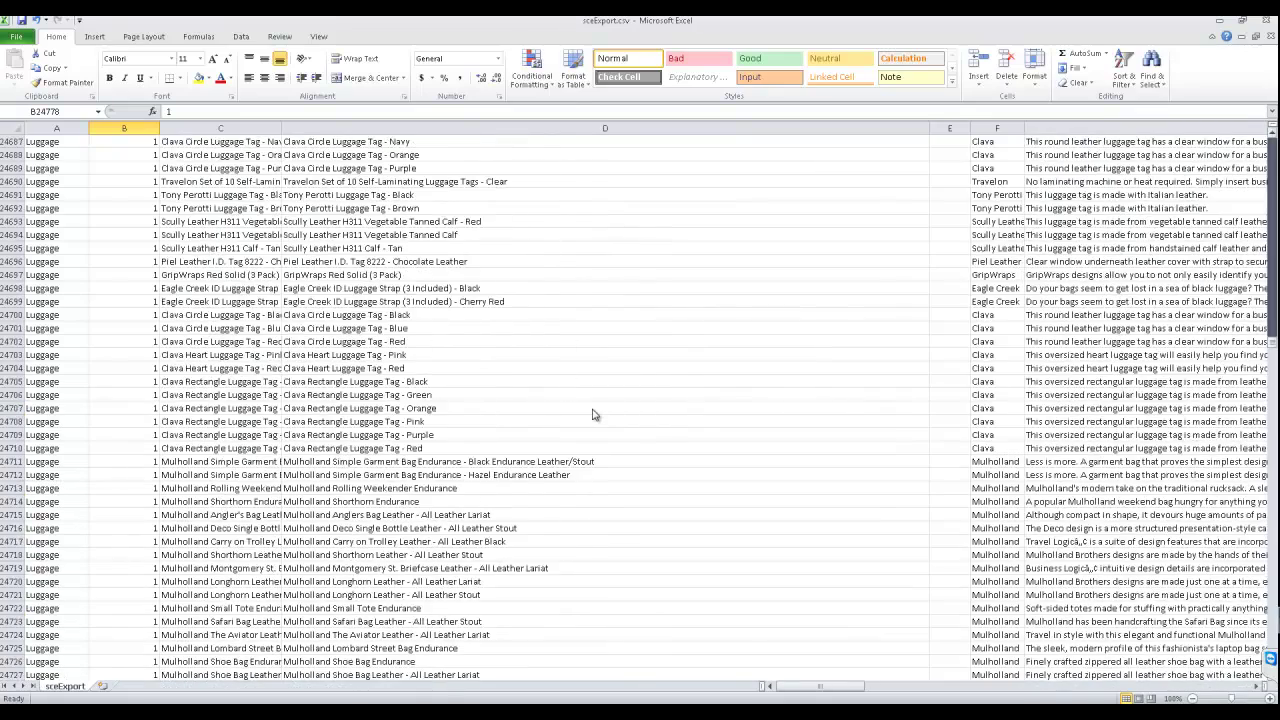
- Move the entire Main Category column back to its place between General Image and Sub Category
{"action": "left_click_drag", "start_coordinate": [1272, 338], "coordinate": [1272, 140]}
{"action": "left_click", "coordinate": [47, 128]}
{"action": "key", "text": "ctrl+c"}
{"action": "key", "text": "Right"}
{"action": "key", "text": "Right"}
{"action": "key", "text": "Right"}
{"action": "key", "text": "Right"}
{"action": "key", "text": "Right"}
{"action": "key", "text": "Right"}
{"action": "key", "text": "Right"}
{"action": "key", "text": "Right"}
{"action": "key", "text": "Right"}
{"action": "key", "text": "Right"}
{"action": "key", "text": "Right"}
{"action": "key", "text": "Right"}
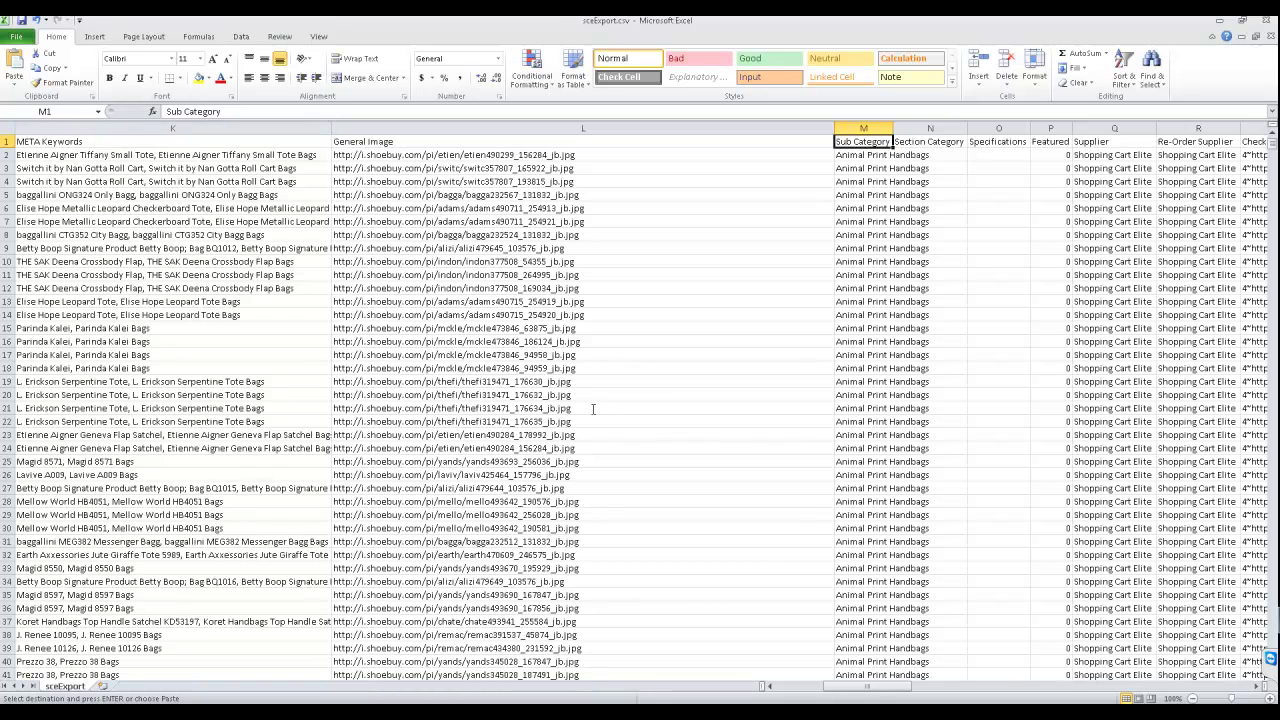
{"action": "key", "text": "ctrl+space"}
{"action": "key", "text": "shift+F10"}
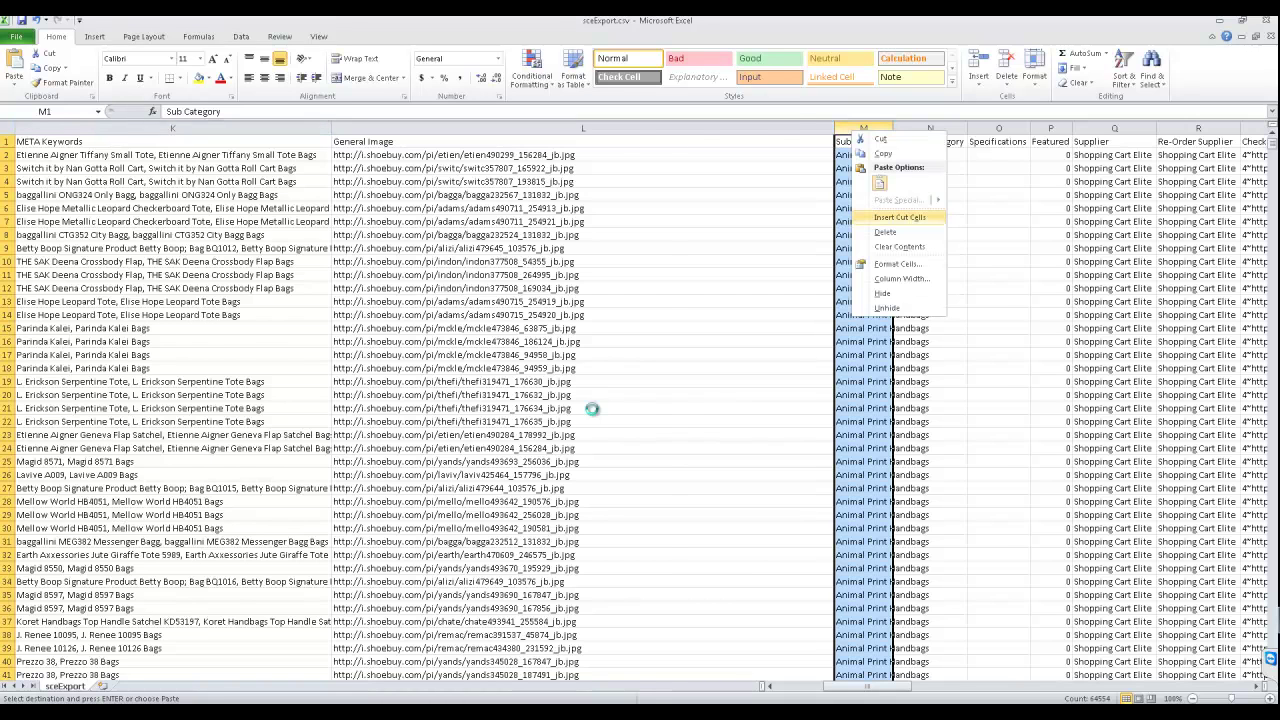
{"action": "key", "text": "Return"}
- Move the entire Anchor Text column in front of Product Type so it is the sheet's first column
{"action": "key", "text": "Up"}
{"action": "key", "text": "Left"}
{"action": "key", "text": "Left"}
{"action": "key", "text": "Left"}
{"action": "key", "text": "Left"}
{"action": "key", "text": "Left"}
{"action": "key", "text": "Left"}
{"action": "key", "text": "Left"}
{"action": "key", "text": "Left"}
{"action": "key", "text": "Left"}
{"action": "key", "text": "Left"}
{"action": "key", "text": "Left"}
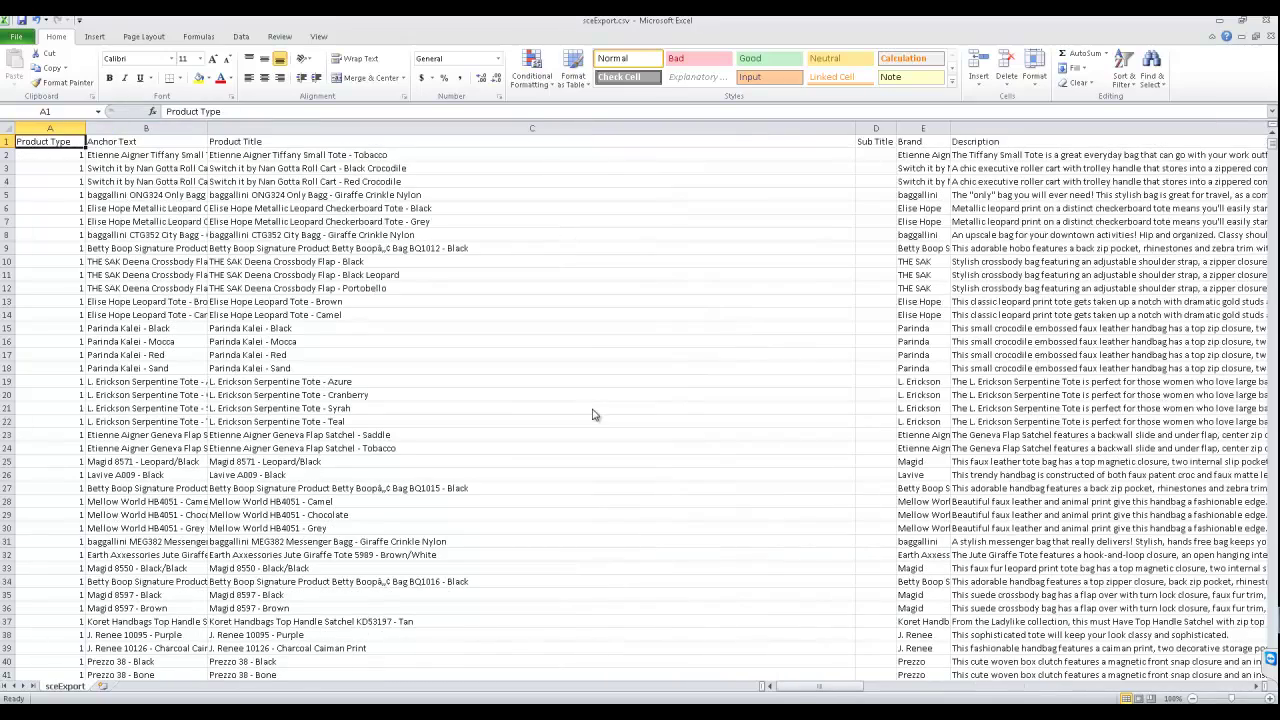
{"action": "key", "text": "alt+Tab"}
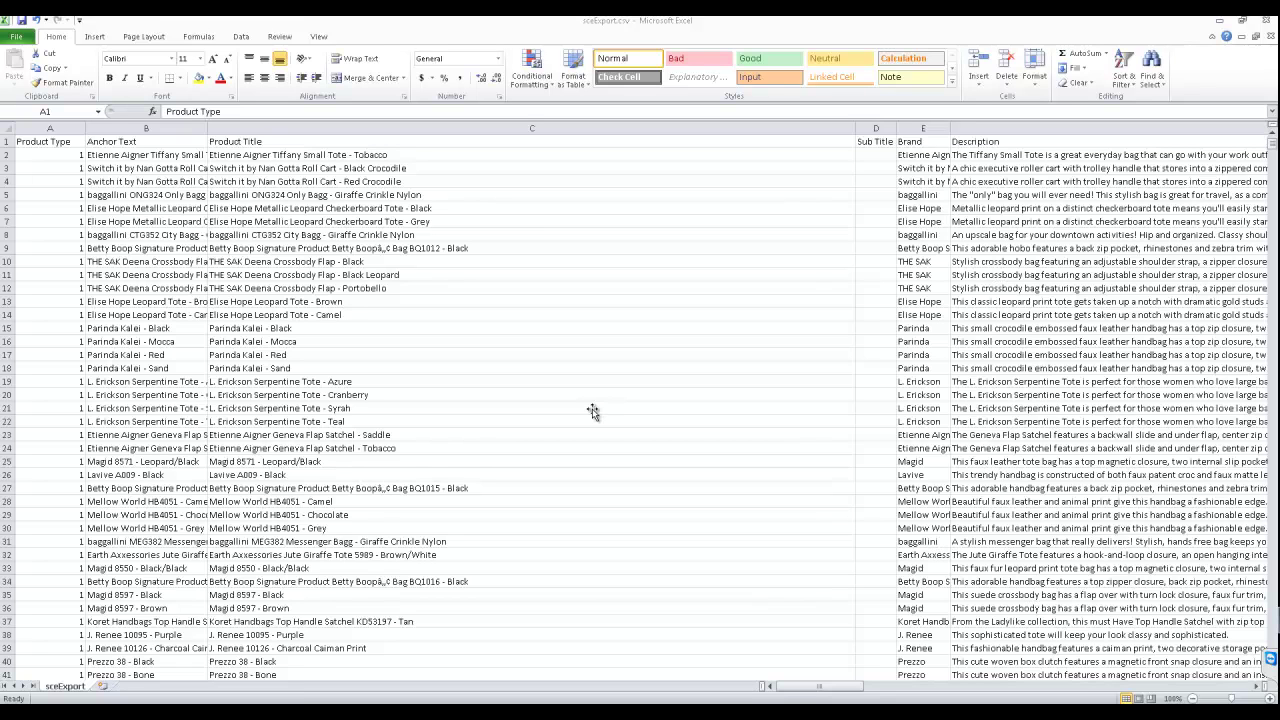
{"action": "left_click", "coordinate": [146, 155]}
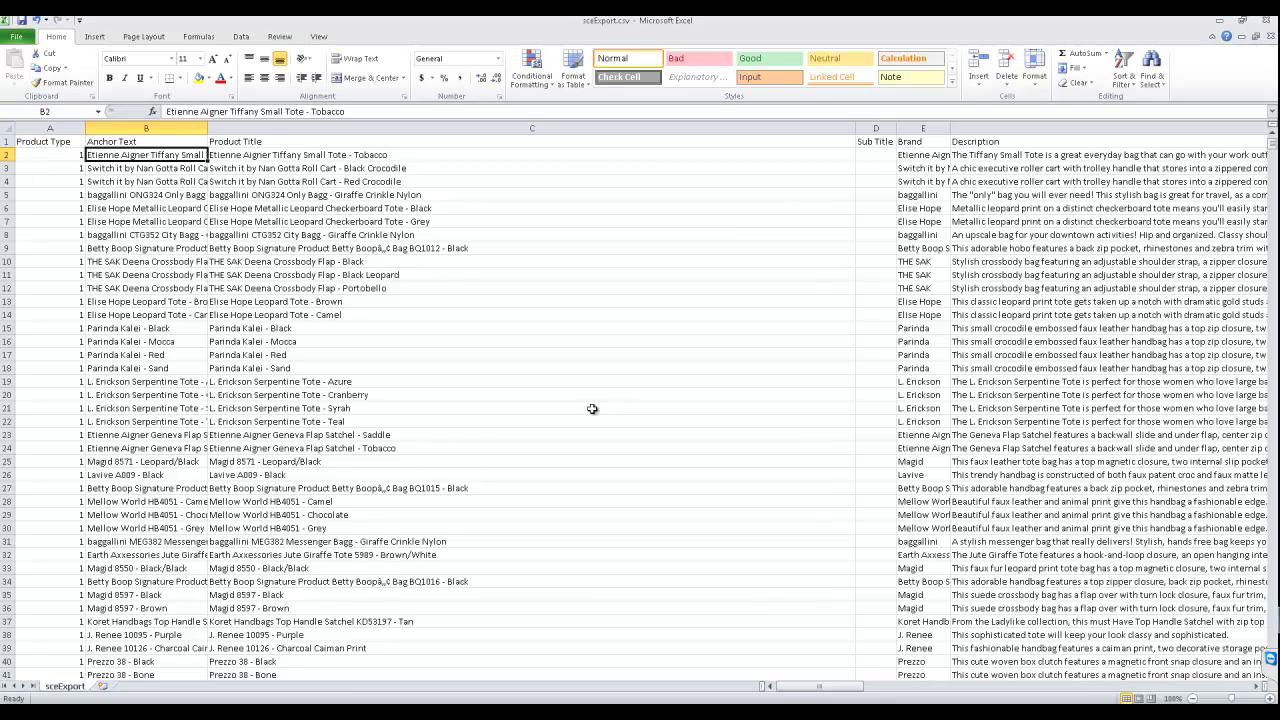
{"action": "left_click", "coordinate": [146, 128]}
{"action": "key", "text": "ctrl+x"}
{"action": "right_click", "coordinate": [65, 127]}
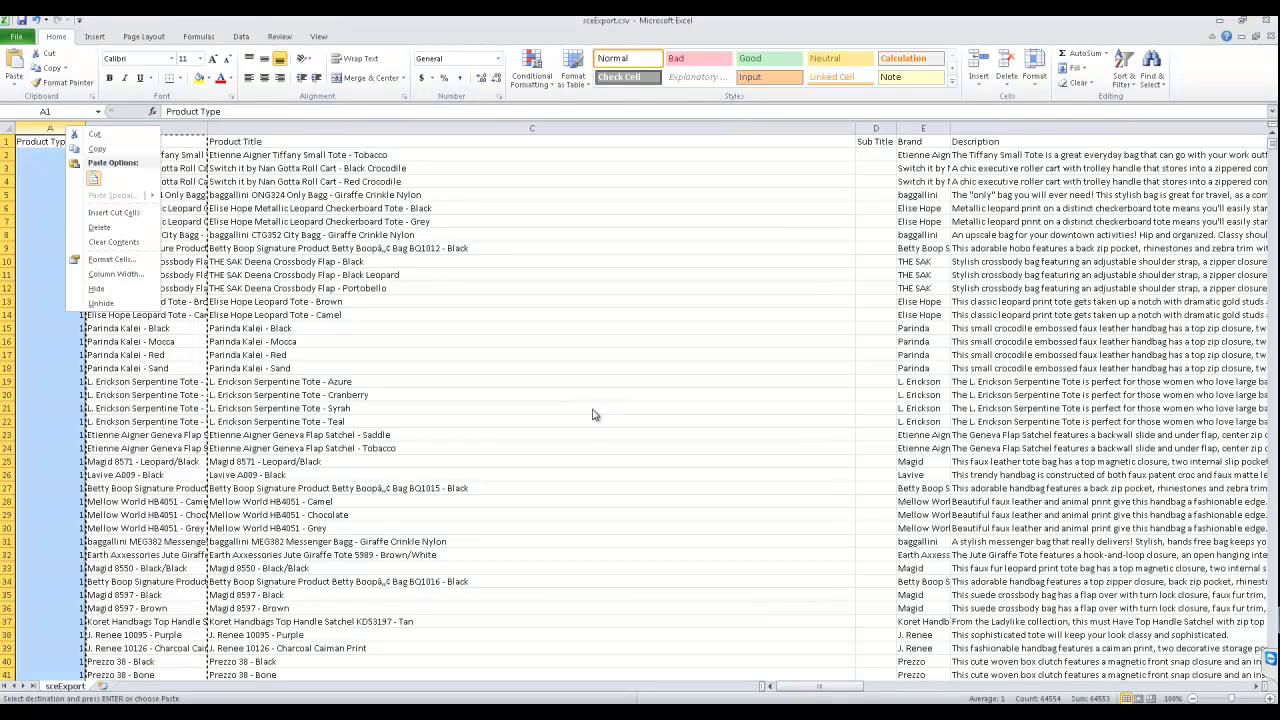
{"action": "left_click", "coordinate": [114, 212]}
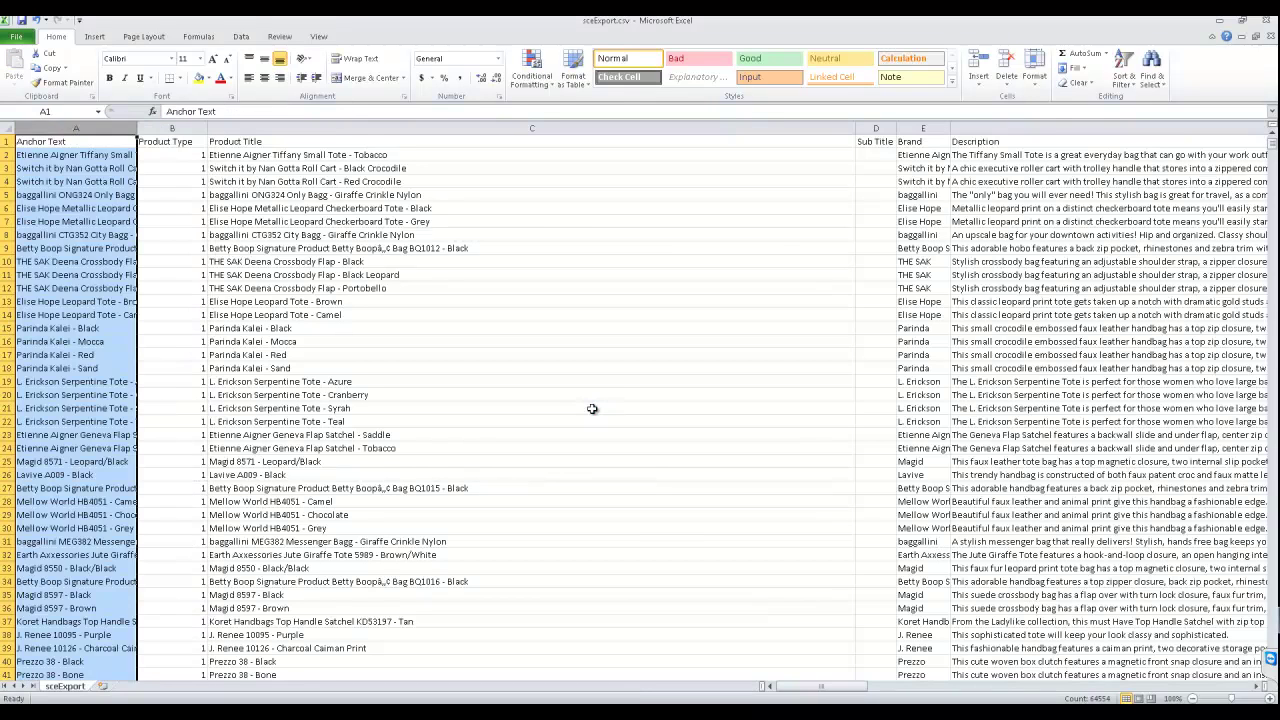
- Sort the whole sheet by Anchor Text from A to Z, expanding the selection to the adjacent columns
{"action": "key", "text": "alt+h"}
{"action": "key", "text": "s"}
{"action": "key", "text": "s"}
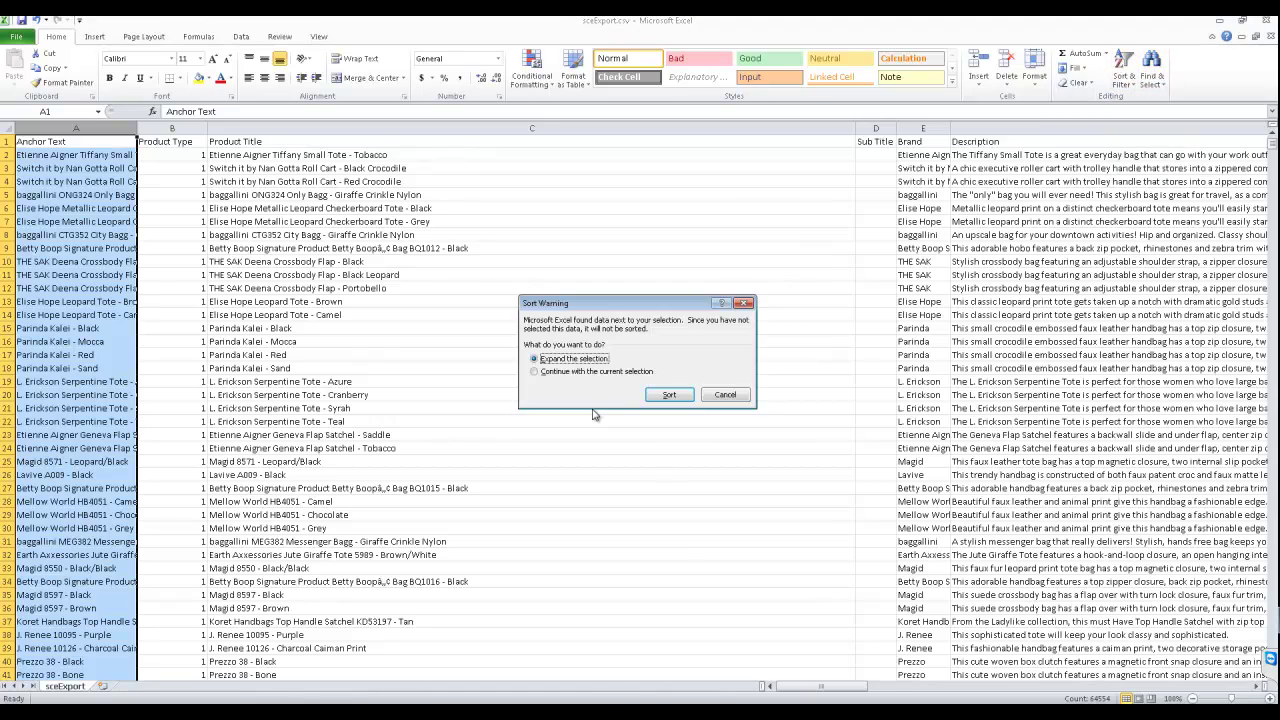
{"action": "key", "text": "Return"}
- Examine the last rows of the sorted sheet across its columns, and look through the Anchor Text entries back up to the first rows
{"action": "left_click_drag", "start_coordinate": [1272, 143], "coordinate": [1272, 668]}
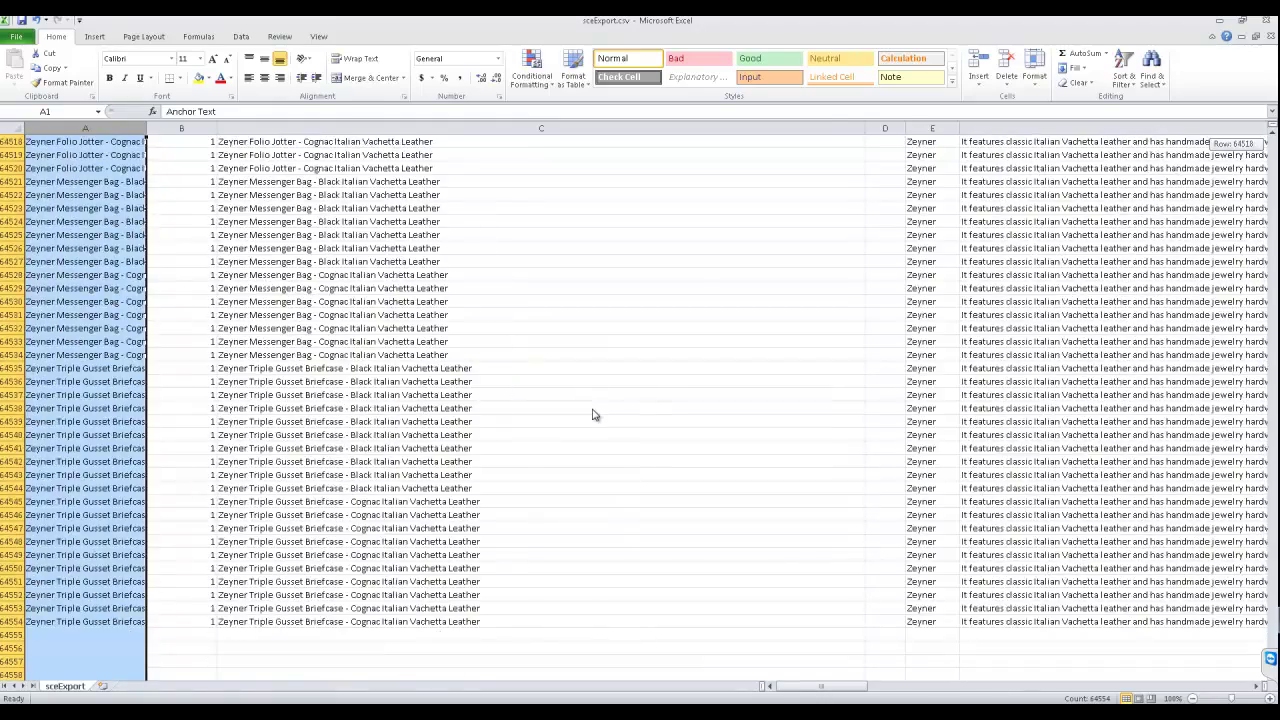
{"action": "scroll", "coordinate": [592, 410], "scroll_direction": "right", "scroll_amount": 12}
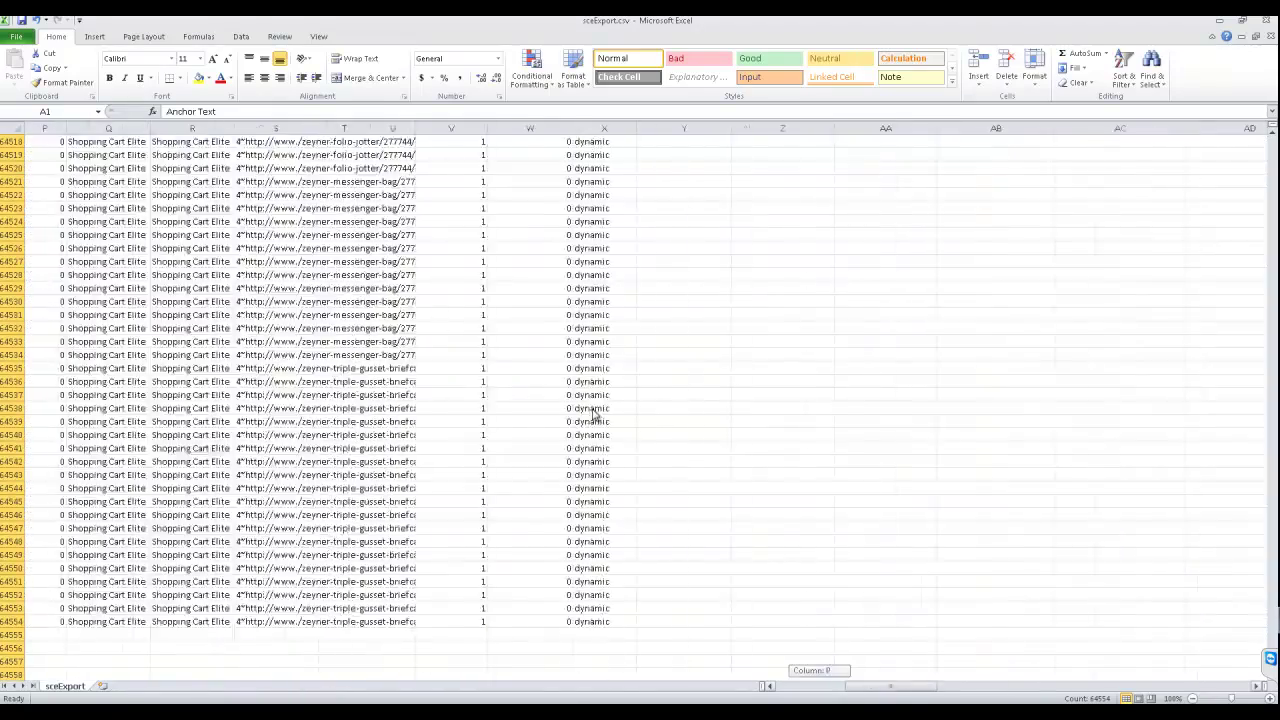
{"action": "scroll", "coordinate": [592, 414], "scroll_direction": "left", "scroll_amount": 7}
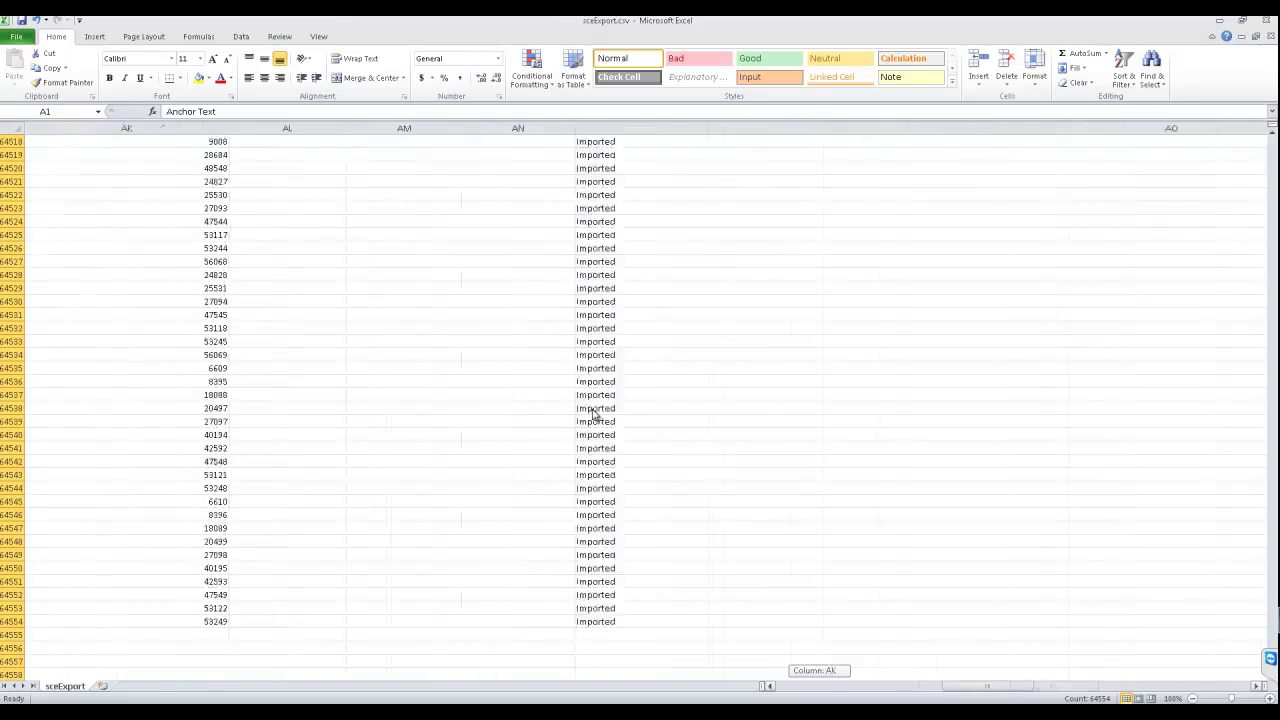
{"action": "scroll", "coordinate": [592, 414], "scroll_direction": "left", "scroll_amount": 8}
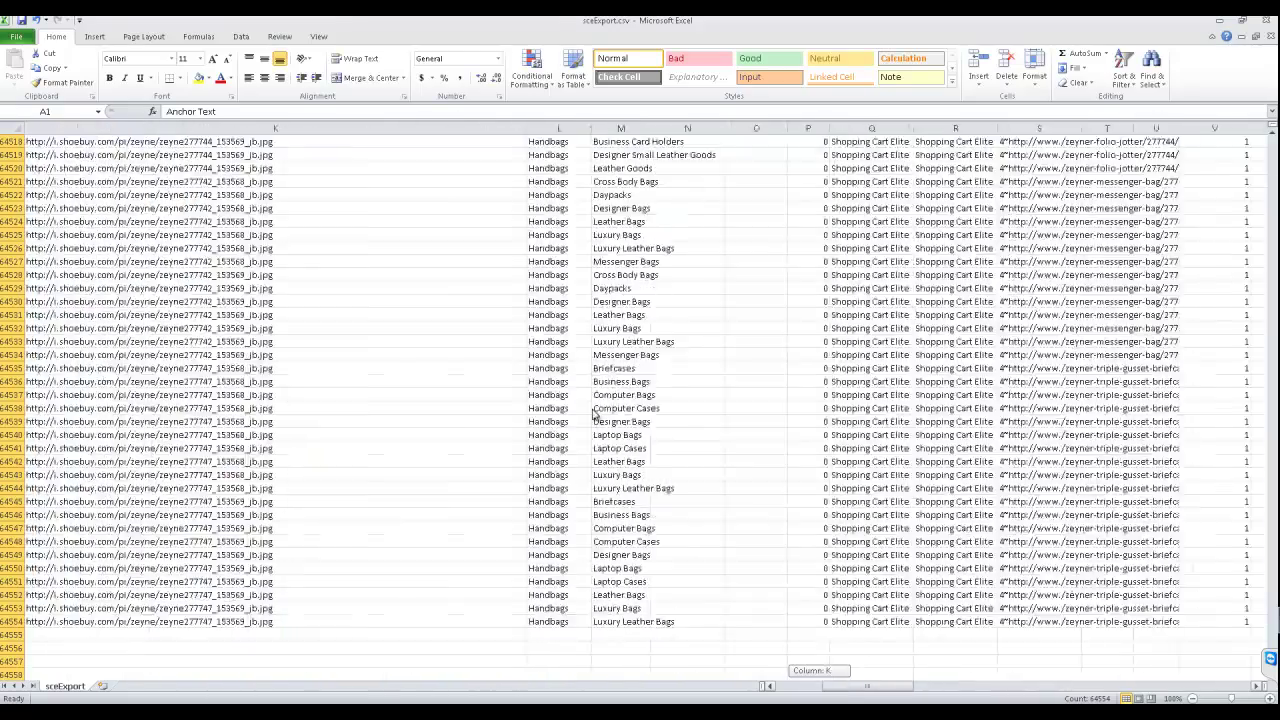
{"action": "scroll", "coordinate": [593, 413], "scroll_direction": "left", "scroll_amount": 7}
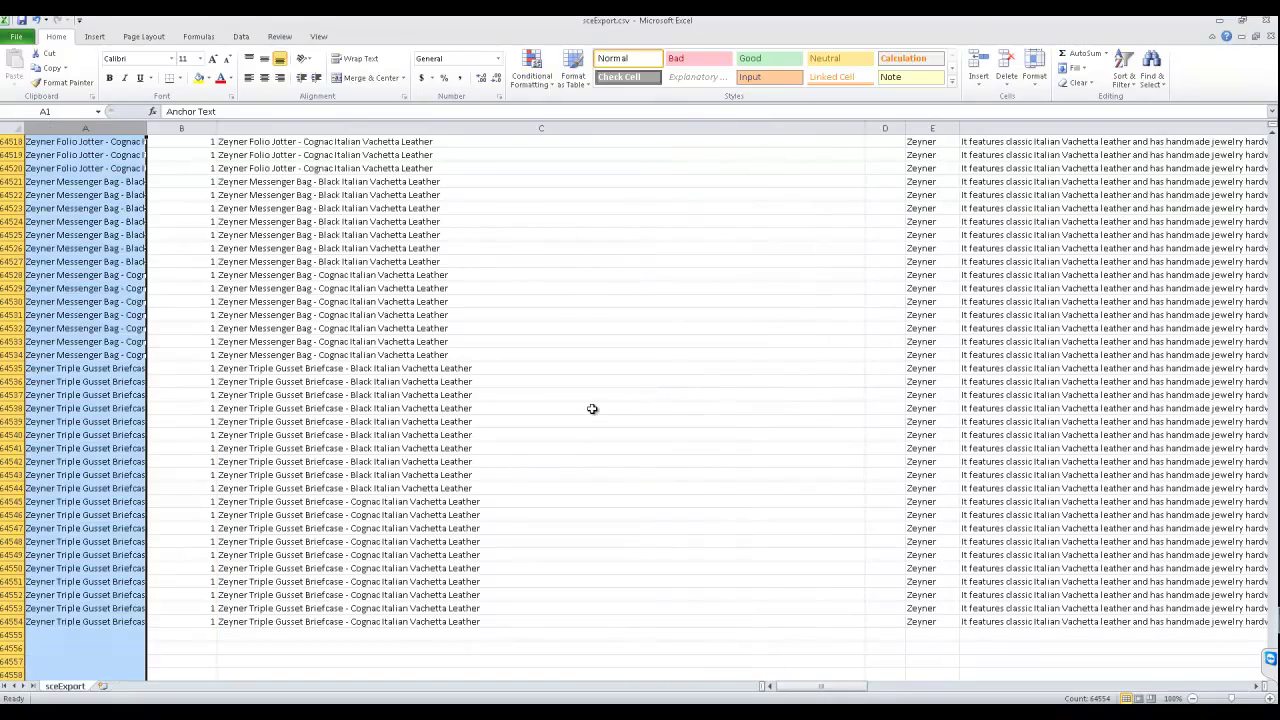
{"action": "scroll", "coordinate": [592, 411], "scroll_direction": "up", "scroll_amount": 14}
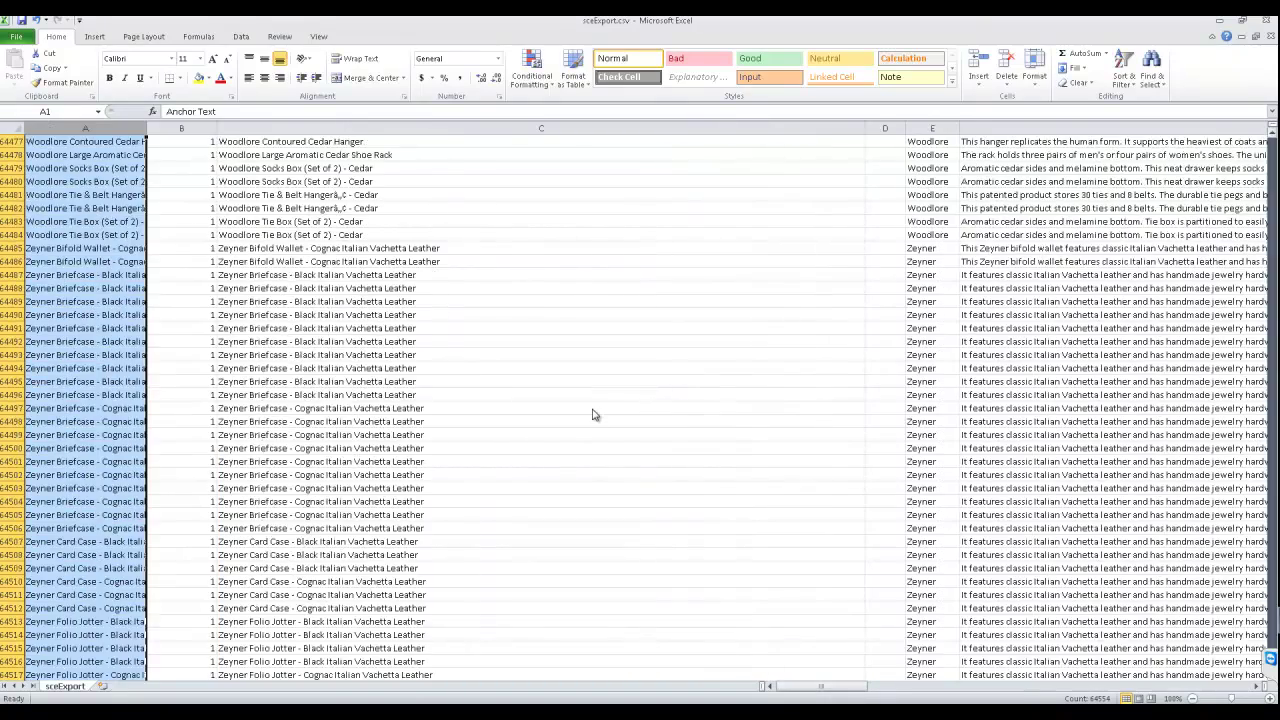
{"action": "scroll", "coordinate": [592, 411], "scroll_direction": "up", "scroll_amount": 20}
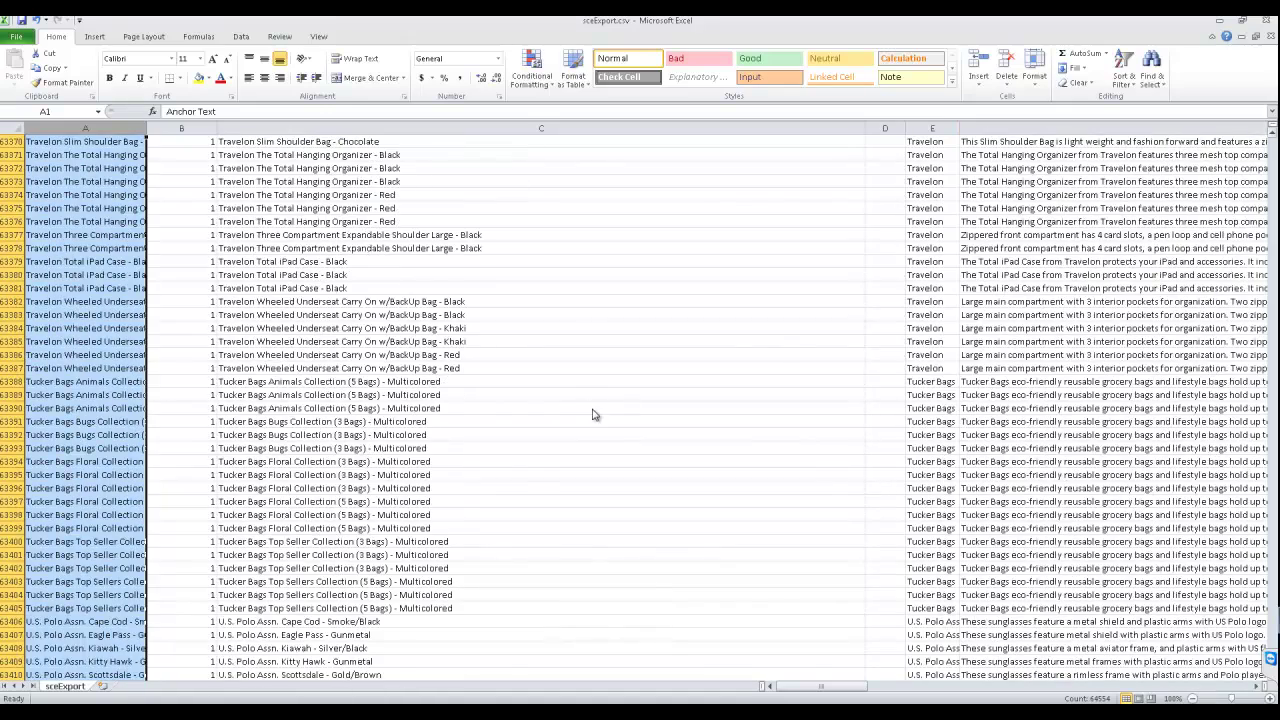
{"action": "scroll", "coordinate": [592, 414], "scroll_direction": "up", "scroll_amount": 15}
{"action": "scroll", "coordinate": [592, 414], "scroll_direction": "up", "scroll_amount": 20}
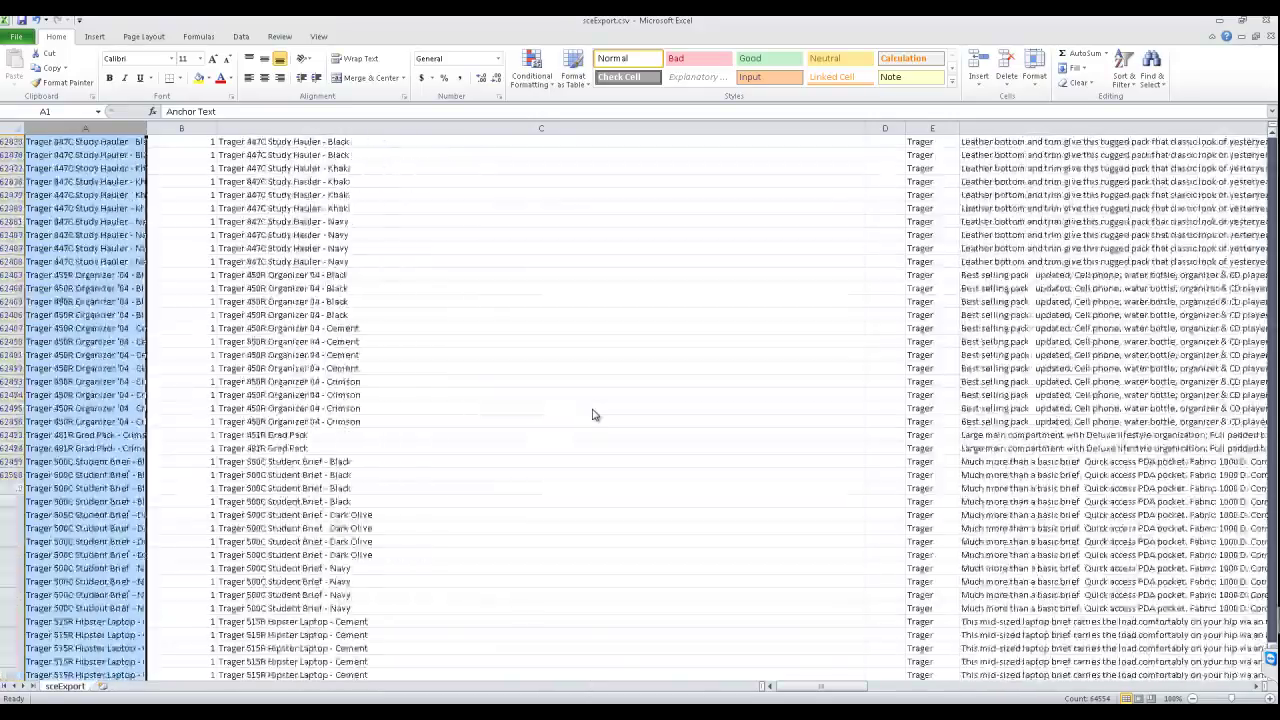
{"action": "scroll", "coordinate": [592, 414], "scroll_direction": "up", "scroll_amount": 20}
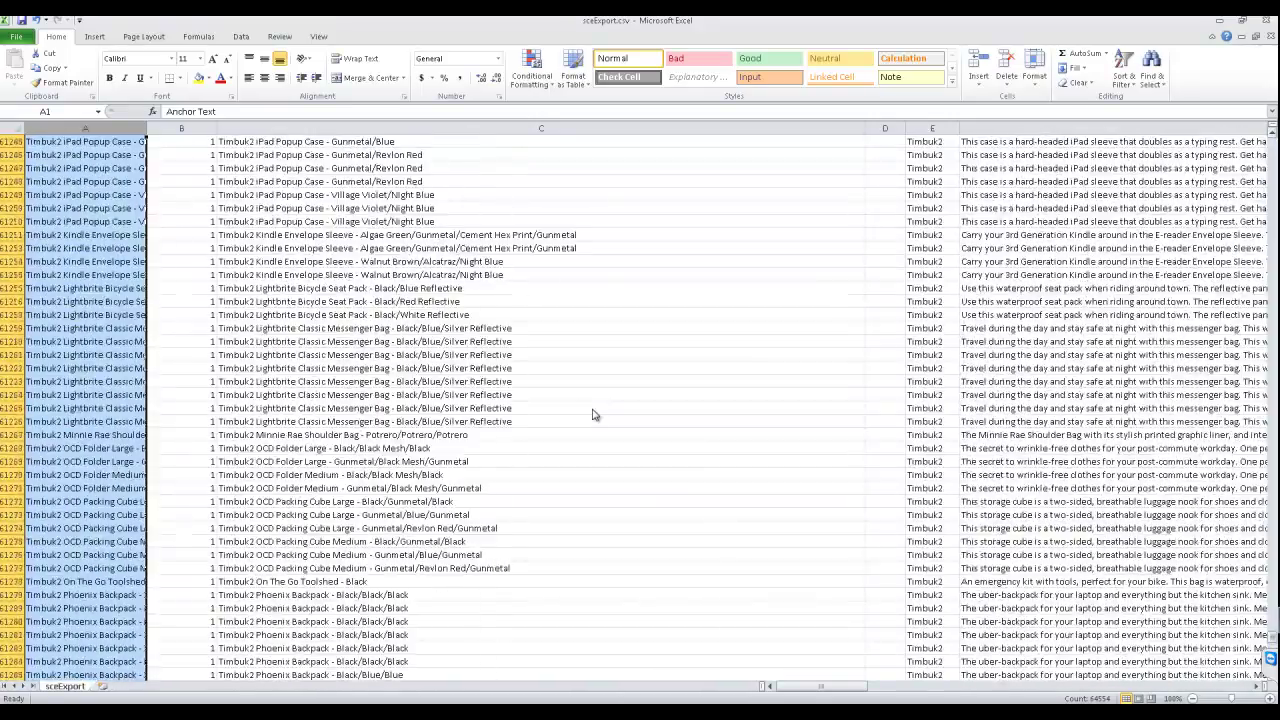
{"action": "scroll", "coordinate": [592, 409], "scroll_direction": "up", "scroll_amount": 20}
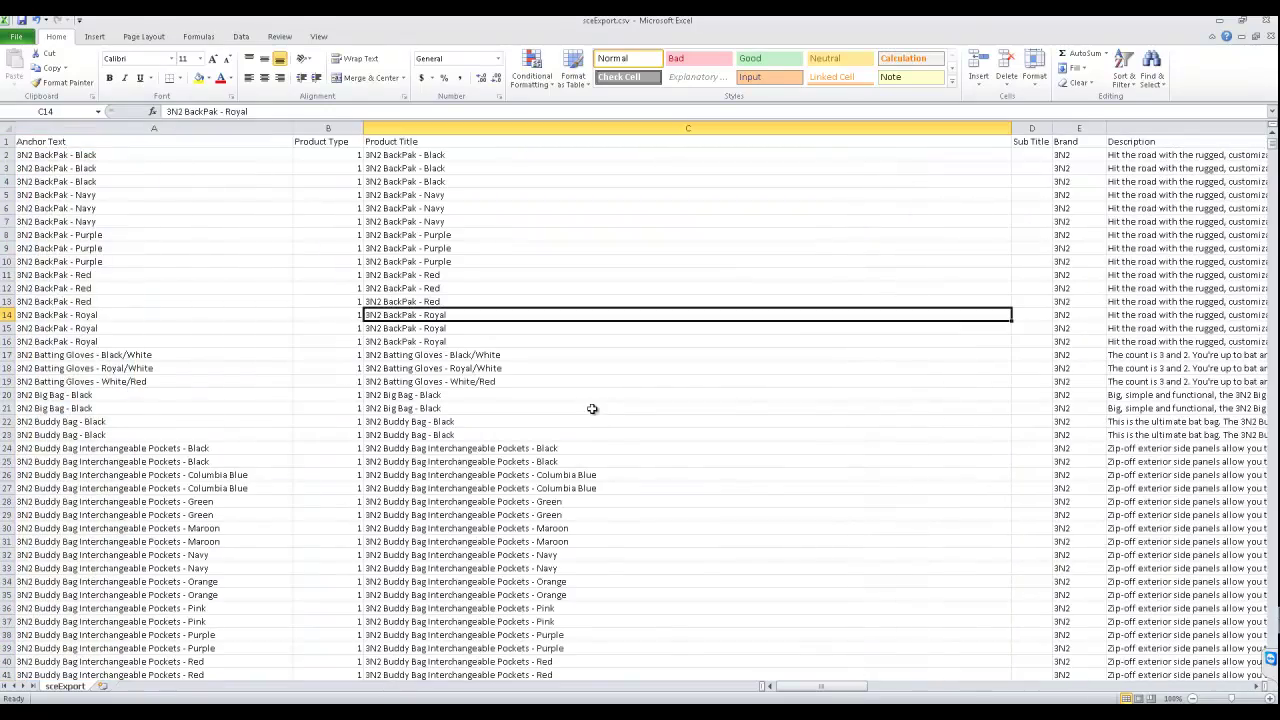
- Move the entire Anchor Text column back to its place between Product Type and Product Title
{"action": "left_click", "coordinate": [154, 168]}
{"action": "left_click", "coordinate": [154, 128]}
{"action": "left_click", "coordinate": [328, 128]}
{"action": "key", "text": "ctrl+x"}
{"action": "key", "text": "Left"}
{"action": "key", "text": "ctrl+space"}
{"action": "key", "text": "shift+F10"}
{"action": "key", "text": "Down"}
{"action": "key", "text": "Down"}
{"action": "key", "text": "Down"}
{"action": "key", "text": "Down"}
{"action": "key", "text": "Down"}
{"action": "key", "text": "Return"}
{"action": "left_click", "coordinate": [154, 195]}
- Insert a new first column in front of Product Type and give it the header Action
{"action": "left_click", "coordinate": [48, 128]}
{"action": "right_click", "coordinate": [44, 128]}
{"action": "left_click", "coordinate": [80, 214]}
{"action": "left_click", "coordinate": [36, 142]}
{"action": "left_click_drag", "start_coordinate": [58, 128], "coordinate": [91, 128]}
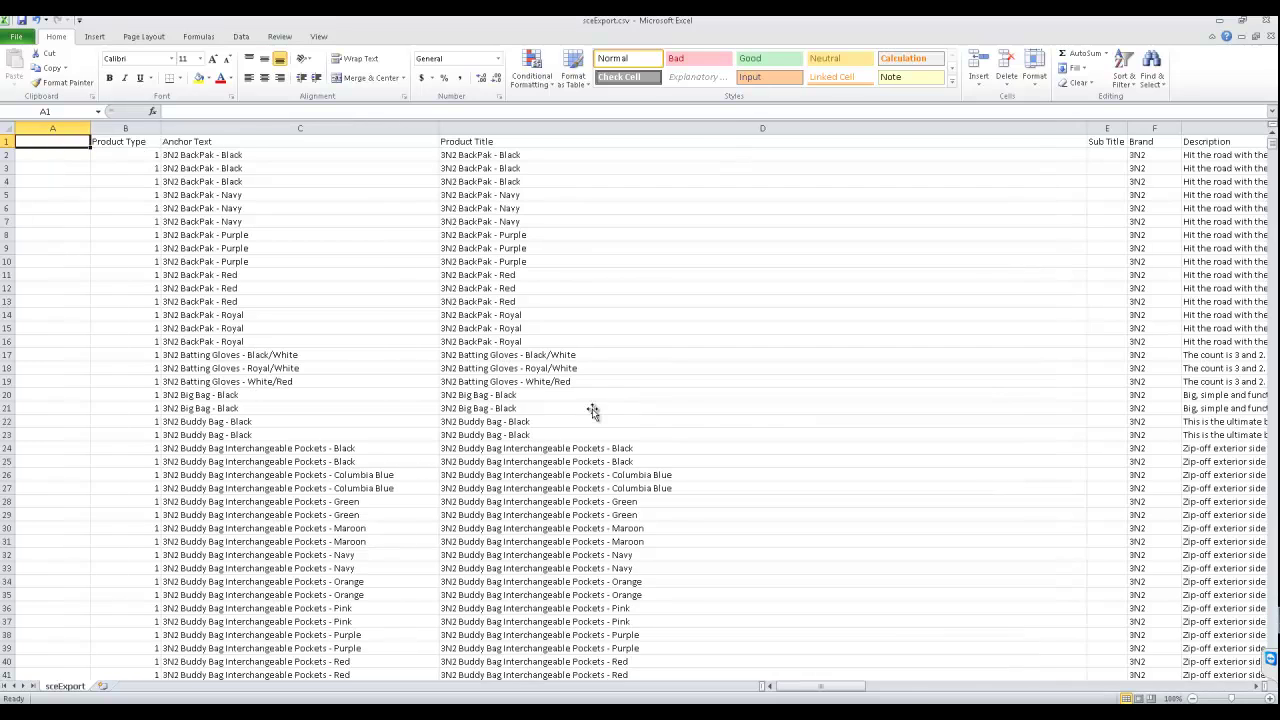
{"action": "type", "text": "Action"}
{"action": "key", "text": "Tab"}
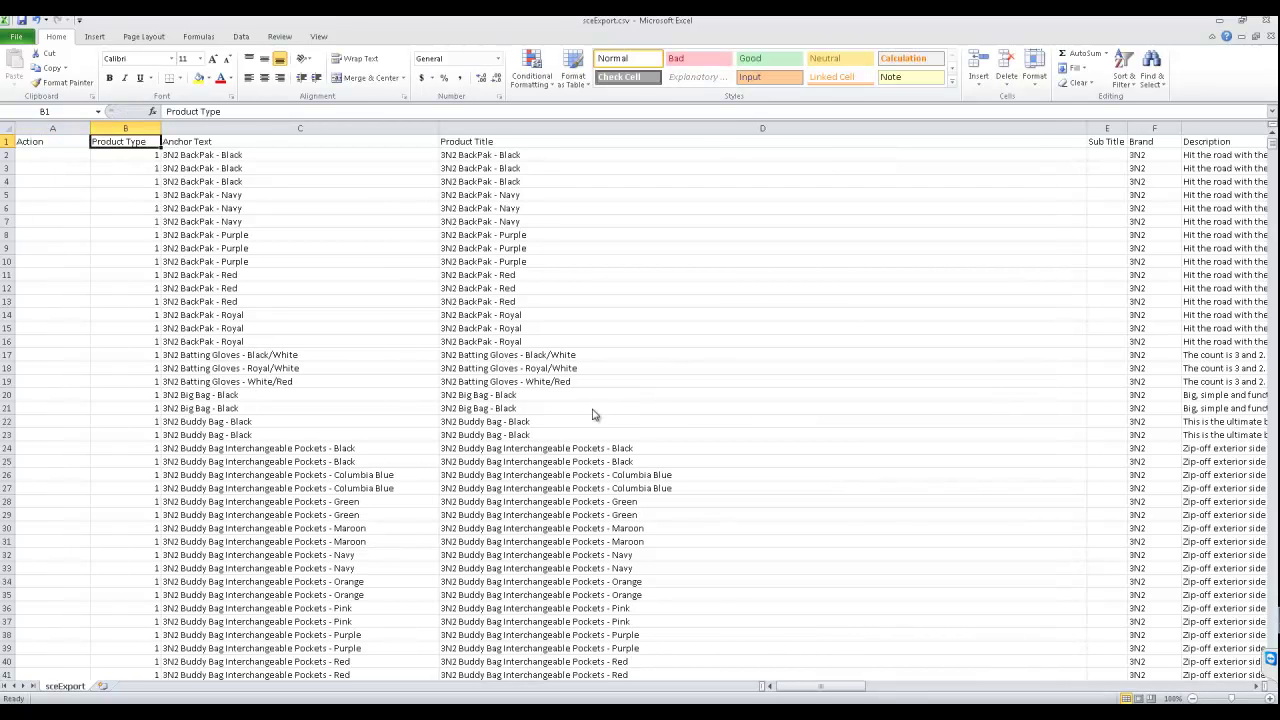
- Fill the Action column with "add" for every product row and narrow the column
{"action": "key", "text": "alt+Tab"}
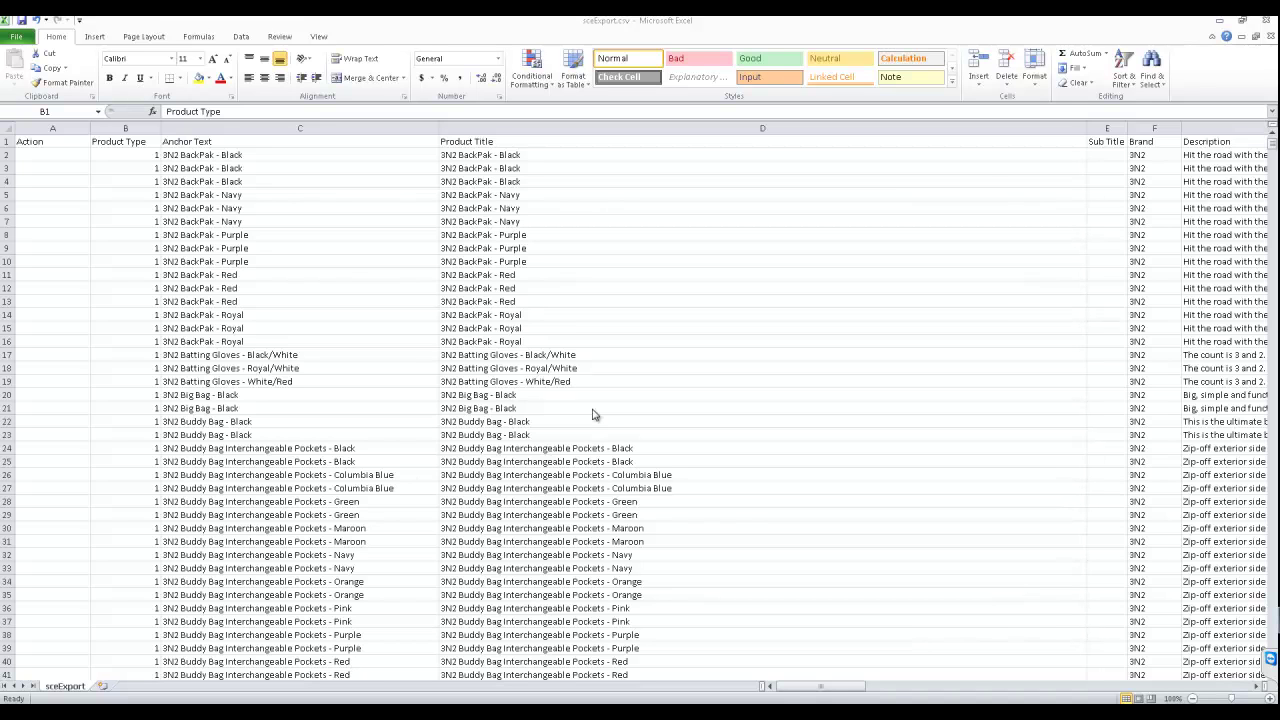
{"action": "key", "text": "Return"}
{"action": "type", "text": "add"}
{"action": "double_click", "coordinate": [90, 161]}
{"action": "left_click", "coordinate": [125, 155]}
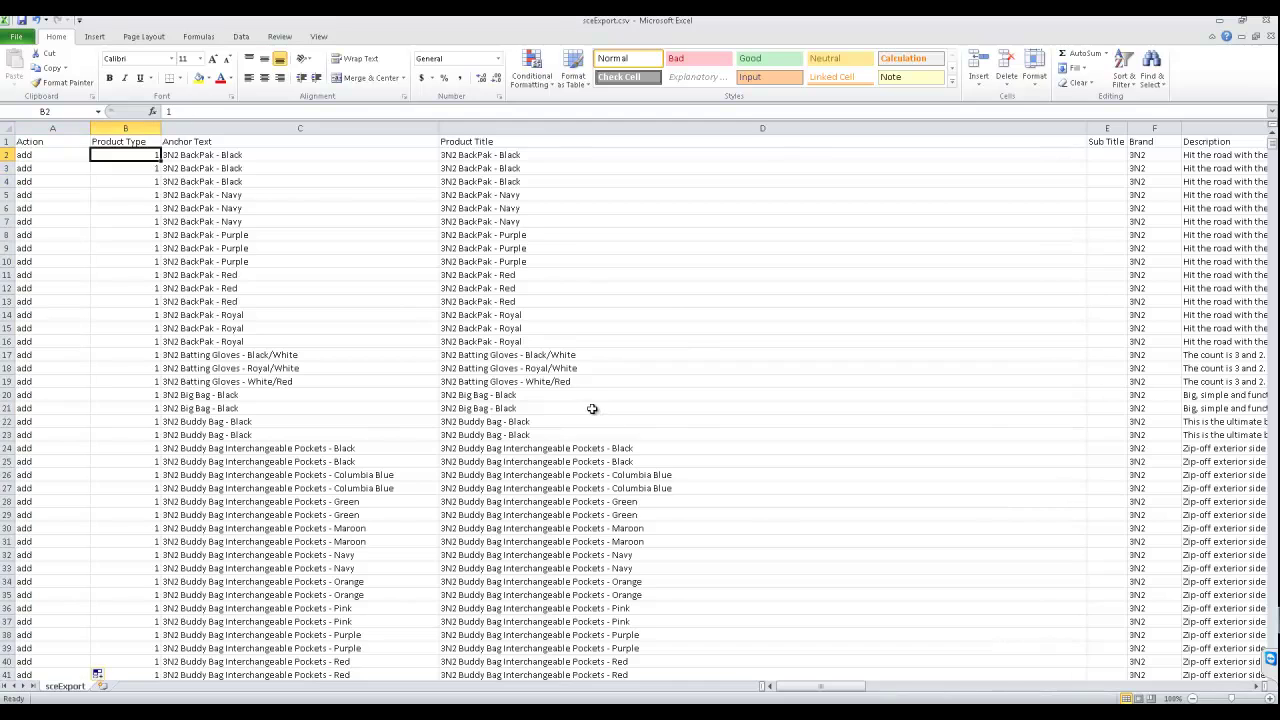
{"action": "scroll", "coordinate": [592, 409], "scroll_direction": "down", "scroll_amount": 5}
{"action": "scroll", "coordinate": [592, 409], "scroll_direction": "up", "scroll_amount": 5}
{"action": "left_click_drag", "start_coordinate": [90, 128], "coordinate": [71, 128]}
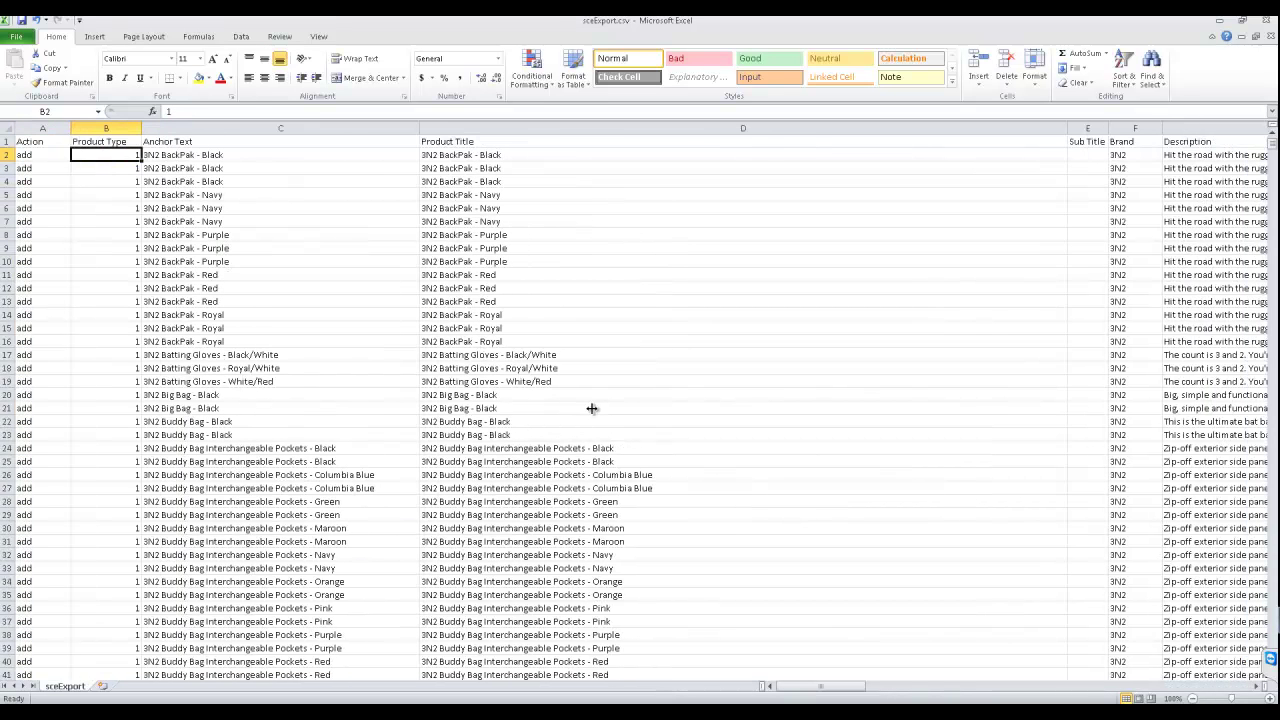
- Copy the garbled characters "Â®" after "Back-Up Belt System" from a 5.11 Tactical MPC Case description
{"action": "left_click", "coordinate": [743, 248]}
{"action": "key", "text": "Down"}
{"action": "key", "text": "Right"}
{"action": "key", "text": "Right"}
{"action": "key", "text": "Right"}
{"action": "key", "text": "Left"}
{"action": "key", "text": "Right"}
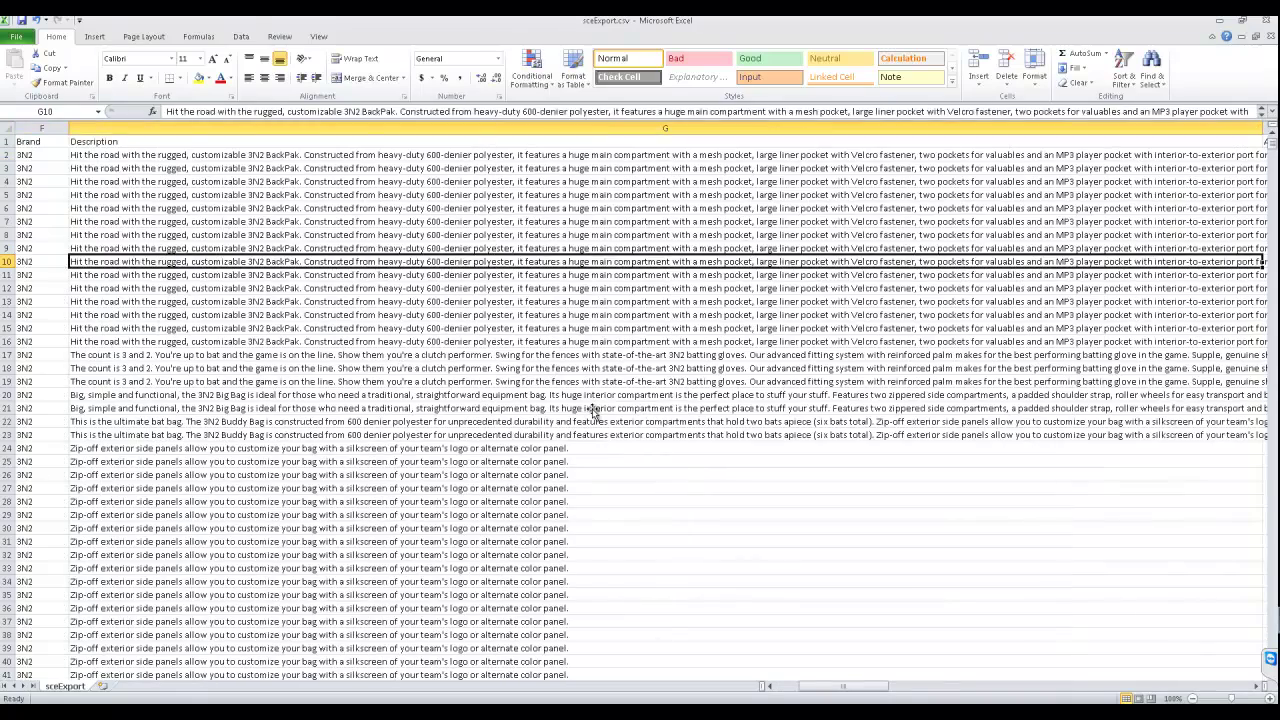
{"action": "scroll", "coordinate": [593, 410], "scroll_direction": "down", "scroll_amount": 15}
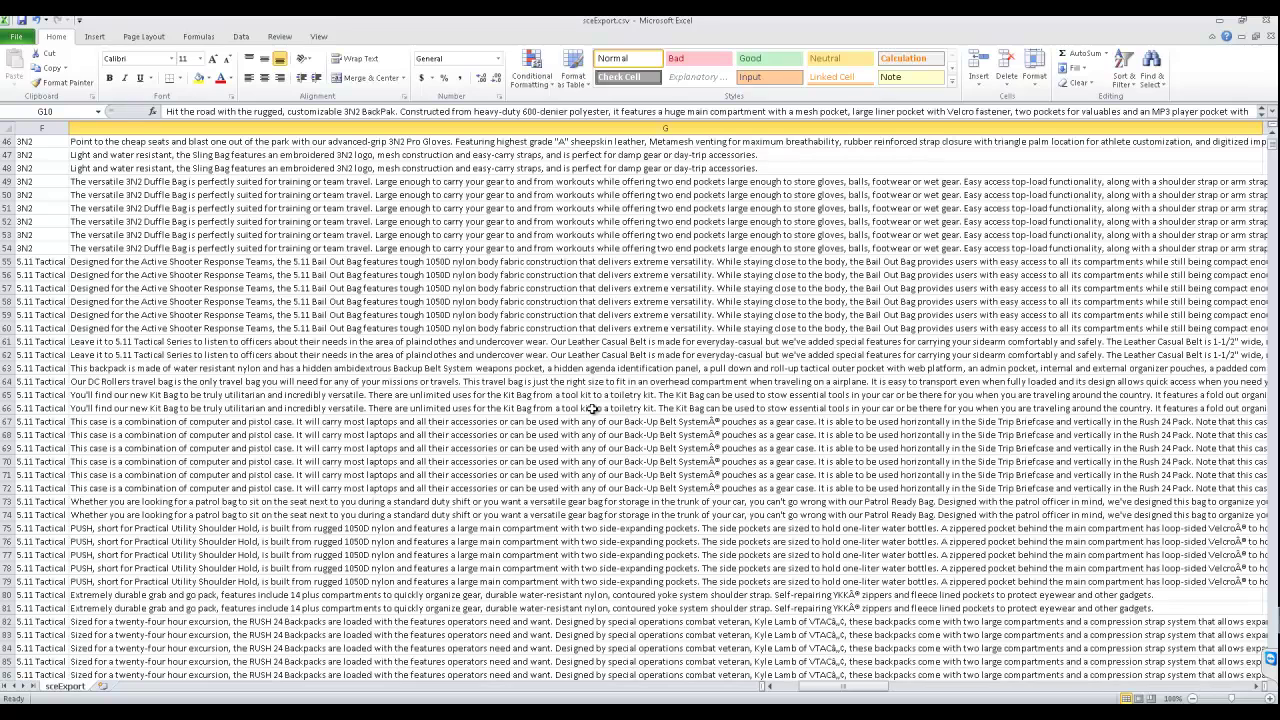
{"action": "double_click", "coordinate": [709, 421]}
{"action": "left_click_drag", "start_coordinate": [709, 421], "coordinate": [720, 421]}
{"action": "key", "text": "ctrl+c"}
{"action": "left_click", "coordinate": [700, 381]}
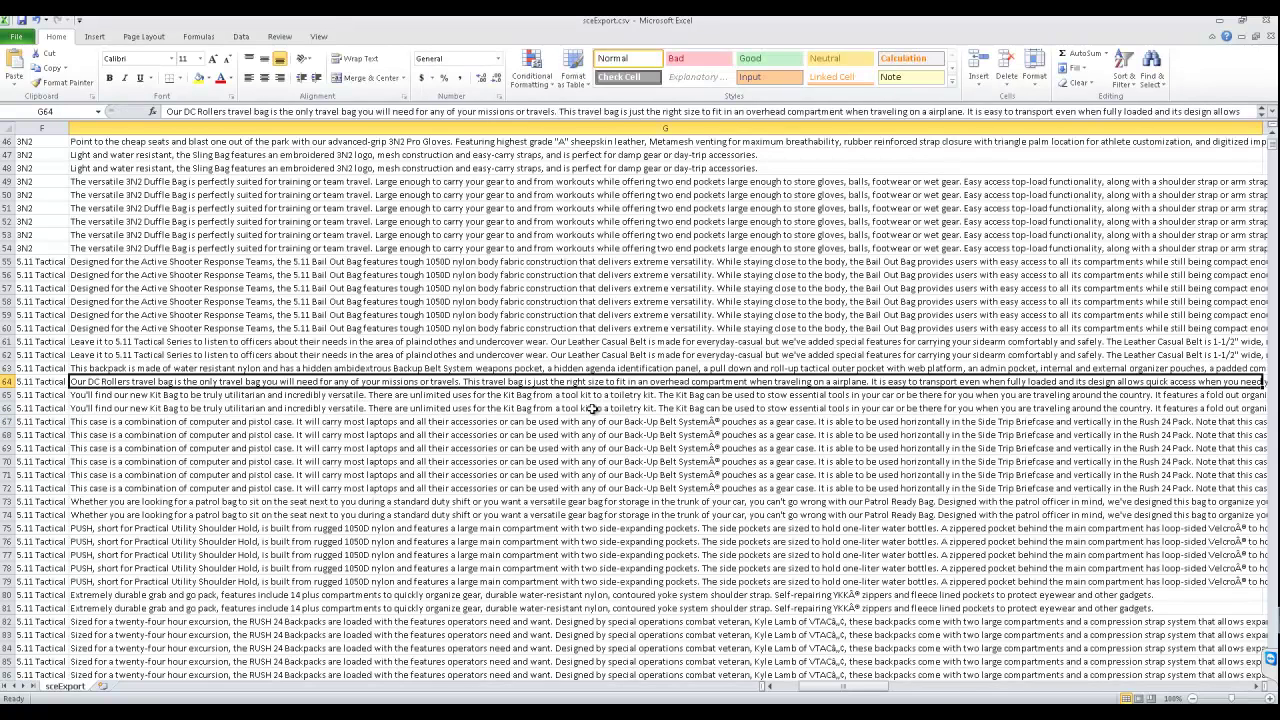
- Replace every "Â®" in the Description column with nothing
{"action": "left_click", "coordinate": [665, 128]}
{"action": "key", "text": "ctrl+f"}
{"action": "key", "text": "ctrl+h"}
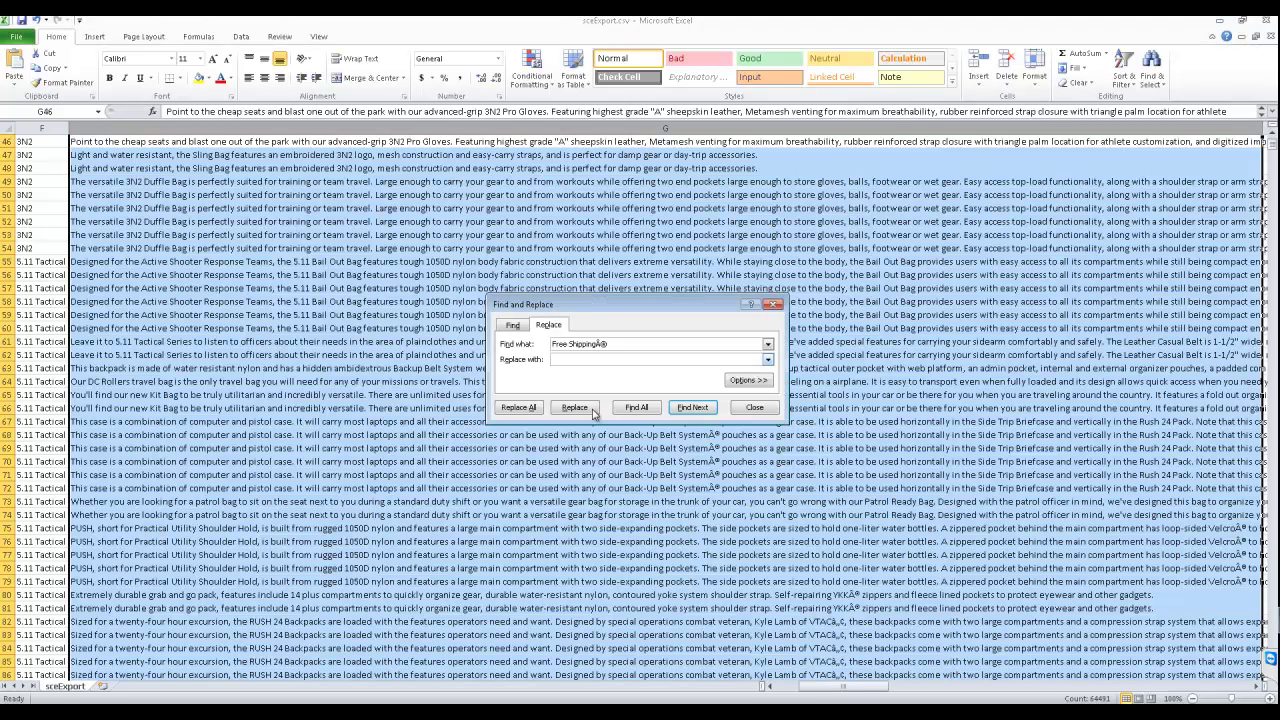
{"action": "key", "text": "ctrl+v"}
{"action": "key", "text": "alt+a"}
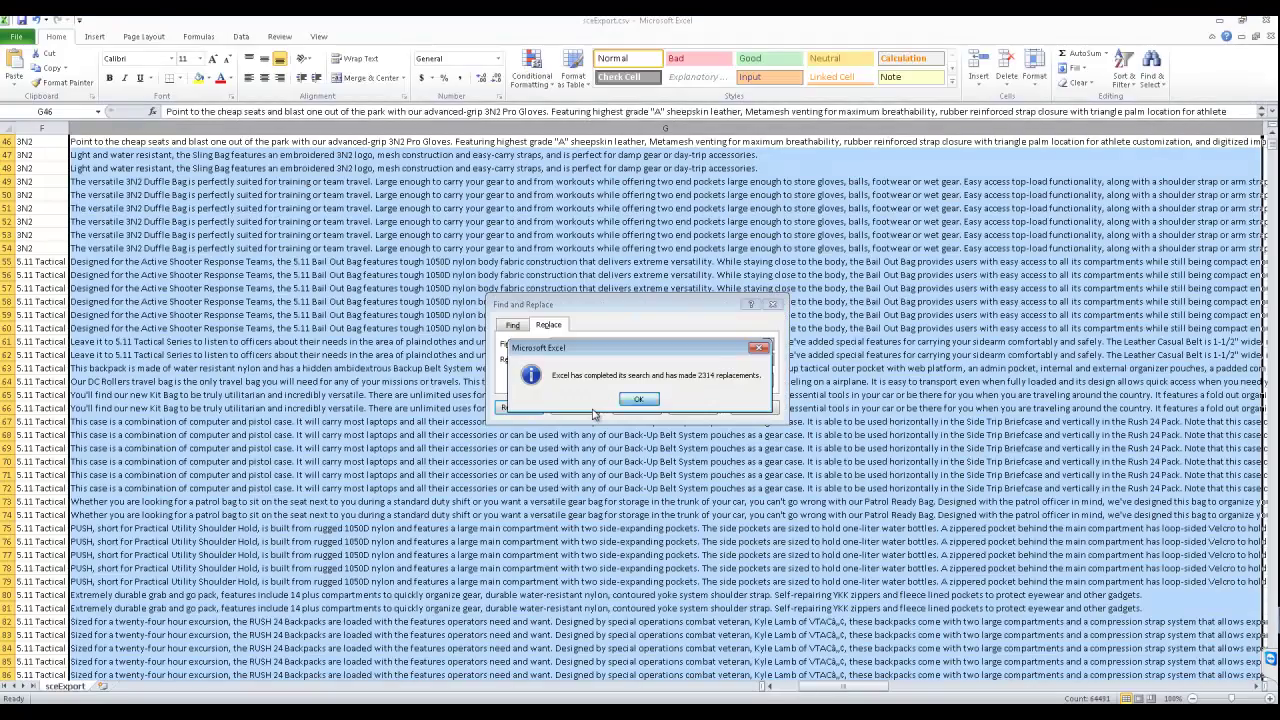
{"action": "key", "text": "Return"}
{"action": "key", "text": "Escape"}
- Replace every "Â®" across the entire sheet with nothing
{"action": "key", "text": "ctrl+a"}
{"action": "key", "text": "ctrl+v"}
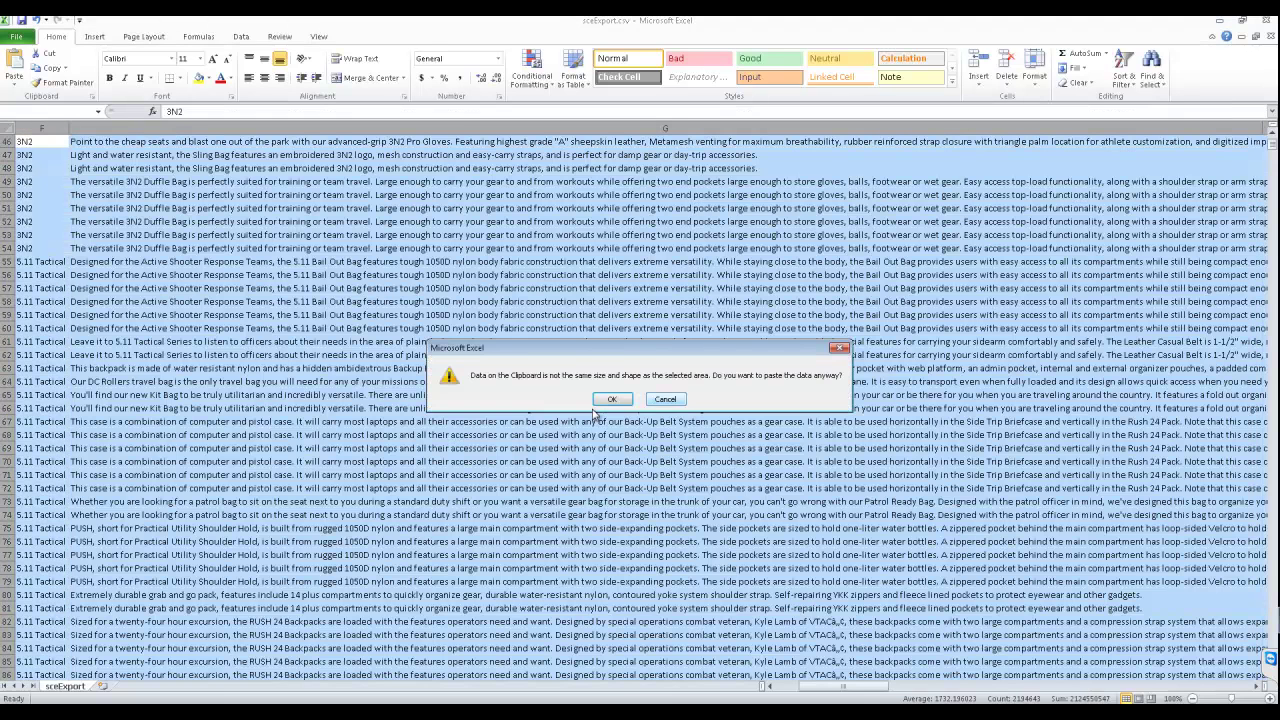
{"action": "key", "text": "Return"}
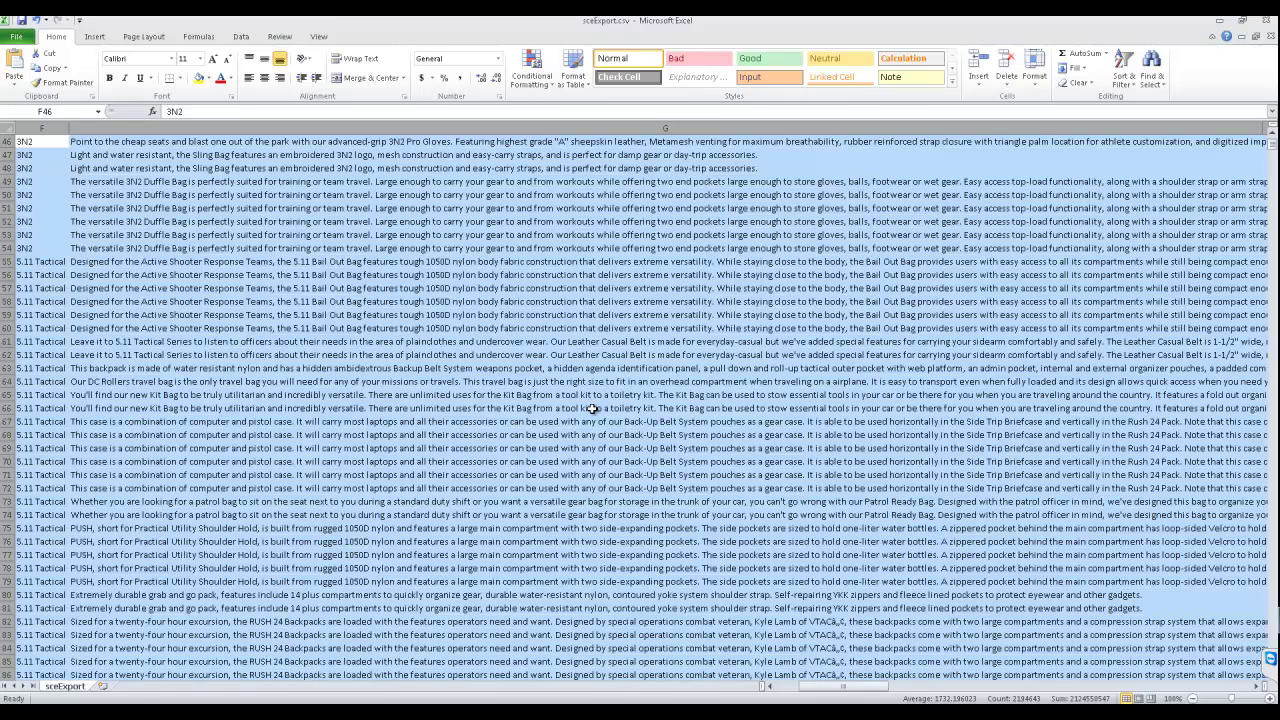
{"action": "key", "text": "ctrl+h"}
{"action": "key", "text": "alt+a"}
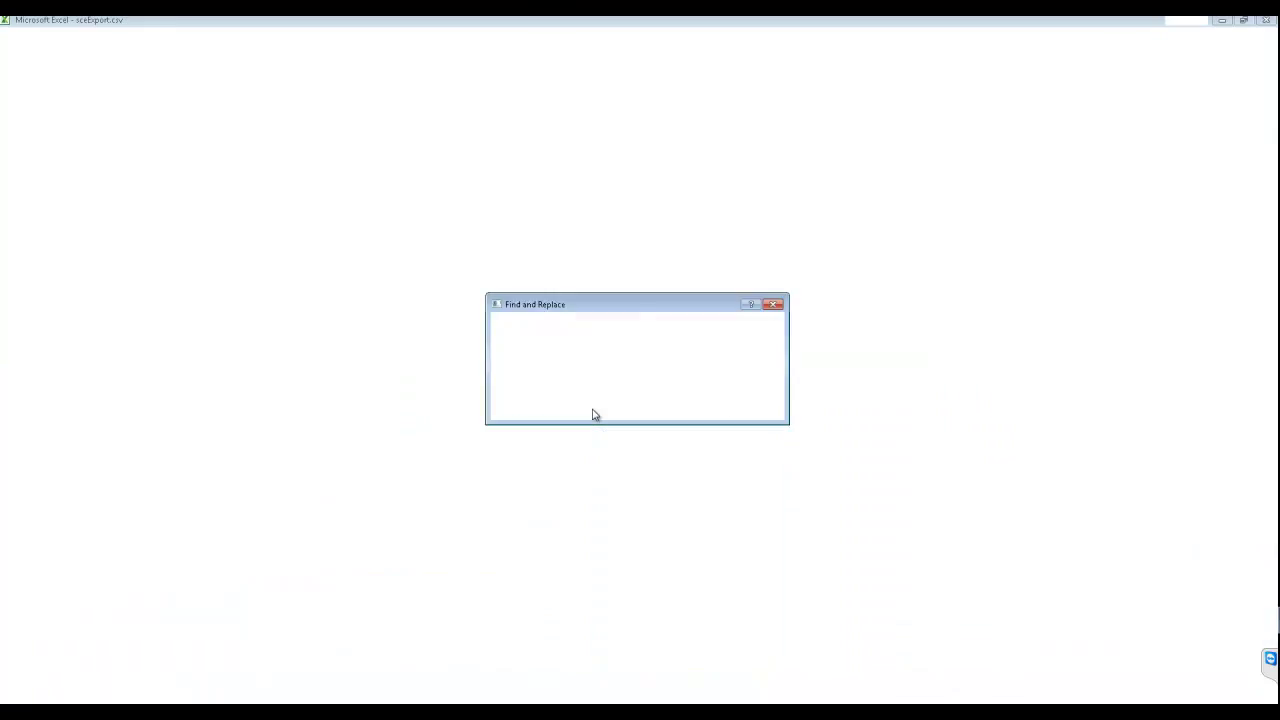
{"action": "scroll", "coordinate": [592, 408], "scroll_direction": "up", "scroll_amount": 5}
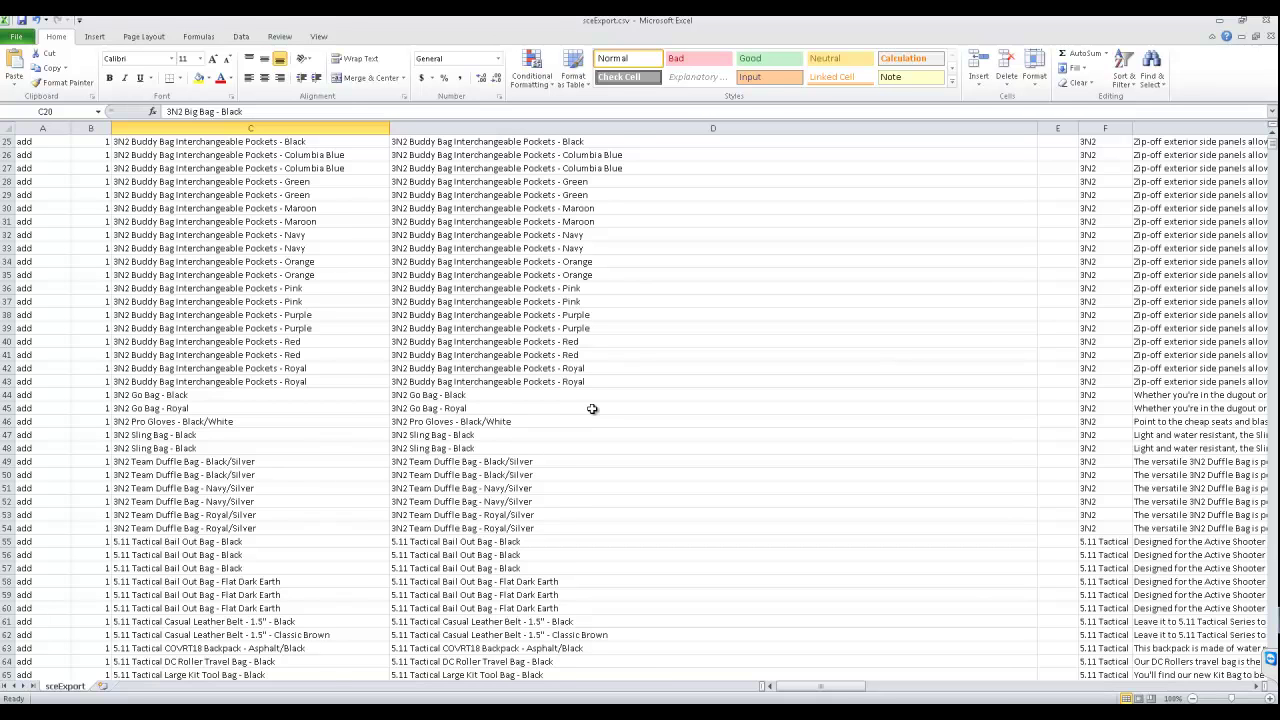
- Examine the Anchor Text entries throughout the sheet for brand names placed in front of the product names
{"action": "scroll", "coordinate": [592, 408], "scroll_direction": "down", "scroll_amount": 2}
{"action": "left_click", "coordinate": [1105, 248]}
{"action": "double_click", "coordinate": [179, 195]}
{"action": "left_click_drag", "start_coordinate": [174, 195], "coordinate": [118, 195]}
{"action": "left_click", "coordinate": [137, 195]}
{"action": "key", "text": "shift+Return"}
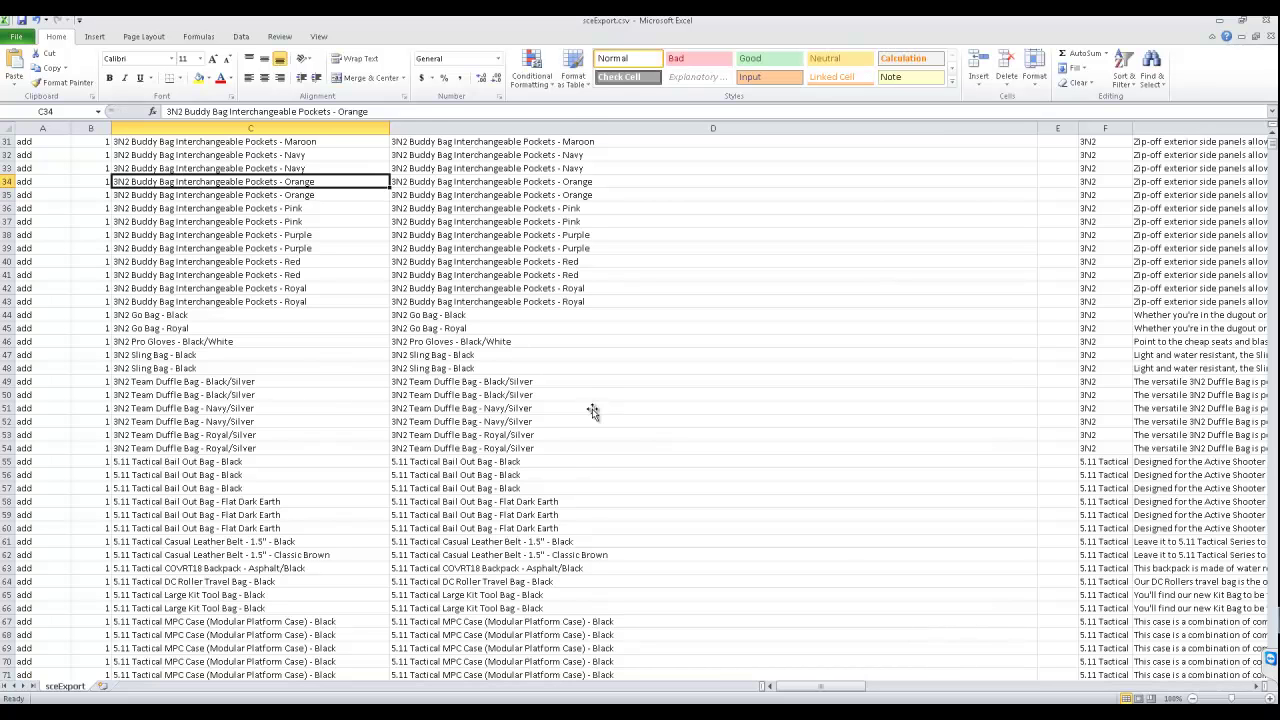
{"action": "scroll", "coordinate": [592, 408], "scroll_direction": "up", "scroll_amount": 5}
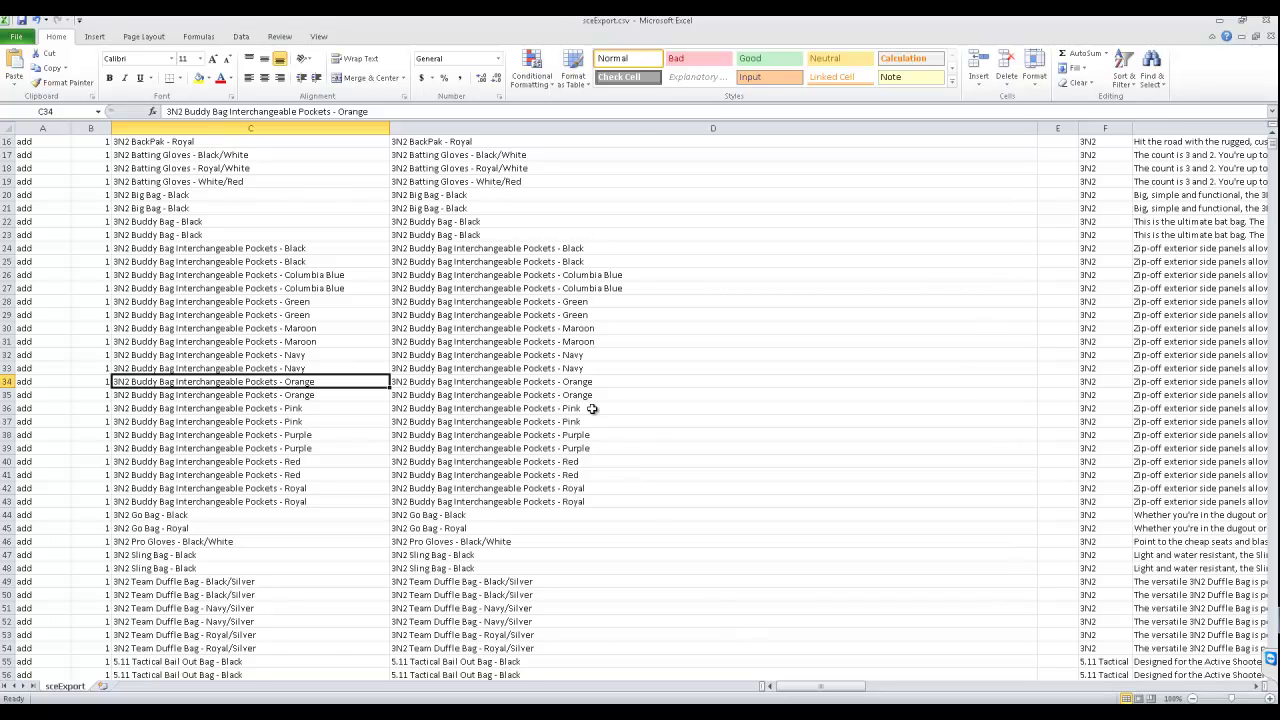
{"action": "scroll", "coordinate": [592, 408], "scroll_direction": "down", "scroll_amount": 11}
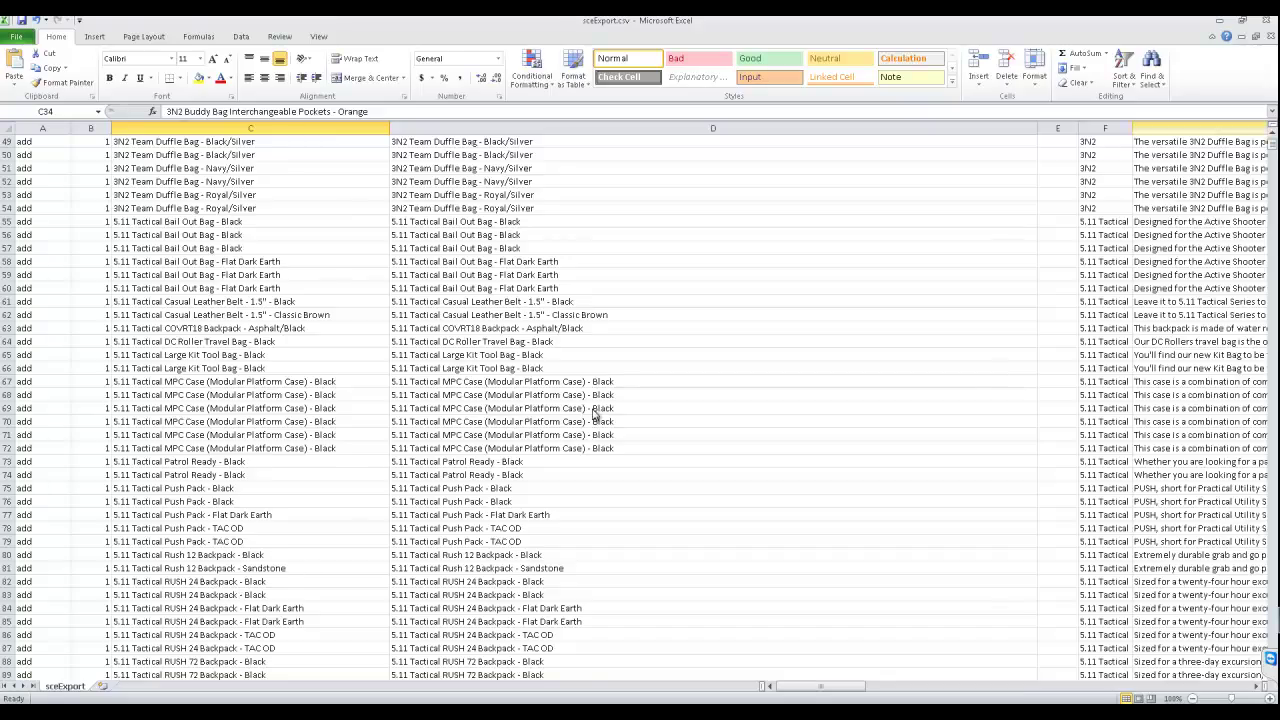
{"action": "left_click_drag", "start_coordinate": [1273, 144], "coordinate": [1273, 298]}
{"action": "scroll", "coordinate": [592, 413], "scroll_direction": "down", "scroll_amount": 20}
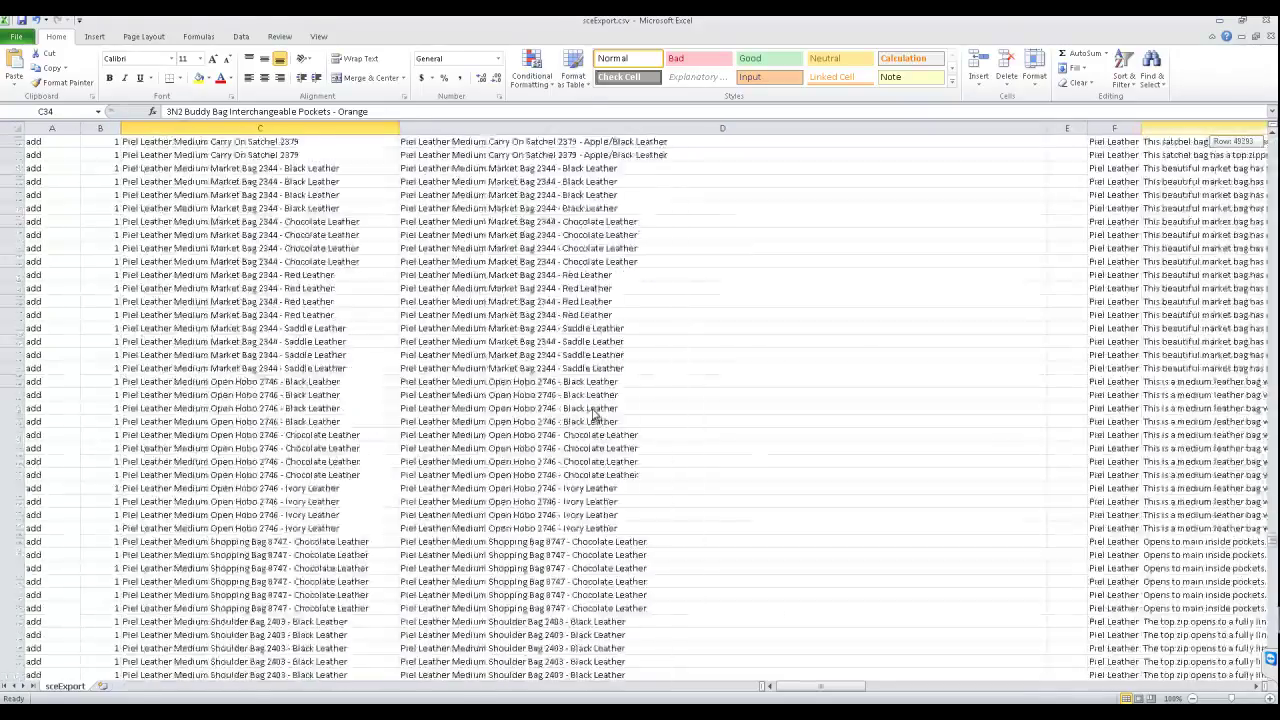
{"action": "left_click_drag", "start_coordinate": [1273, 655], "coordinate": [1273, 144]}
- Remove the brand prefix "3N2" and its following space from all entries in the Anchor Text column
{"action": "left_click", "coordinate": [255, 128]}
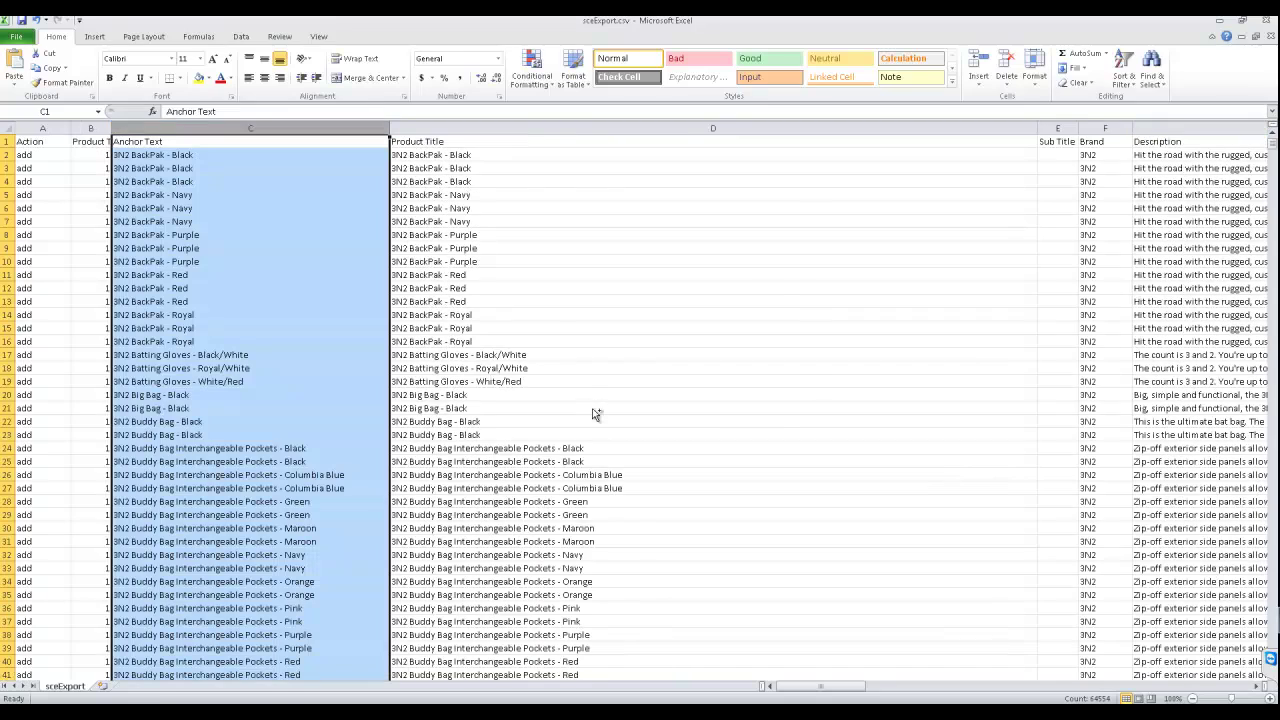
{"action": "key", "text": "ctrl+f"}
{"action": "key", "text": "ctrl+h"}
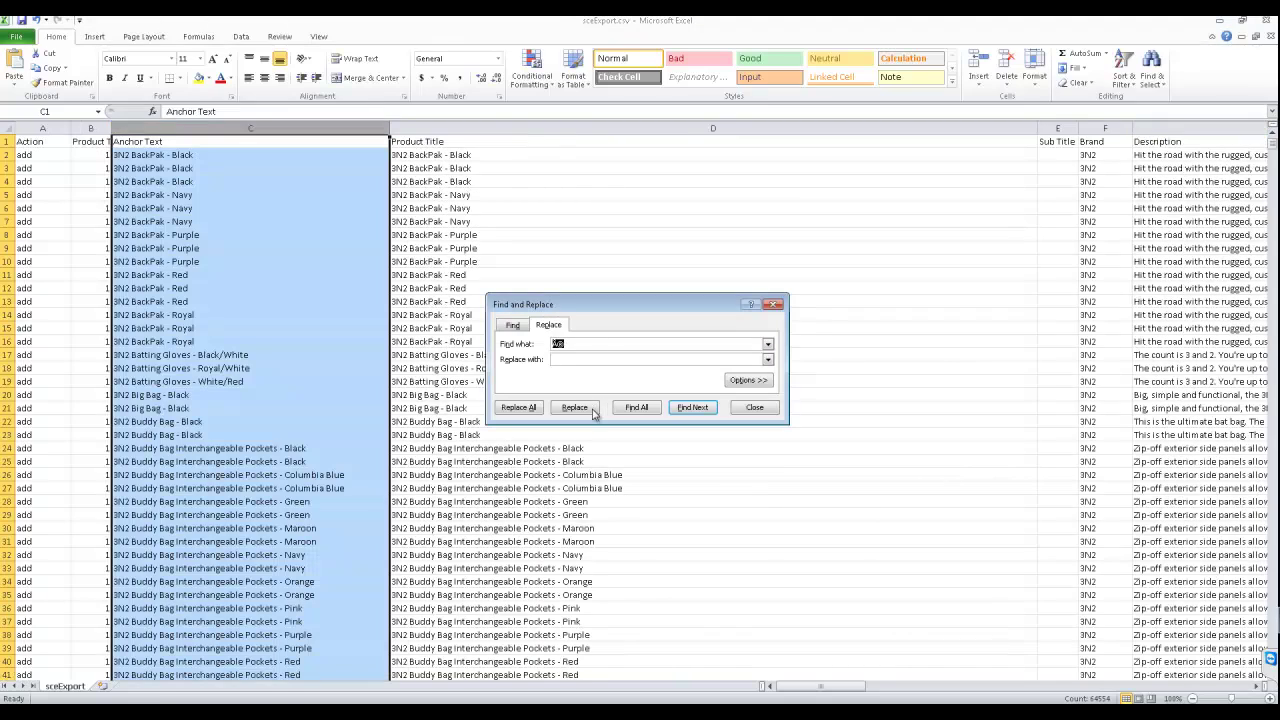
{"action": "type", "text": "3N2"}
{"action": "key", "text": "alt+a"}
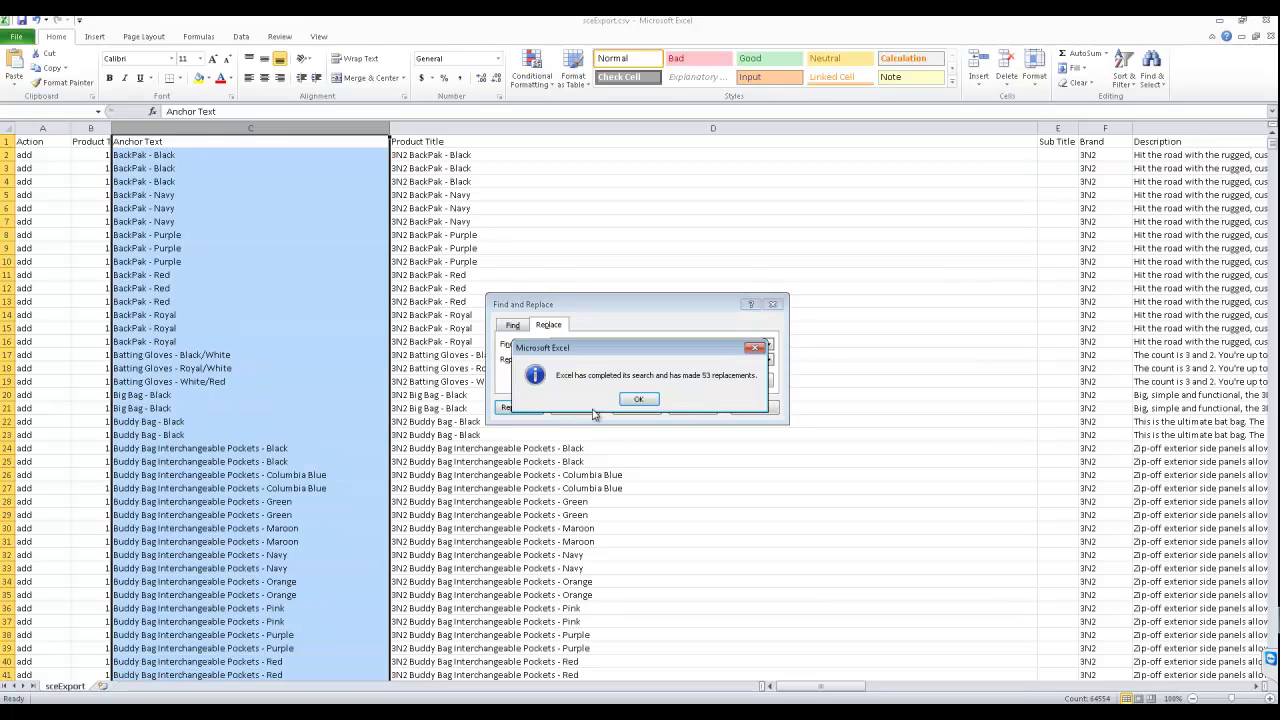
{"action": "key", "text": "Return"}
{"action": "key", "text": "Escape"}
{"action": "scroll", "coordinate": [592, 408], "scroll_direction": "down", "scroll_amount": 7}
{"action": "scroll", "coordinate": [592, 408], "scroll_direction": "up", "scroll_amount": 7}
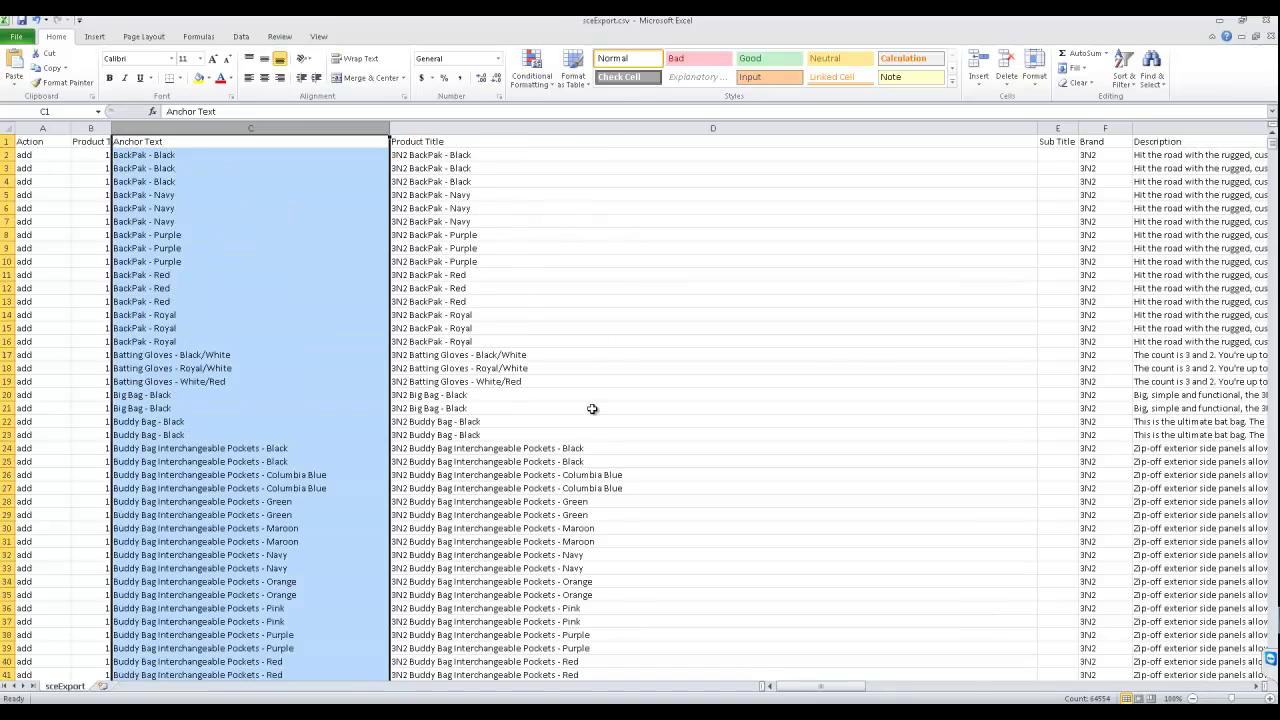
{"action": "left_click", "coordinate": [250, 382]}
{"action": "left_click", "coordinate": [250, 155]}
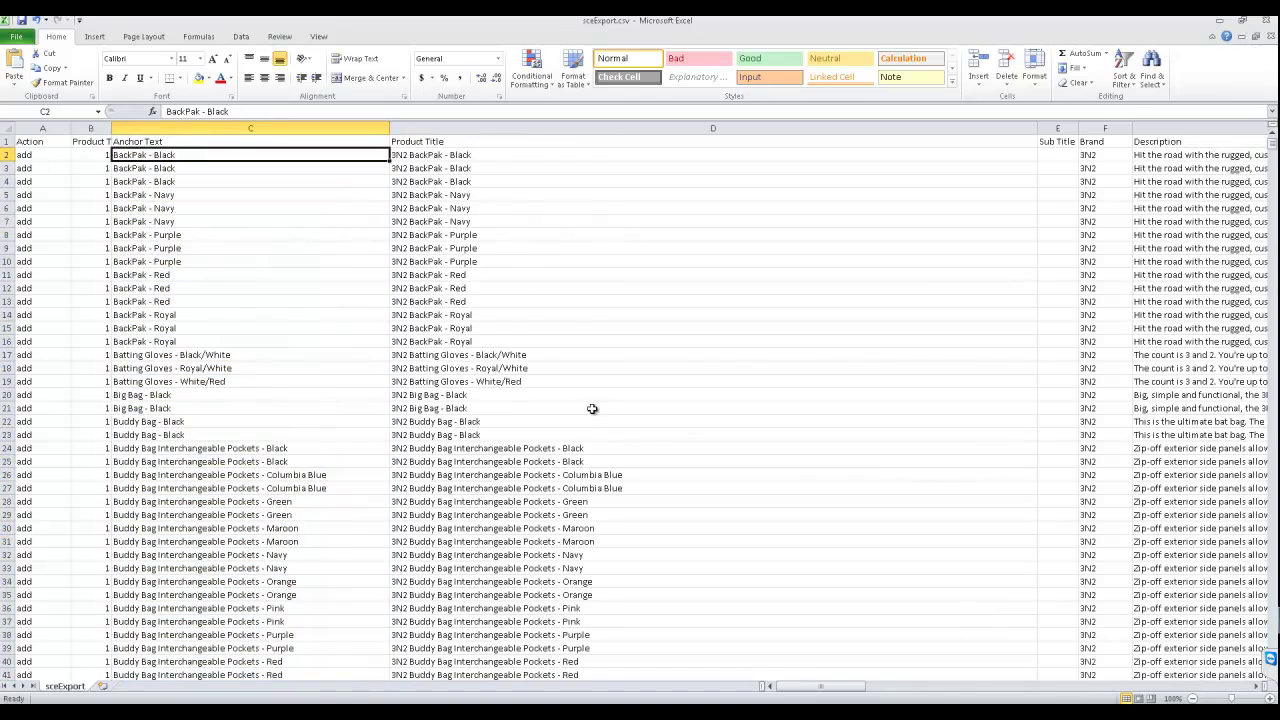
- Examine the bracketed wording "(Modular Platform Case)" in the Anchor Text of the 5.11 Tactical MPC Case
{"action": "scroll", "coordinate": [592, 408], "scroll_direction": "down", "scroll_amount": 20}
{"action": "left_click", "coordinate": [250, 235]}
{"action": "double_click", "coordinate": [300, 235]}
{"action": "double_click", "coordinate": [300, 222]}
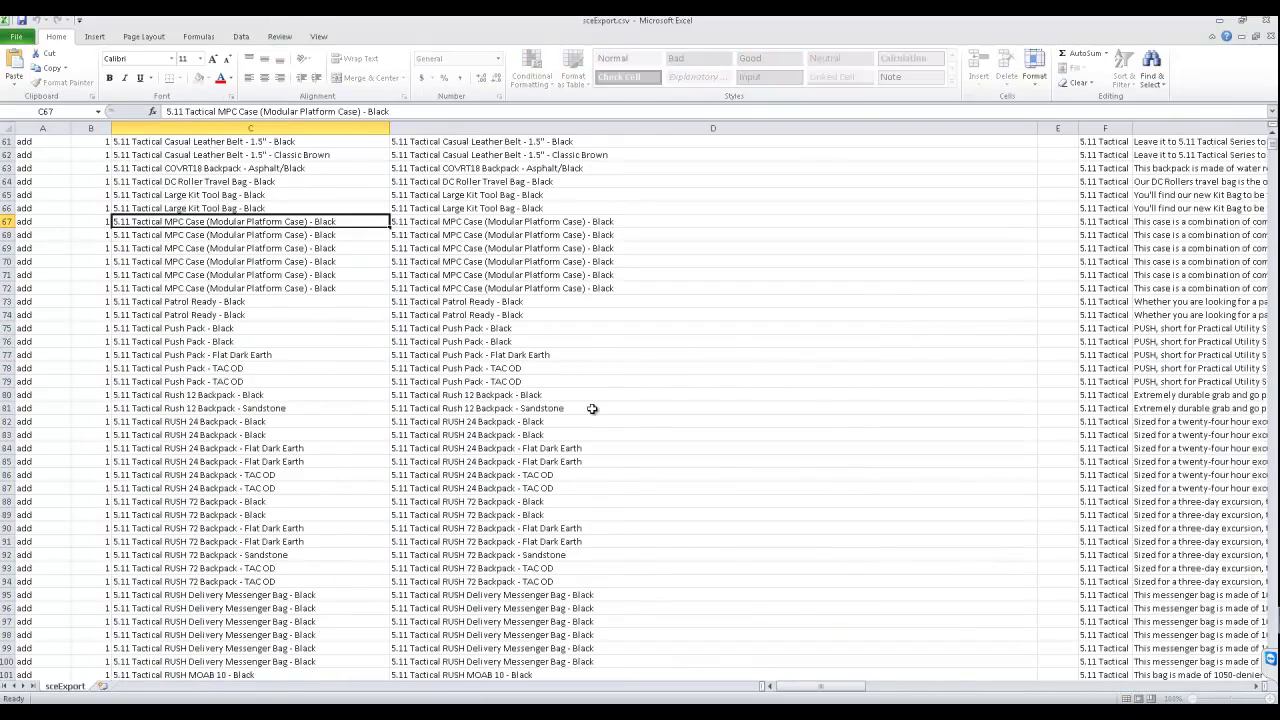
{"action": "left_click_drag", "start_coordinate": [309, 222], "coordinate": [252, 222]}
{"action": "key", "text": "ctrl+shift+Left"}
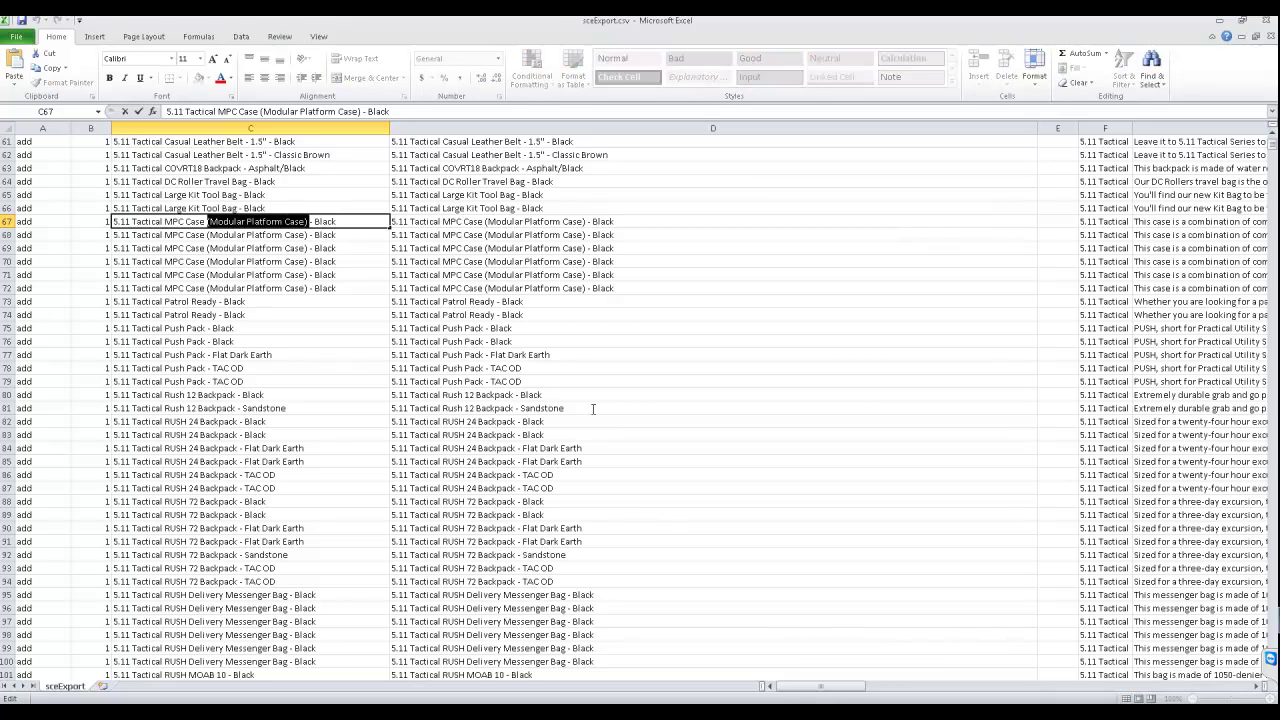
{"action": "key", "text": "Escape"}
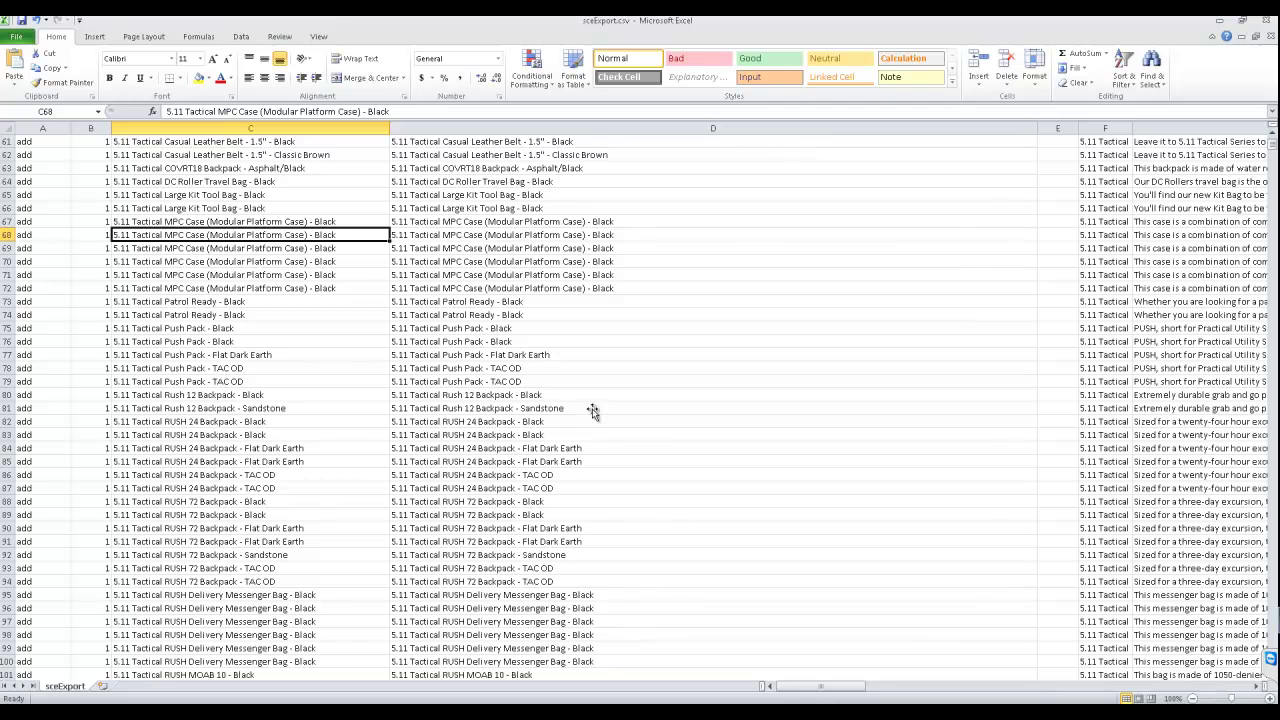
- Widen the Anchor Text column to fit its longest entries, such as the Wizzywear rows near the sheet's end
{"action": "key", "text": "ctrl+Up"}
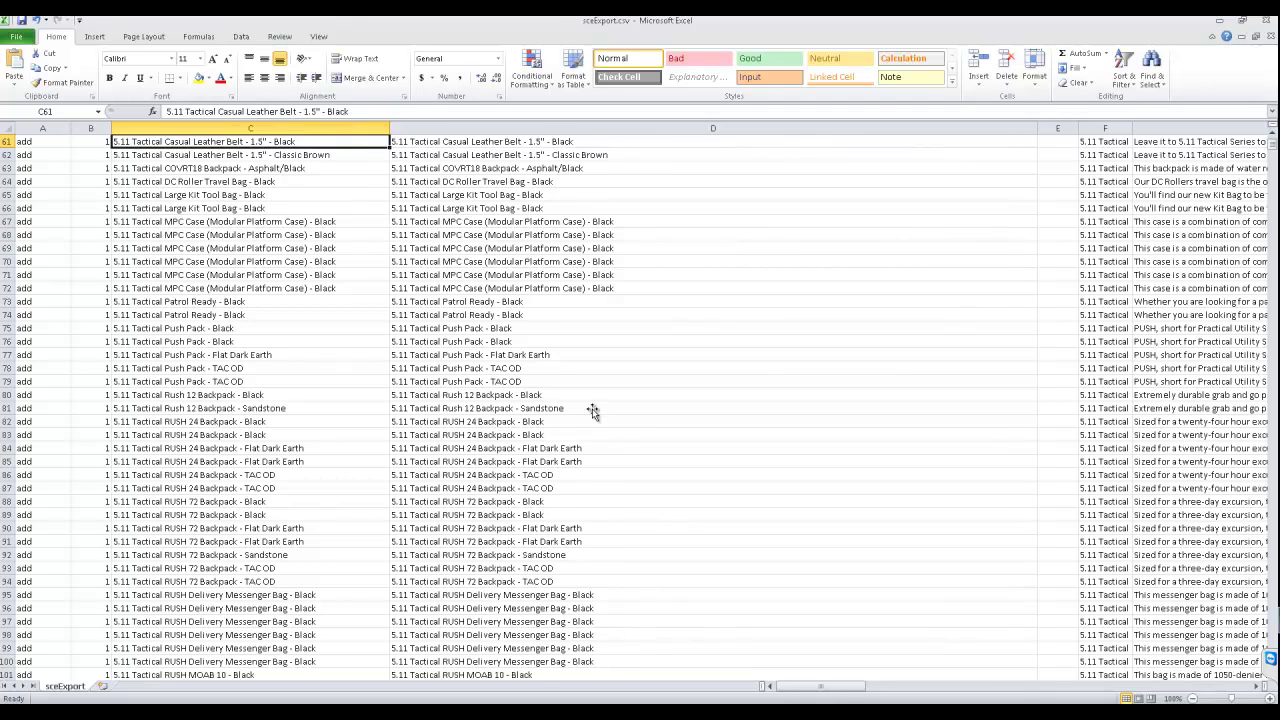
{"action": "key", "text": "ctrl+Down"}
{"action": "scroll", "coordinate": [592, 408], "scroll_direction": "up", "scroll_amount": 20}
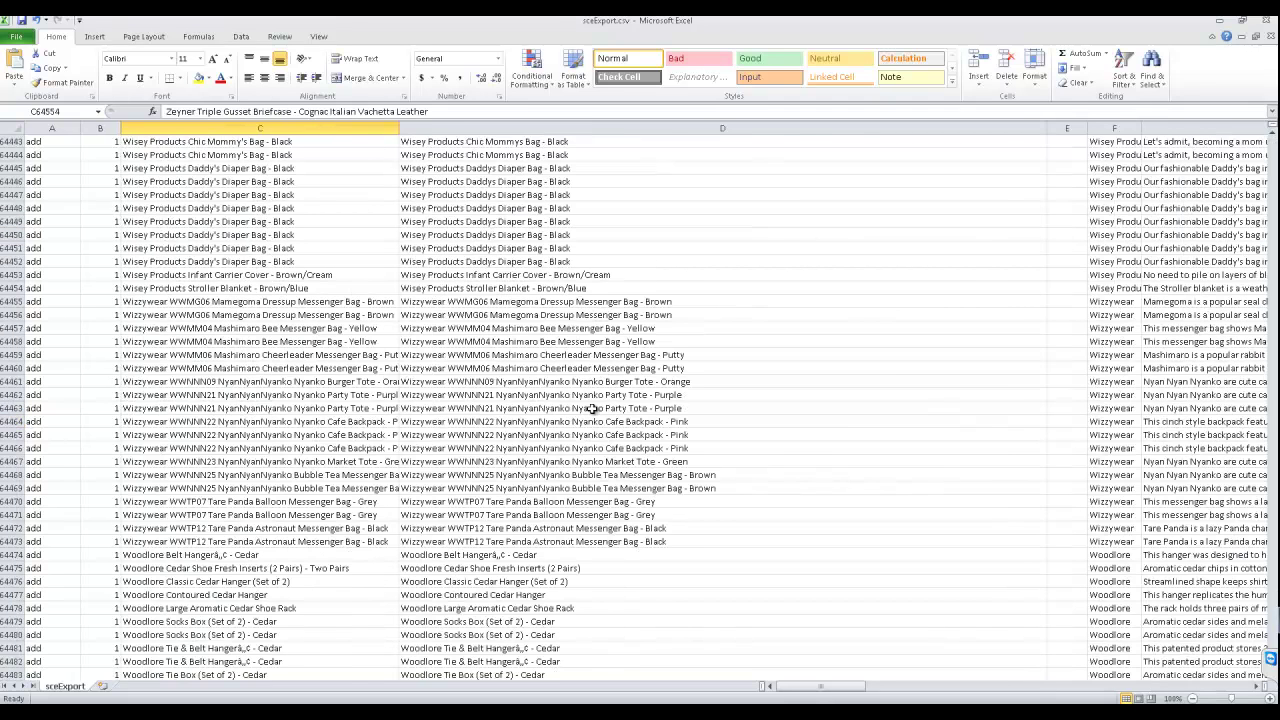
{"action": "left_click", "coordinate": [260, 395]}
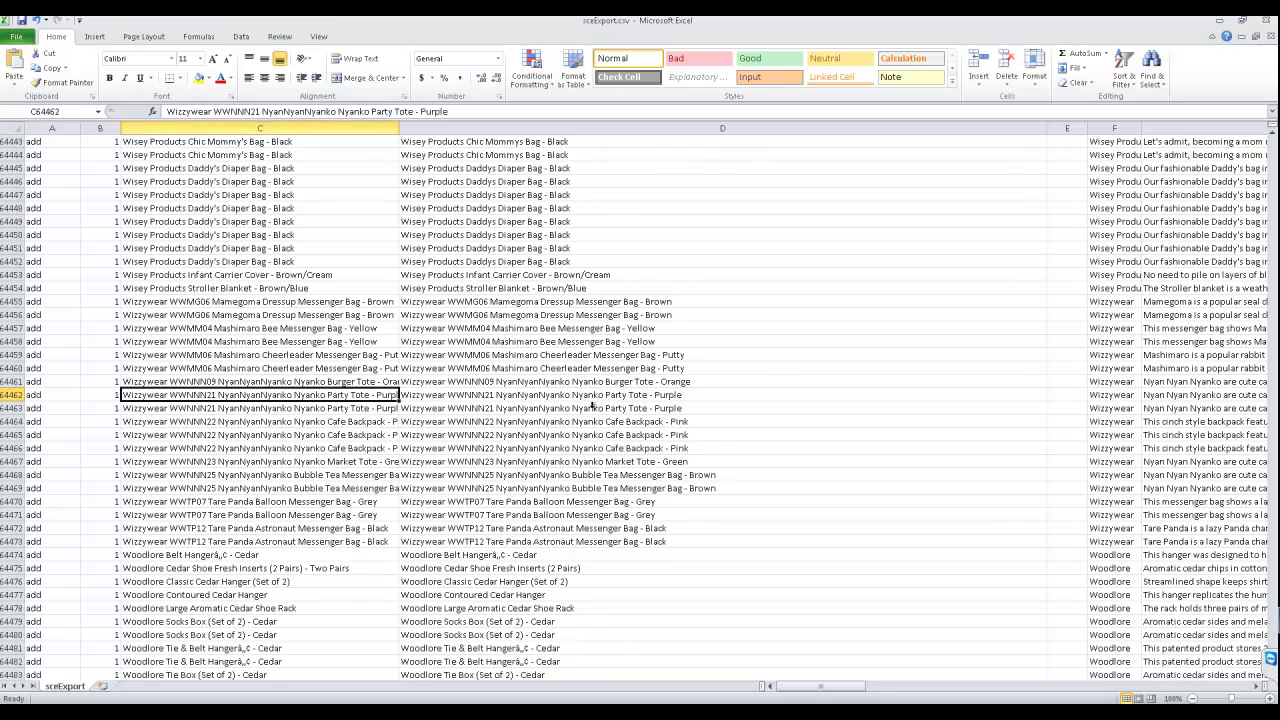
{"action": "double_click", "coordinate": [399, 128]}
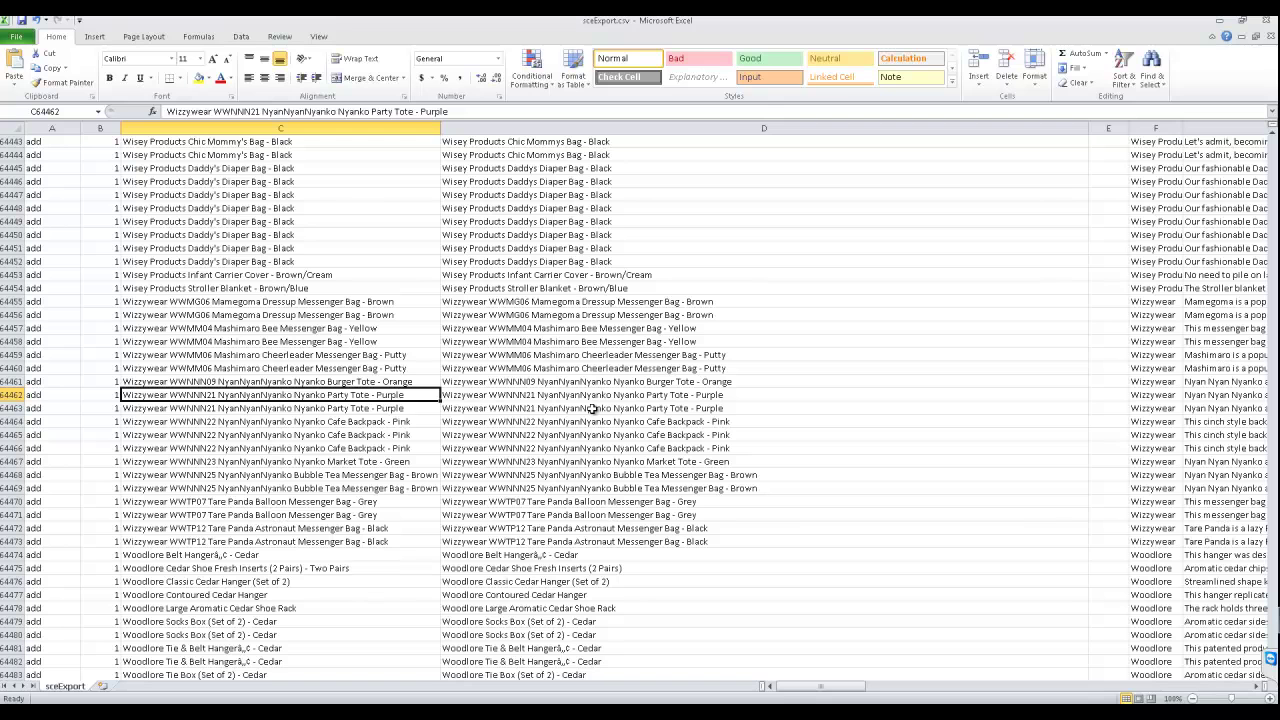
- Compare the Anchor Text and Product Title entries from the Wizzywear rows up to the Watershed rows for duplicates
{"action": "key", "text": "Up"}
{"action": "key", "text": "Right"}
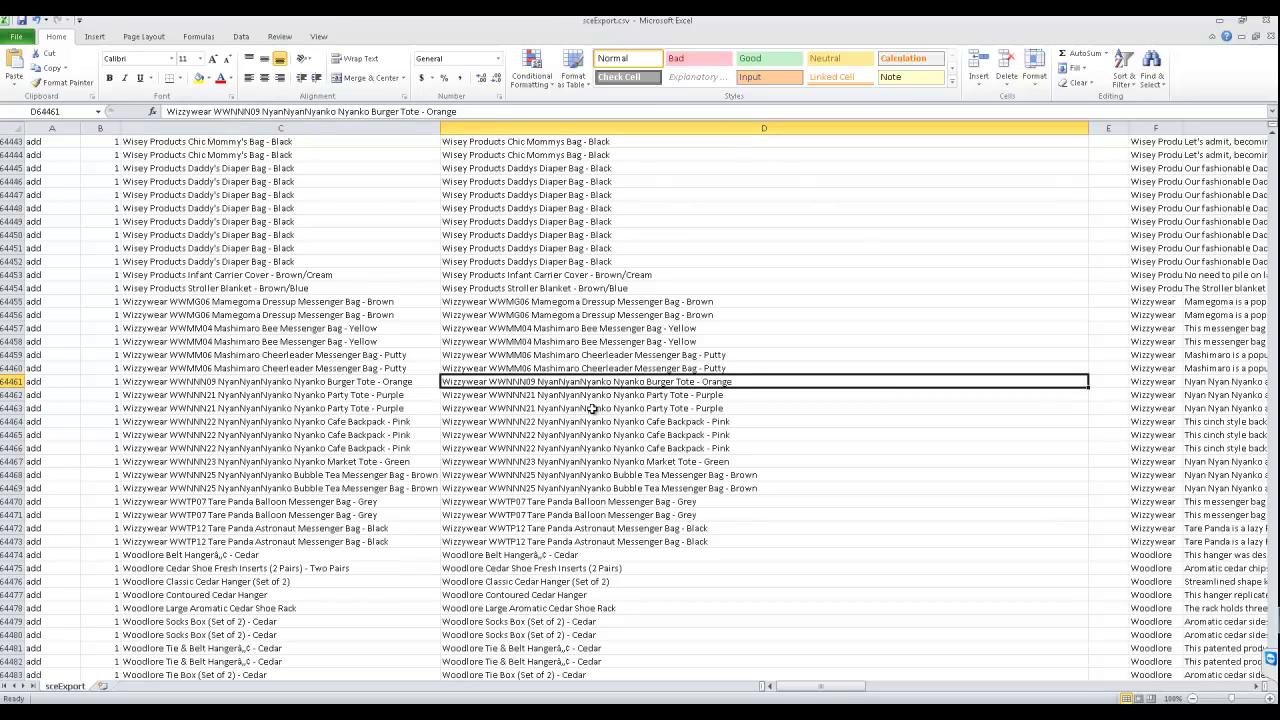
{"action": "scroll", "coordinate": [592, 408], "scroll_direction": "up", "scroll_amount": 7}
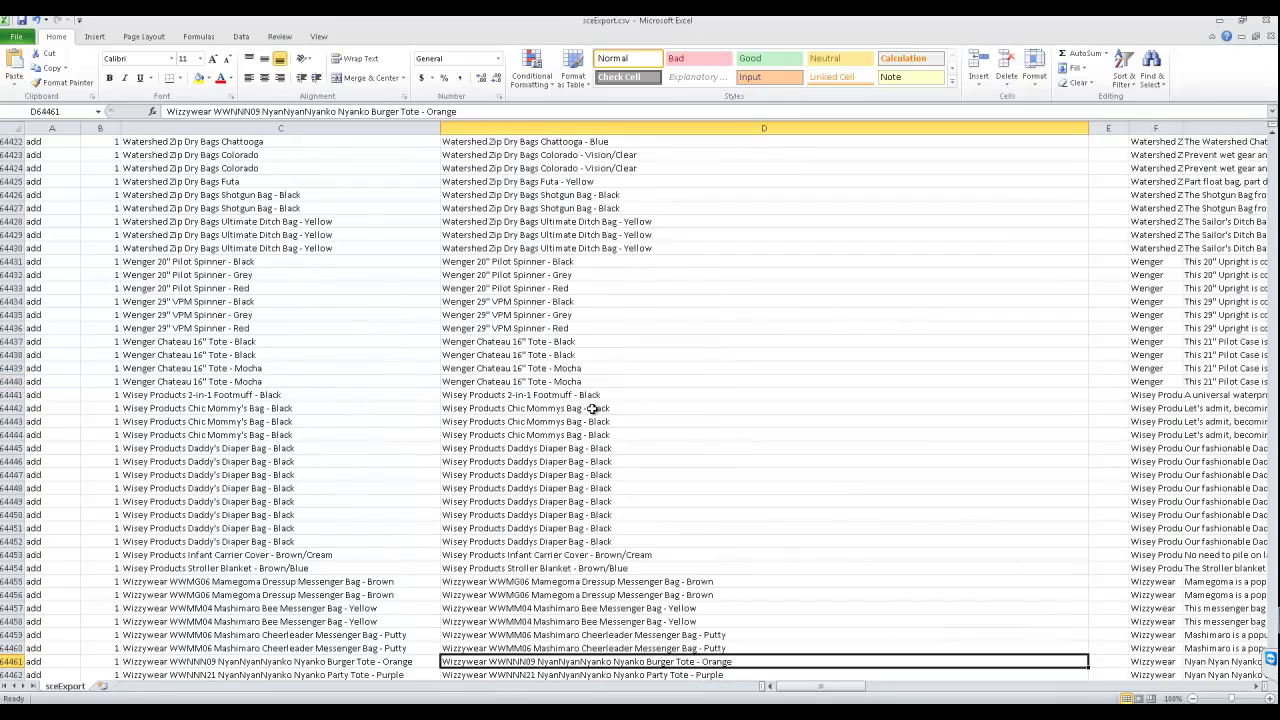
{"action": "left_click_drag", "start_coordinate": [280, 395], "coordinate": [280, 515]}
{"action": "left_click", "coordinate": [592, 475]}
{"action": "scroll", "coordinate": [592, 408], "scroll_direction": "up", "scroll_amount": 6}
{"action": "left_click", "coordinate": [280, 395]}
- Examine the repeated Watershed Zip Dry Bags rows across their description, keyword, image and category columns for differences
{"action": "left_click", "coordinate": [52, 395]}
{"action": "key", "text": "Right"}
{"action": "key", "text": "Right"}
{"action": "key", "text": "Right"}
{"action": "key", "text": "Right"}
{"action": "key", "text": "Right"}
{"action": "key", "text": "Right"}
{"action": "key", "text": "Right"}
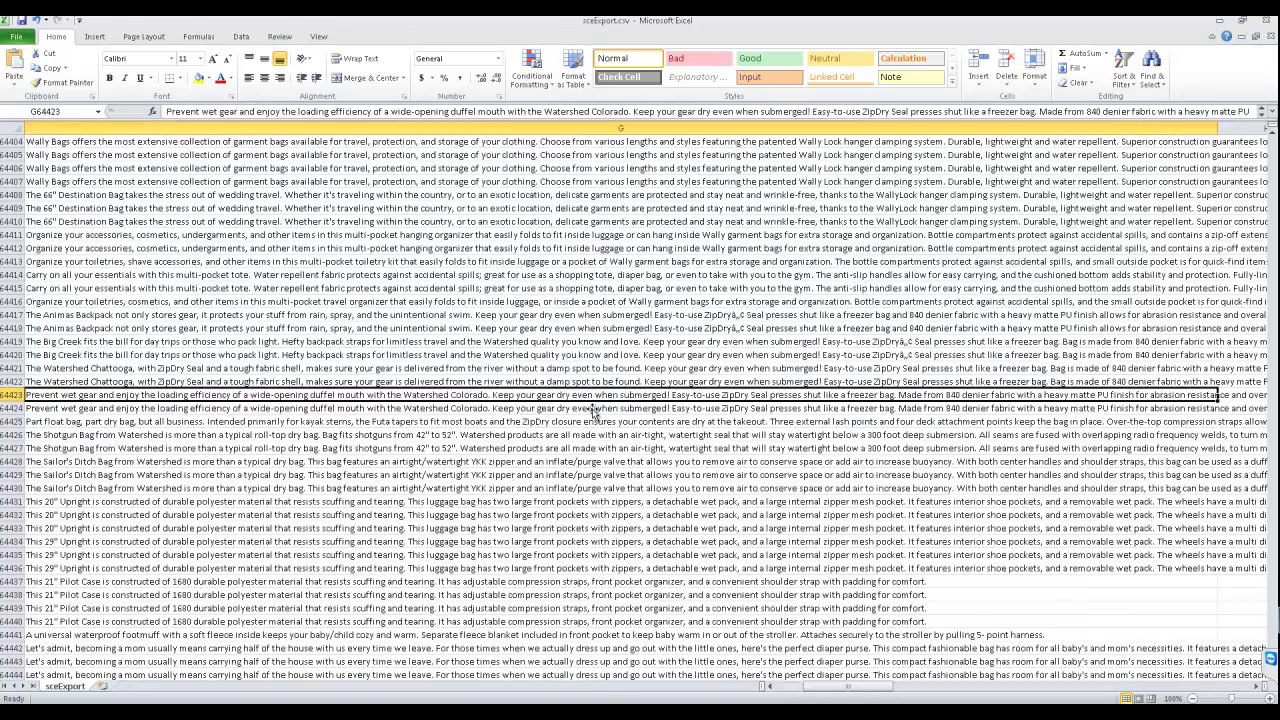
{"action": "key", "text": "Up"}
{"action": "key", "text": "Right"}
{"action": "key", "text": "Right"}
{"action": "key", "text": "Right"}
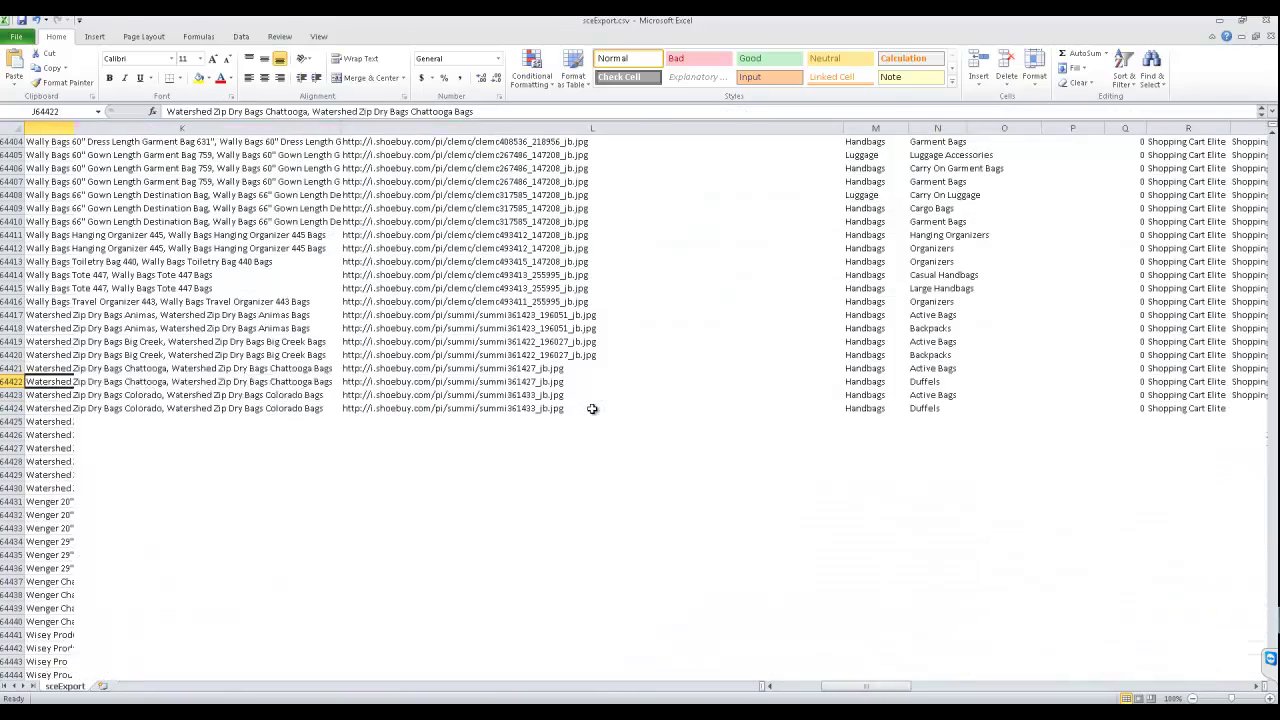
{"action": "key", "text": "Right"}
{"action": "key", "text": "Right"}
{"action": "key", "text": "Right"}
{"action": "key", "text": "Right"}
{"action": "key", "text": "Right"}
{"action": "key", "text": "Right"}
{"action": "key", "text": "Right"}
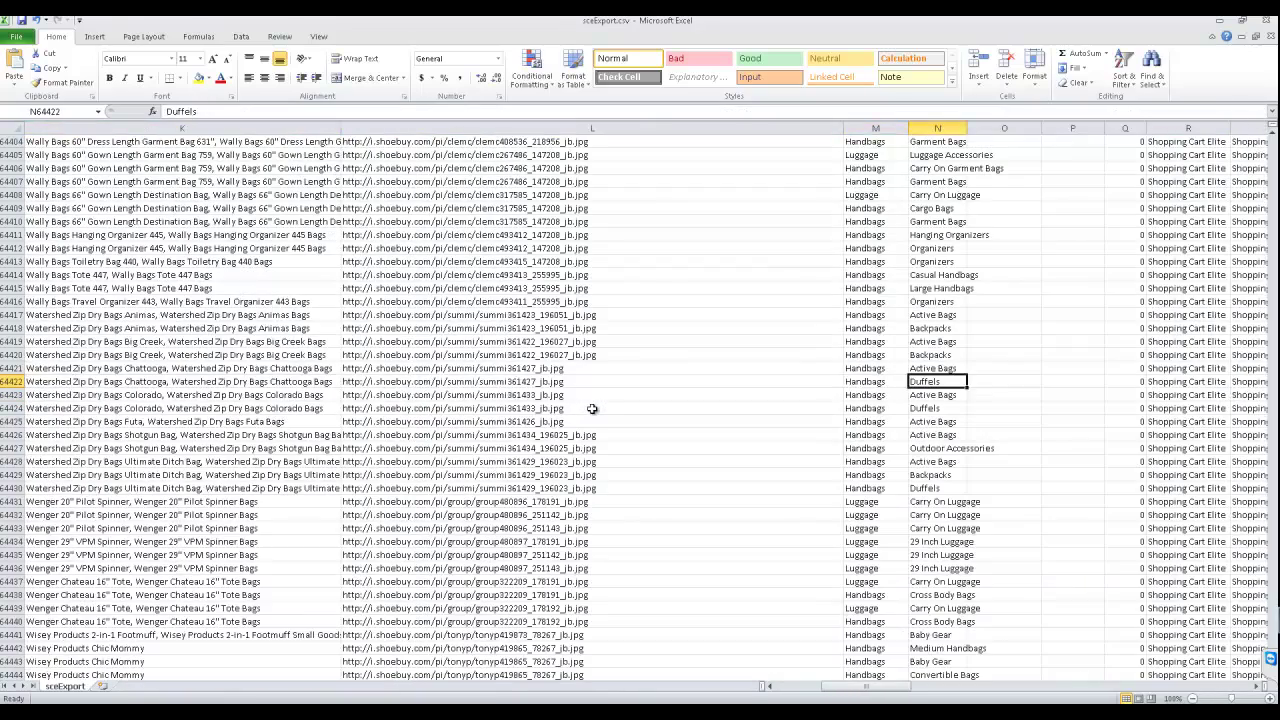
- Compare the two Watershed Zip Dry Bags Chattooga rows across the remaining category, store name and link columns
{"action": "key", "text": "Right"}
{"action": "key", "text": "Right"}
{"action": "key", "text": "Right"}
{"action": "key", "text": "Right"}
{"action": "key", "text": "Right"}
{"action": "key", "text": "Right"}
{"action": "key", "text": "Right"}
{"action": "key", "text": "Right"}
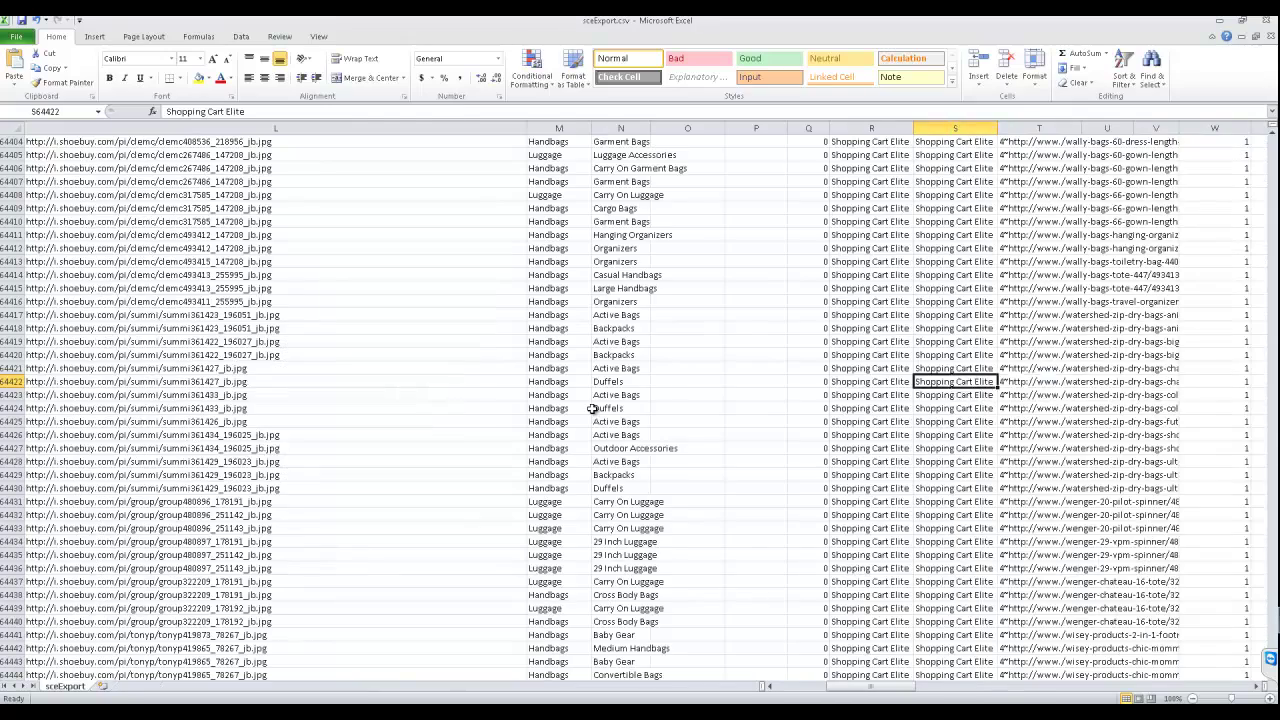
{"action": "key", "text": "Right"}
{"action": "key", "text": "Right"}
{"action": "key", "text": "Right"}
{"action": "key", "text": "Right"}
{"action": "key", "text": "Right"}
{"action": "key", "text": "Right"}
{"action": "key", "text": "Right"}
{"action": "key", "text": "Right"}
{"action": "key", "text": "Right"}
{"action": "key", "text": "Right"}
{"action": "key", "text": "Left"}
{"action": "key", "text": "Left"}
{"action": "key", "text": "Left"}
{"action": "key", "text": "Left"}
{"action": "key", "text": "Left"}
{"action": "key", "text": "Left"}
{"action": "key", "text": "Left"}
{"action": "key", "text": "Left"}
{"action": "key", "text": "Left"}
{"action": "key", "text": "Left"}
{"action": "key", "text": "Left"}
{"action": "key", "text": "Left"}
{"action": "key", "text": "Left"}
{"action": "key", "text": "Left"}
{"action": "key", "text": "Left"}
{"action": "key", "text": "Left"}
{"action": "key", "text": "Left"}
{"action": "key", "text": "Left"}
{"action": "key", "text": "Left"}
{"action": "key", "text": "Left"}
{"action": "key", "text": "Home"}
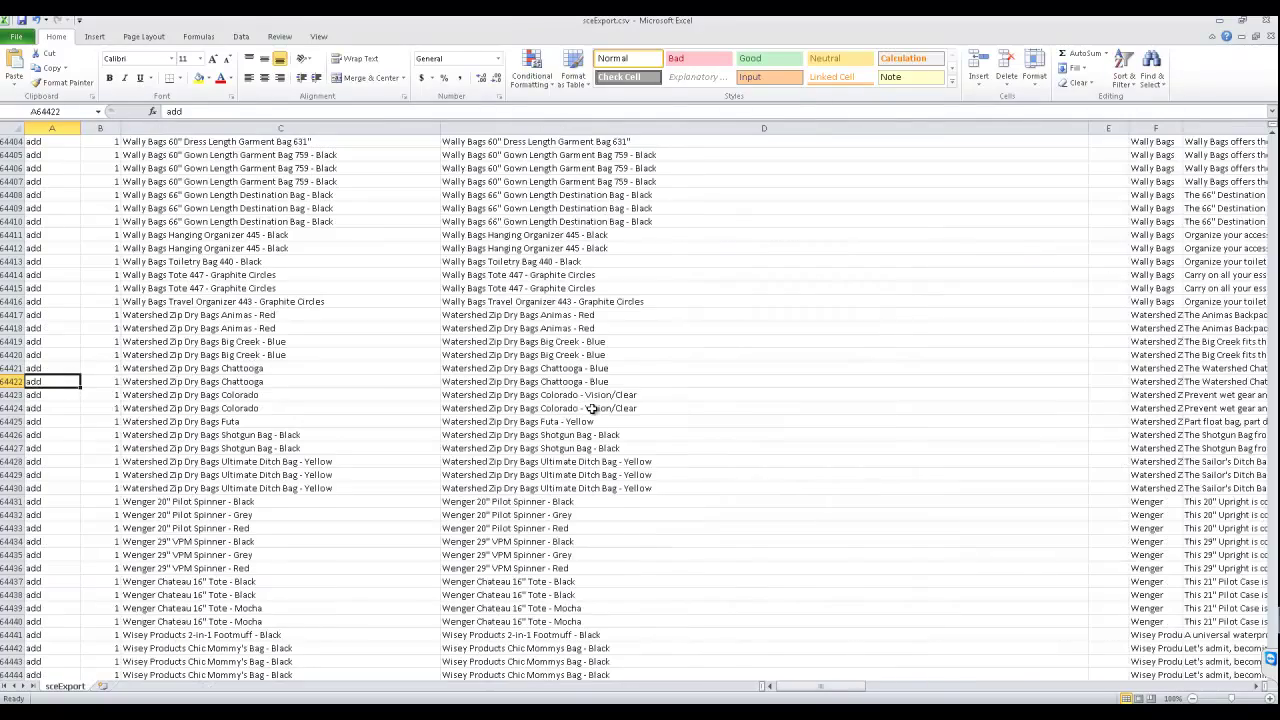
- Compare the Anchor Text and Product Title entries from the Watershed rows up to The North Face Recon rows
{"action": "key", "text": "Up"}
{"action": "key", "text": "Up"}
{"action": "key", "text": "Up"}
{"action": "key", "text": "Up"}
{"action": "key", "text": "Up"}
{"action": "key", "text": "Right"}
{"action": "key", "text": "Right"}
{"action": "key", "text": "Page_Up"}
{"action": "key", "text": "Page_Up"}
{"action": "key", "text": "Page_Up"}
{"action": "key", "text": "Page_Up"}
{"action": "key", "text": "Page_Up"}
{"action": "key", "text": "Page_Up"}
{"action": "key", "text": "Page_Up"}
{"action": "key", "text": "Page_Up"}
{"action": "key", "text": "Page_Up"}
{"action": "key", "text": "Page_Up"}
{"action": "key", "text": "Page_Up"}
{"action": "key", "text": "Page_Up"}
{"action": "key", "text": "Page_Up"}
{"action": "key", "text": "Page_Up"}
{"action": "key", "text": "Page_Up"}
{"action": "key", "text": "Page_Up"}
{"action": "key", "text": "Page_Up"}
{"action": "key", "text": "Page_Up"}
{"action": "key", "text": "Page_Up"}
{"action": "key", "text": "Page_Up"}
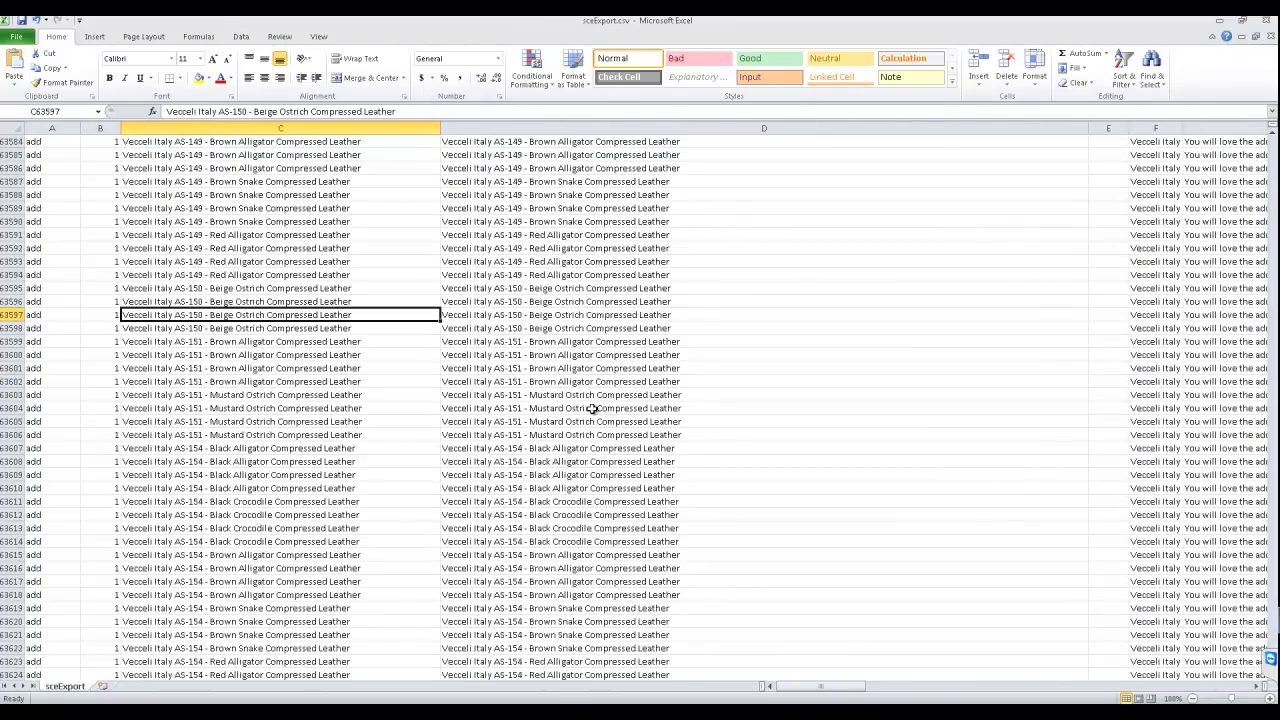
{"action": "key", "text": "Up"}
{"action": "key", "text": "Up"}
{"action": "key", "text": "Up"}
{"action": "key", "text": "Up"}
{"action": "key", "text": "Up"}
{"action": "key", "text": "Up"}
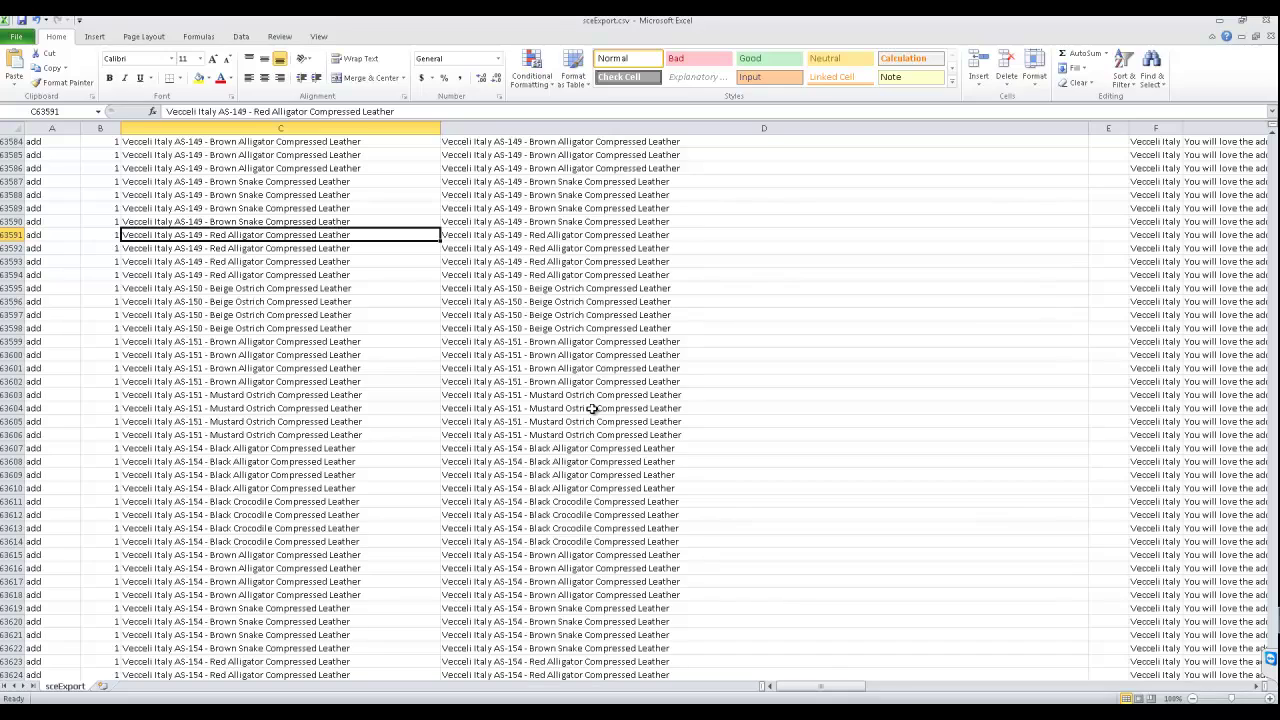
{"action": "scroll", "coordinate": [593, 410], "scroll_direction": "up", "scroll_amount": 20}
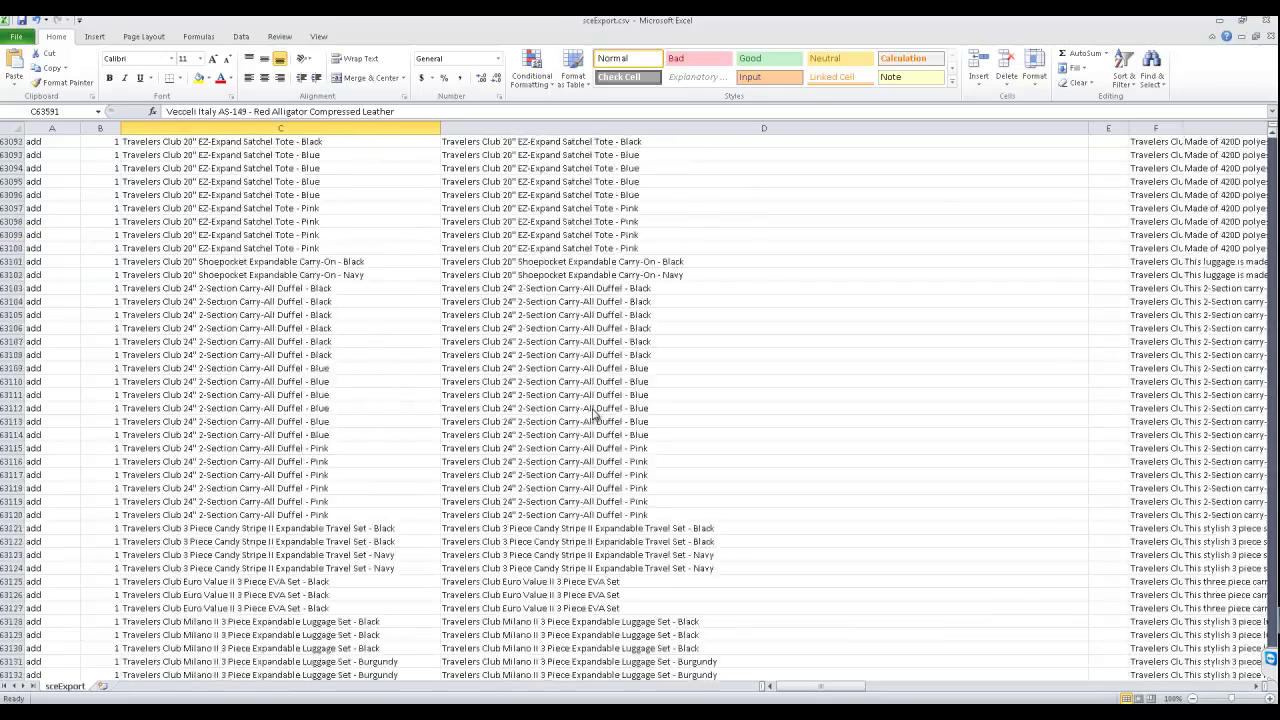
{"action": "scroll", "coordinate": [592, 415], "scroll_direction": "up", "scroll_amount": 20}
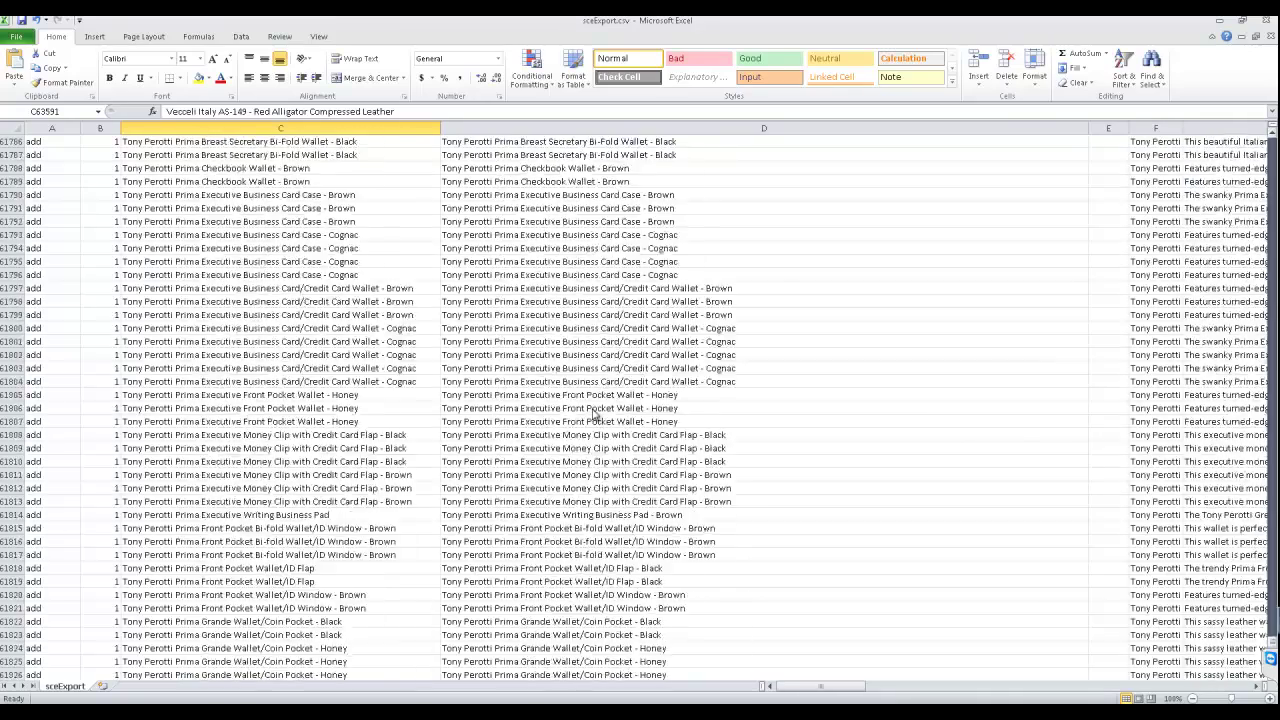
{"action": "scroll", "coordinate": [592, 415], "scroll_direction": "up", "scroll_amount": 14}
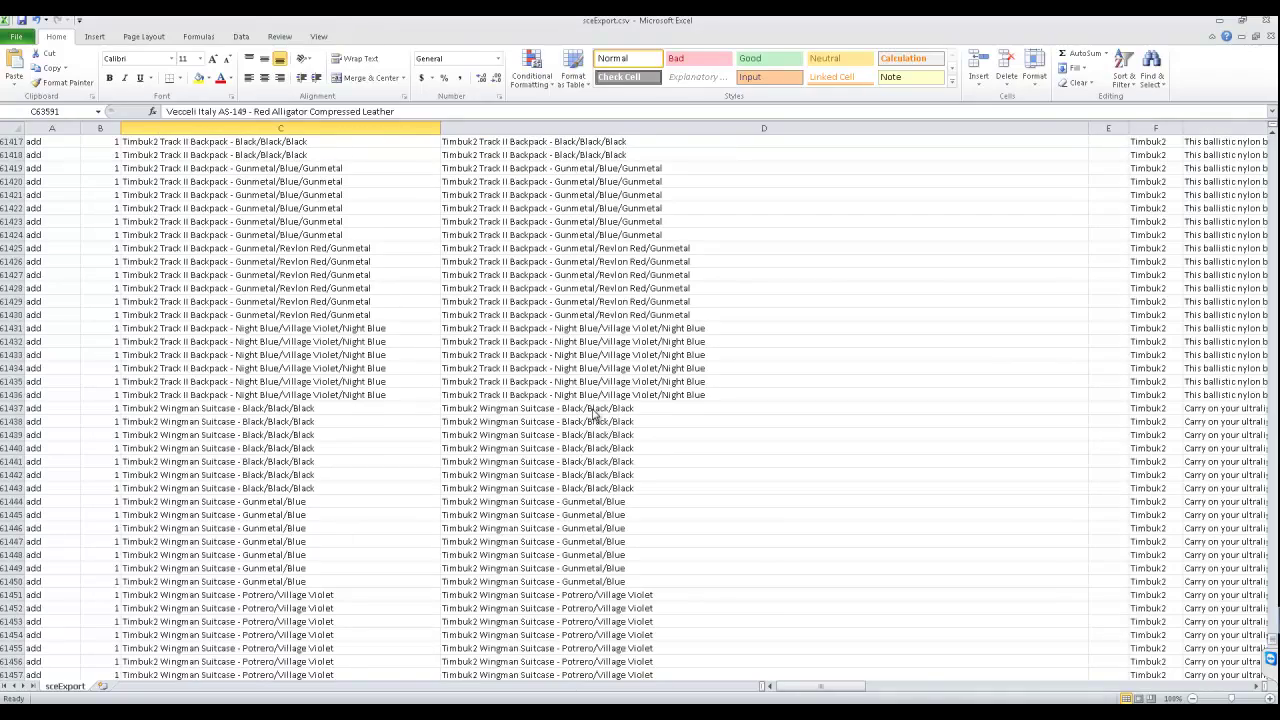
{"action": "scroll", "coordinate": [592, 414], "scroll_direction": "up", "scroll_amount": 20}
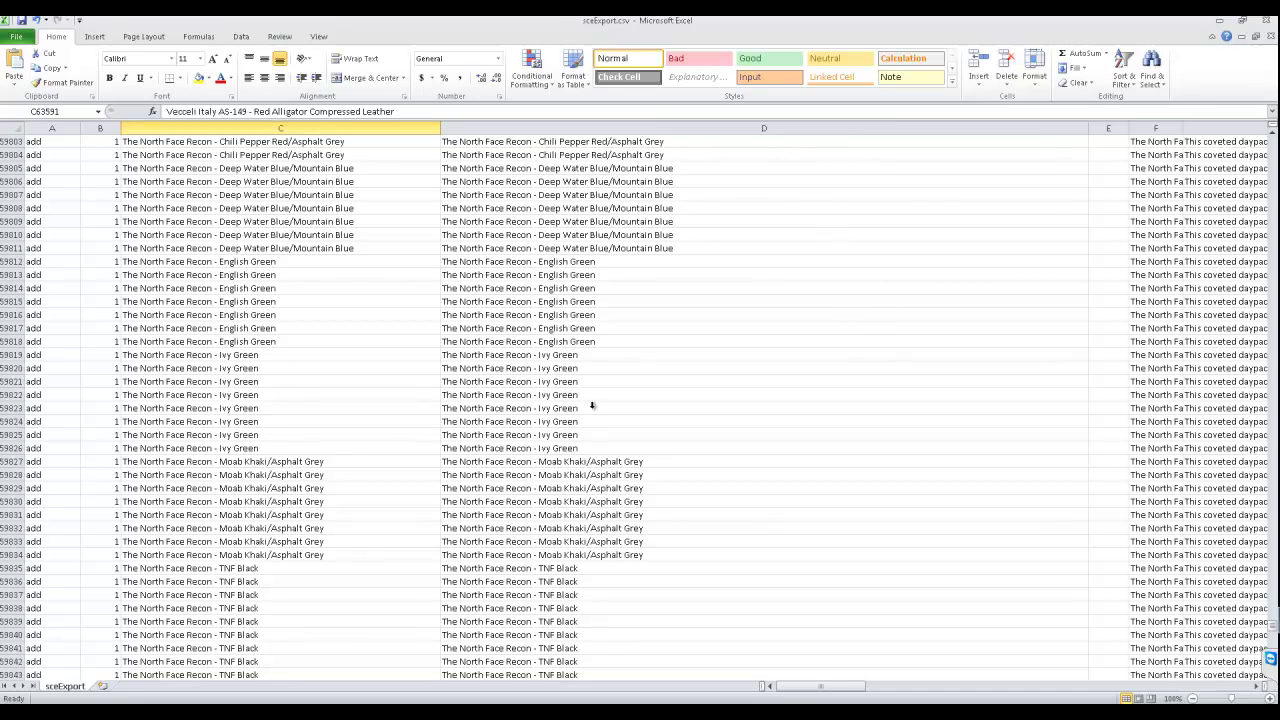
- Insert a blank column between Product Type and Anchor Text
{"action": "left_click", "coordinate": [281, 128]}
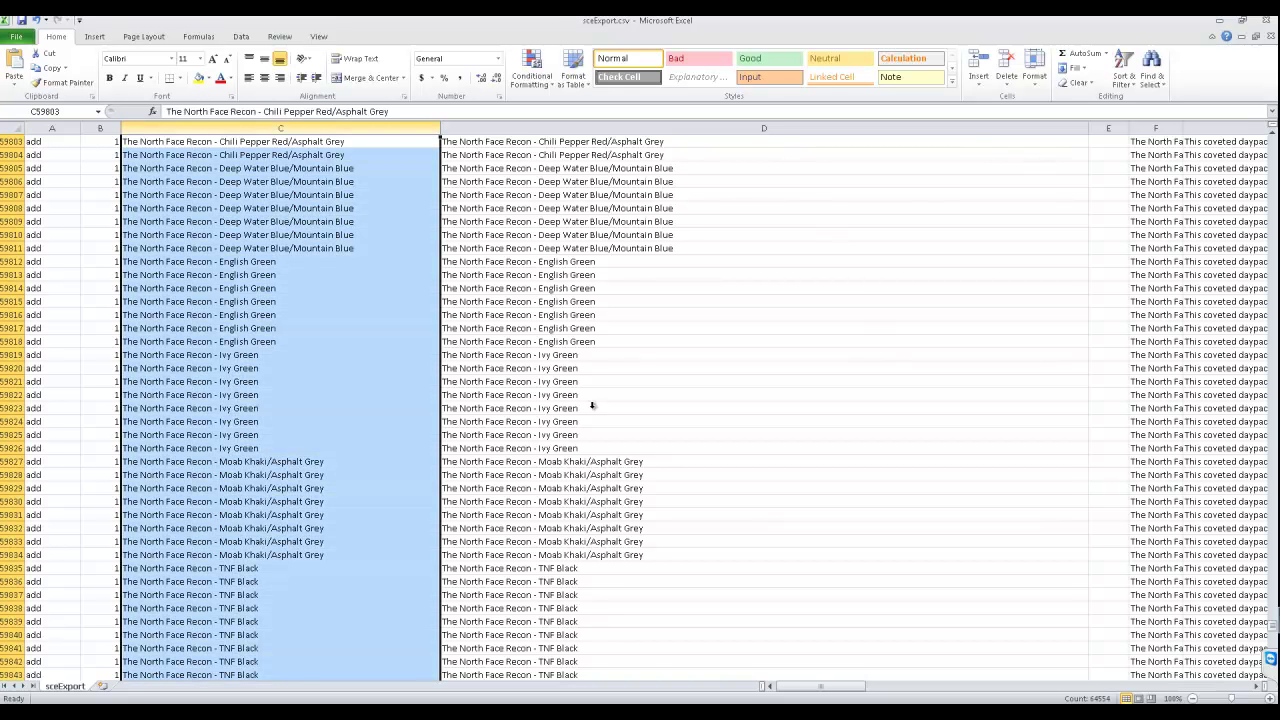
{"action": "key", "text": "shift+F10"}
{"action": "key", "text": "i"}
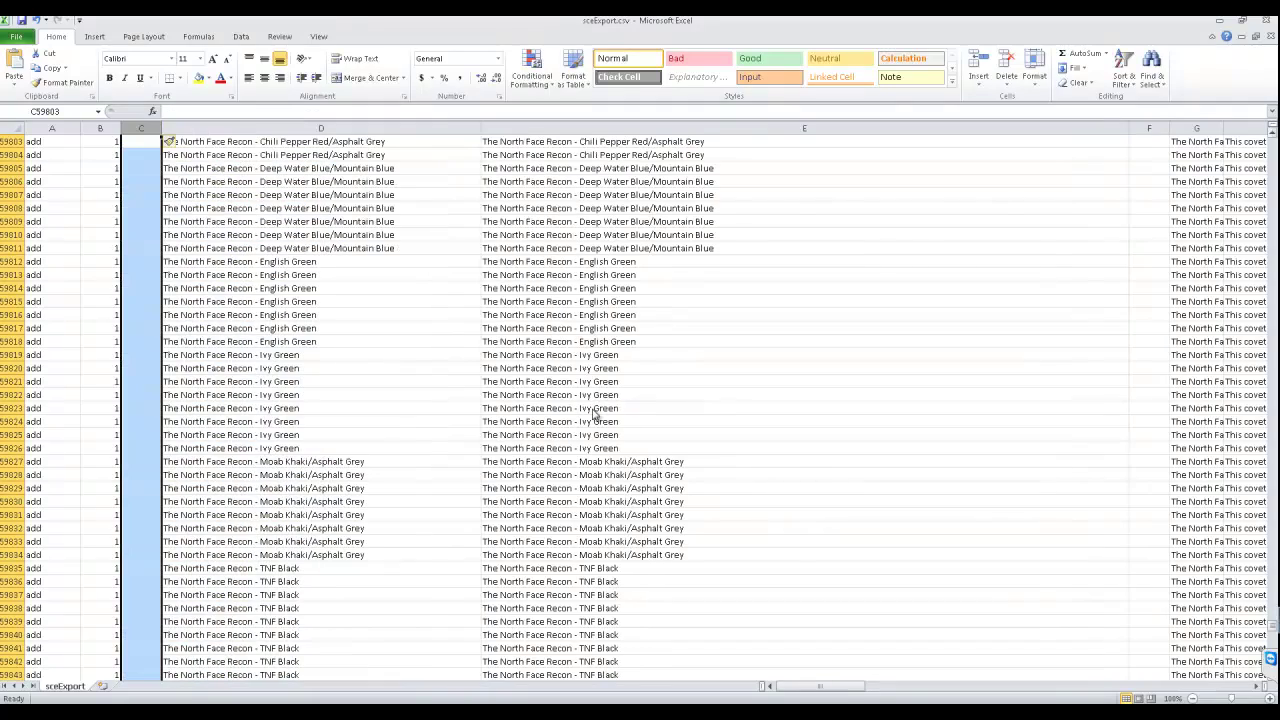
- Enter the formula =LEN(D2) in cell C2 to count the characters of the first Anchor Text
{"action": "left_click_drag", "start_coordinate": [1272, 626], "coordinate": [1272, 143]}
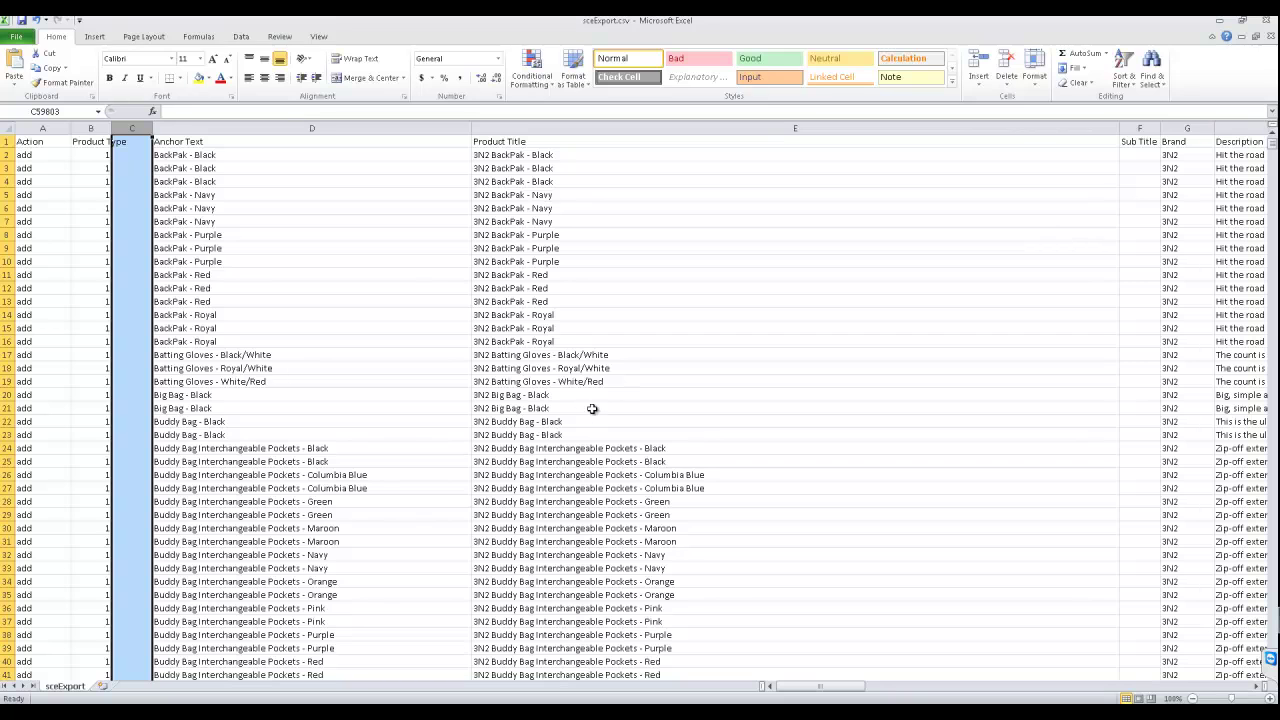
{"action": "left_click", "coordinate": [132, 168]}
{"action": "key", "text": "Up"}
{"action": "type", "text": "=len"}
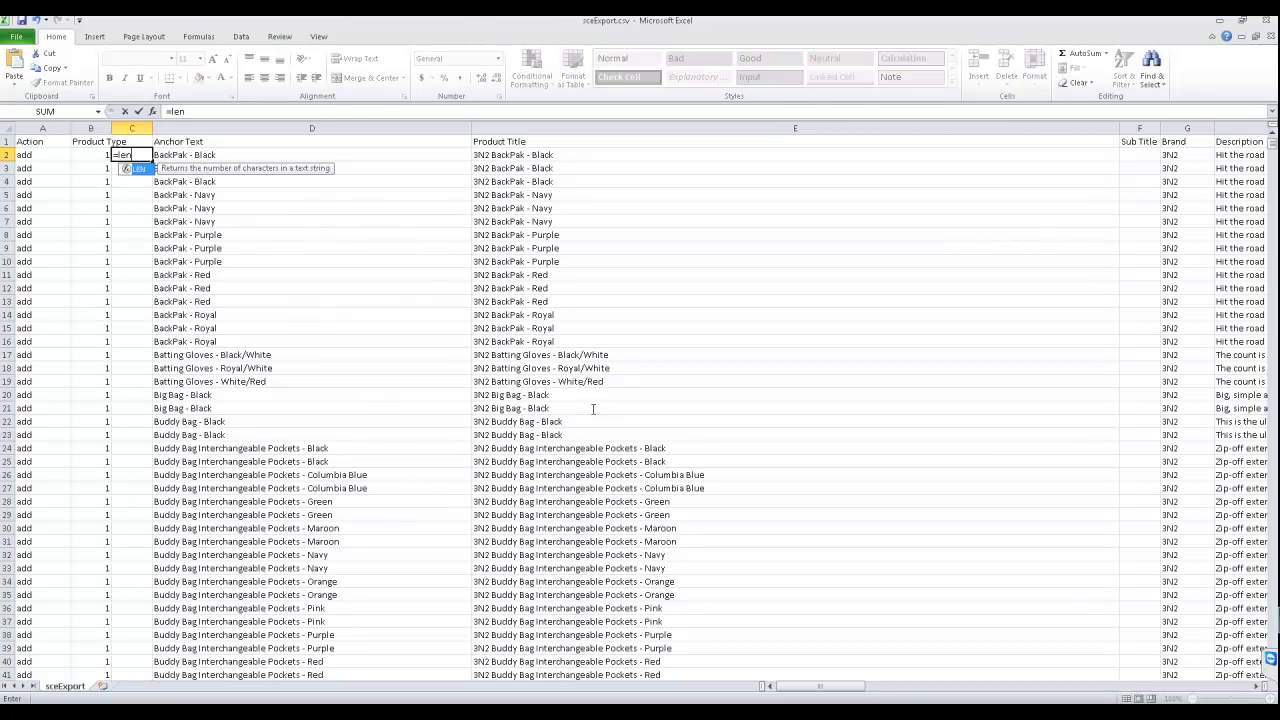
{"action": "type", "text": "(d2)"}
{"action": "key", "text": "Return"}
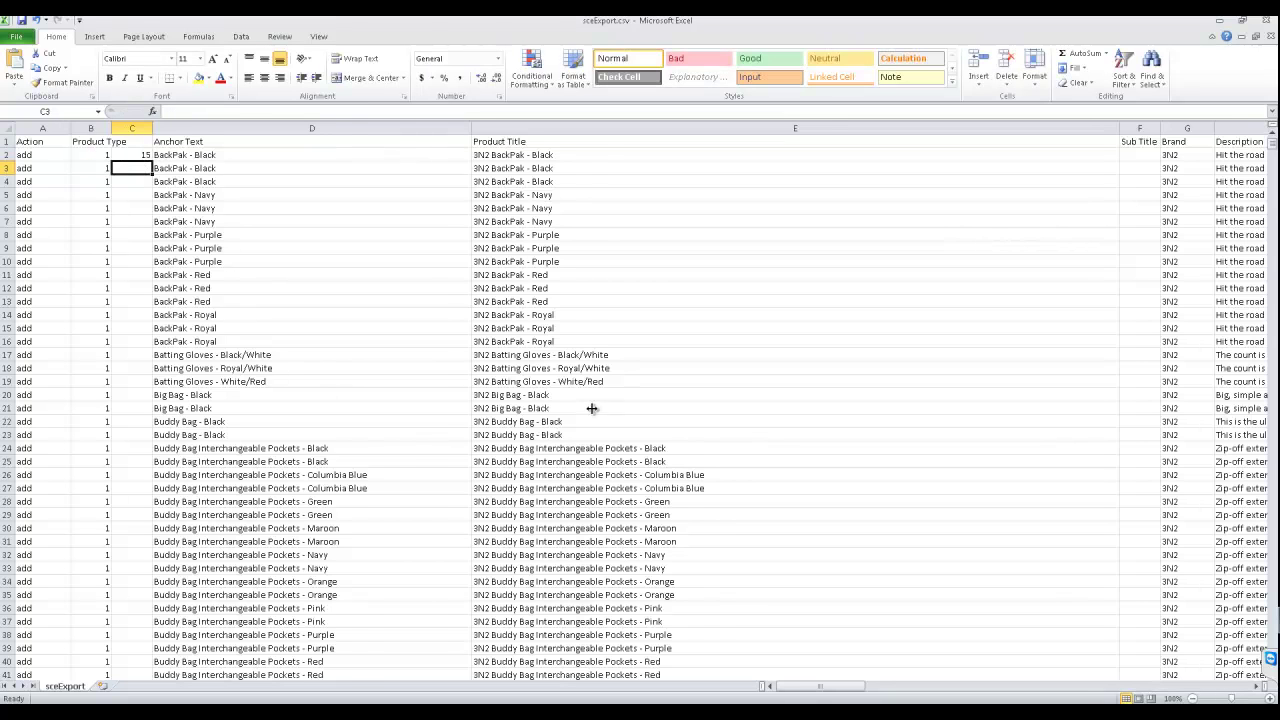
- Widen the Product Type column and the new column C, and fill the LEN formula down all product rows
{"action": "left_click_drag", "start_coordinate": [152, 128], "coordinate": [189, 128]}
{"action": "left_click_drag", "start_coordinate": [111, 128], "coordinate": [135, 128]}
{"action": "left_click", "coordinate": [225, 155]}
{"action": "left_click", "coordinate": [190, 155]}
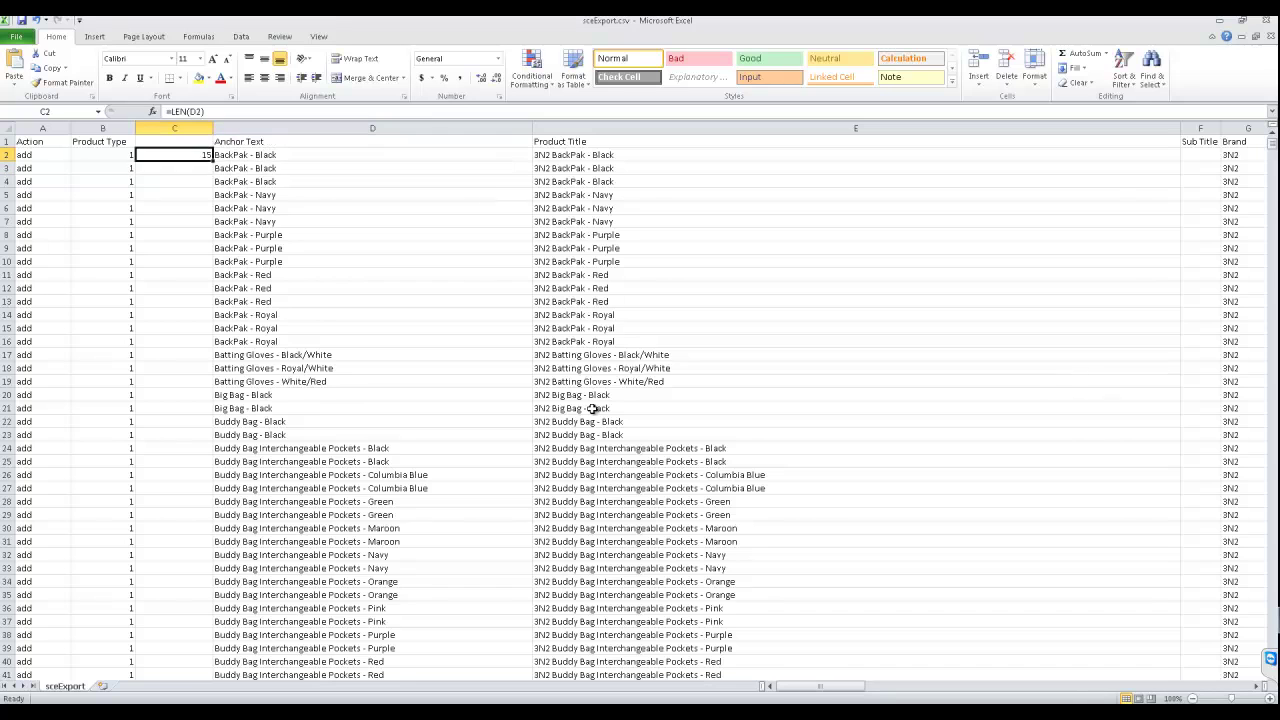
{"action": "double_click", "coordinate": [213, 161]}
{"action": "left_click", "coordinate": [240, 182]}
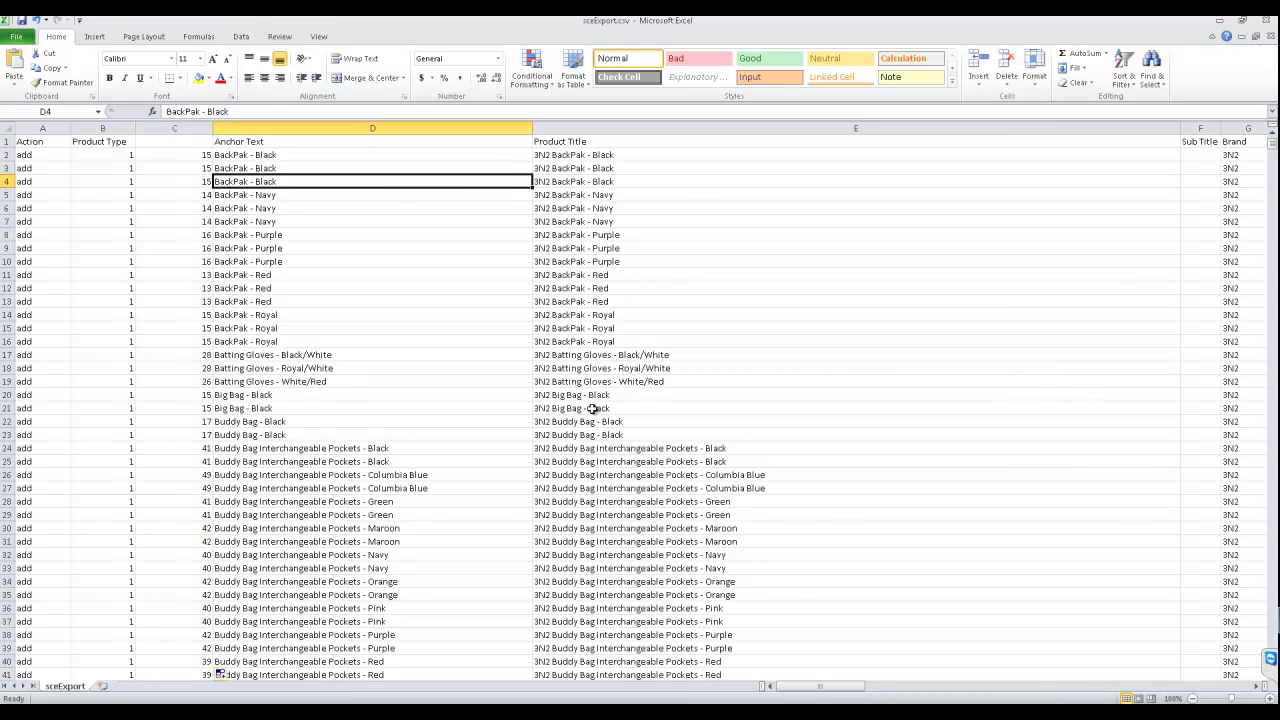
- Give the character-count column the header "Length" in cell C1
{"action": "left_click", "coordinate": [174, 128]}
{"action": "left_click", "coordinate": [174, 142]}
{"action": "type", "text": "Length"}
{"action": "key", "text": "Tab"}
- Move the Length column to the start of the sheet, before the Action column
{"action": "key", "text": "Left"}
{"action": "key", "text": "ctrl+space"}
{"action": "key", "text": "ctrl+c"}
{"action": "key", "text": "Left"}
{"action": "key", "text": "Left"}
{"action": "key", "text": "ctrl+space"}
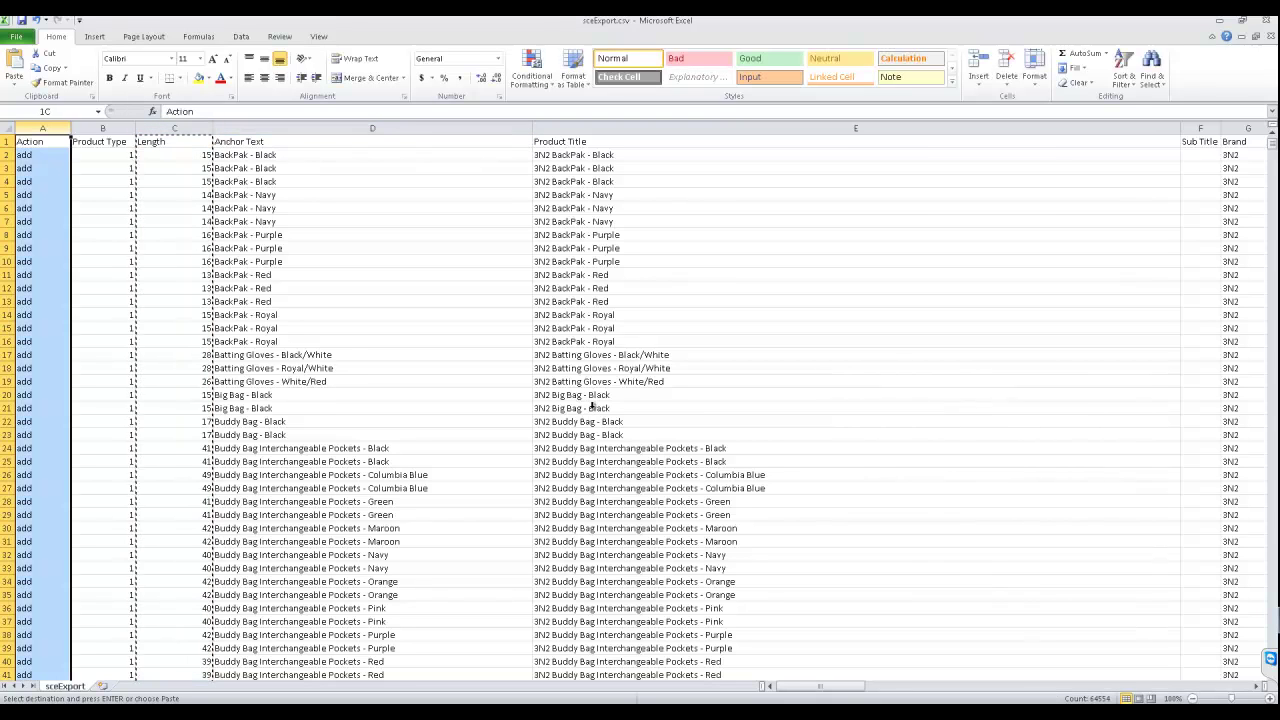
{"action": "key", "text": "shift+F10"}
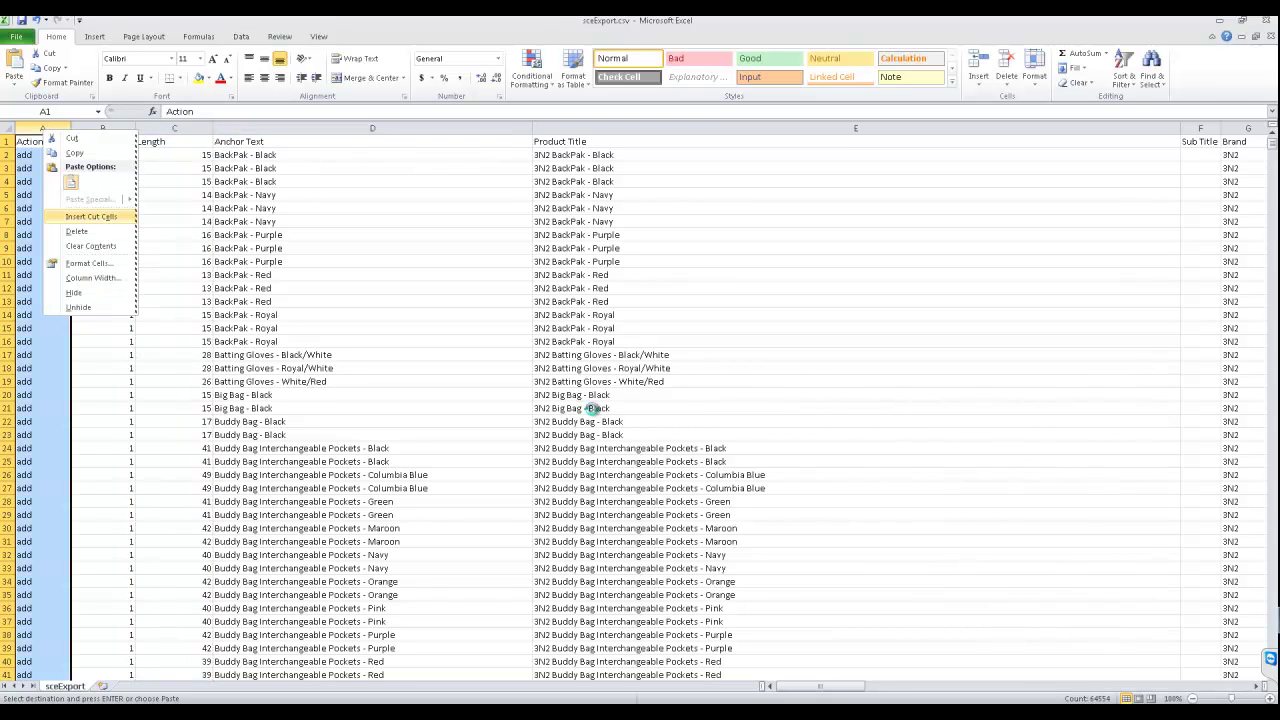
{"action": "key", "text": "Return"}
{"action": "key", "text": "Down"}
{"action": "key", "text": "Down"}
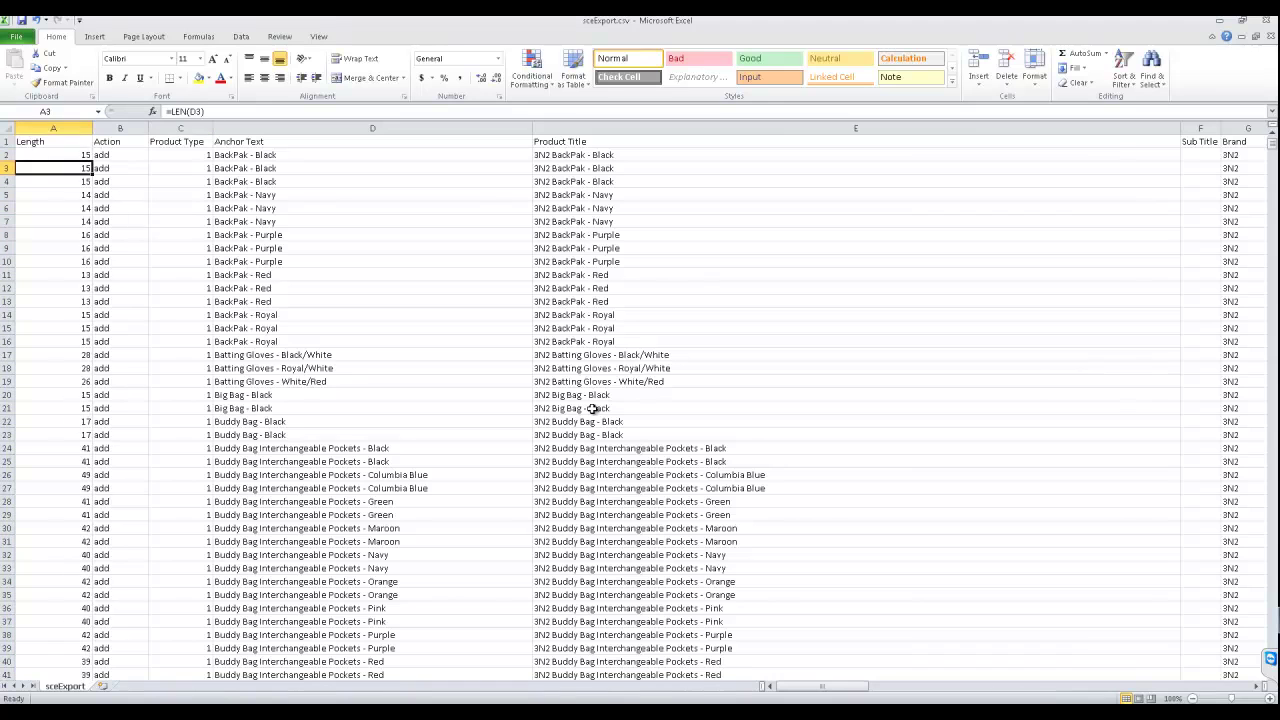
- Sort the whole sheet by the Length column from smallest to largest
{"action": "key", "text": "ctrl+Up"}
{"action": "key", "text": "ctrl+space"}
{"action": "key", "text": "alt+h"}
{"action": "key", "text": "s"}
{"action": "key", "text": "s"}
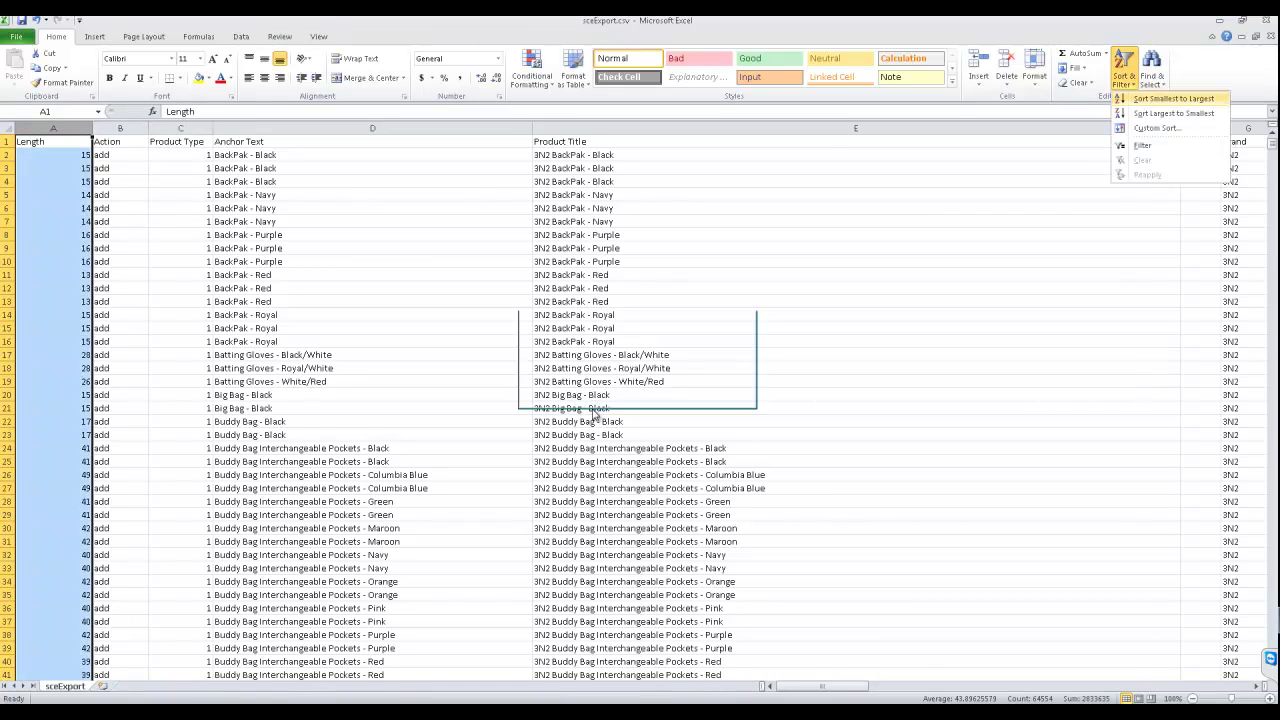
{"action": "key", "text": "Return"}
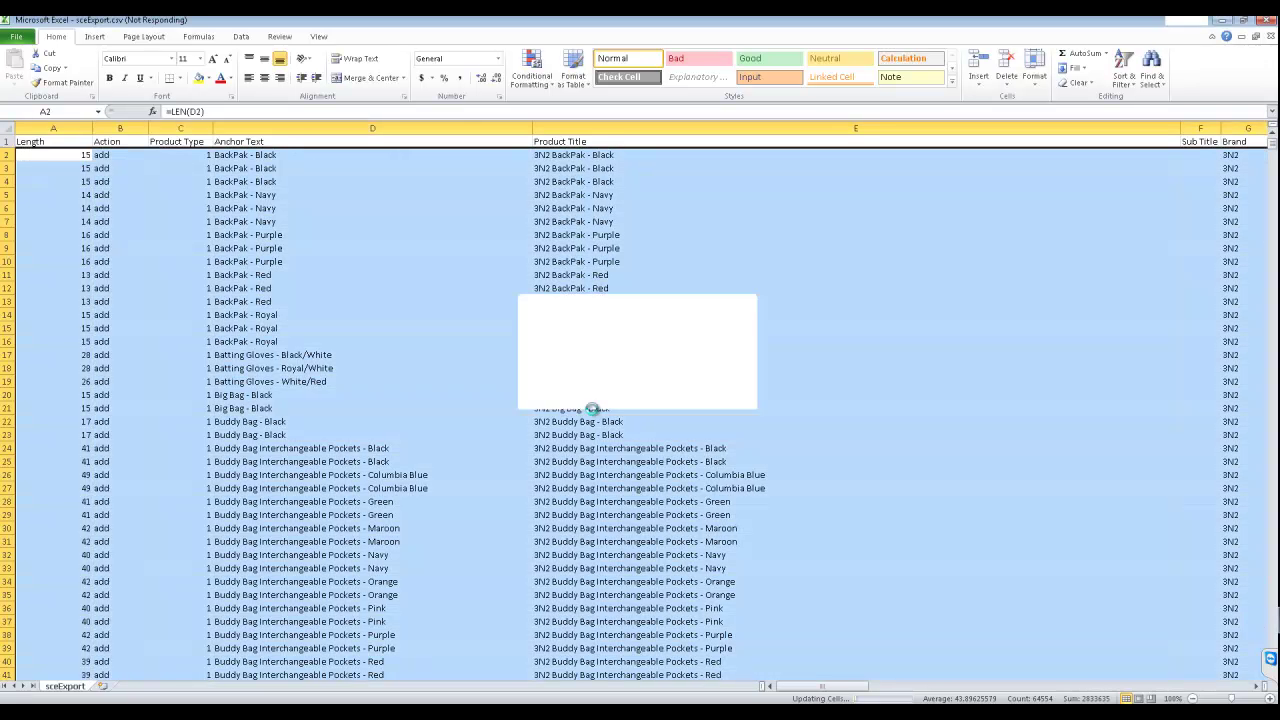
- Examine the shortest Anchor Text entries at the start of the sorted sheet against their product titles
{"action": "key", "text": "Right"}
{"action": "key", "text": "Right"}
{"action": "key", "text": "Down"}
{"action": "key", "text": "Down"}
{"action": "key", "text": "Down"}
{"action": "key", "text": "Down"}
{"action": "key", "text": "Down"}
{"action": "key", "text": "Down"}
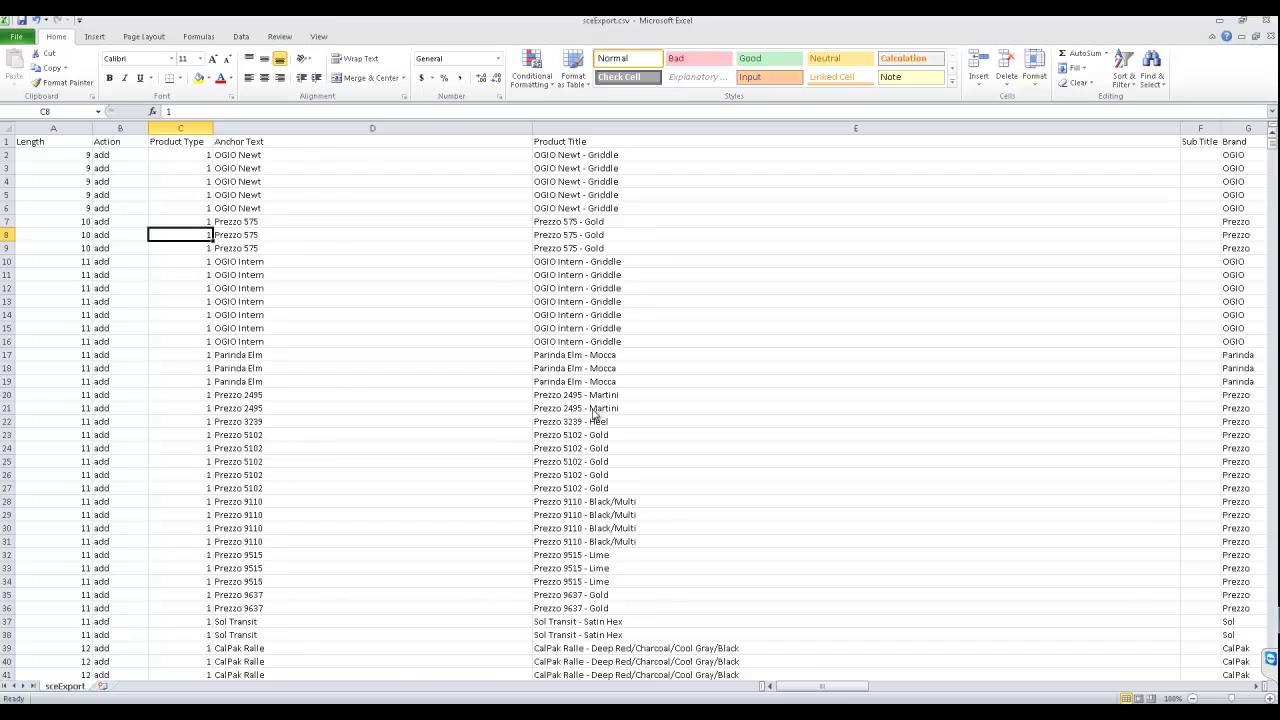
- Examine the longest Anchor Text entries from the sheet's end upward, through the rows with lengths from 99 down to 63
{"action": "scroll", "coordinate": [592, 410], "scroll_direction": "down", "scroll_amount": 20}
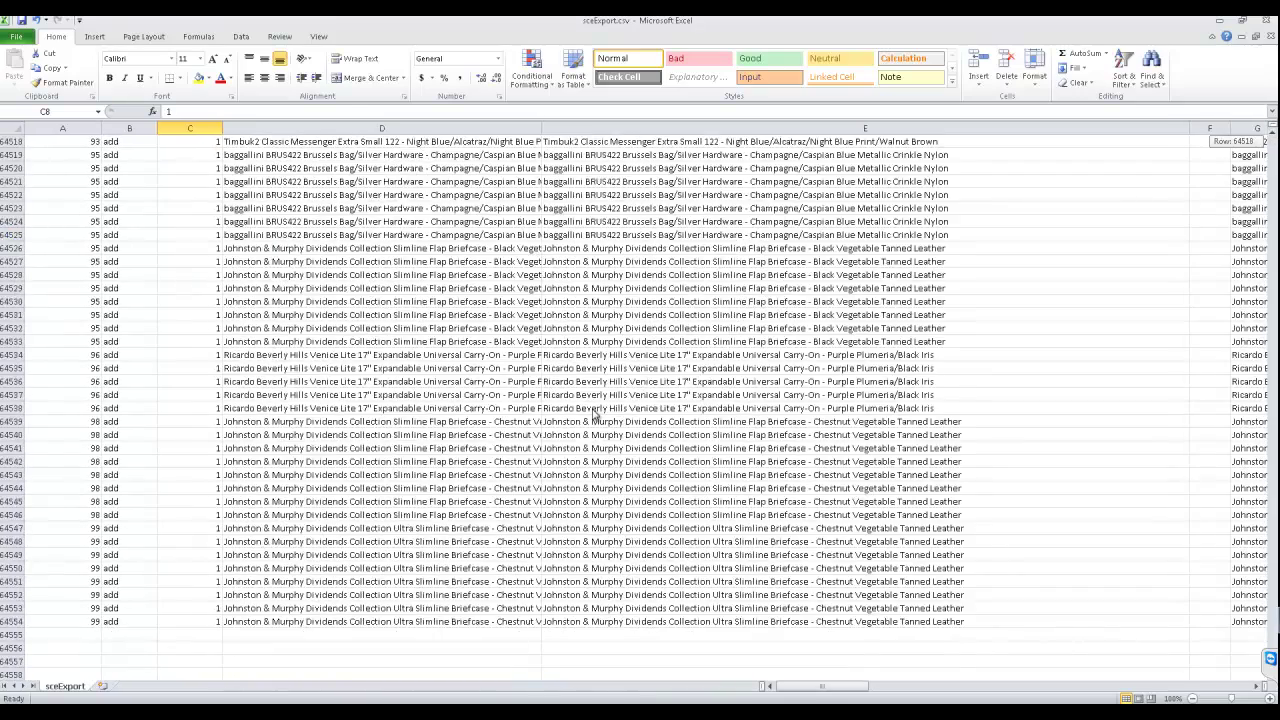
{"action": "scroll", "coordinate": [593, 413], "scroll_direction": "up", "scroll_amount": 20}
{"action": "scroll", "coordinate": [592, 410], "scroll_direction": "up", "scroll_amount": 20}
{"action": "scroll", "coordinate": [592, 410], "scroll_direction": "up", "scroll_amount": 20}
{"action": "scroll", "coordinate": [593, 409], "scroll_direction": "up", "scroll_amount": 20}
{"action": "scroll", "coordinate": [593, 409], "scroll_direction": "up", "scroll_amount": 20}
{"action": "scroll", "coordinate": [592, 409], "scroll_direction": "up", "scroll_amount": 20}
{"action": "scroll", "coordinate": [592, 409], "scroll_direction": "up", "scroll_amount": 20}
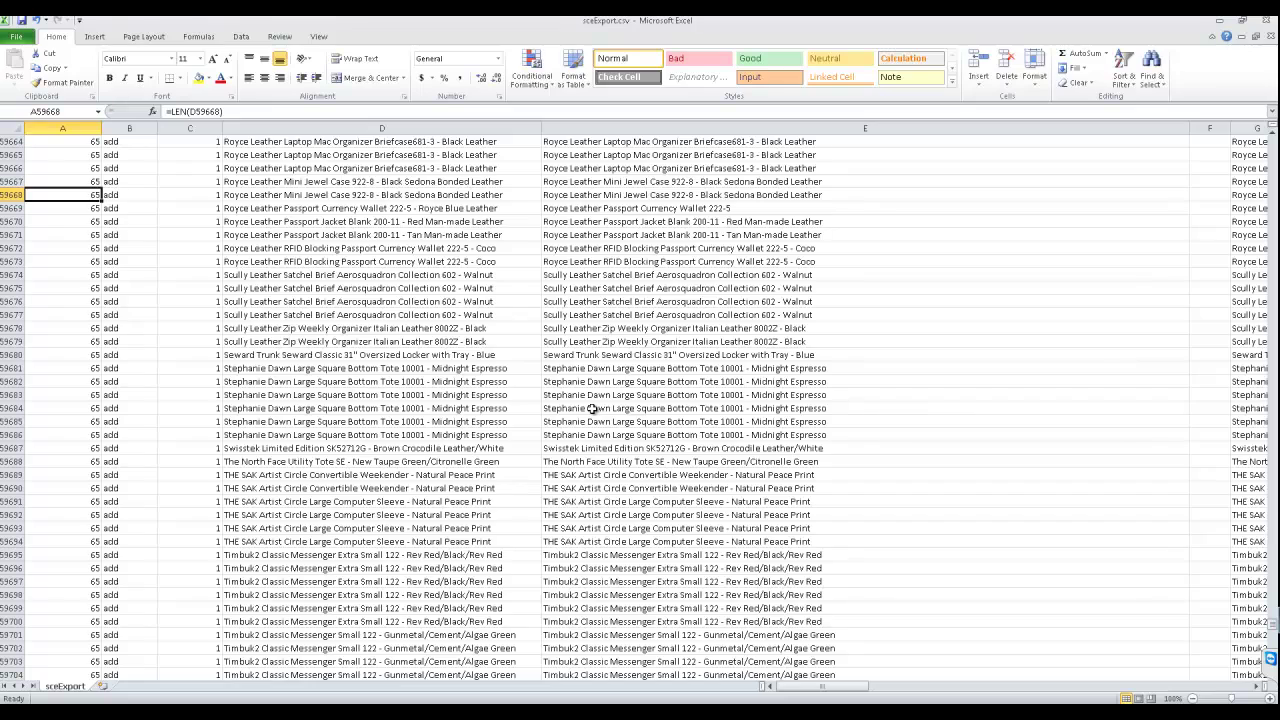
{"action": "key", "text": "Page_Up"}
{"action": "key", "text": "Page_Up"}
{"action": "key", "text": "Page_Up"}
{"action": "key", "text": "Page_Up"}
{"action": "key", "text": "Page_Up"}
{"action": "key", "text": "Page_Up"}
{"action": "key", "text": "Page_Up"}
{"action": "key", "text": "Page_Up"}
{"action": "key", "text": "Page_Up"}
{"action": "key", "text": "Page_Up"}
{"action": "key", "text": "Page_Up"}
{"action": "key", "text": "Page_Up"}
{"action": "key", "text": "Page_Up"}
{"action": "key", "text": "Page_Up"}
{"action": "key", "text": "Page_Up"}
{"action": "key", "text": "Page_Up"}
{"action": "key", "text": "Page_Up"}
{"action": "key", "text": "Page_Up"}
{"action": "key", "text": "Page_Up"}
{"action": "key", "text": "Page_Up"}
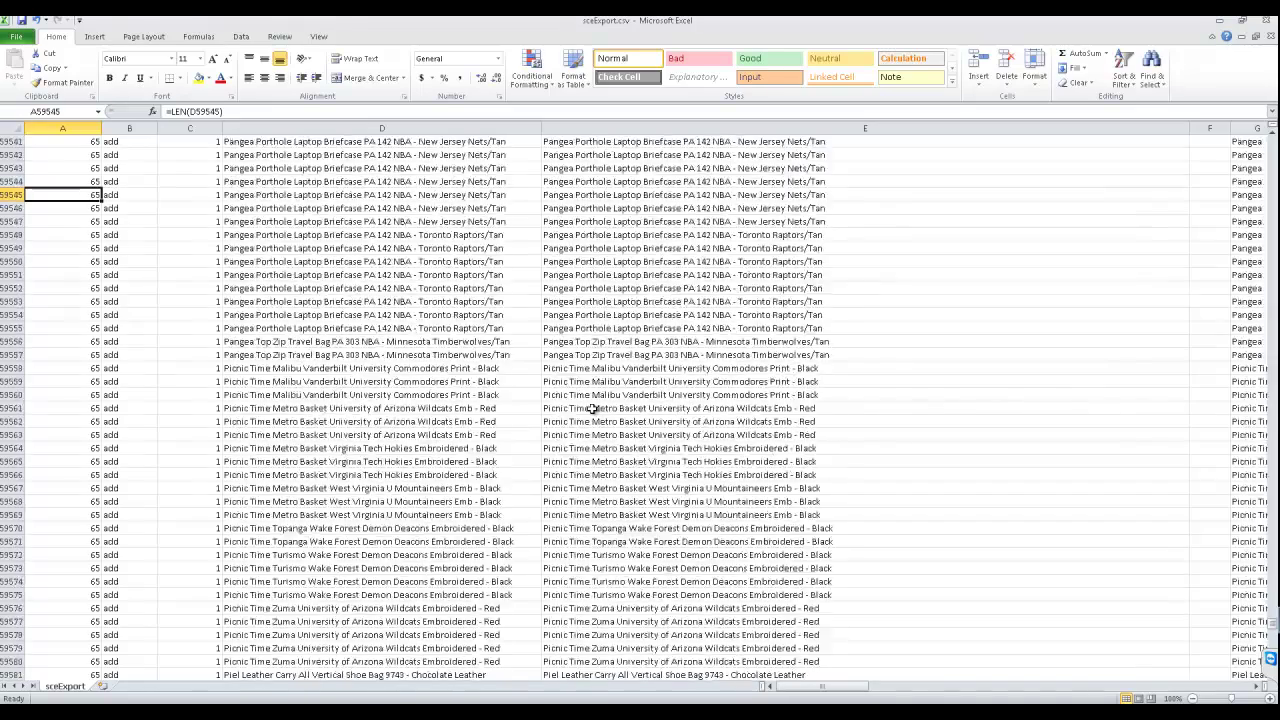
{"action": "key", "text": "Page_Up"}
{"action": "key", "text": "Page_Up"}
{"action": "key", "text": "Page_Up"}
{"action": "key", "text": "Page_Up"}
{"action": "key", "text": "Page_Up"}
{"action": "key", "text": "Page_Up"}
{"action": "key", "text": "Page_Up"}
{"action": "key", "text": "Page_Up"}
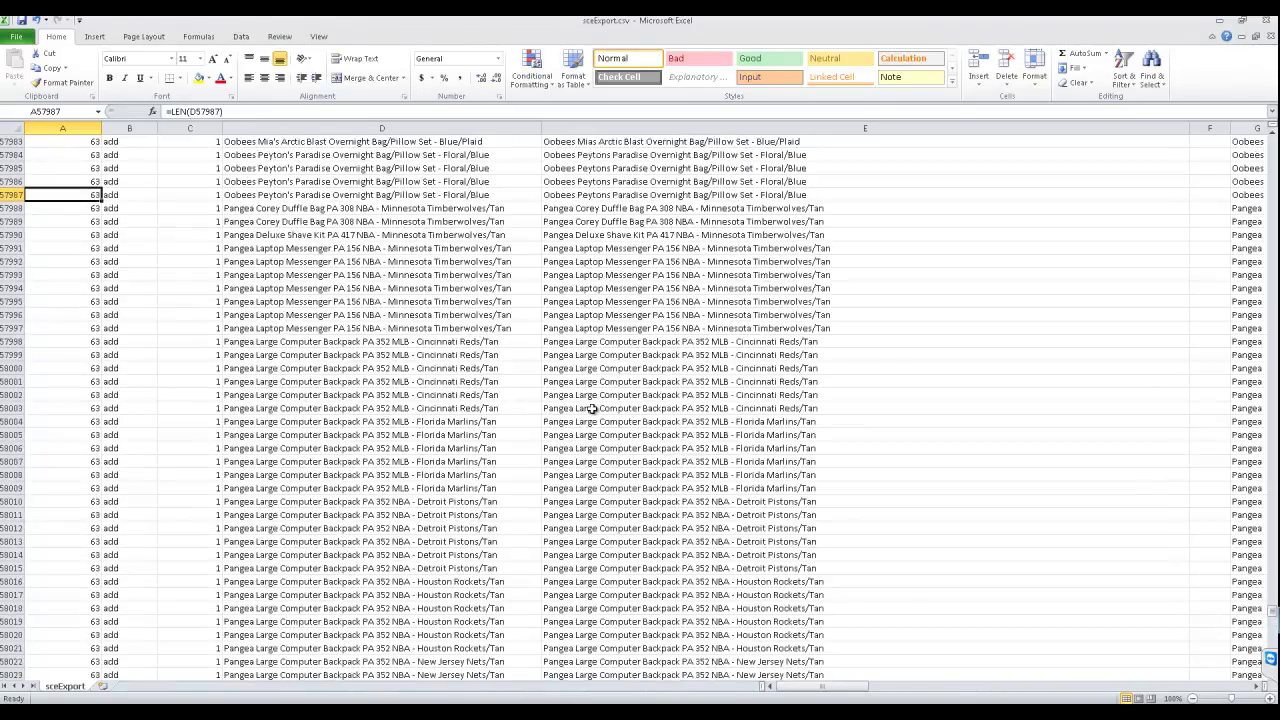
- Replace every "w/" with "with" in the product titles in column E
{"action": "key", "text": "alt+Tab"}
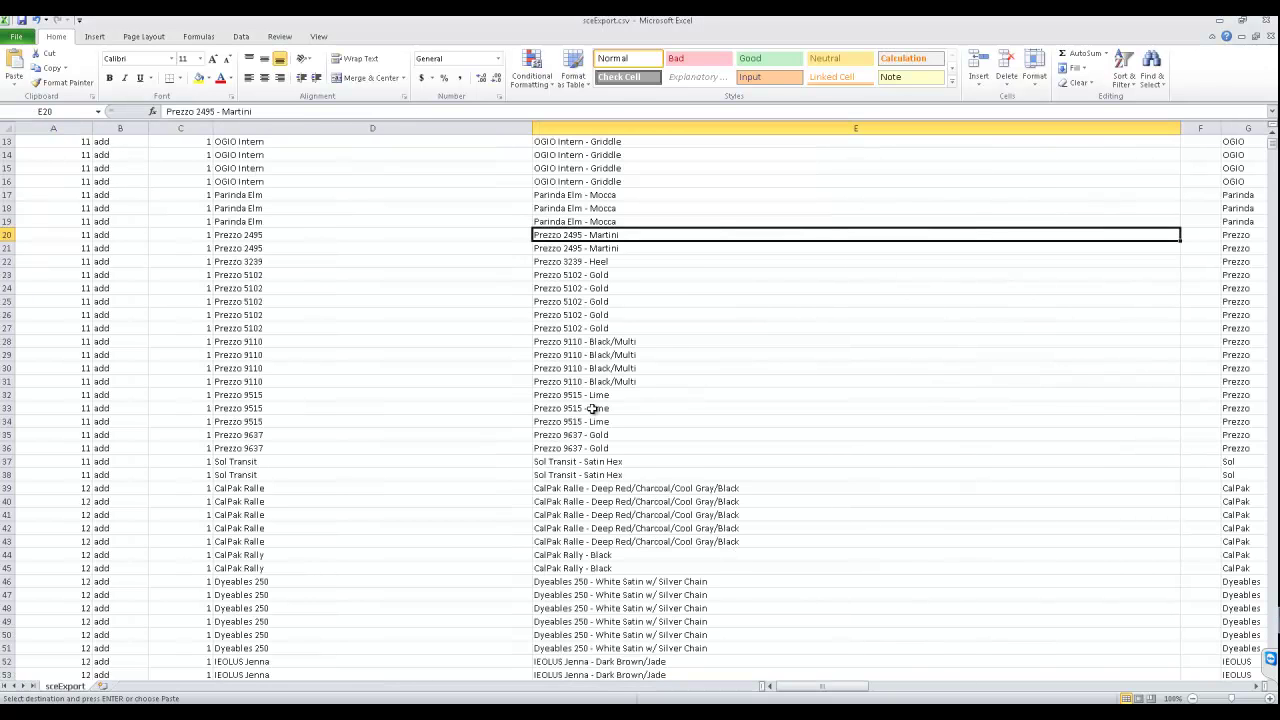
{"action": "left_click", "coordinate": [593, 182]}
{"action": "scroll", "coordinate": [593, 410], "scroll_direction": "down", "scroll_amount": 3}
{"action": "left_click", "coordinate": [593, 368]}
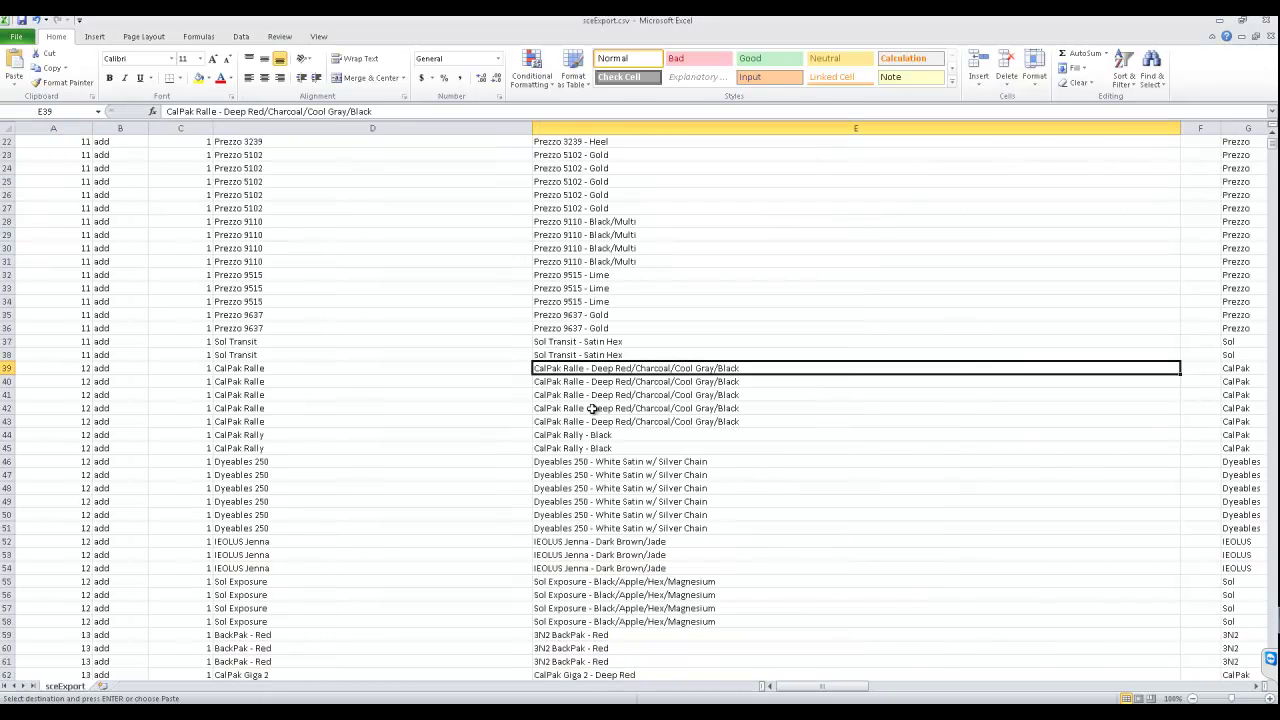
{"action": "left_click", "coordinate": [593, 128]}
{"action": "key", "text": "ctrl+f"}
{"action": "type", "text": "/"}
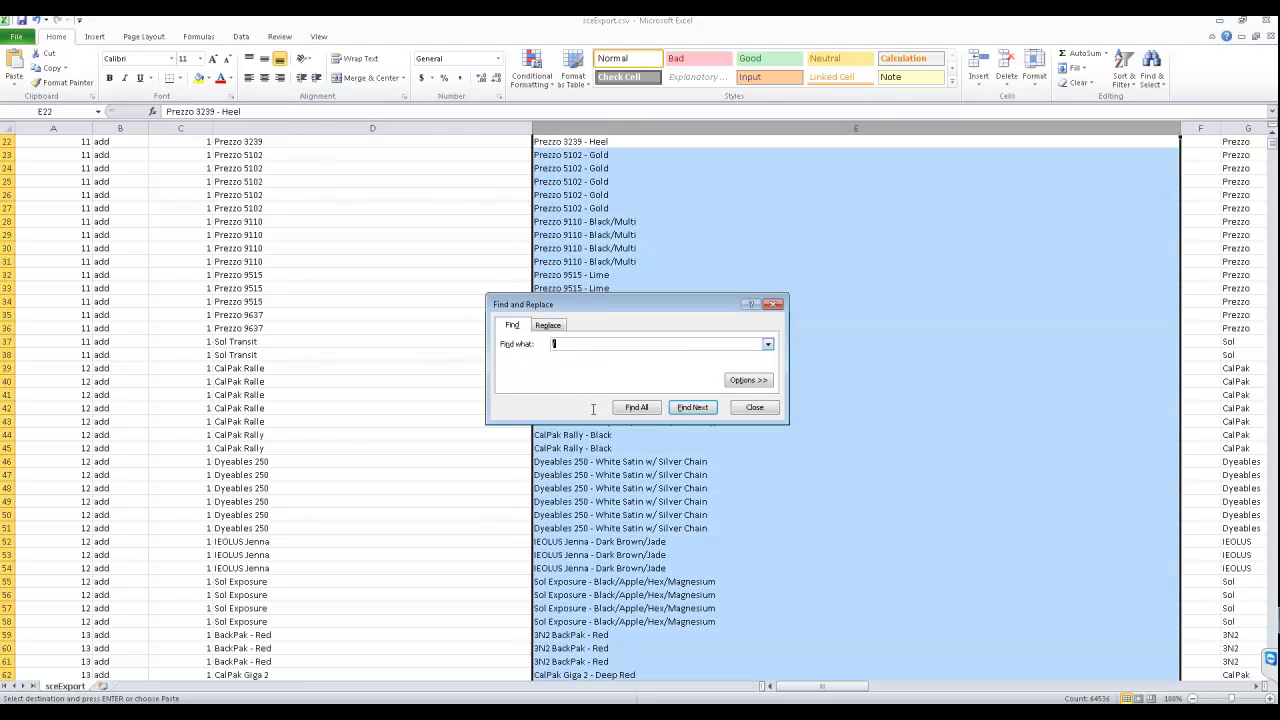
{"action": "key", "text": "ctrl+h"}
{"action": "type", "text": "w/"}
{"action": "key", "text": "Tab"}
{"action": "type", "text": "with"}
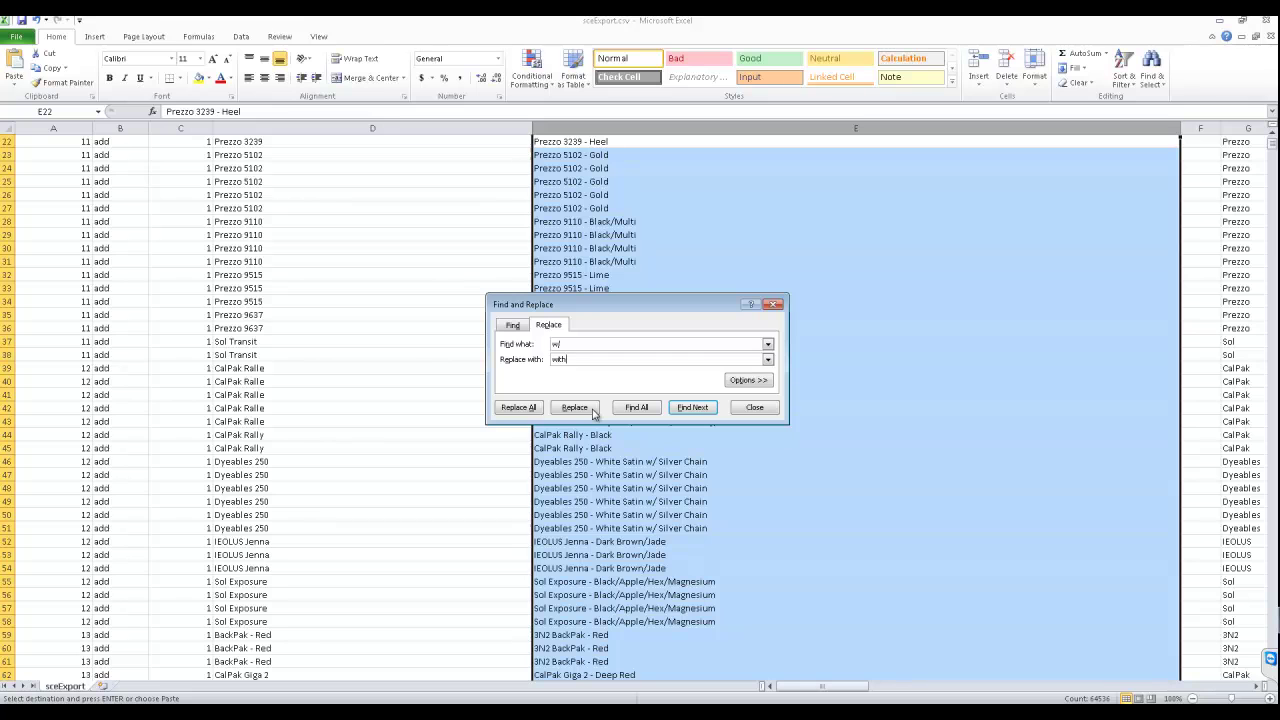
{"action": "key", "text": "alt+a"}
{"action": "key", "text": "Return"}
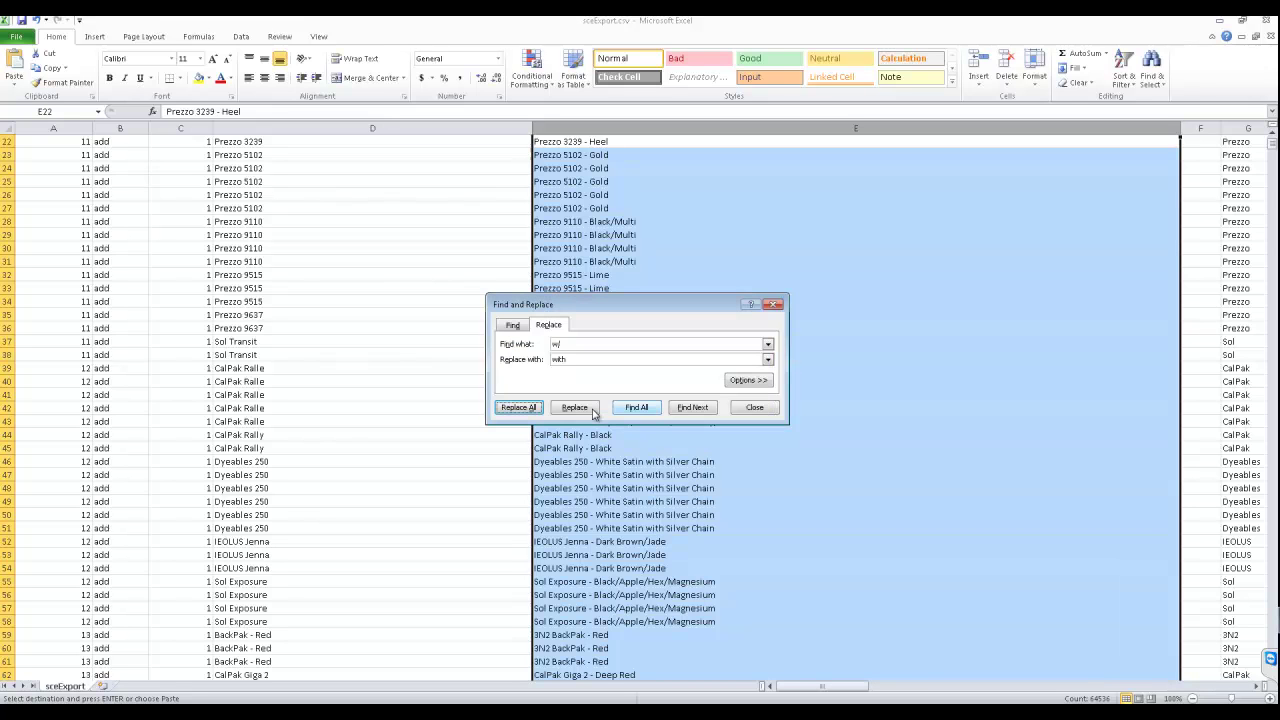
- Replace every "/" in the column E product titles with "and" surrounded by spaces, and close the replace dialog
{"action": "type", "text": "/"}
{"action": "key", "text": "Tab"}
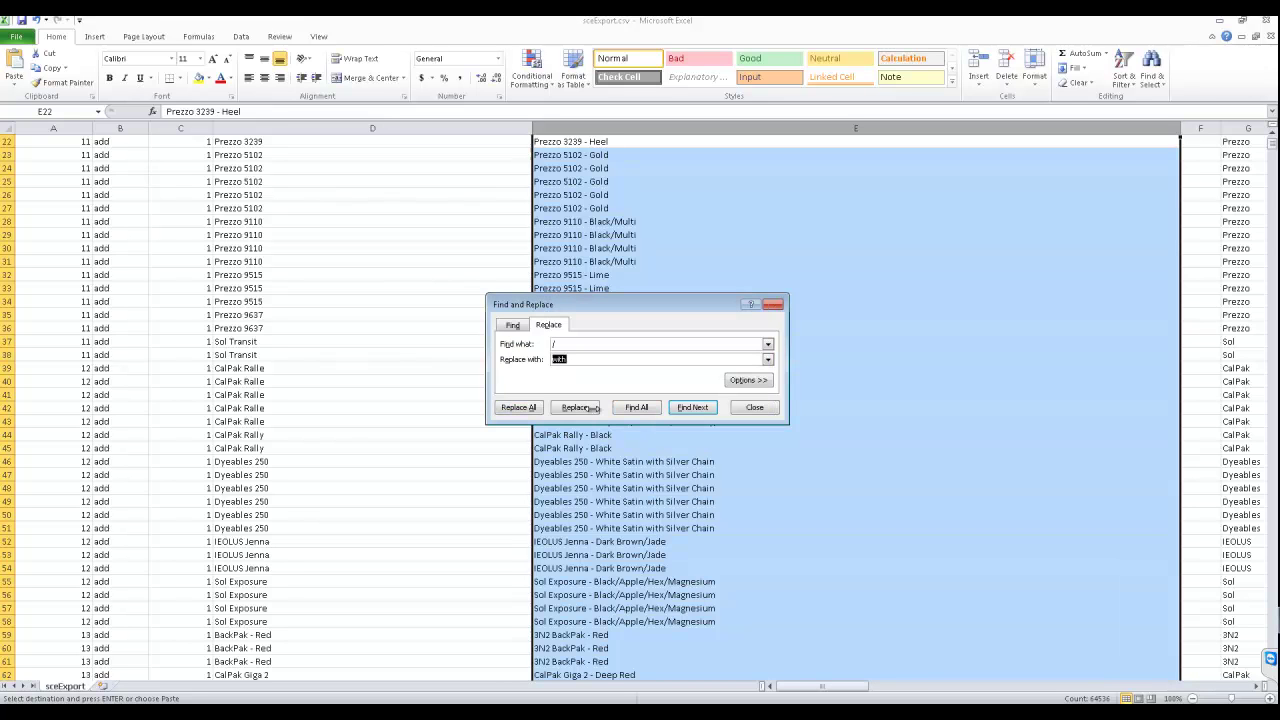
{"action": "type", "text": "and"}
{"action": "key", "text": "alt+a"}
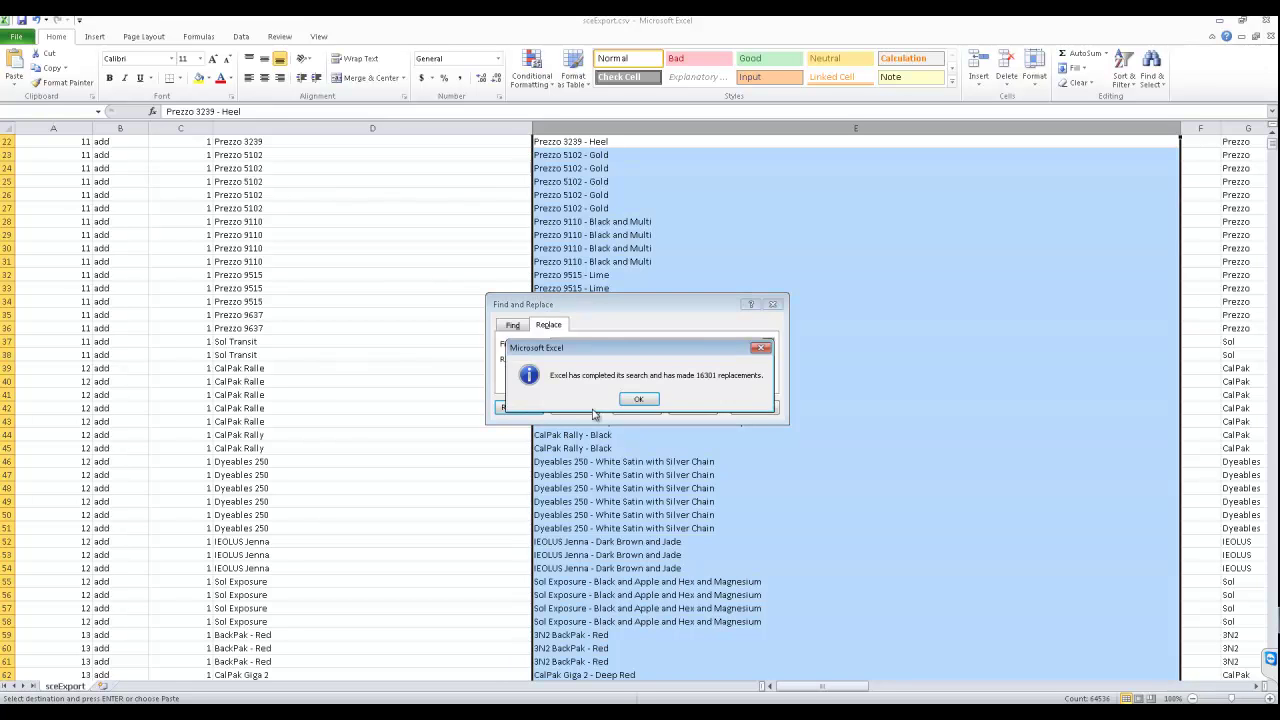
{"action": "key", "text": "Return"}
{"action": "left_click", "coordinate": [591, 408]}
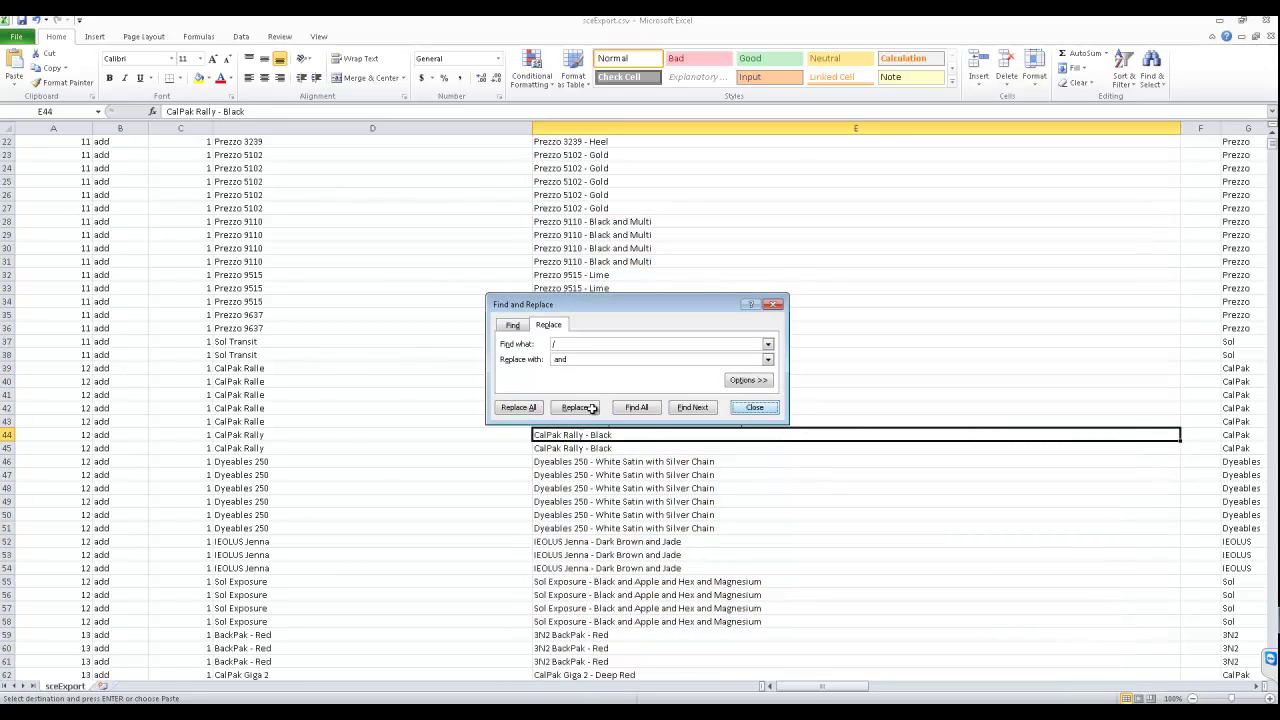
{"action": "key", "text": "Escape"}
{"action": "scroll", "coordinate": [592, 408], "scroll_direction": "down", "scroll_amount": 12}
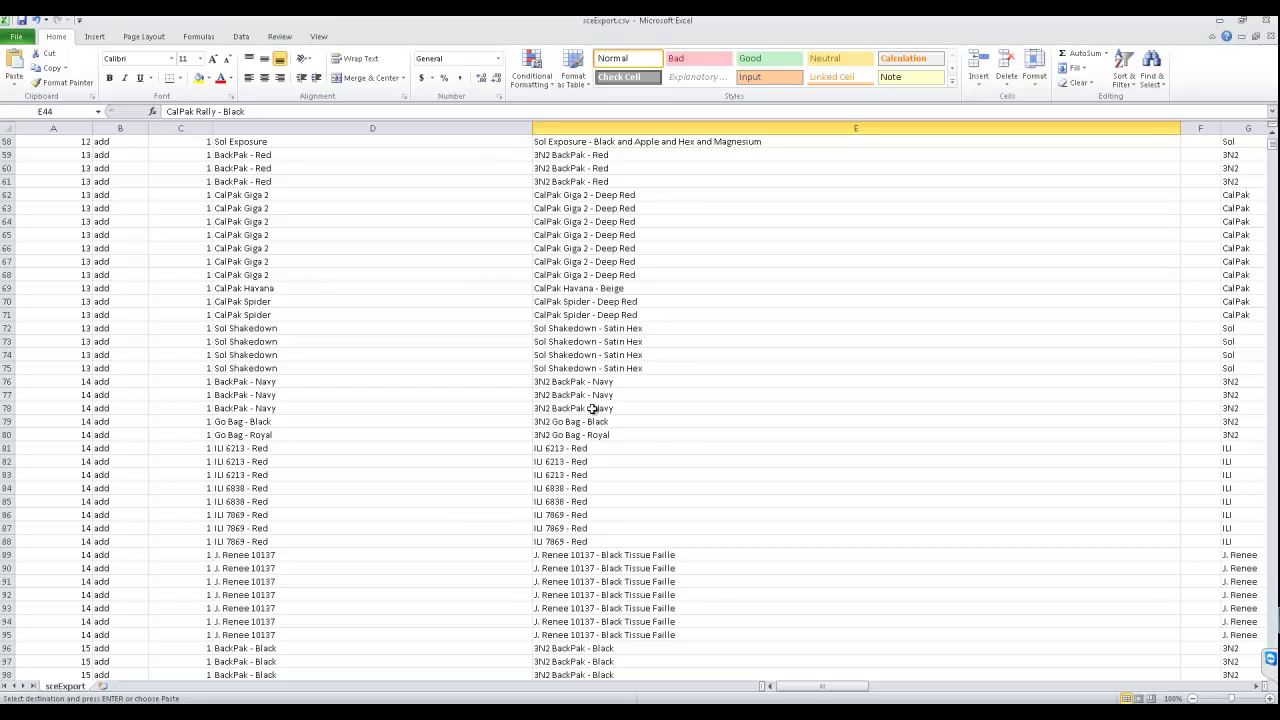